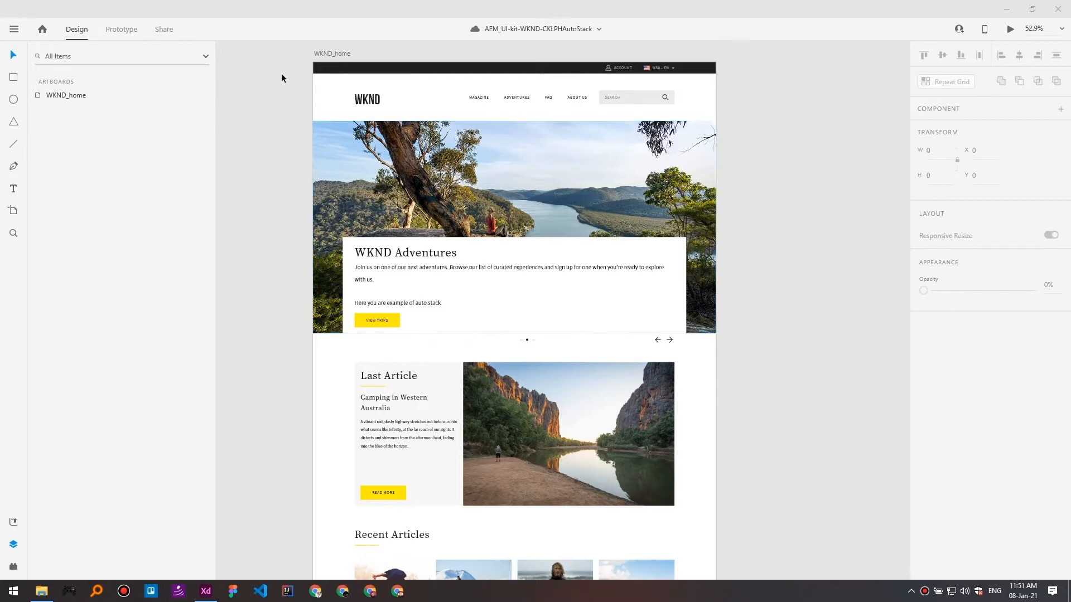
Try moving the header and hero elements to the right of the WKND_home artboard, undo it, and select the artboard.
left_click(427, 112)
left_click(337, 47)
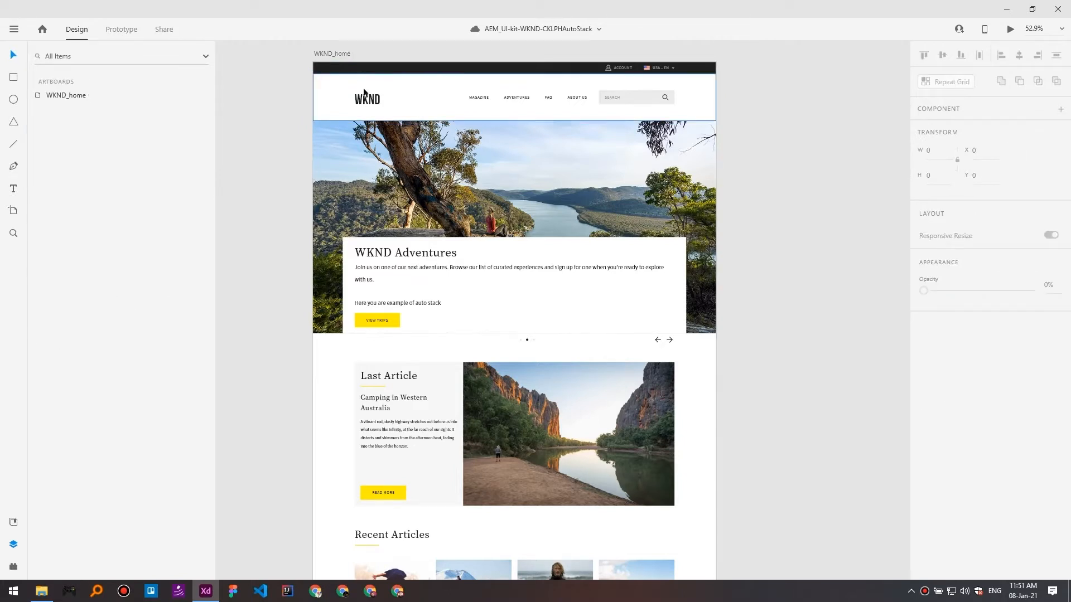
left_click_drag(708, 353, 333, 116)
left_click_drag(429, 195, 726, 211)
key("ctrl+z")
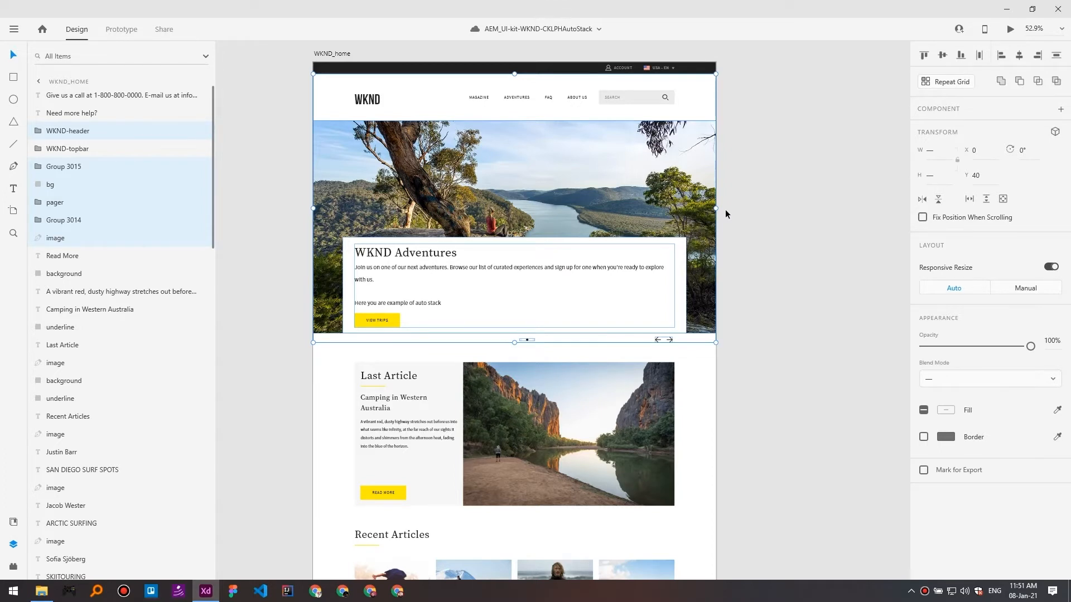
left_click(332, 54)
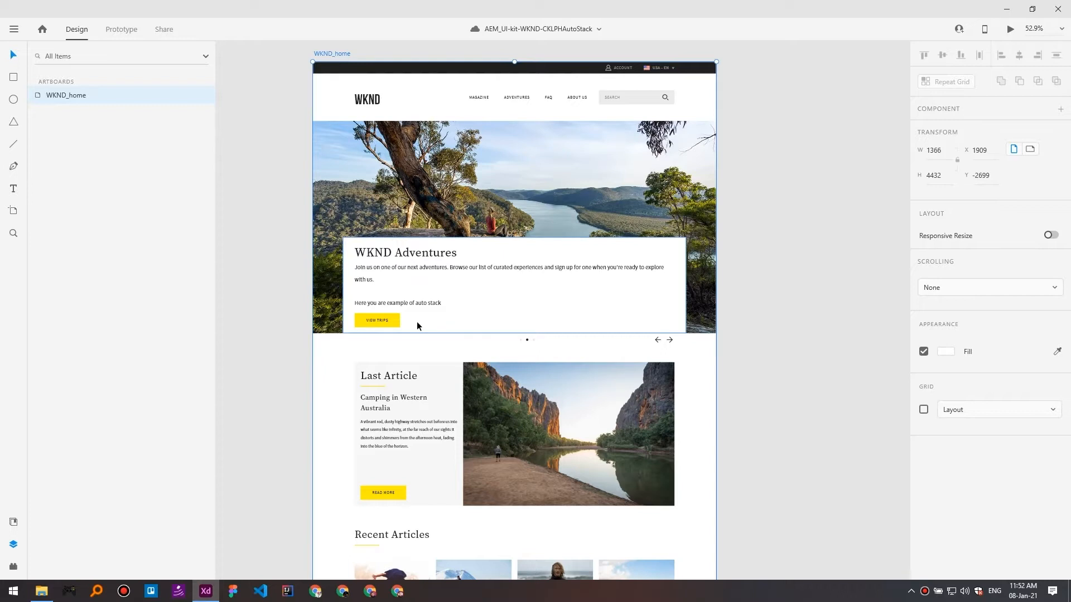
Add a test line "jalsd" under the hero paragraph's "Here you are example of auto stack" and delete it again.
double_click(413, 302)
double_click(430, 306)
left_click(445, 302)
key("Return")
type("jalsd")
key("BackSpace")
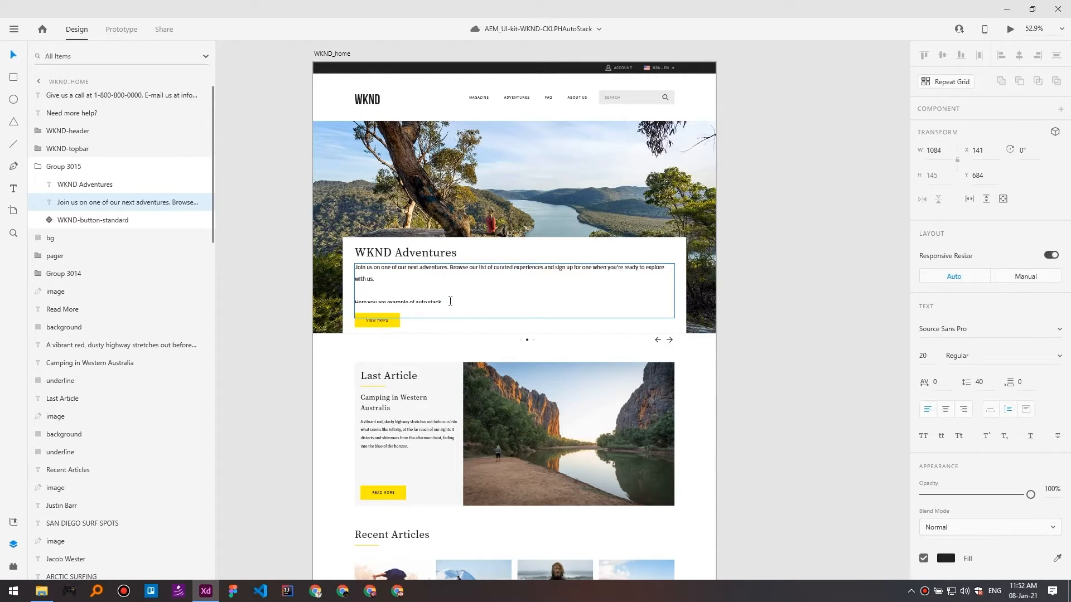
key("BackSpace")
key("BackSpace")
key("BackSpace")
key("BackSpace")
key("Escape")
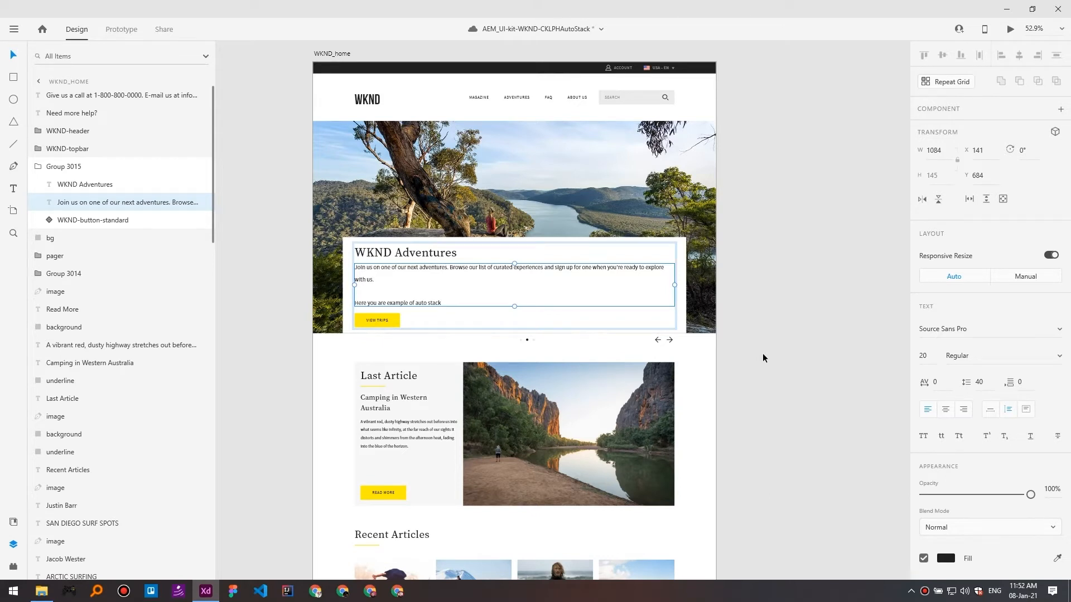
Copy the WKND-header group from the artboard and paste it onto the pasteboard to the right of WKND_home.
left_click(163, 133)
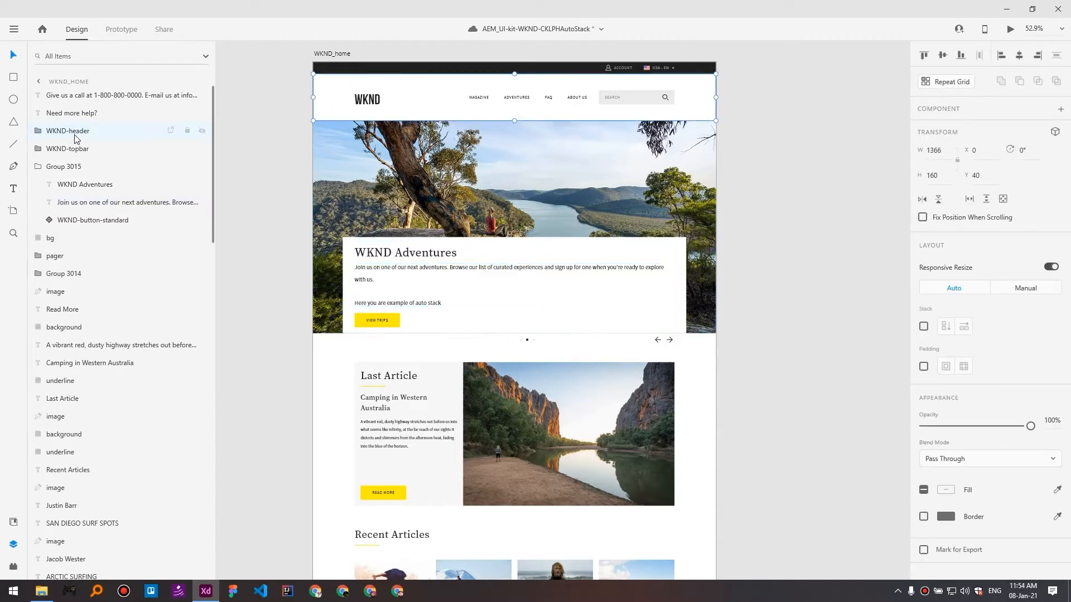
left_click_drag(607, 147, 394, 204)
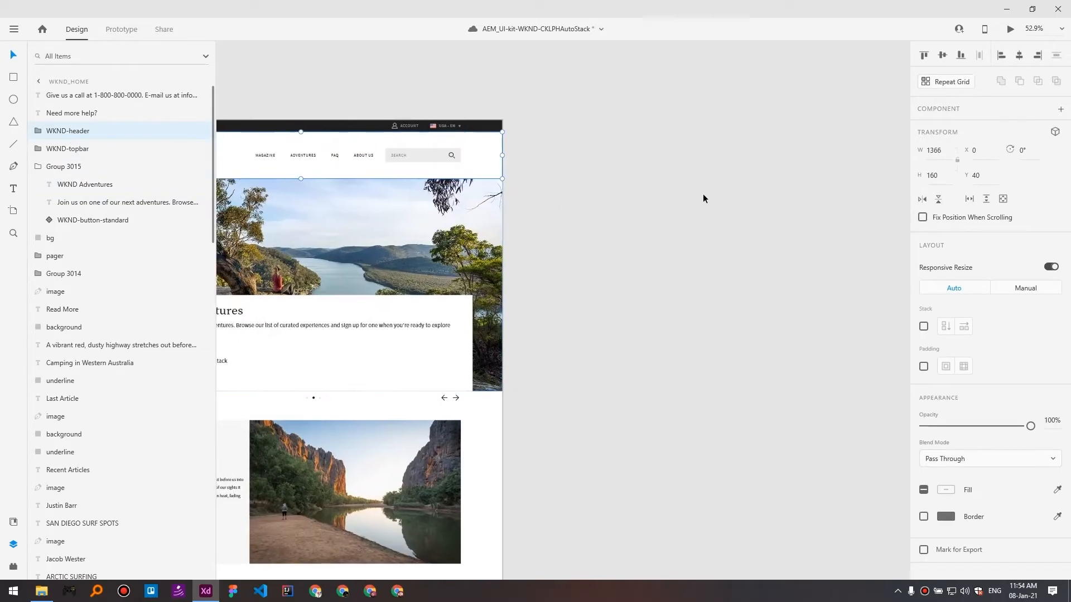
key("ctrl+v")
left_click_drag(358, 147, 664, 143)
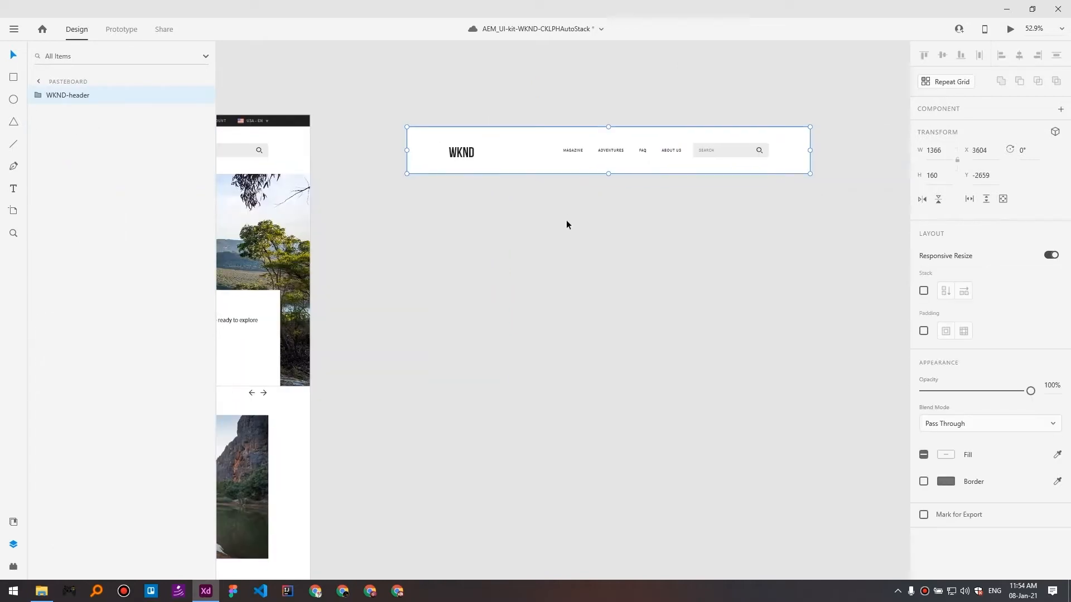
left_click_drag(553, 224, 521, 236)
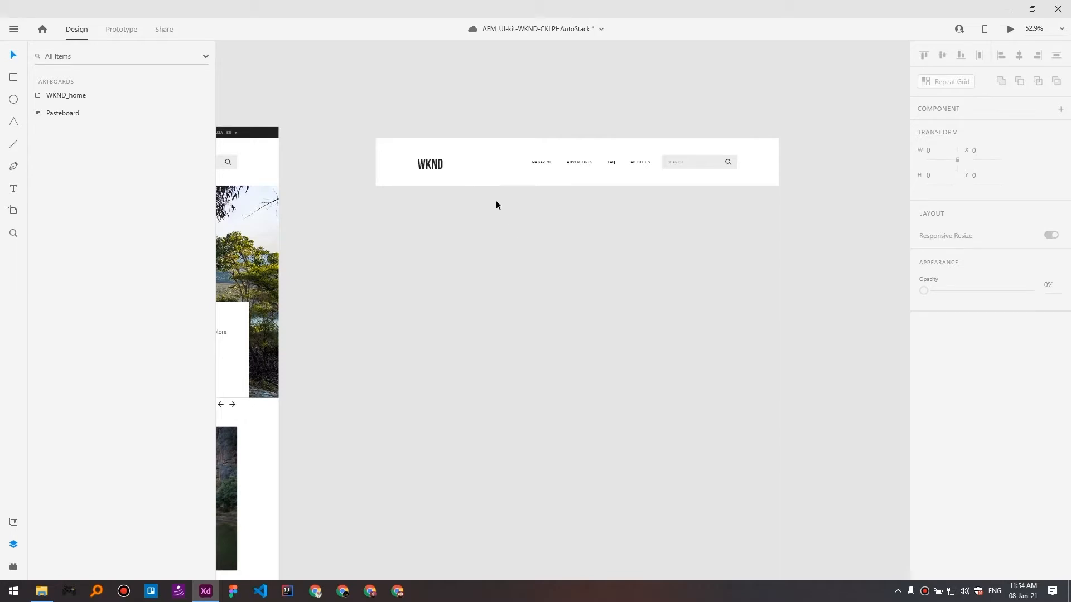
Examine the copied header's brand logo, its WKND-navigation group and the individual navigation items.
scroll(451, 159, "up", 3)
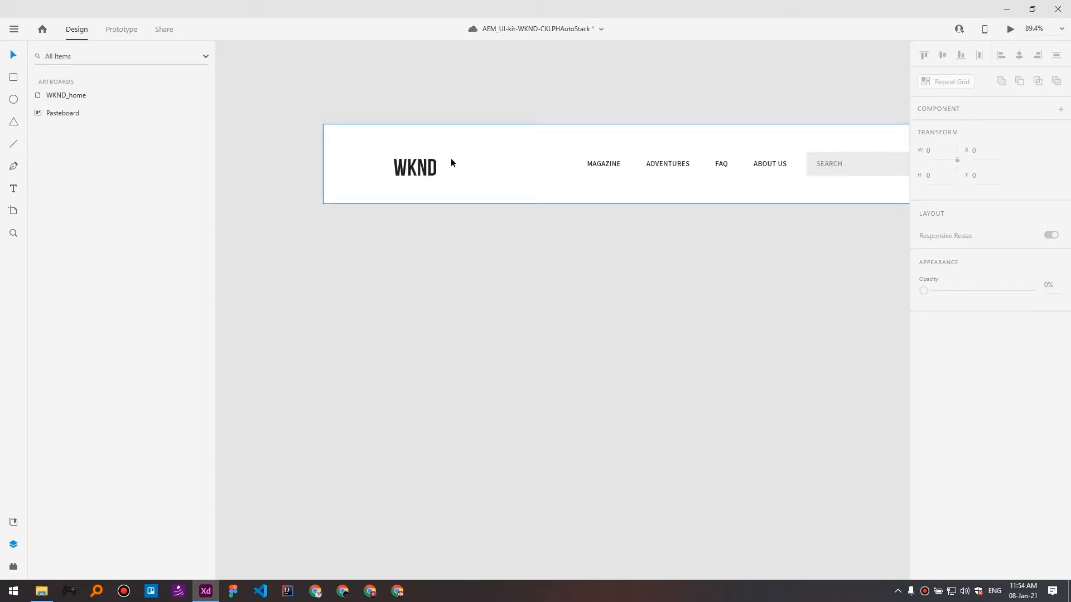
double_click(424, 168)
left_click_drag(467, 169, 312, 214)
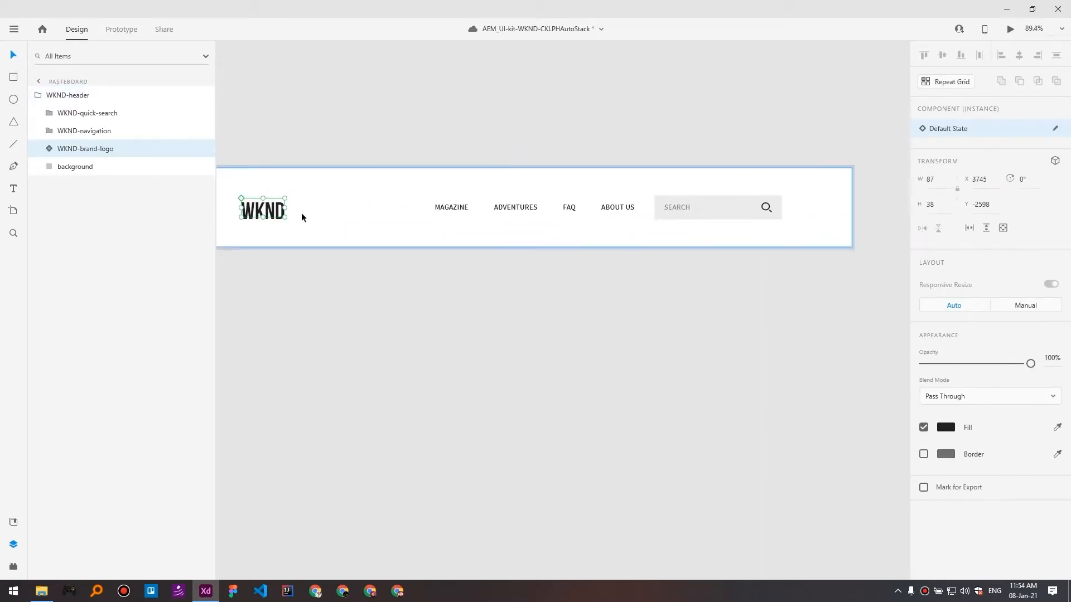
key("Tab")
left_click(102, 132)
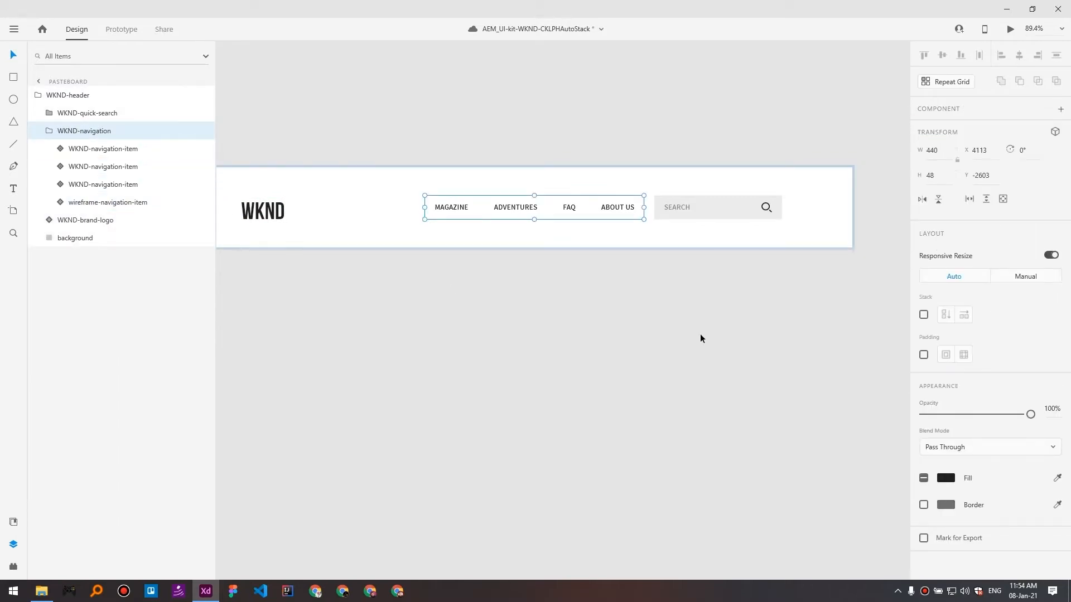
left_click(139, 201)
left_click(124, 182)
left_click(123, 166)
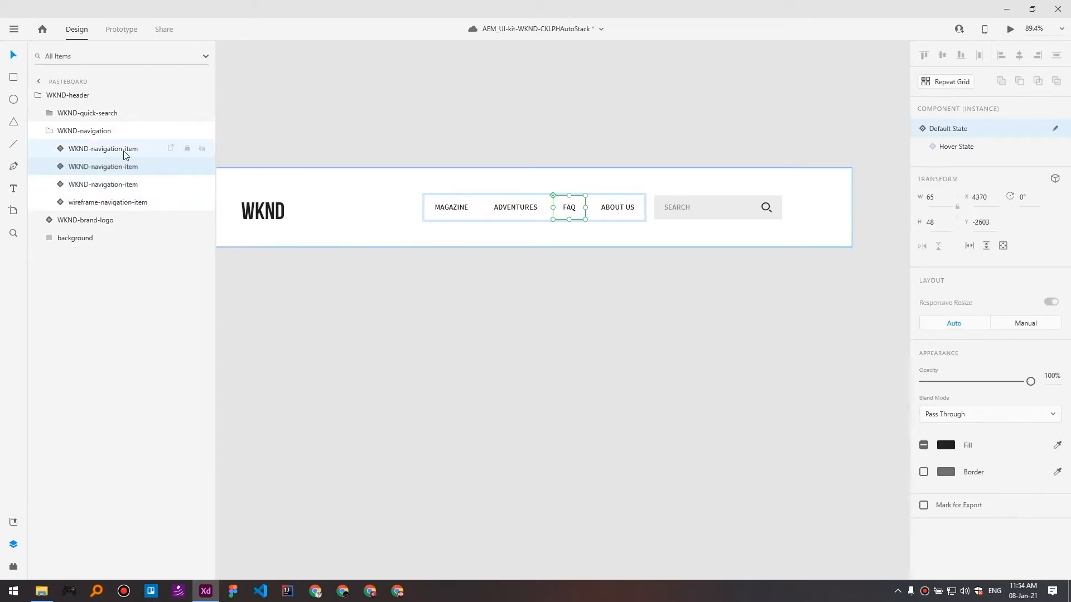
Try duplicating the ABOUT US item beside the original and shifting the WKND-navigation group left by hand, and undo these changes.
left_click(125, 149)
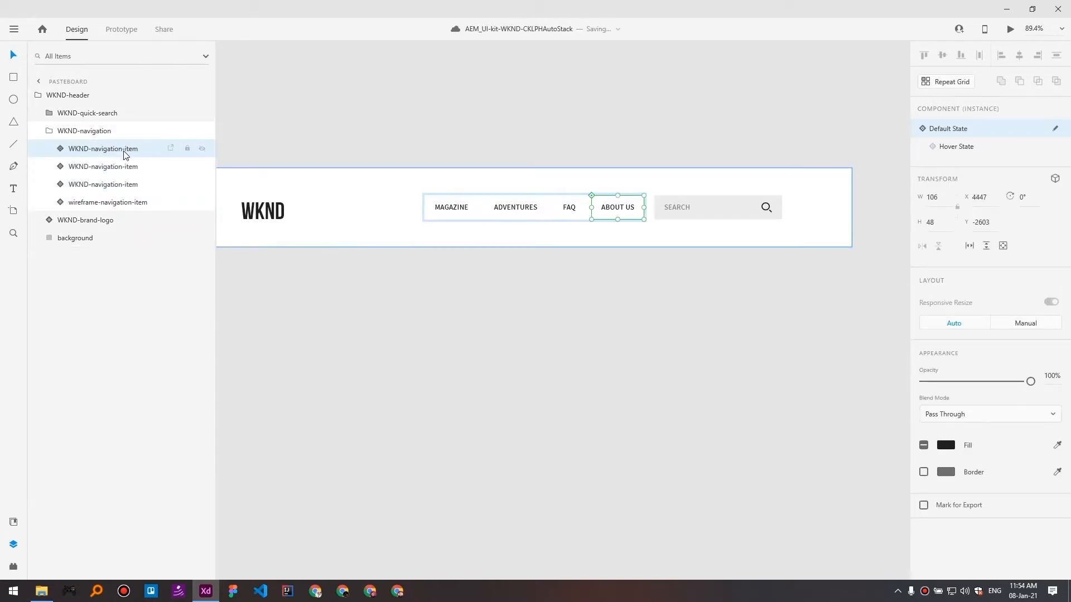
key("ctrl+d")
left_click_drag(611, 206, 664, 207)
left_click(85, 131)
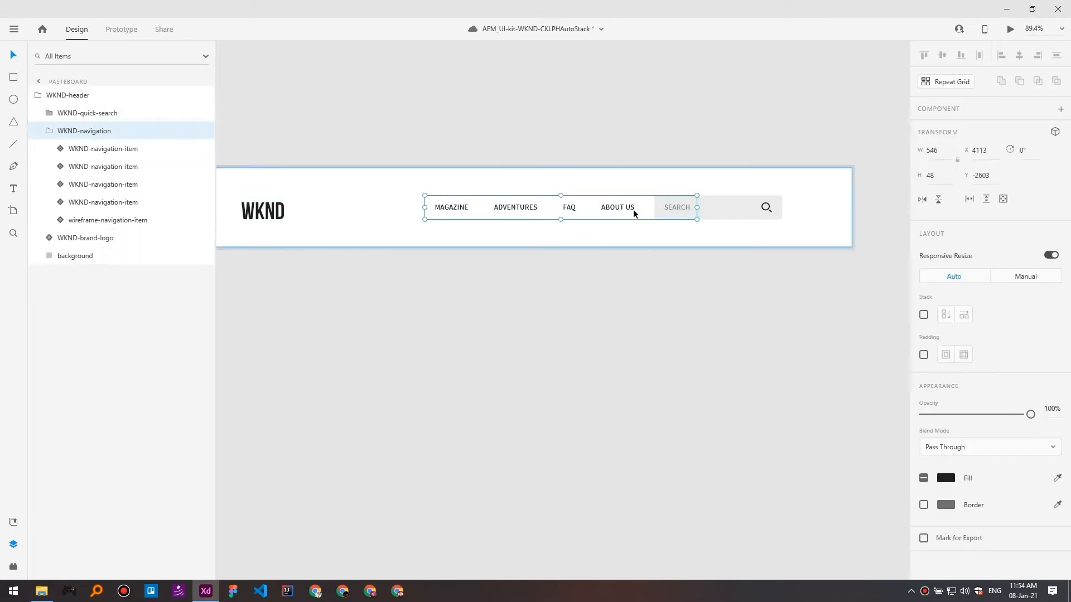
left_click_drag(620, 207, 576, 209)
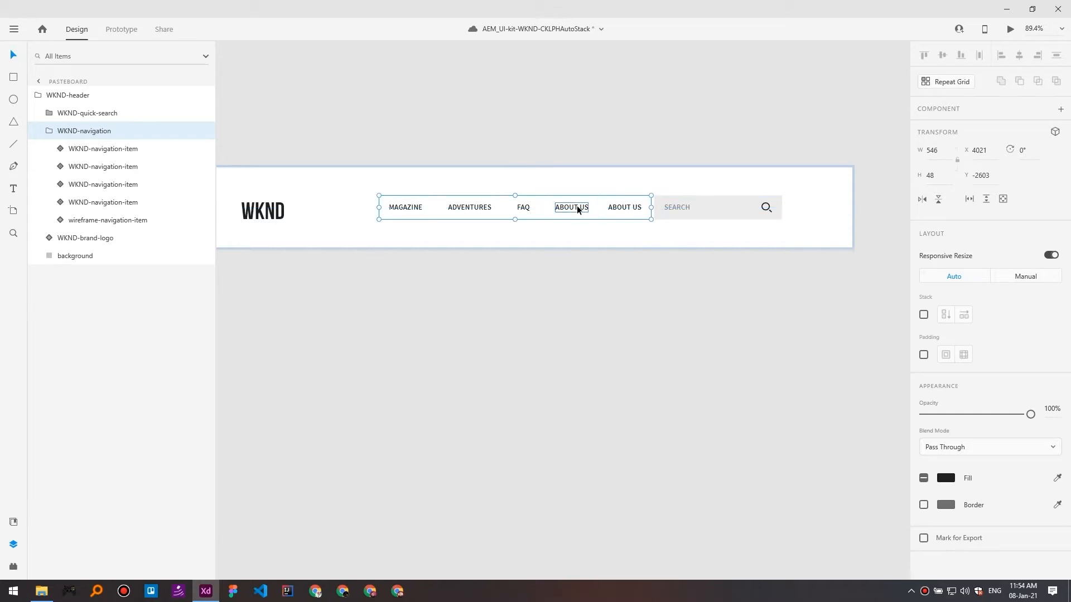
key("ctrl+z")
key("ctrl+z")
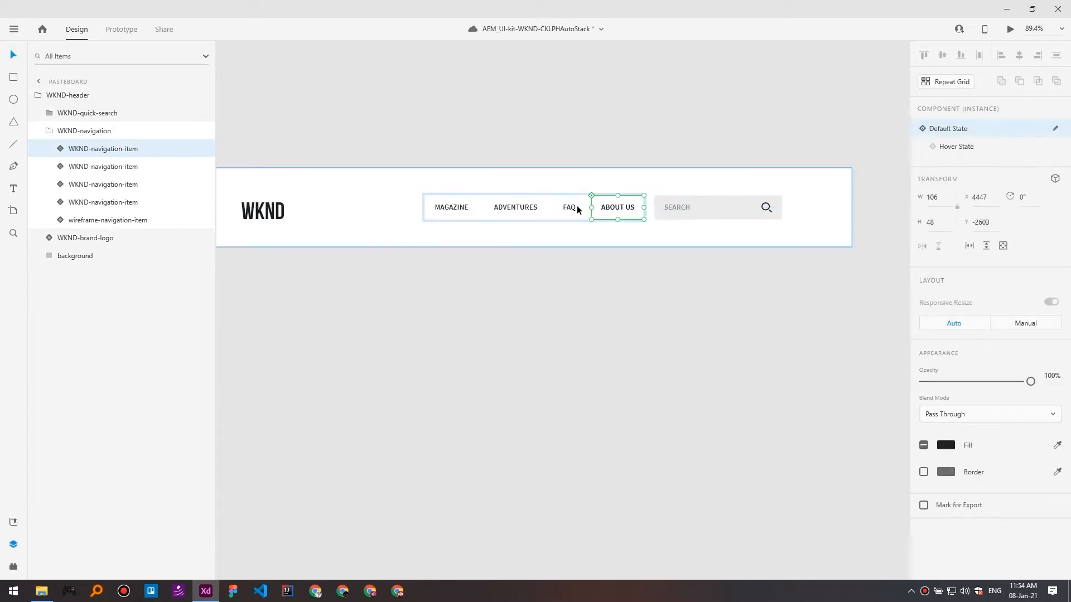
key("ctrl+z")
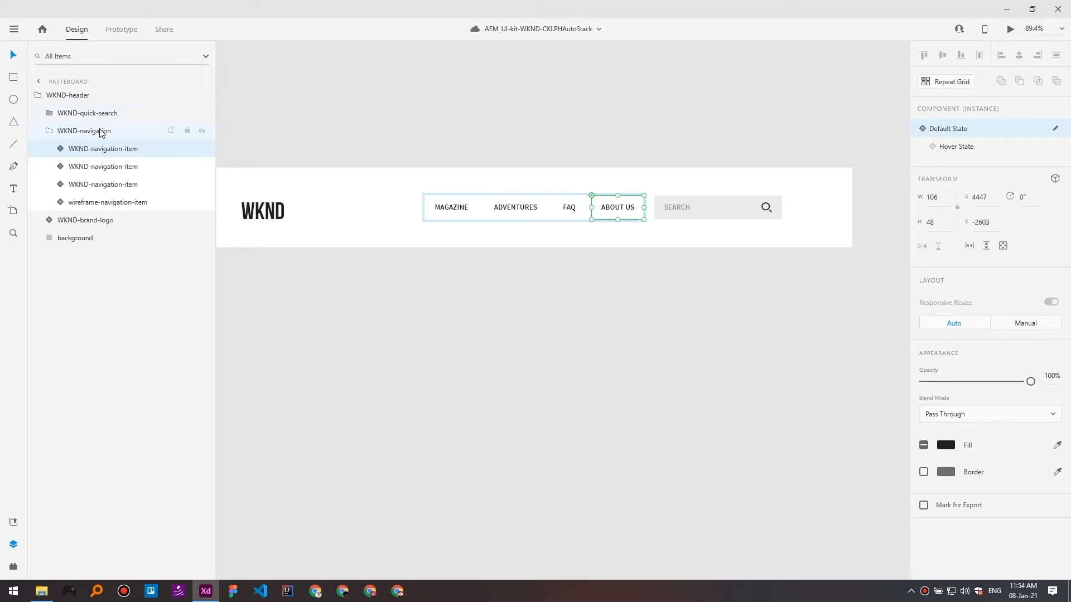
Turn on a horizontal Stack for the WKND-navigation group and inspect the spacing between its items.
key("ctrl+z")
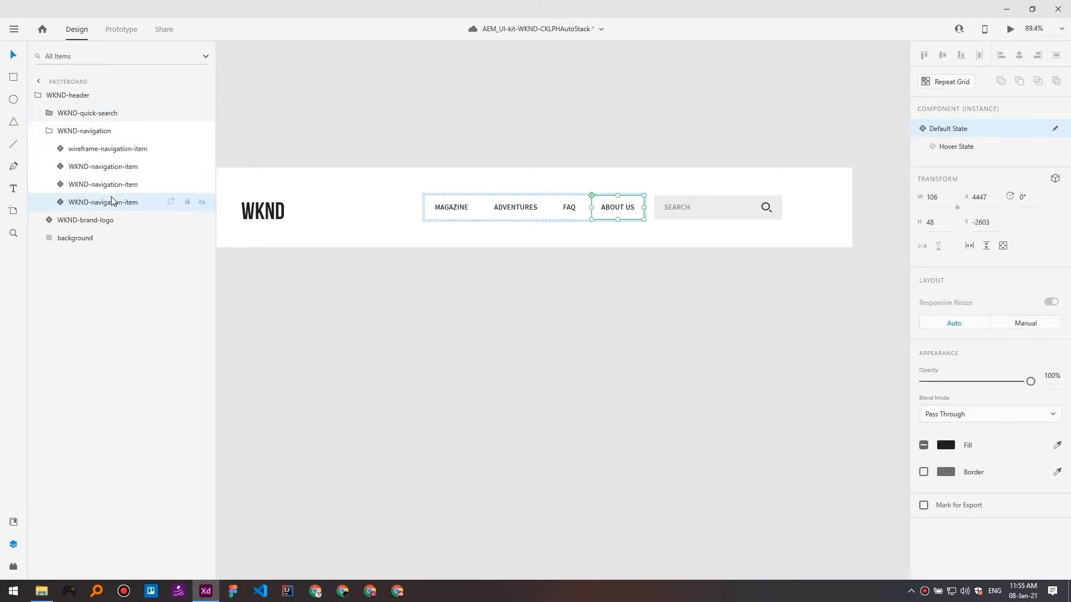
left_click(107, 132)
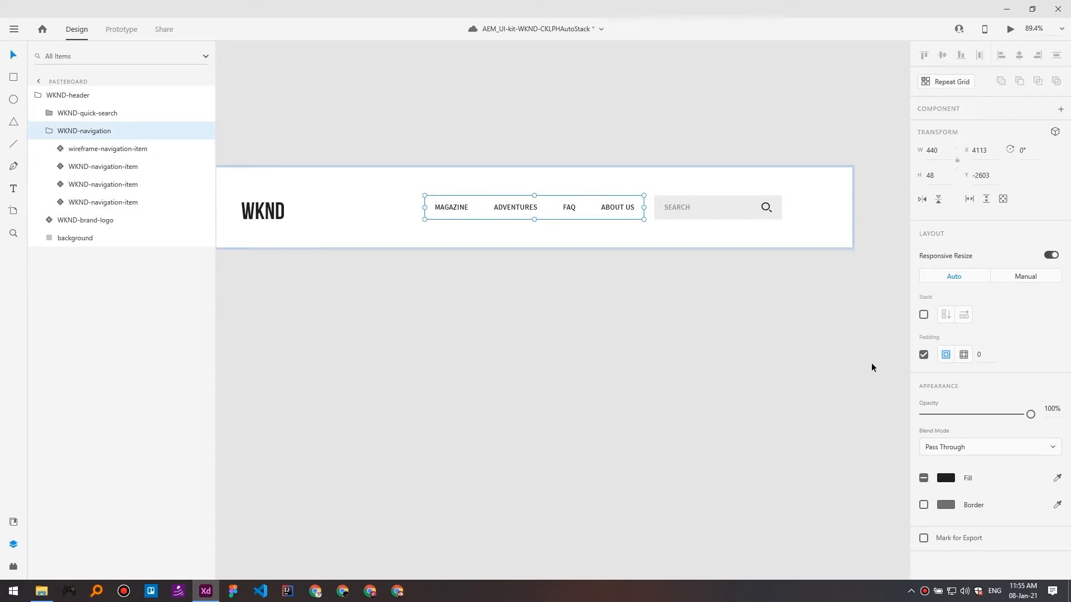
left_click(924, 315)
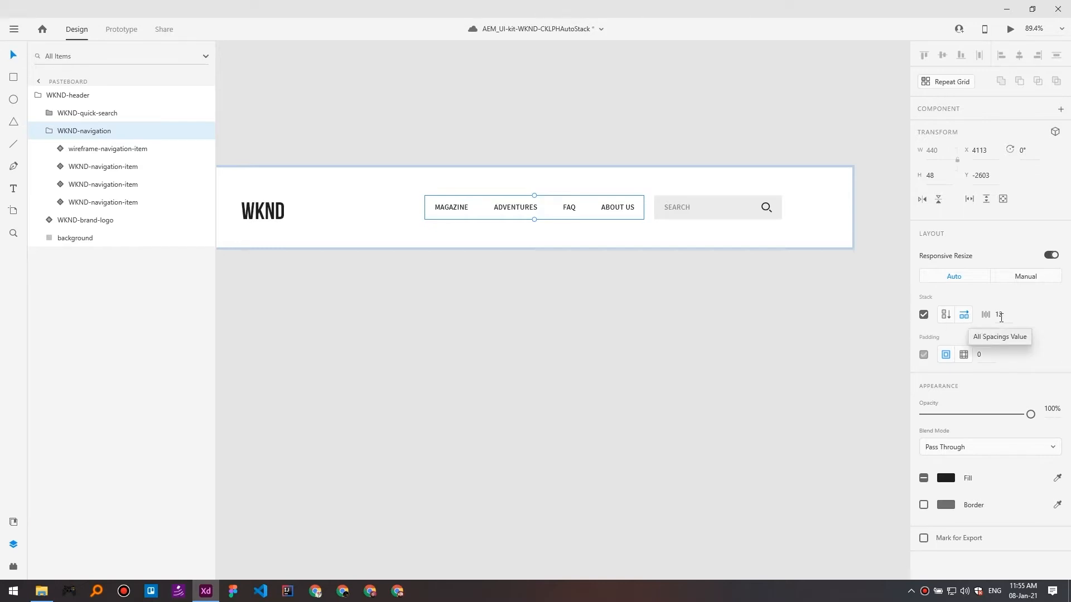
left_click(1001, 316)
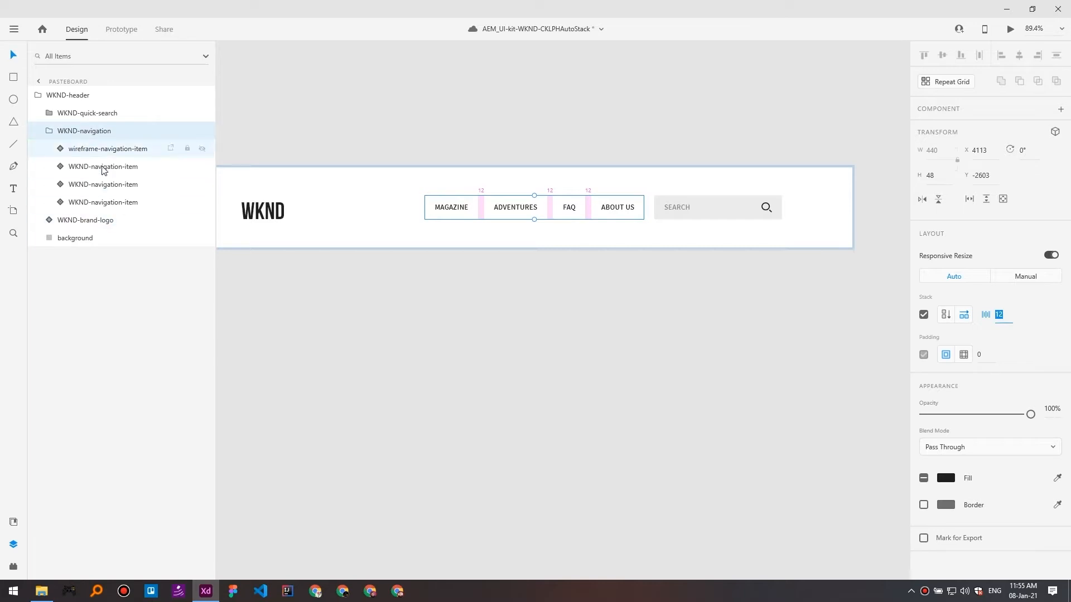
left_click(1001, 336)
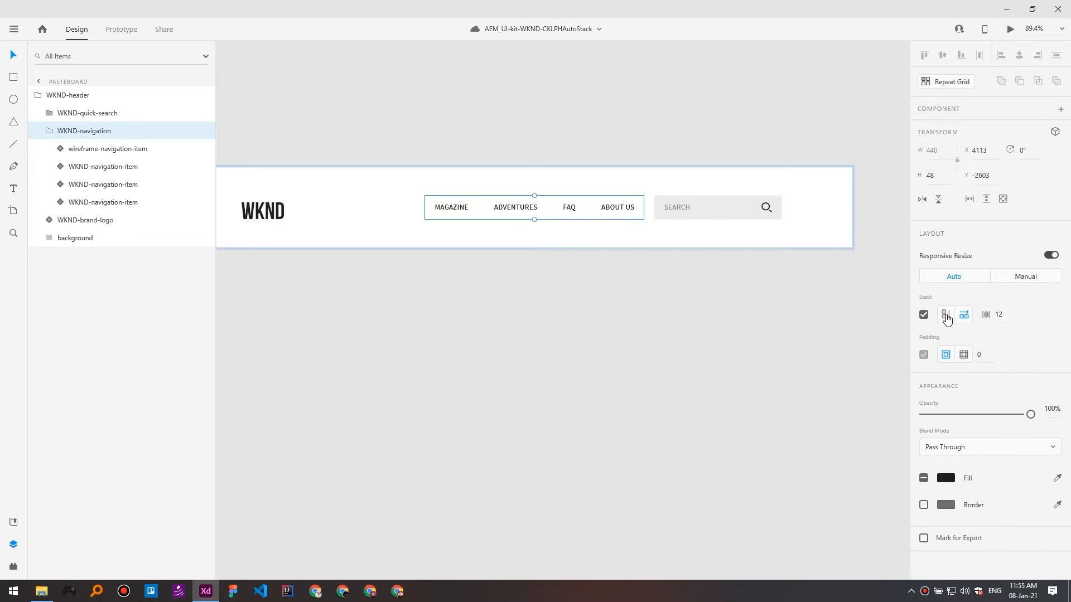
Switch the WKND-navigation group's stack direction to vertical and back to horizontal.
left_click(947, 316)
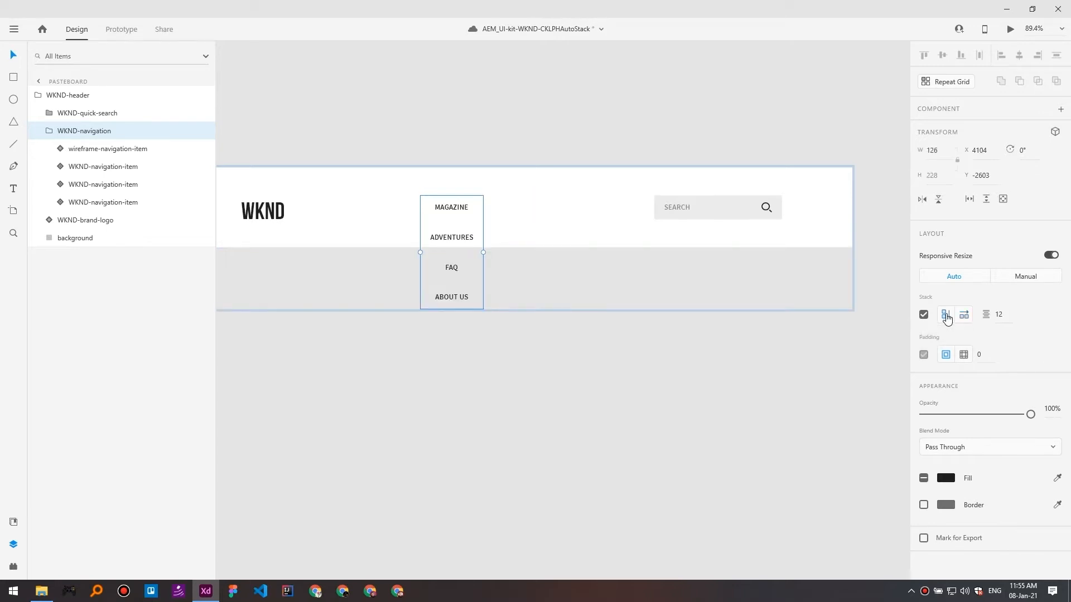
left_click(964, 319)
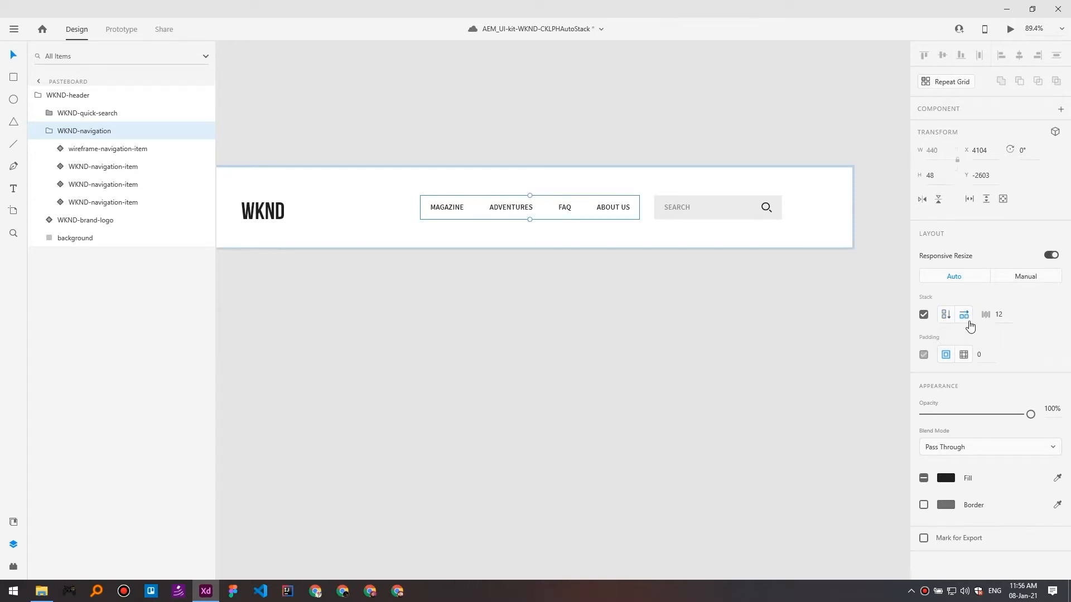
Select the ABOUT US item in the stacked navigation and save the document.
left_click(103, 150)
left_click(100, 204)
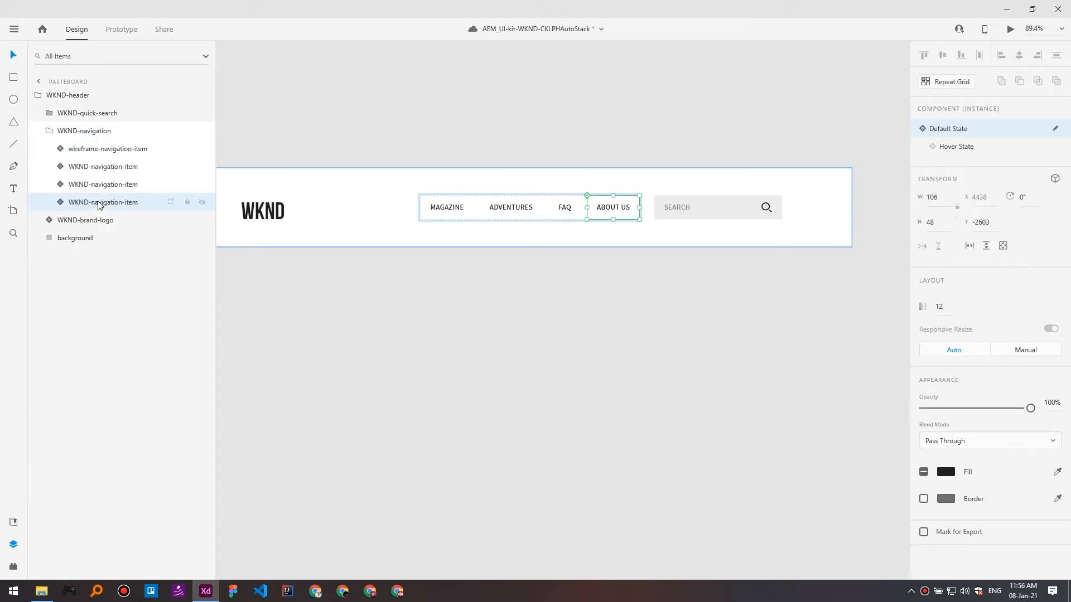
key("ctrl+s")
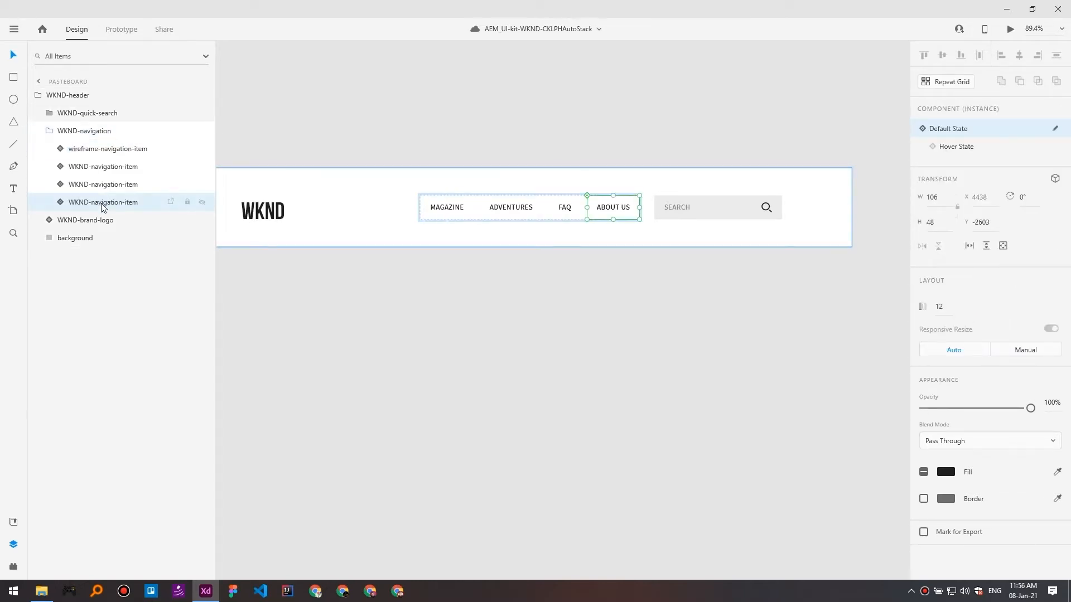
Try duplicating the ABOUT US item within the stack and moving the whole navigation group left, and undo both.
key("ctrl+d")
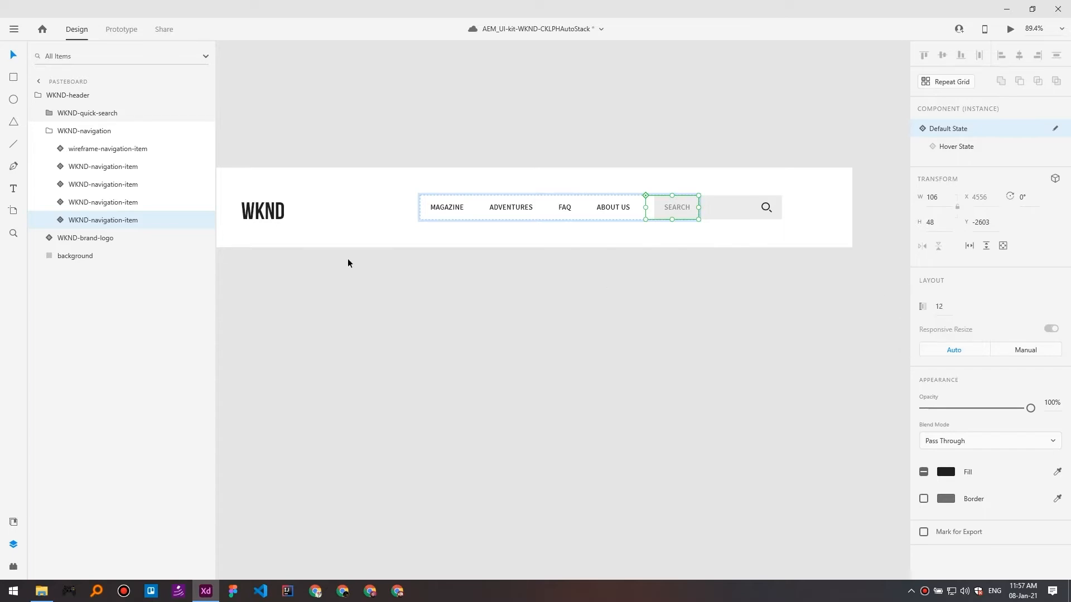
left_click(84, 131)
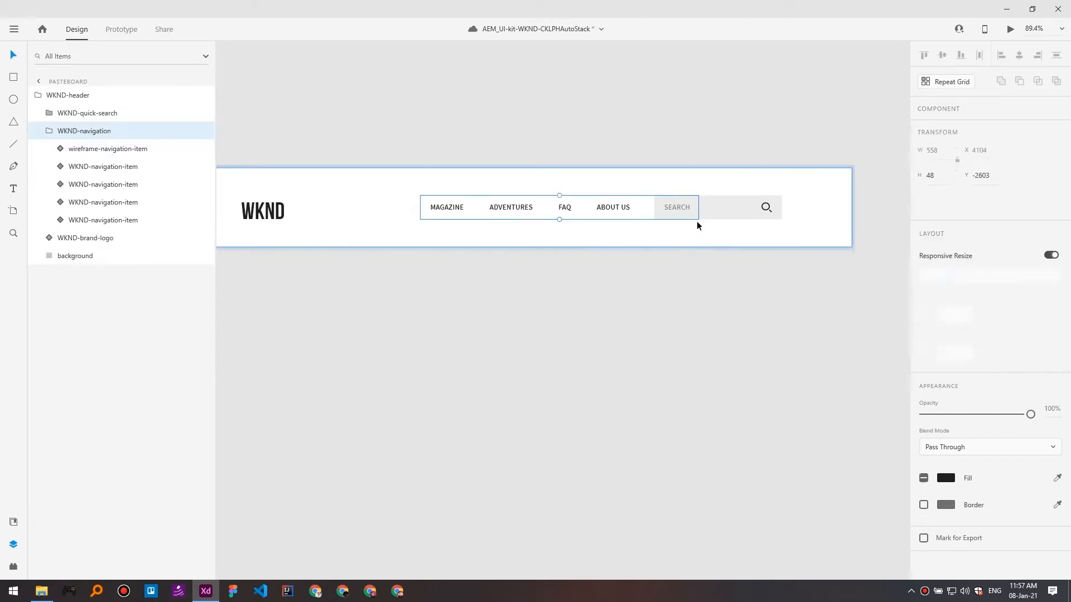
left_click_drag(608, 211, 570, 199)
key("ctrl+z")
key("ctrl+z")
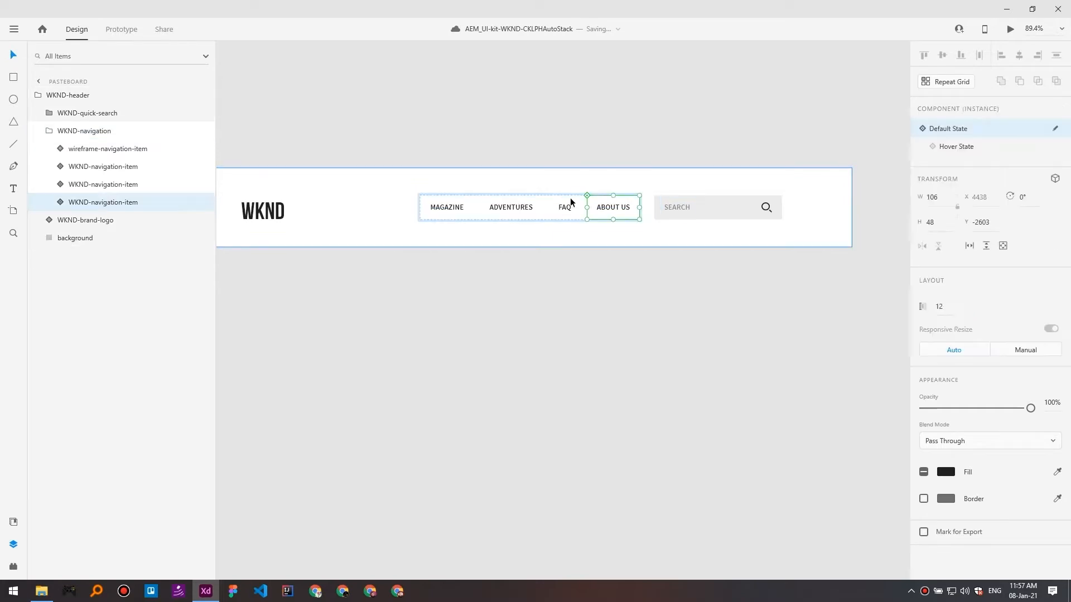
Collapse the WKND-navigation group and compare its layout settings with those of the WKND-quick-search group.
left_click(49, 129)
left_click(75, 117)
left_click(75, 135)
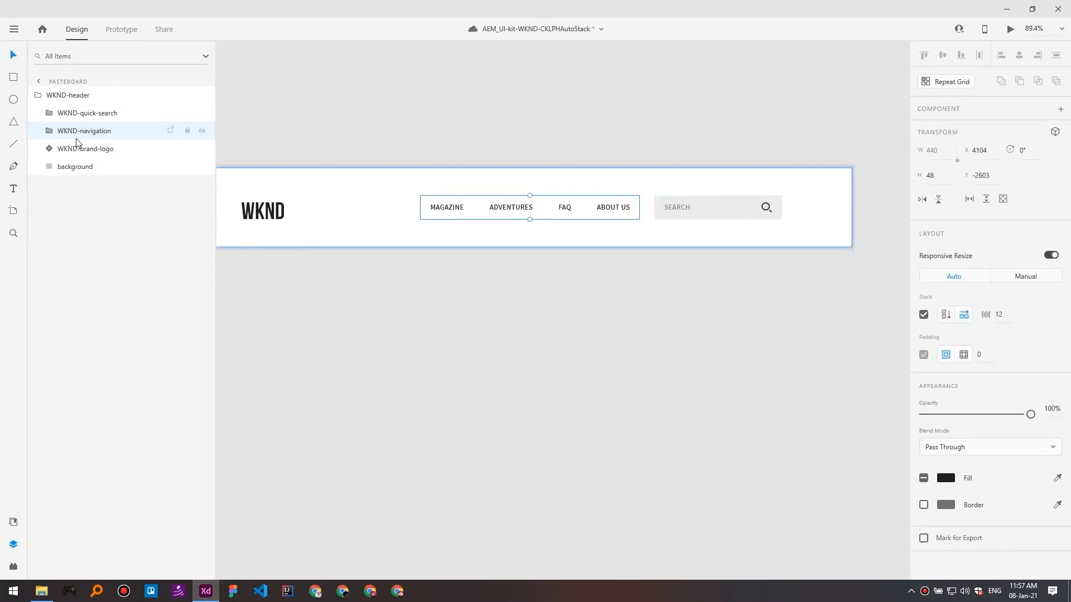
left_click(86, 115)
left_click(86, 133)
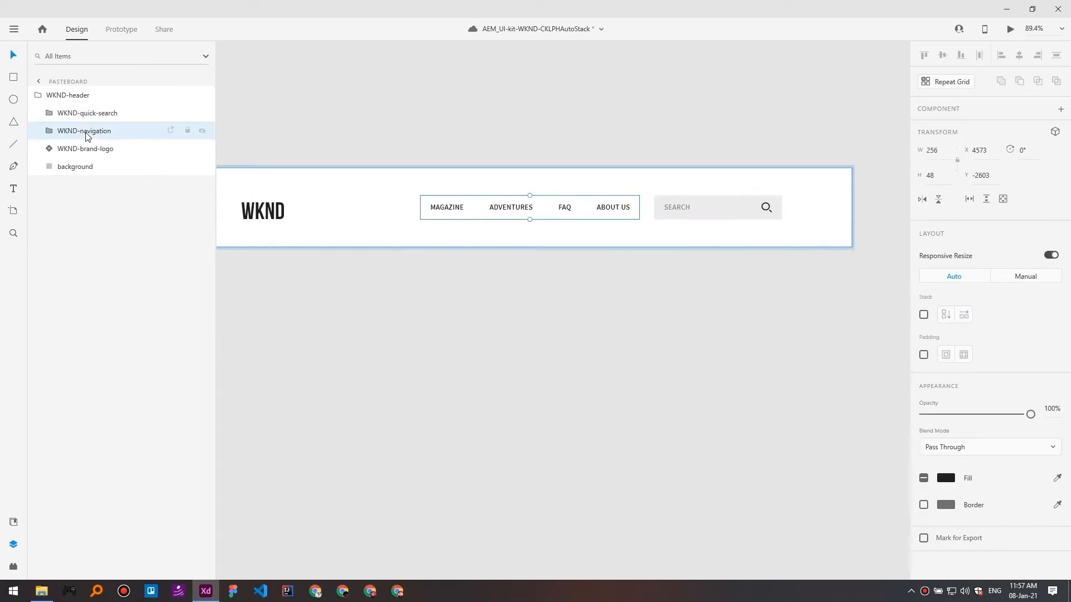
left_click(87, 116)
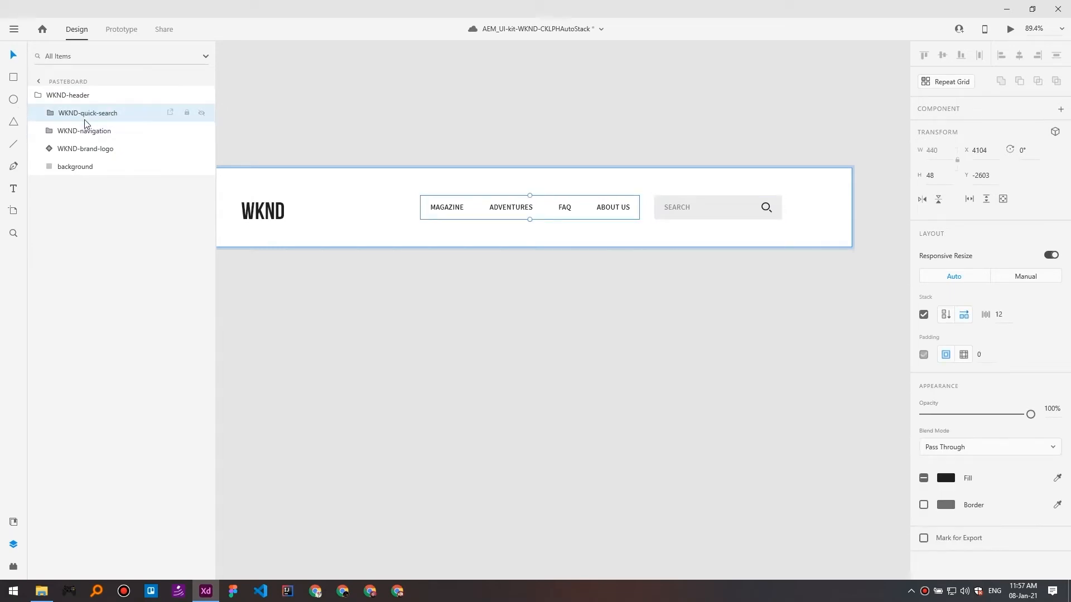
Group the WKND-brand-logo, WKND-navigation and WKND-quick-search layers and name the new group "content".
left_click(88, 149)
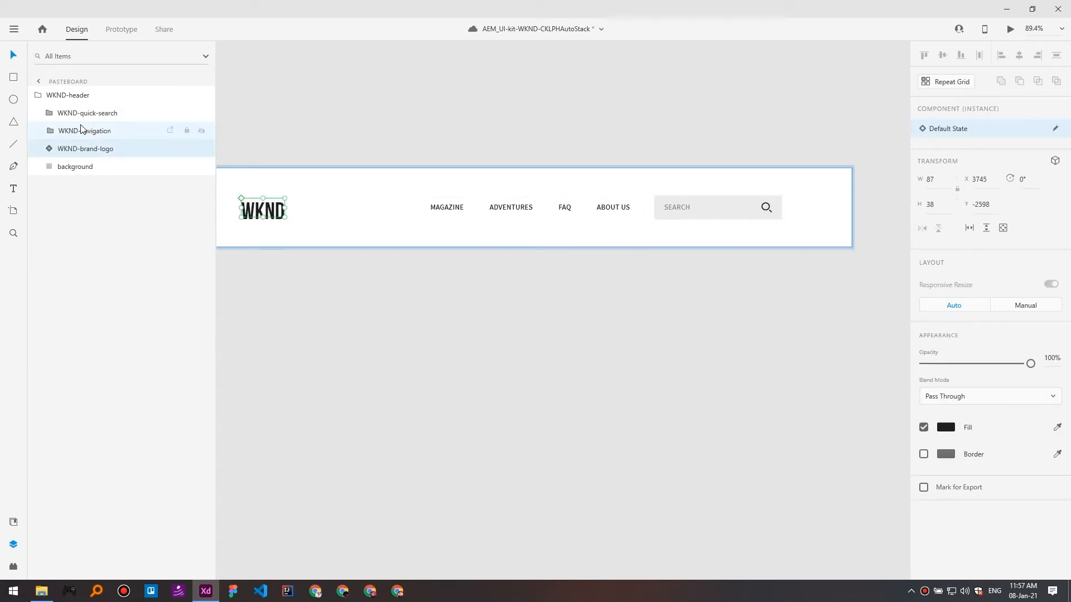
left_click(80, 132, "shift")
left_click(82, 115, "shift")
scroll(489, 223, "down", 3)
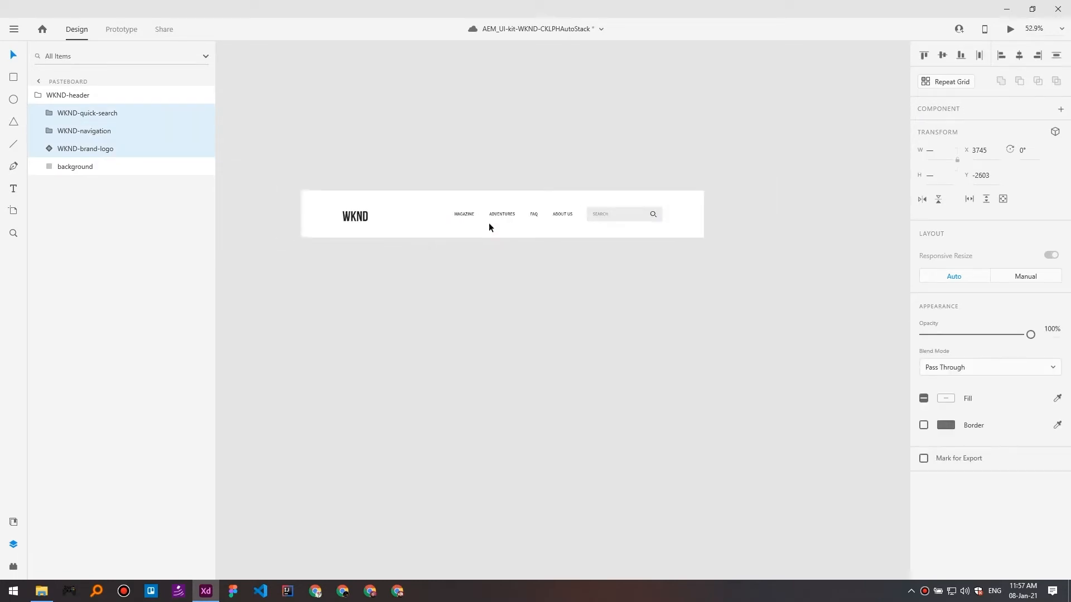
scroll(517, 232, "up", 3)
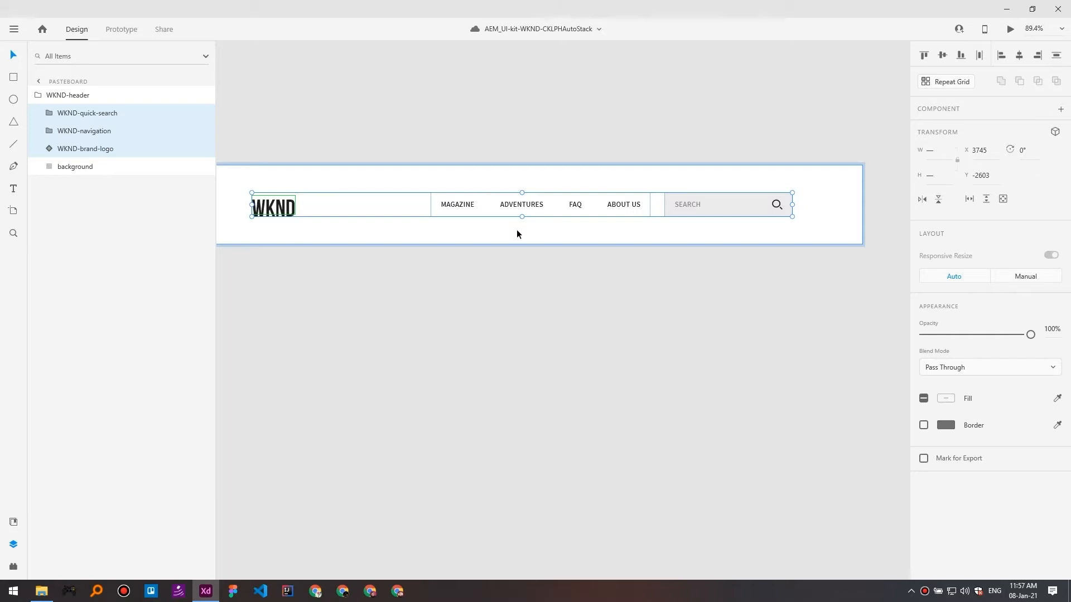
left_click(101, 169)
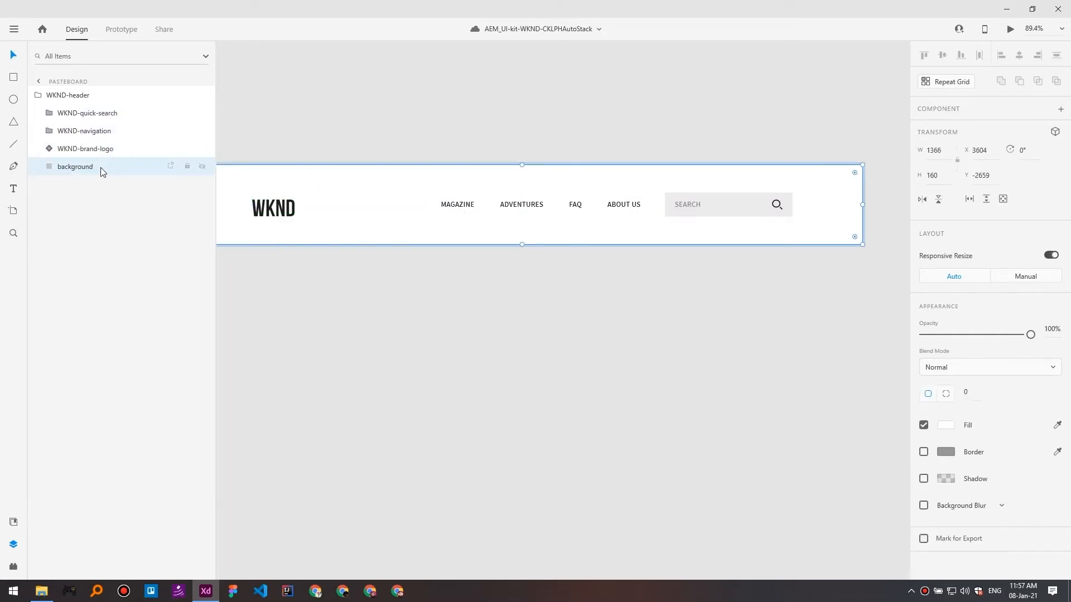
left_click(99, 150)
left_click(93, 111, "shift")
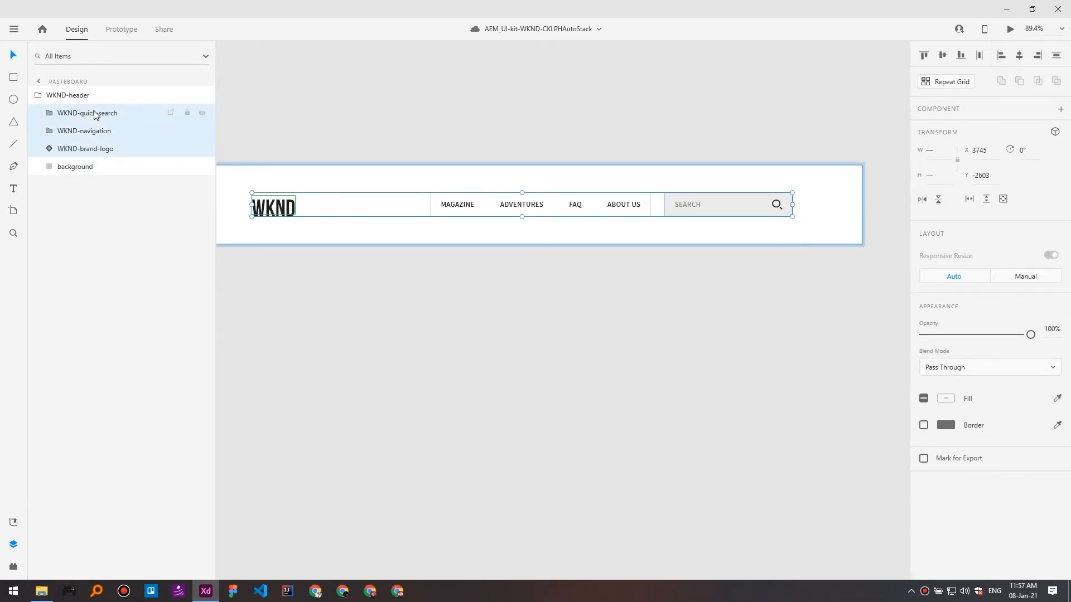
key("ctrl+g")
double_click(137, 113)
type("content")
key("Return")
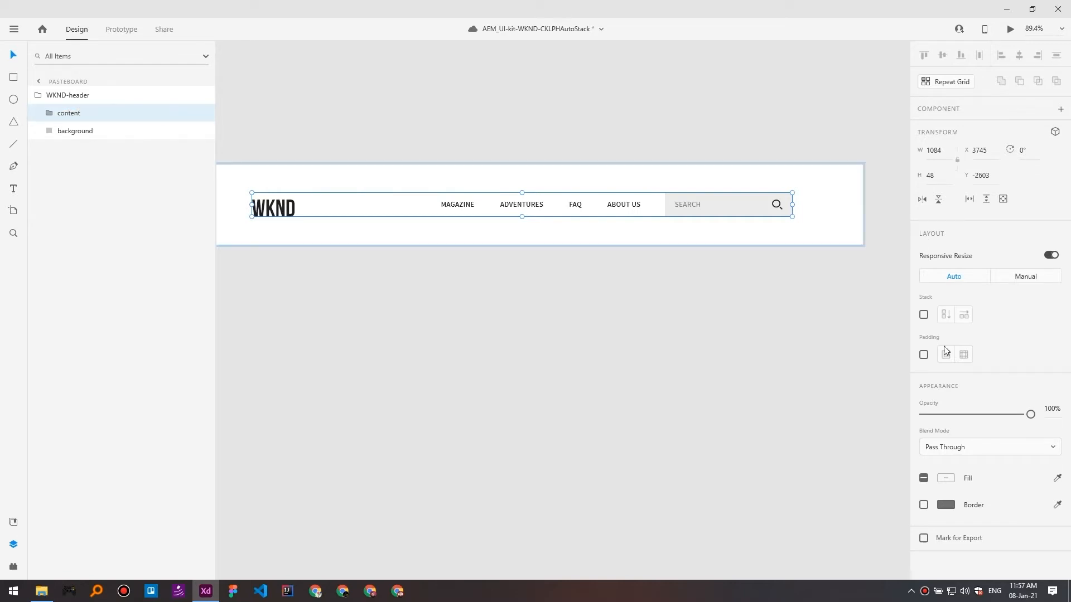
Turn on horizontal Stack for the content group and highlight the spacing between its elements.
left_click(924, 315)
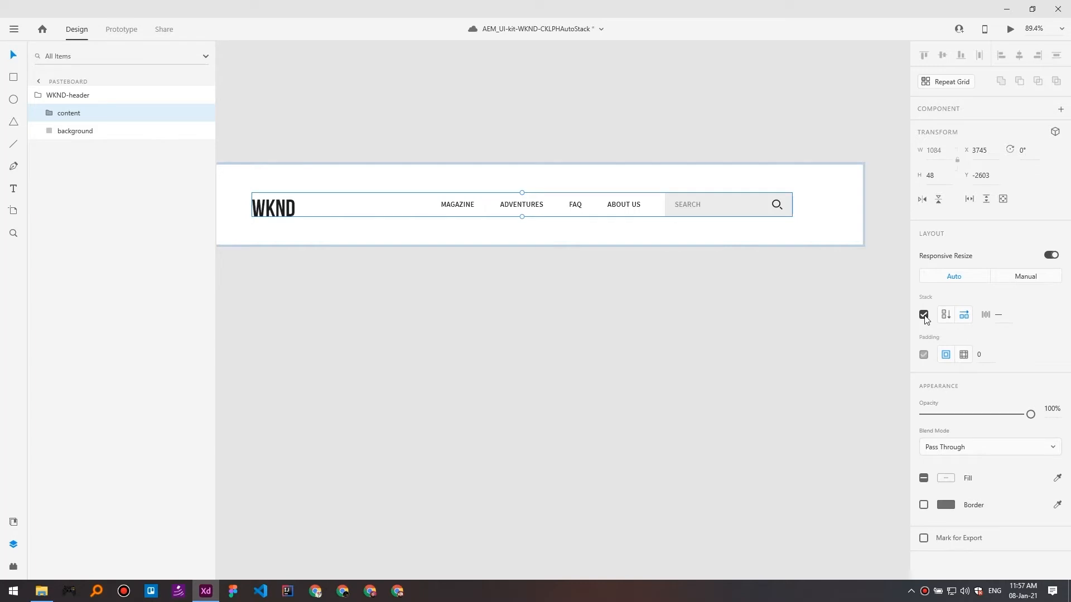
left_click(1004, 320)
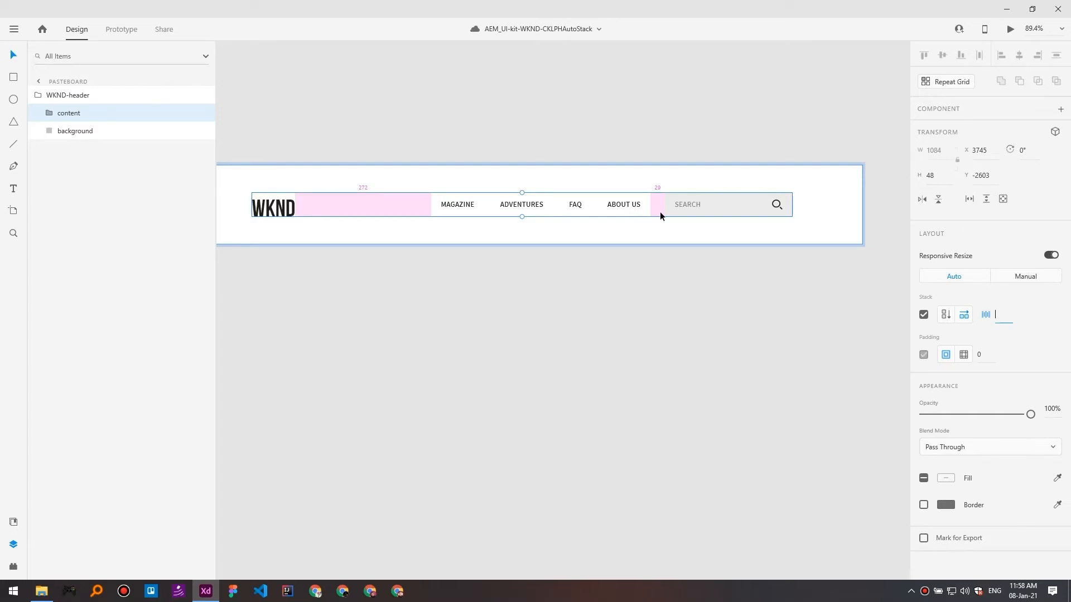
left_click(88, 137)
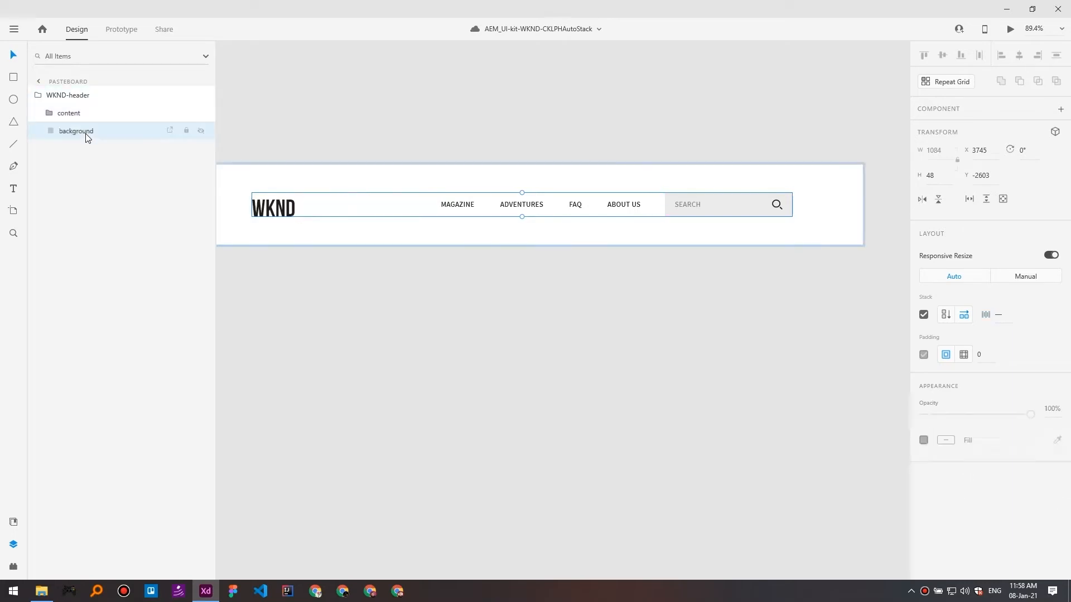
left_click(83, 113)
Enable padding on the WKND-header group and highlight its top, bottom and right padding areas in turn.
left_click(87, 97)
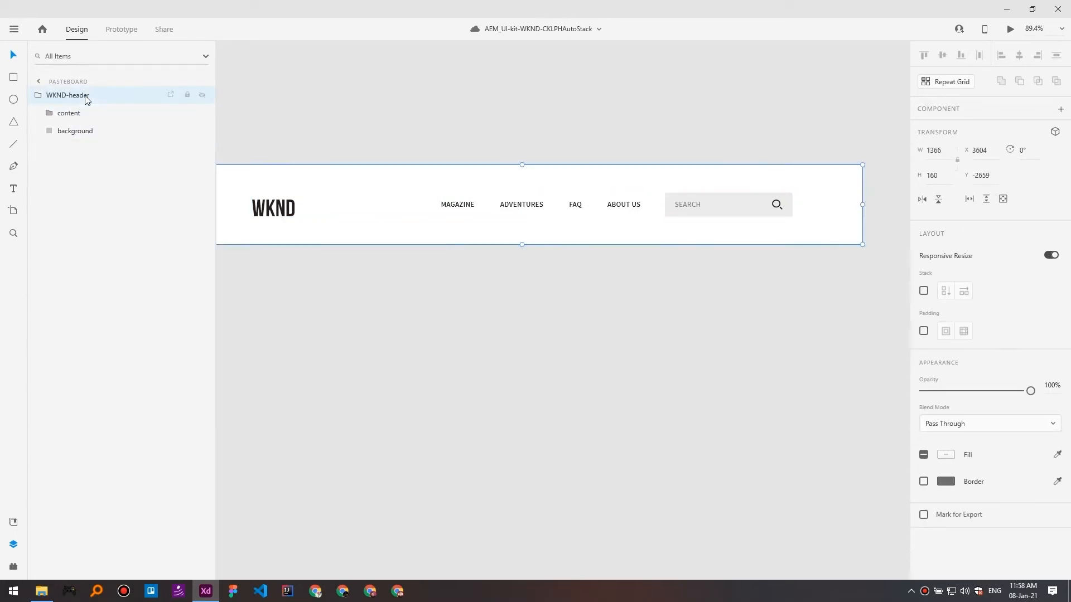
left_click(923, 331)
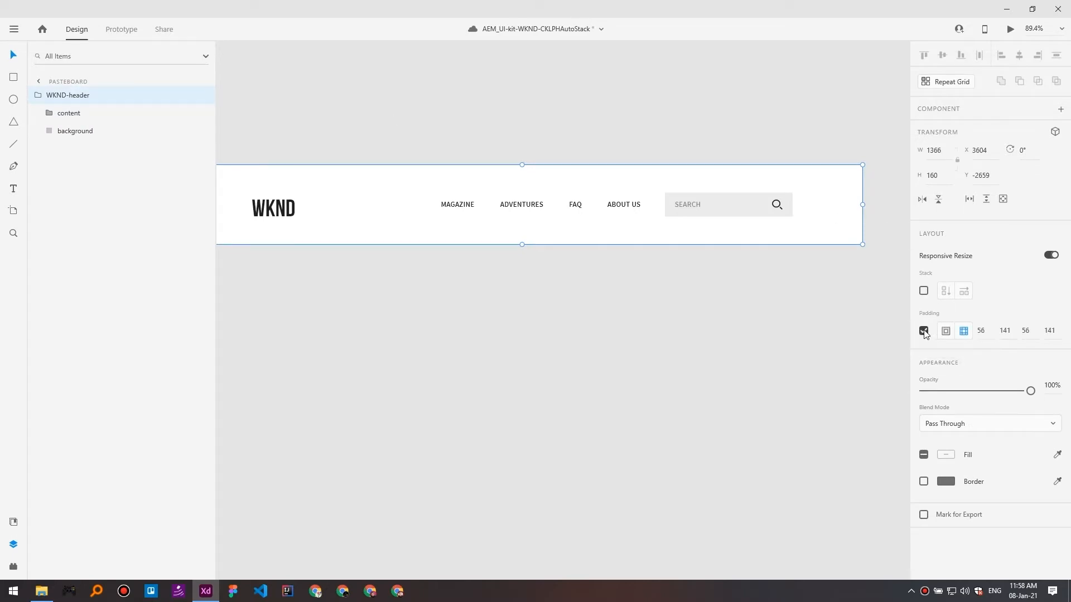
left_click(981, 331)
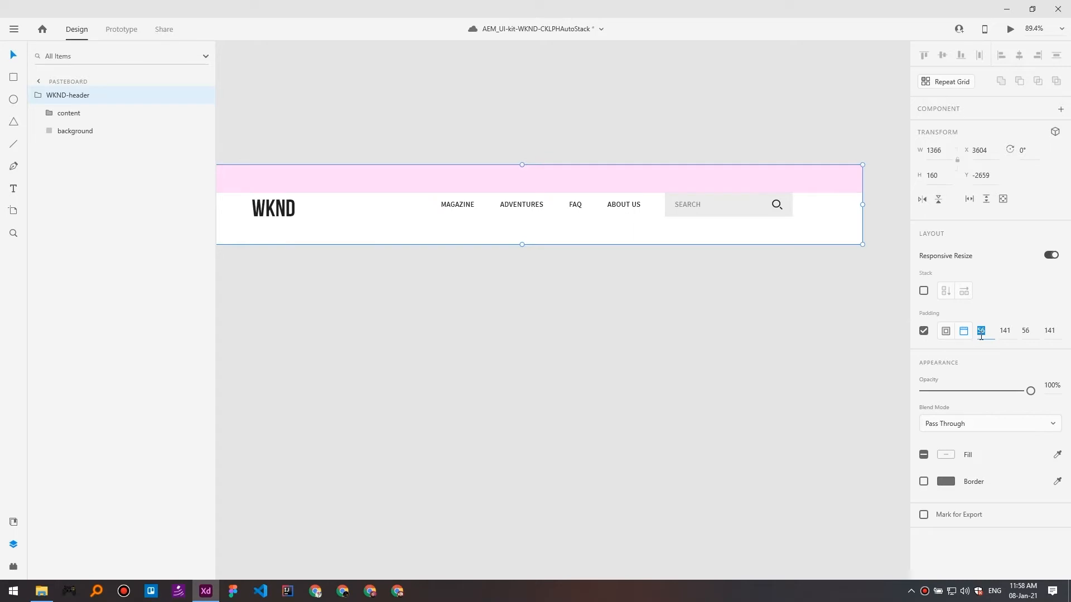
left_click(1029, 331)
left_click(1006, 330)
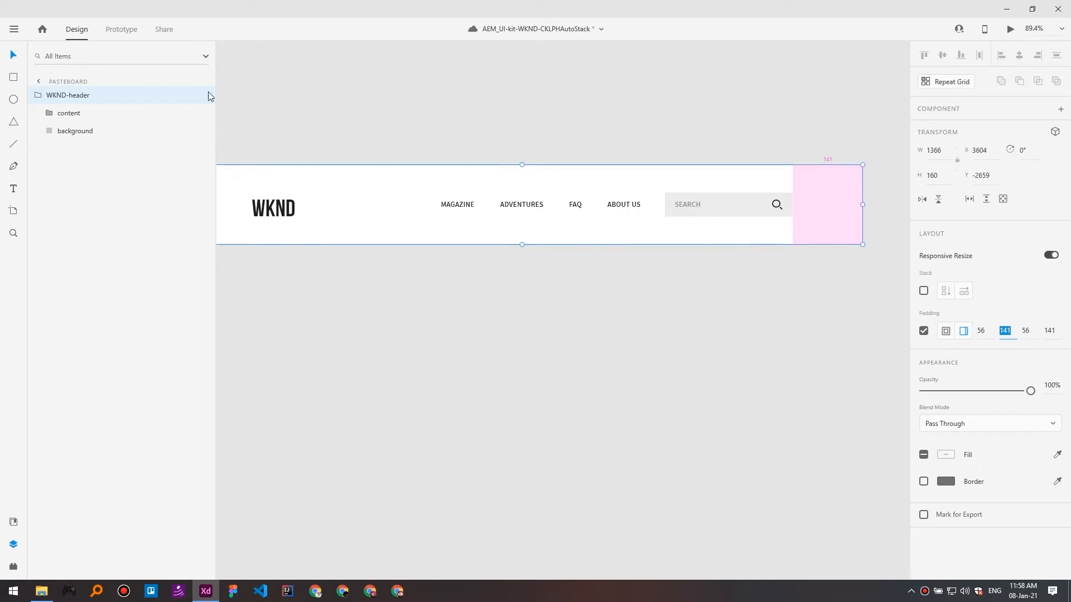
Review the layers inside the content group, save the document and return to the WKND-header group's padding settings.
left_click(86, 115)
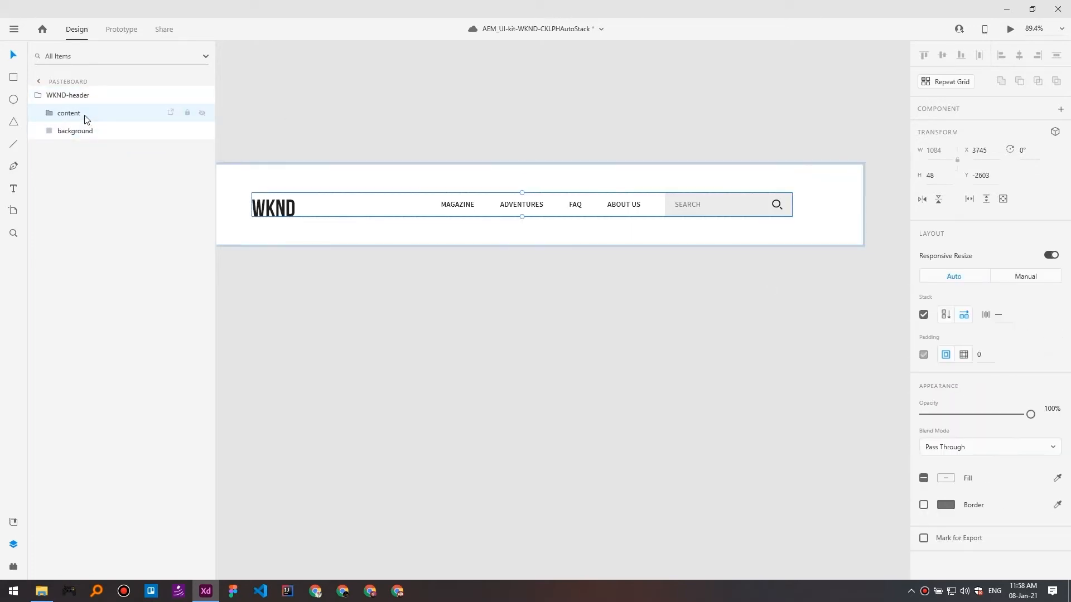
left_click(49, 113)
scroll(502, 223, "down", 3)
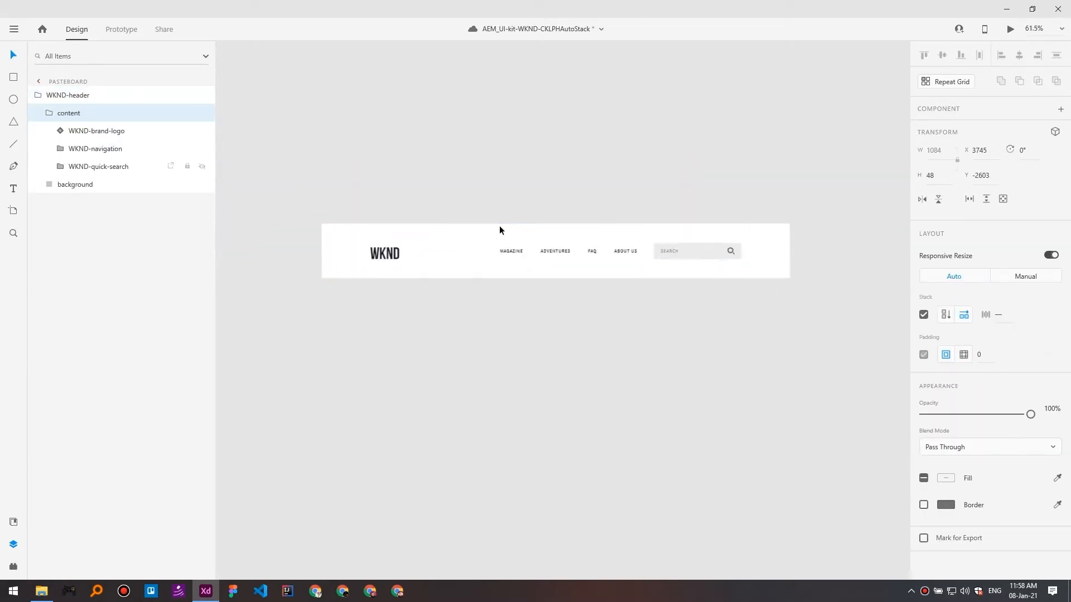
scroll(500, 230, "up", 3)
left_click(50, 113)
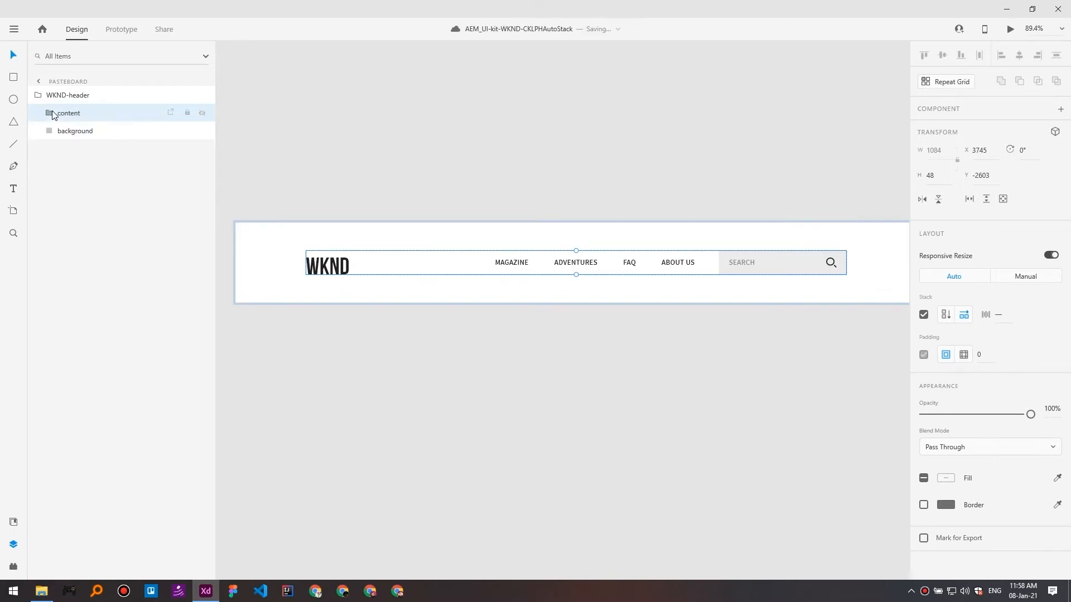
key("Escape")
left_click(924, 331)
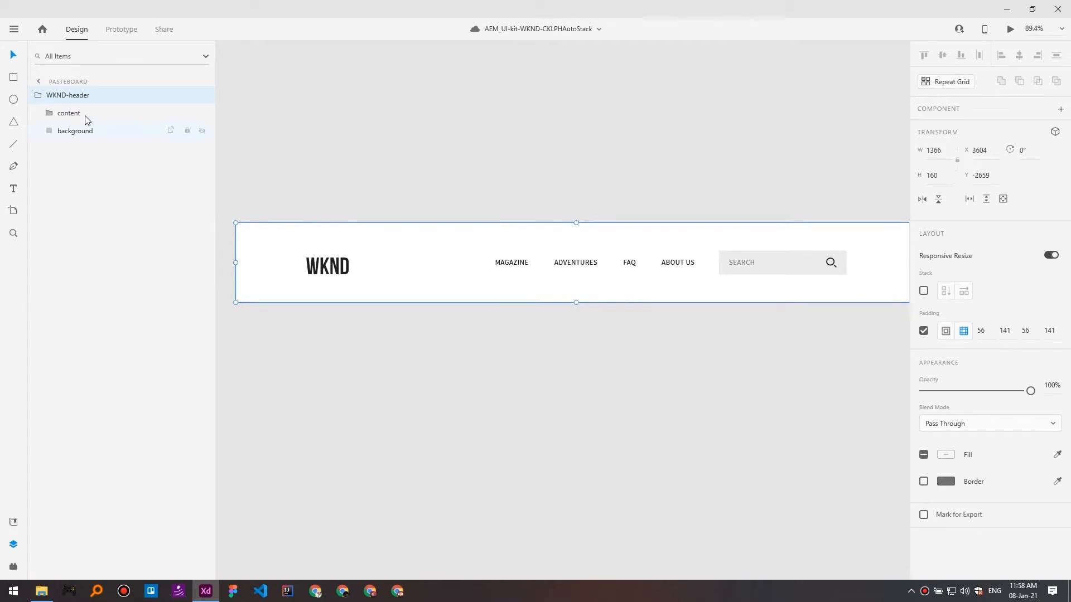
Try duplicating the ABOUT US item in the nested navigation, undoing and redoing the duplication to compare the header's width.
left_click(50, 113)
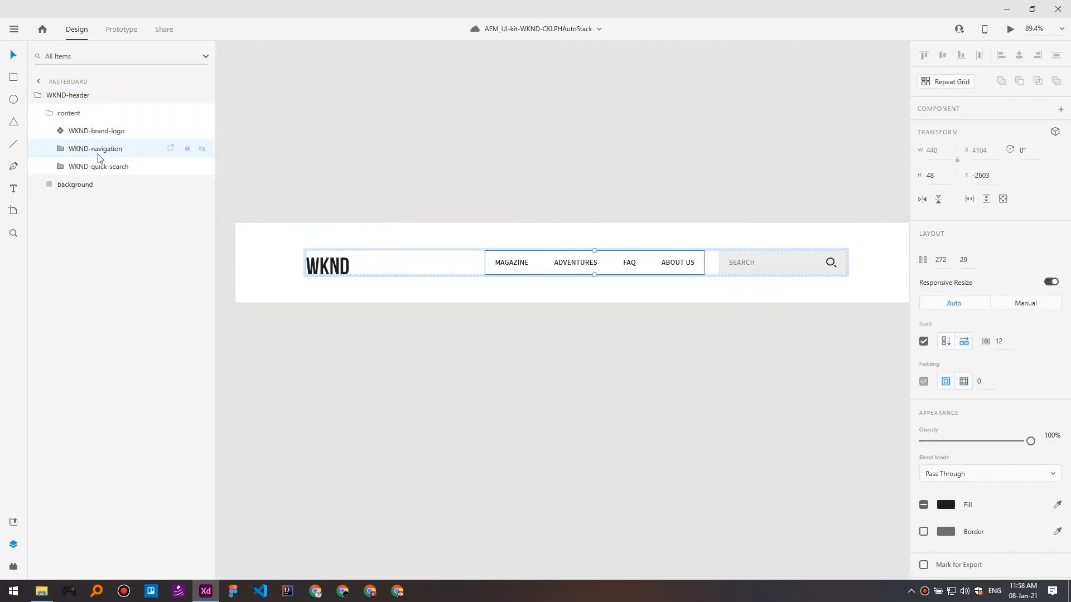
left_click(59, 148)
left_click(131, 220)
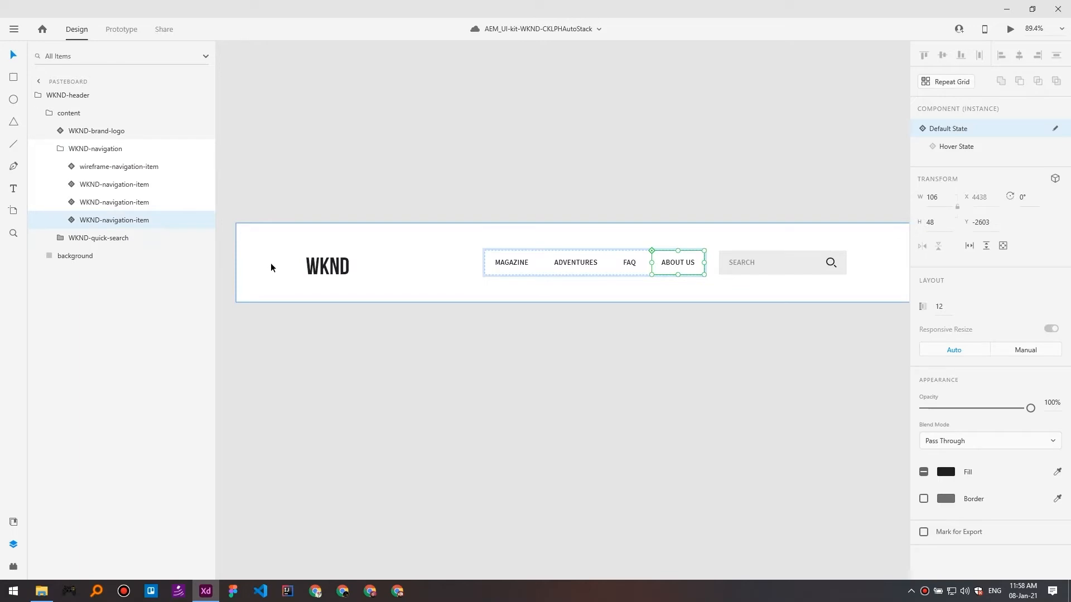
scroll(454, 283, "down", 3)
key("ctrl+d")
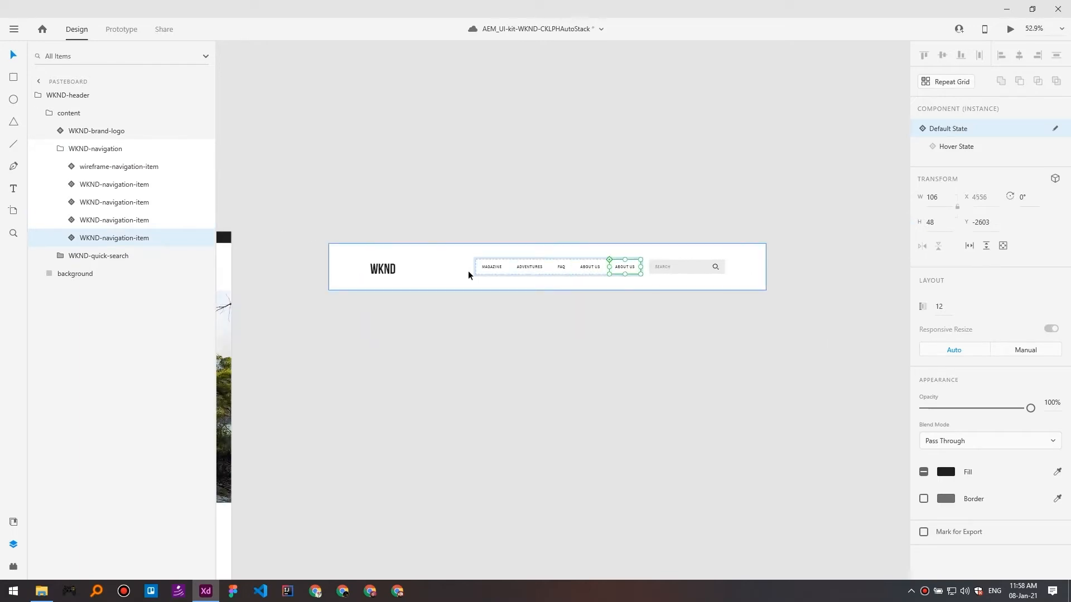
key("ctrl+z")
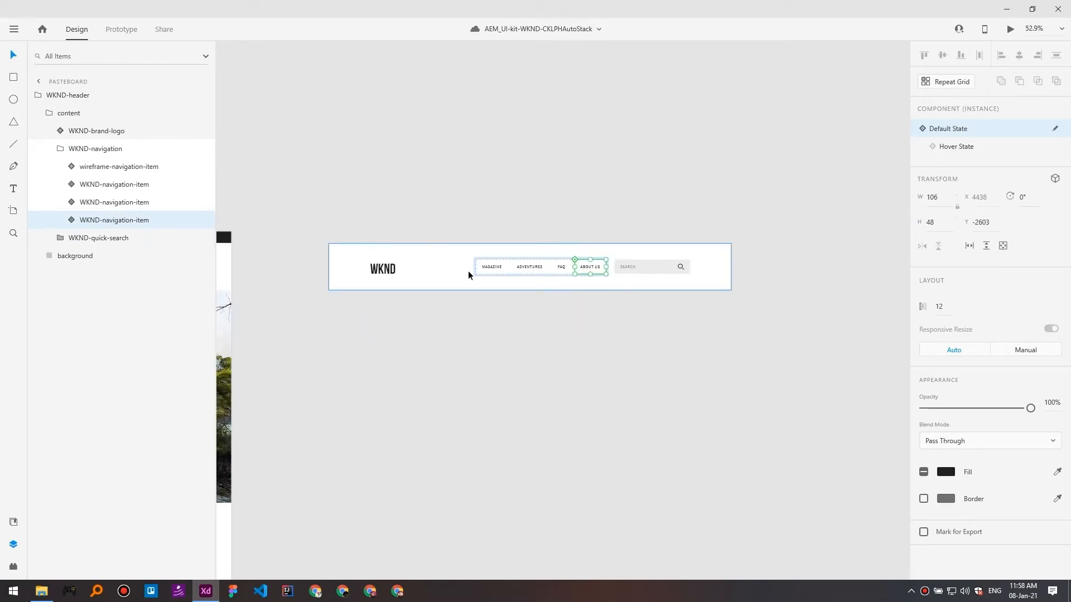
key("ctrl+shift+z")
key("ctrl+z")
key("ctrl+shift+z")
key("ctrl+z")
Turn off the padding of the WKND-header group.
left_click(62, 95)
left_click(924, 331)
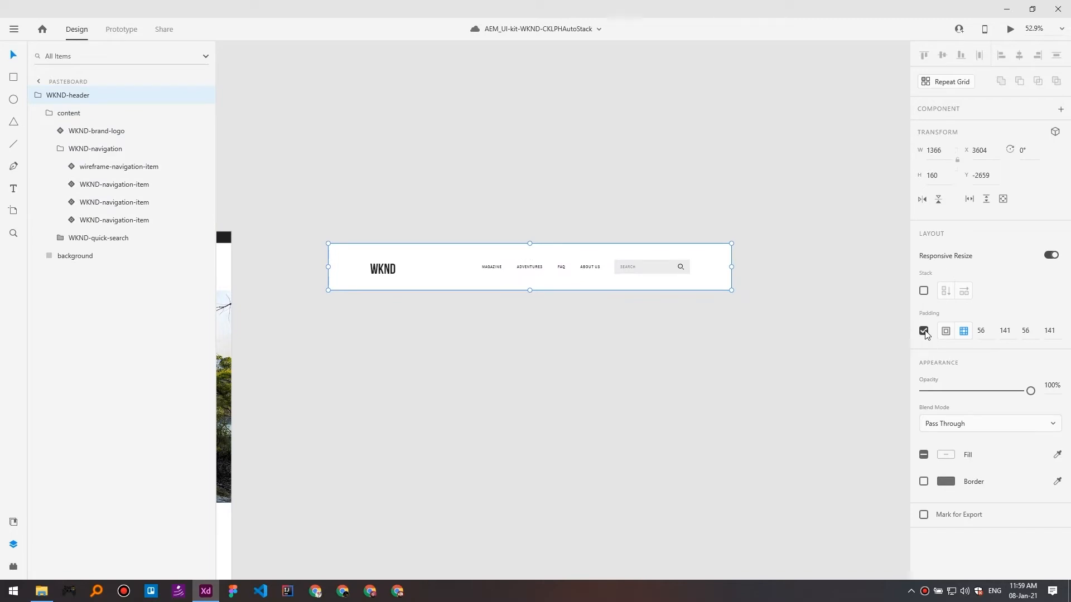
left_click(924, 331)
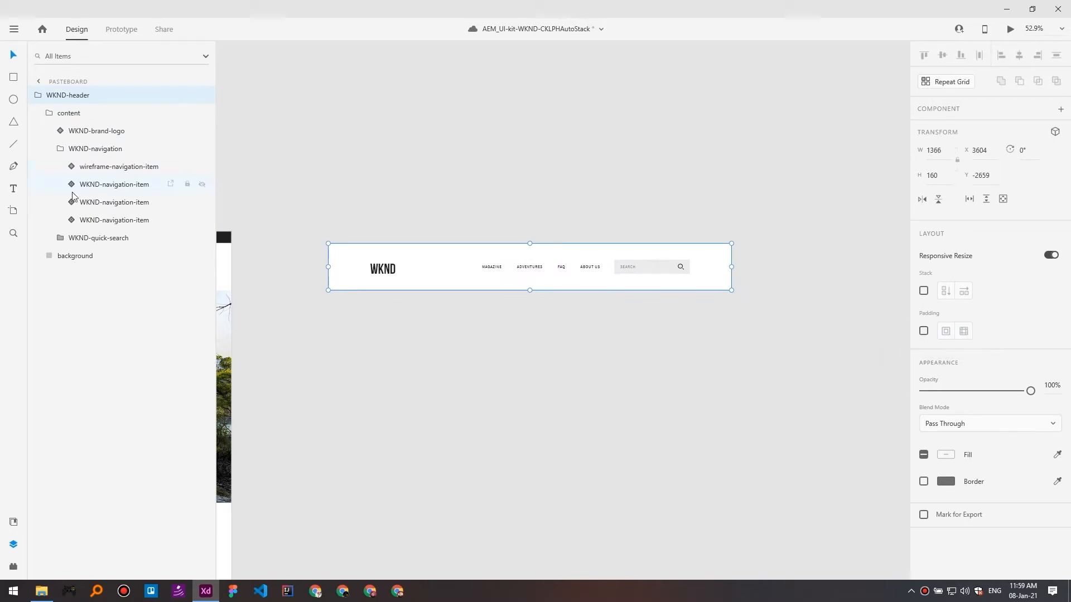
Duplicate the ABOUT US item at the end of the WKND-navigation stack.
left_click(100, 158)
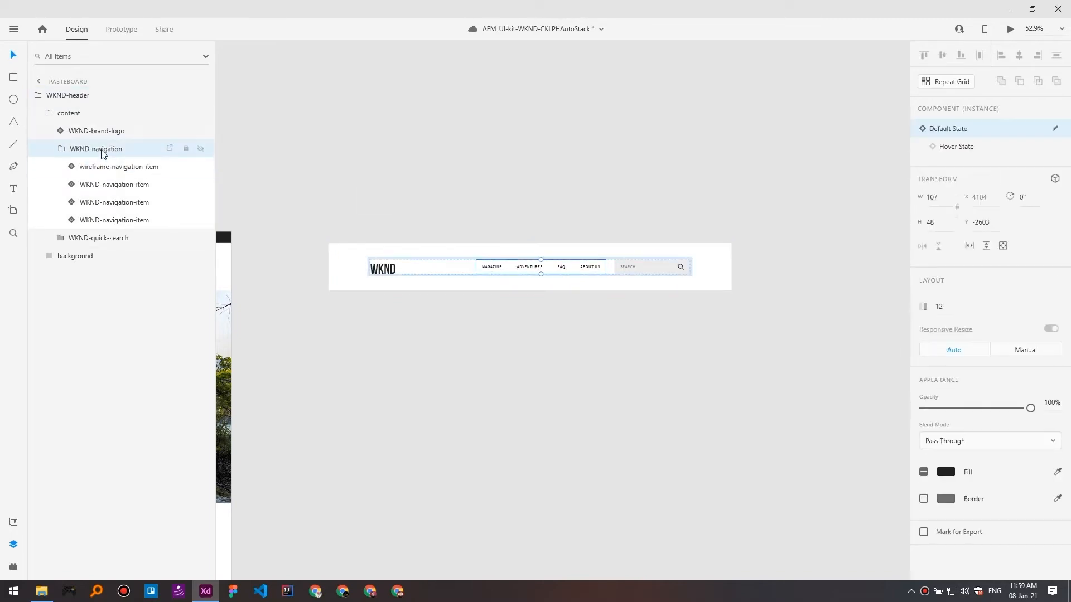
left_click(103, 135)
left_click(106, 167)
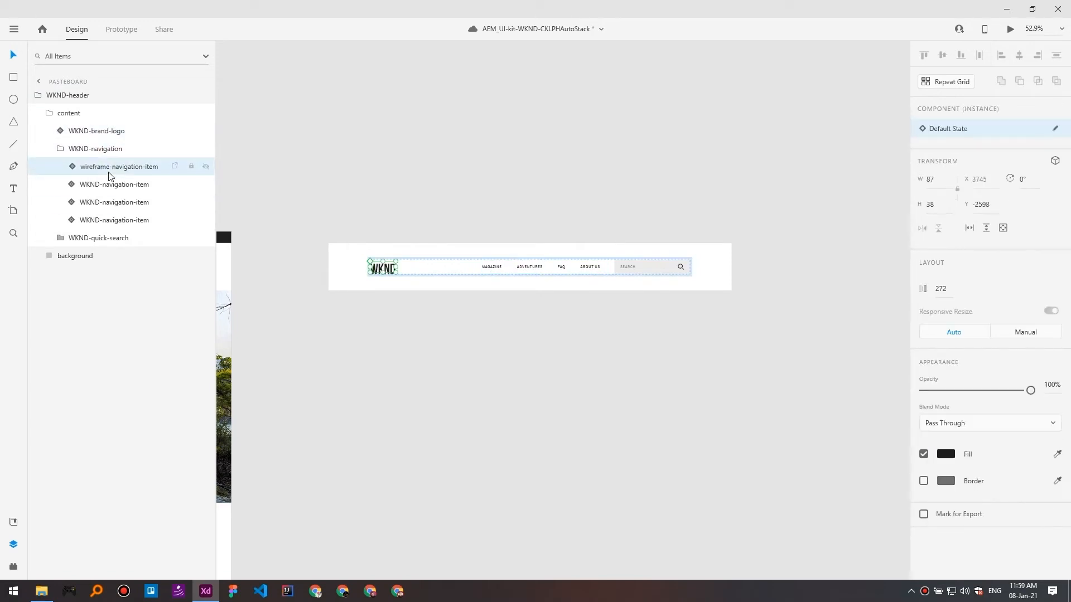
left_click(112, 226)
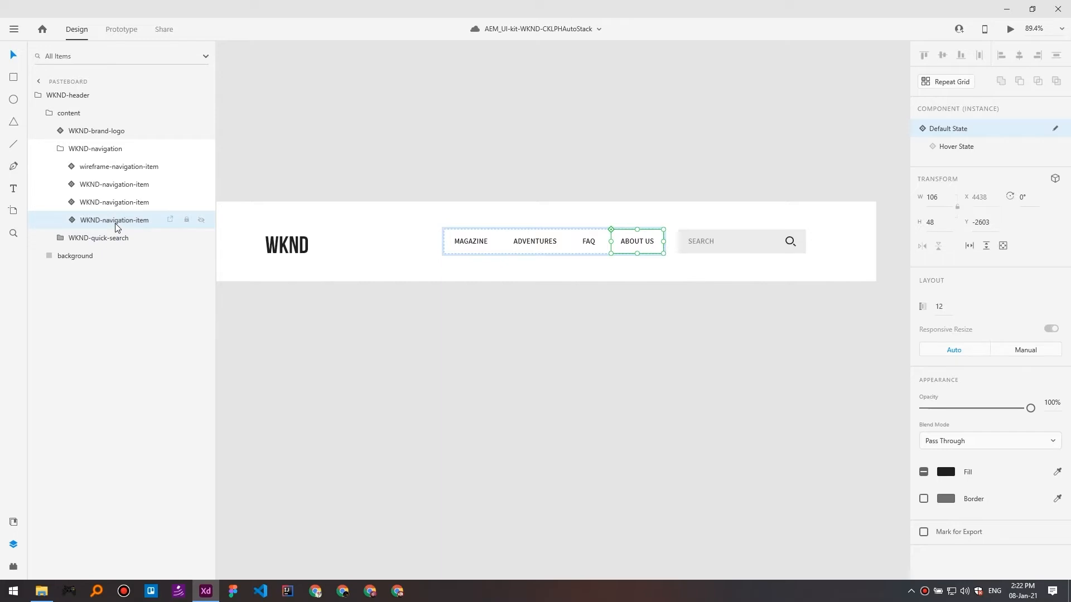
key("ctrl+d")
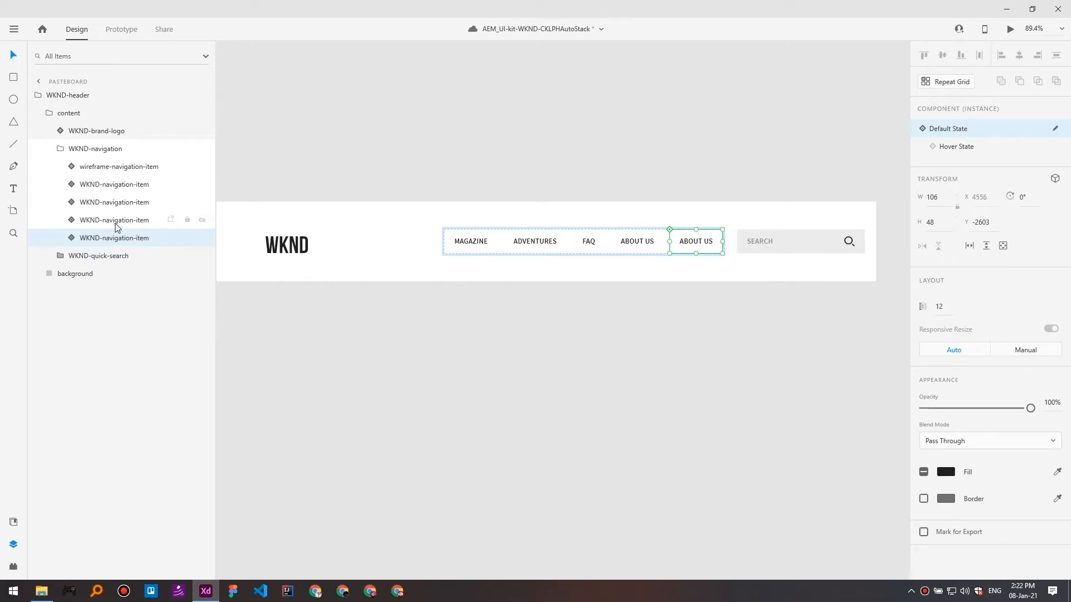
Collapse WKND-navigation and group it with WKND-quick-search inside the content stack.
left_click(79, 149)
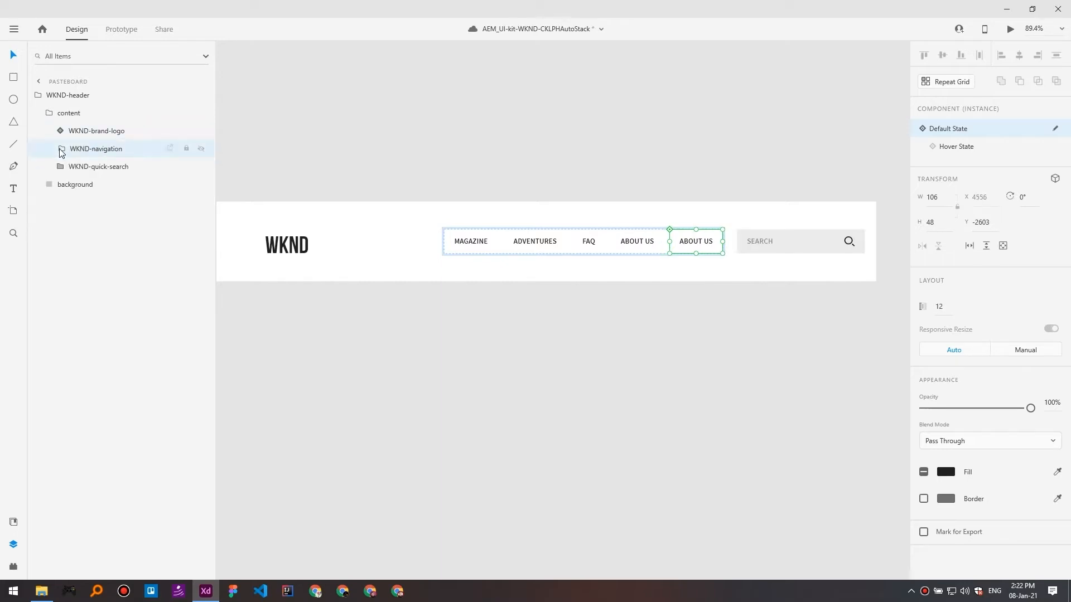
left_click(99, 168, "shift")
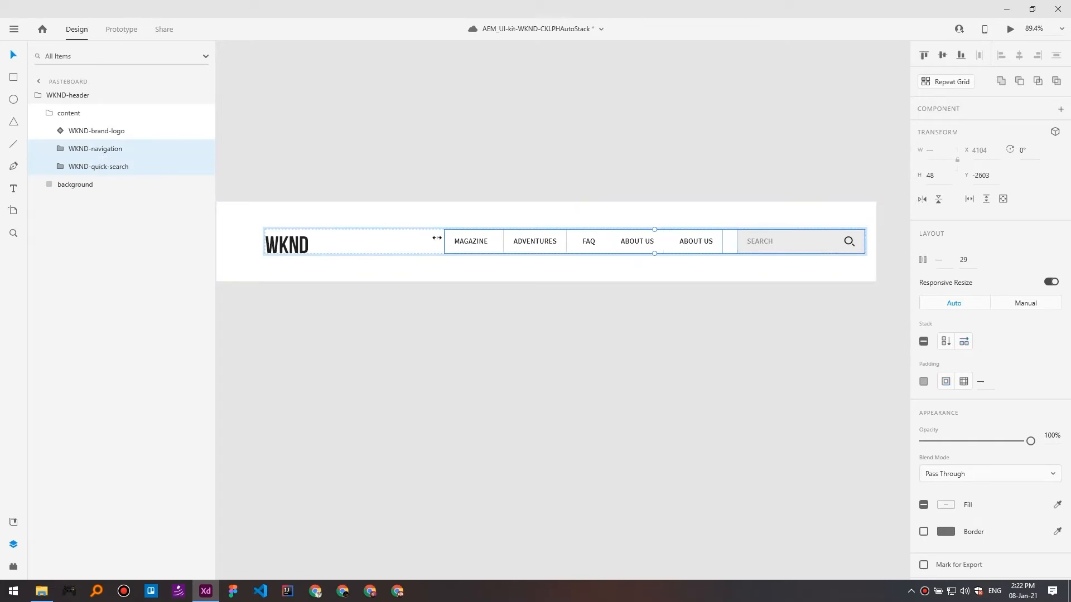
key("ctrl+g")
Set the spacing between WKND-brand-logo and the grouped navigation and search to 154 within the content stack.
left_click_drag(377, 246, 327, 239)
left_click(65, 114)
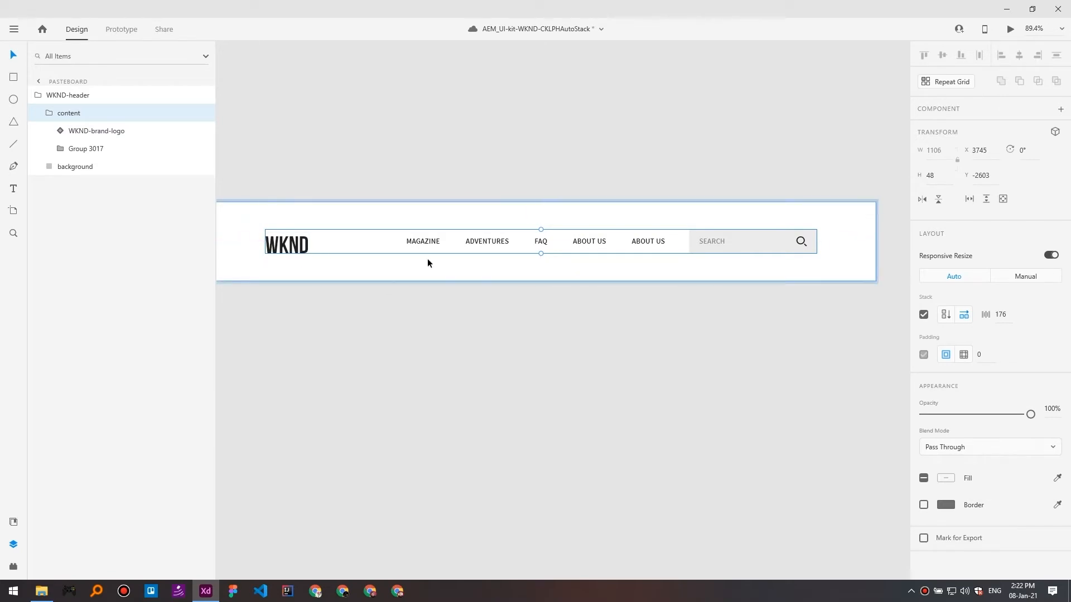
double_click(425, 241)
left_click_drag(351, 241, 336, 237)
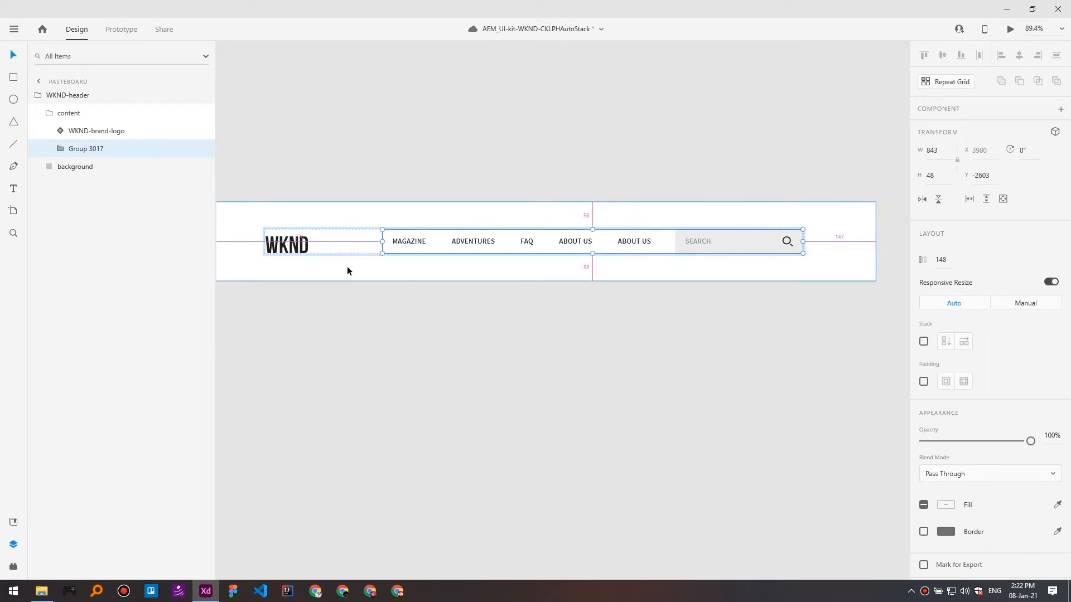
left_click(348, 268)
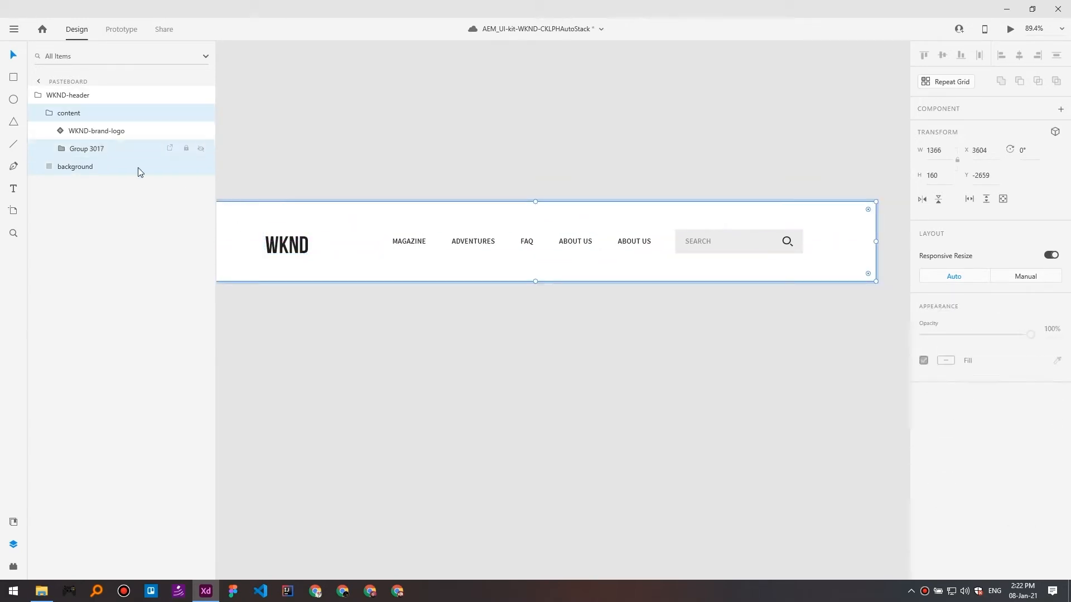
left_click(148, 153)
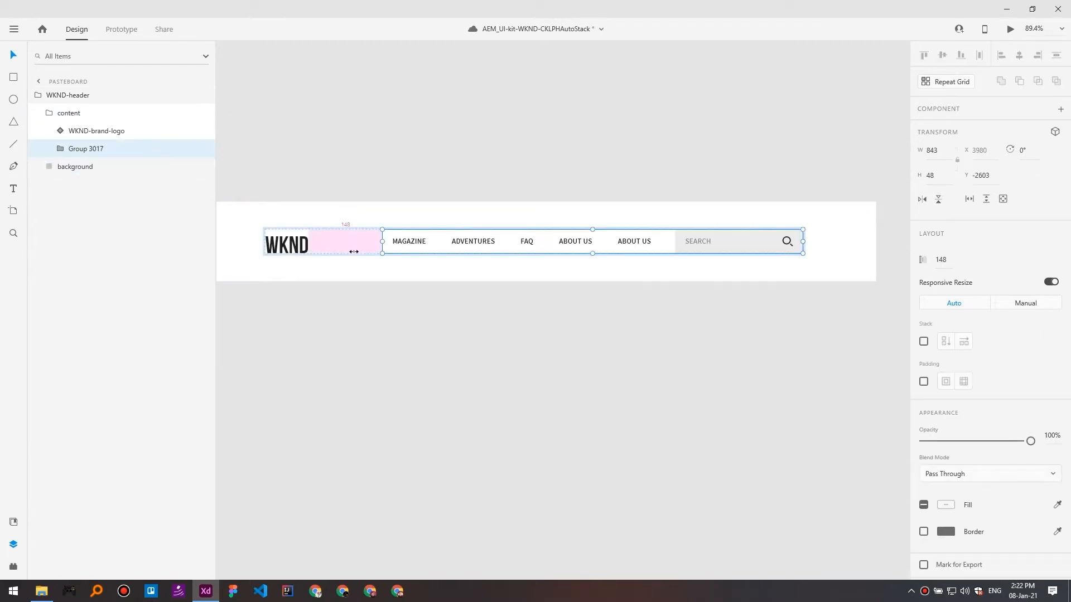
left_click_drag(352, 246, 353, 266)
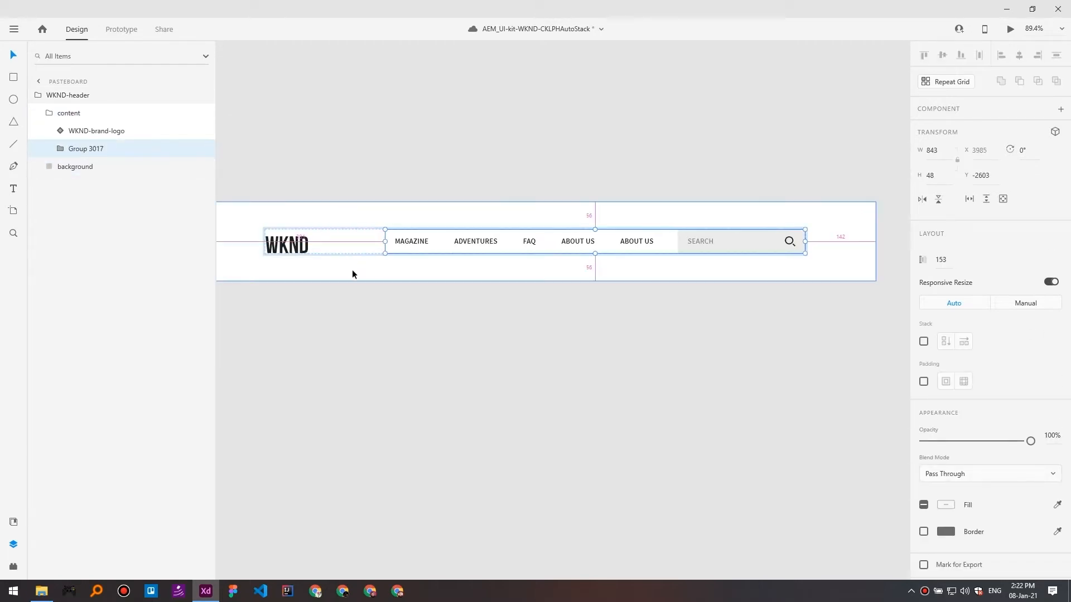
left_click(943, 259)
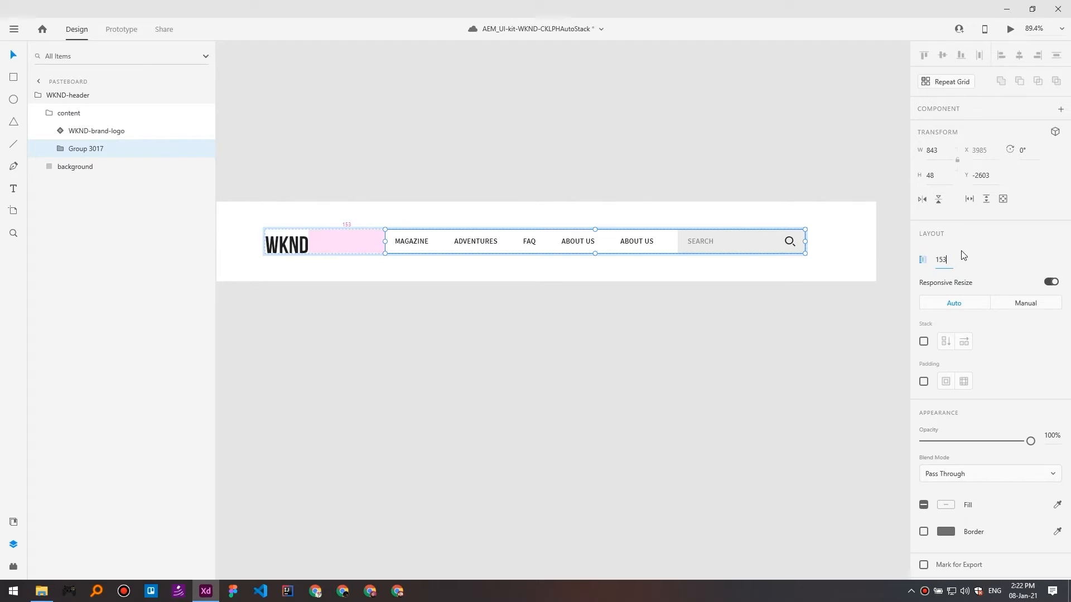
type("+1")
key("Return")
key("alt")
Collapse the content group and turn on padding for the WKND-header group.
left_click(96, 131)
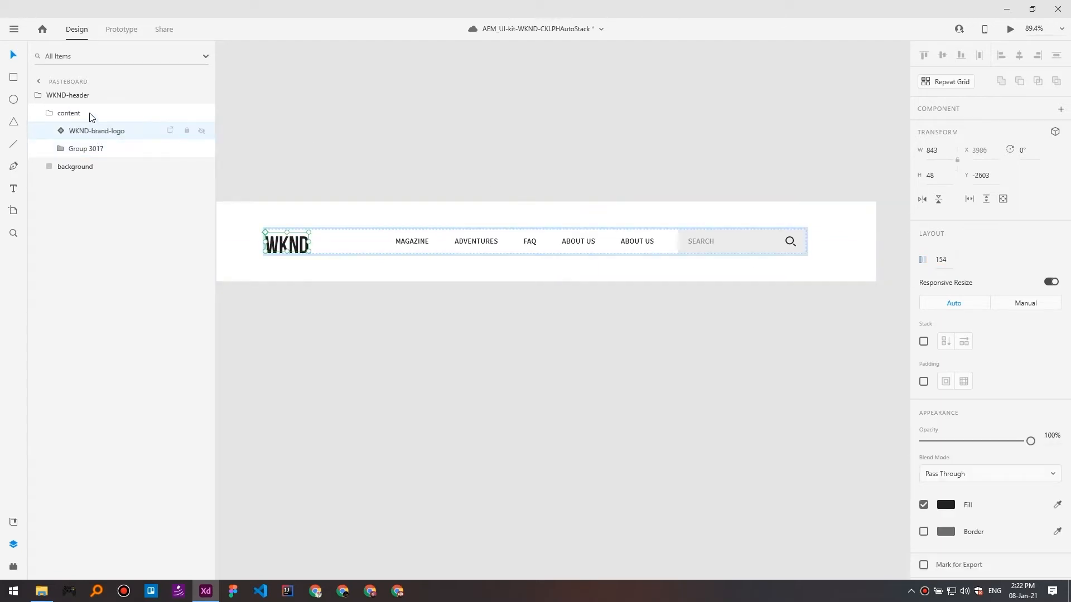
left_click(88, 113)
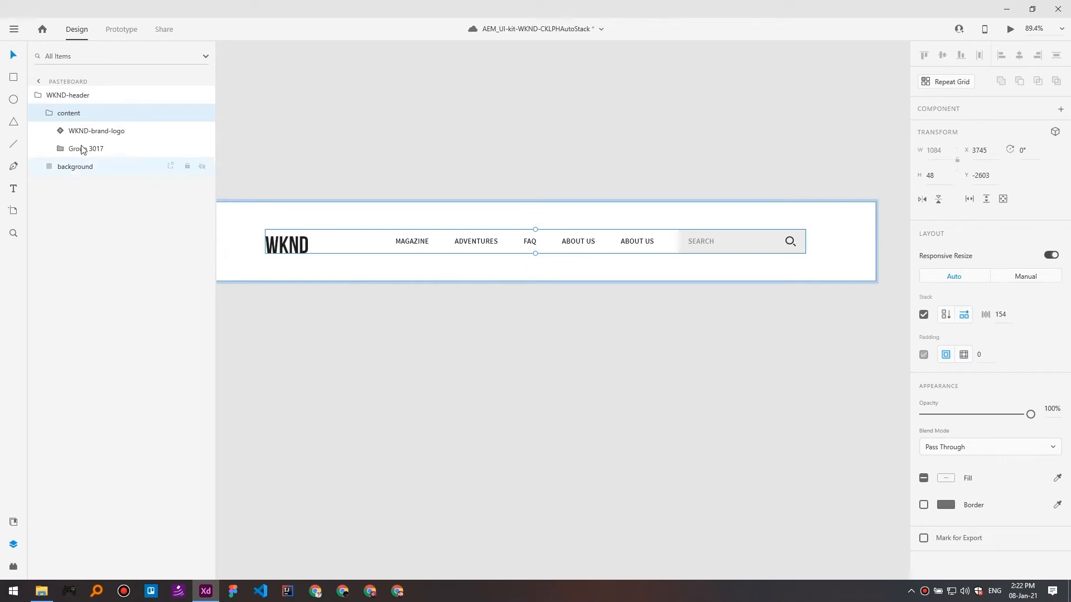
left_click(48, 114)
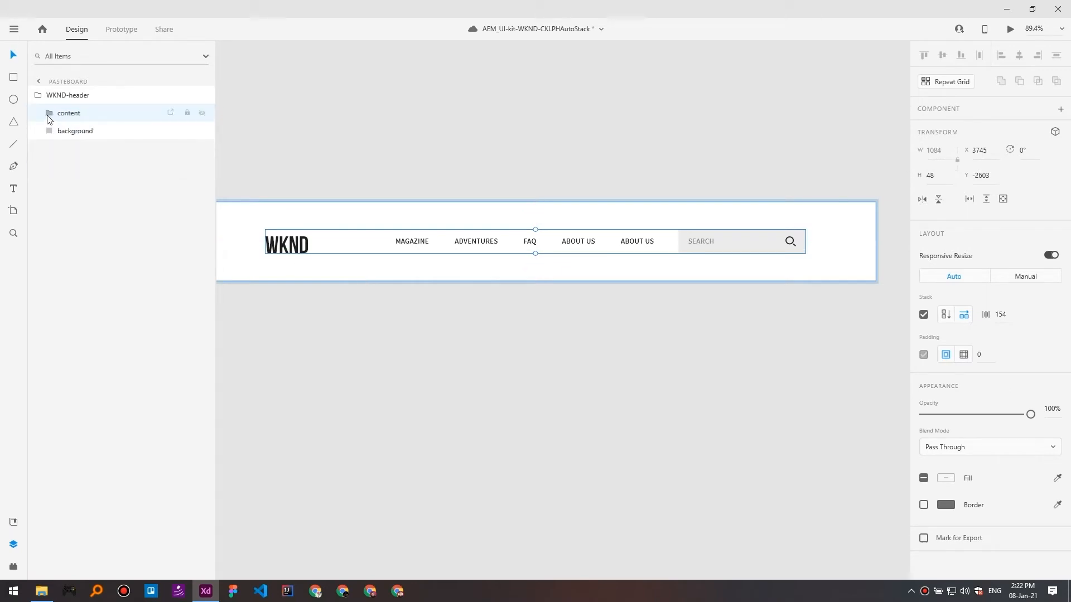
left_click(80, 99)
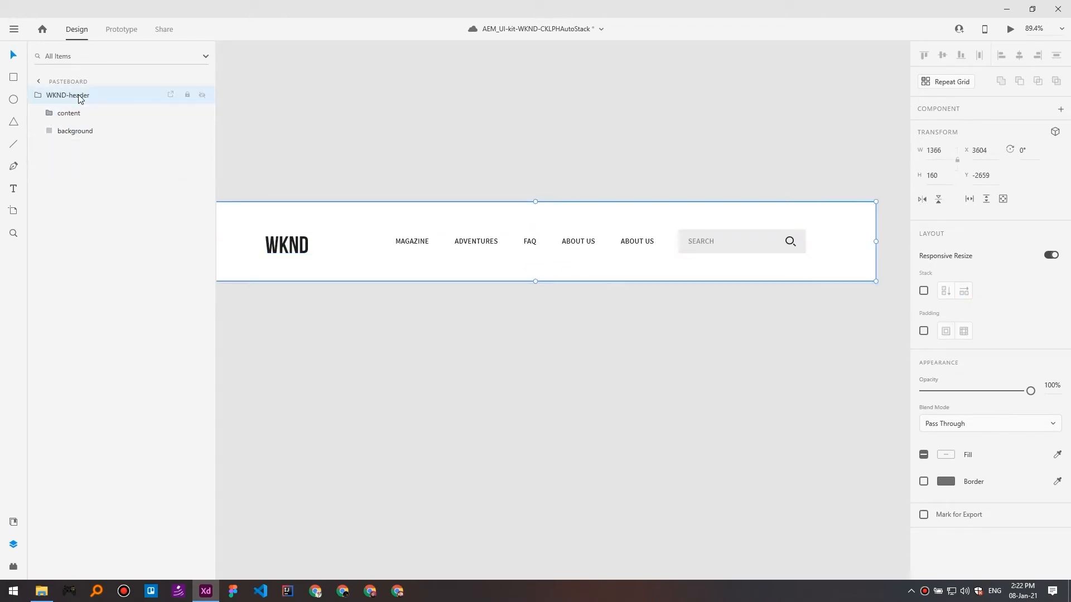
left_click(924, 332)
scroll(568, 302, "down", 3)
left_click(547, 320)
Replace the label of the last ABOUT US item in WKND-navigation with "contact us" and collapse the navigation group.
left_click(612, 265, "ctrl")
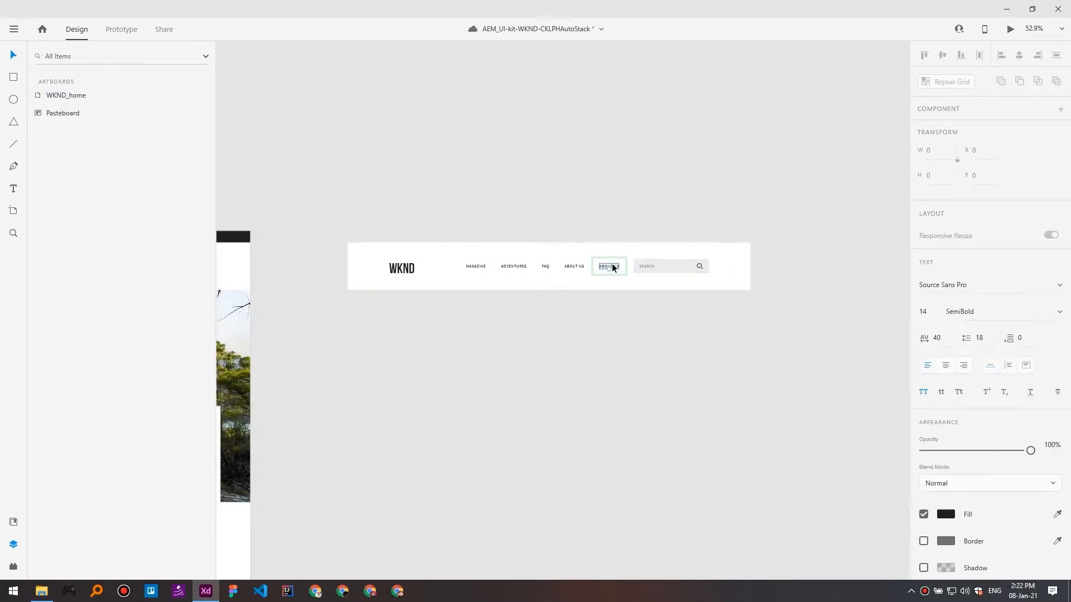
double_click(612, 264)
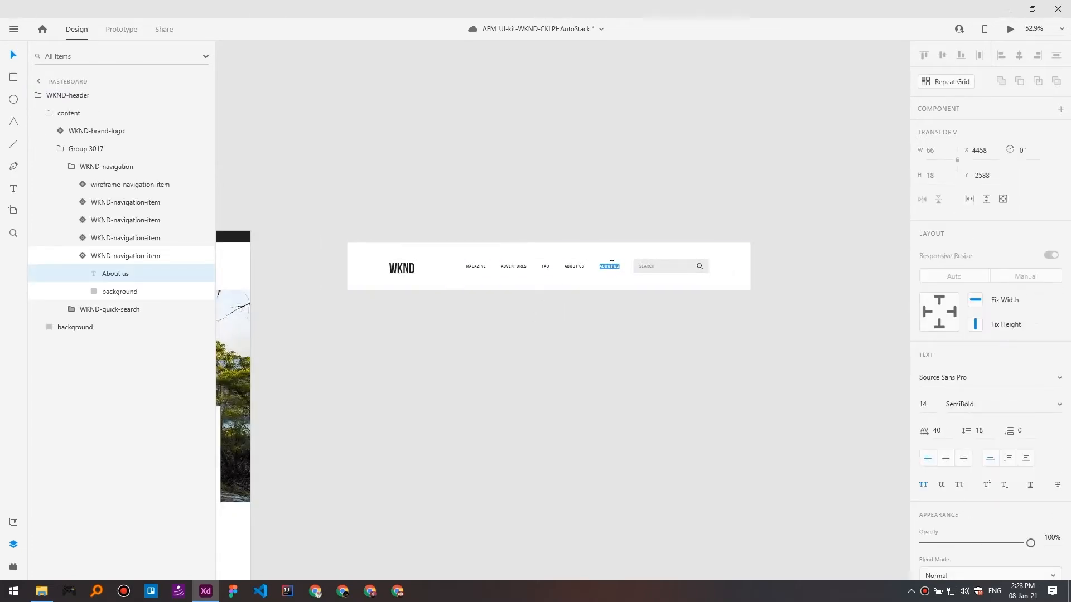
key("Escape")
left_click(539, 320)
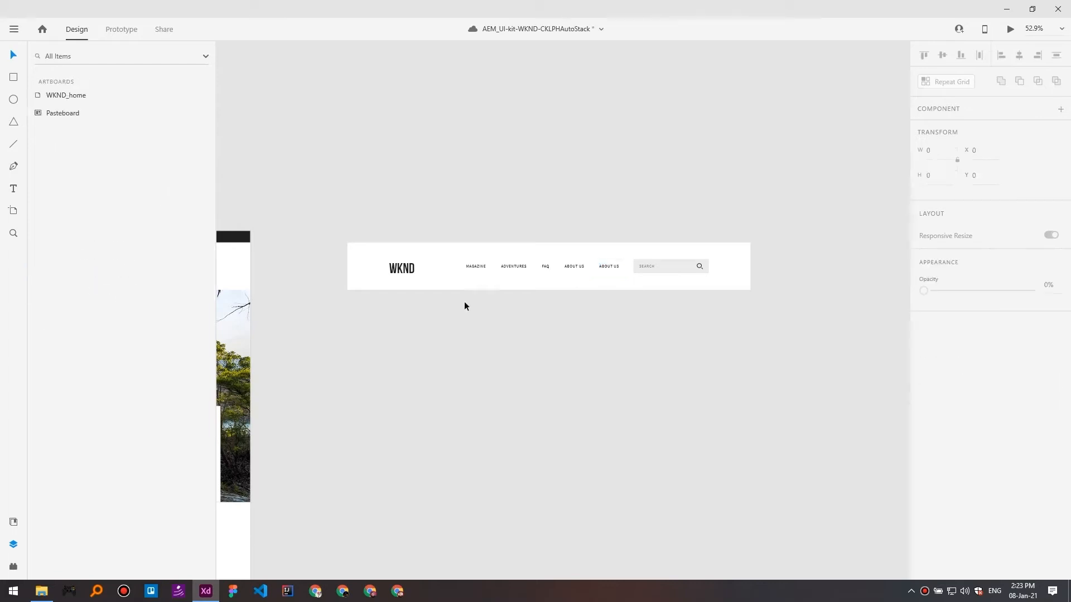
left_click(610, 265, "ctrl")
left_click(592, 302)
double_click(607, 266)
type("asdas")
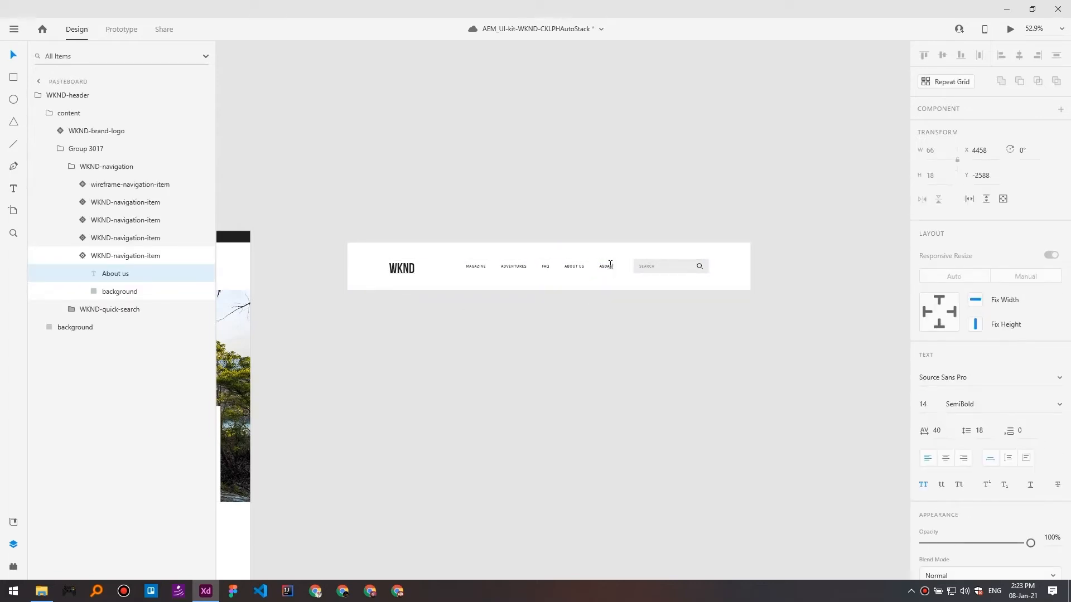
type("d")
key("ctrl+a")
key("BackSpace")
key("Escape")
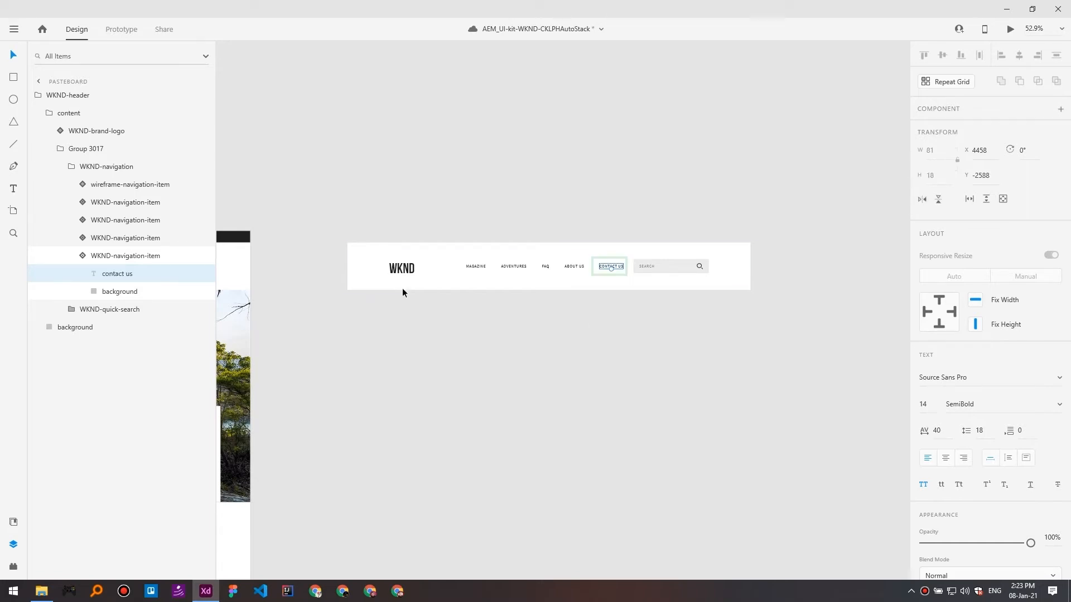
left_click(71, 167)
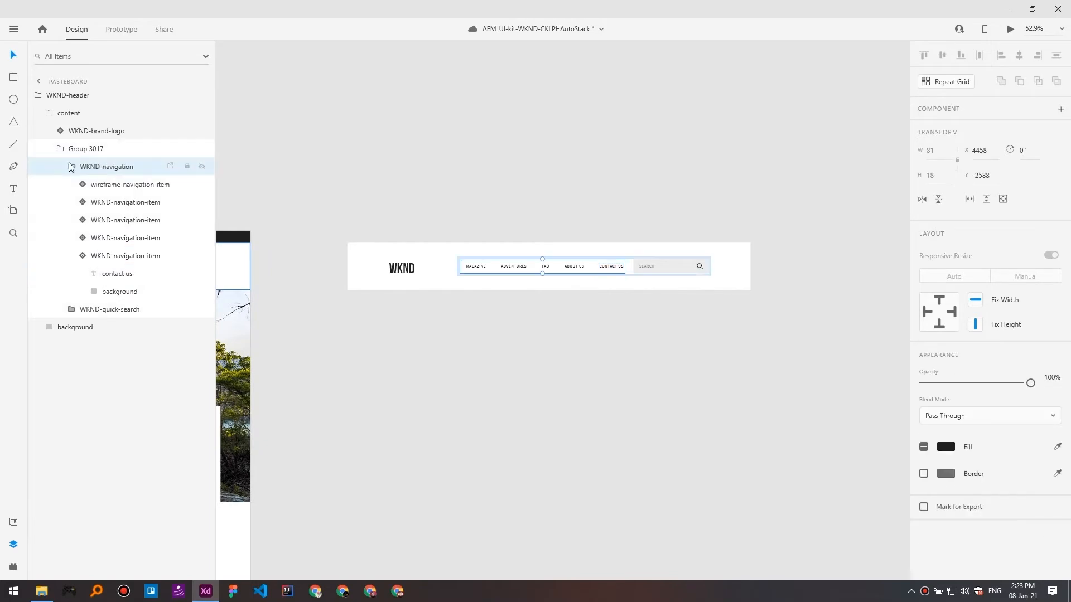
left_click(397, 344)
left_click_drag(404, 268, 412, 231)
left_click_drag(507, 277, 832, 233)
left_click_drag(605, 247, 351, 268)
mouse_move(453, 300)
left_mouse_down()
mouse_move(778, 308)
mouse_move(497, 309)
mouse_move(498, 324)
mouse_move(460, 287)
left_mouse_up()
left_click(575, 227)
left_click(507, 313)
left_click(474, 316)
left_click(507, 312)
Draw a rectangle 1366 wide and about 299 high just below the pasteboard header, matching the header's width.
key("r")
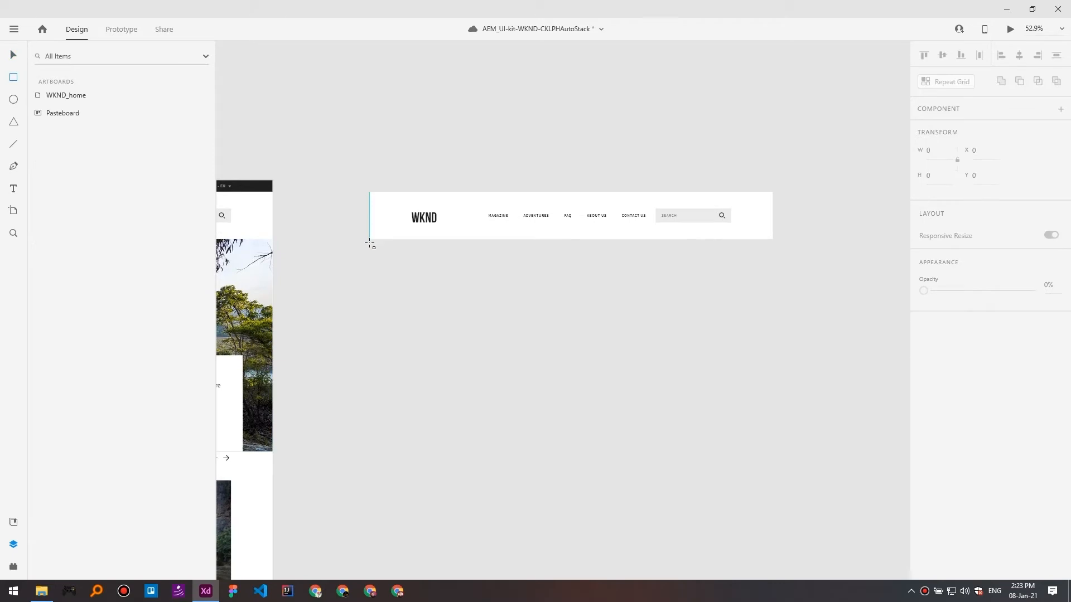
mouse_move(370, 250)
left_mouse_down()
mouse_move(602, 313)
mouse_move(784, 342)
mouse_move(773, 338)
left_mouse_up()
key("v")
left_click_drag(462, 305, 538, 315)
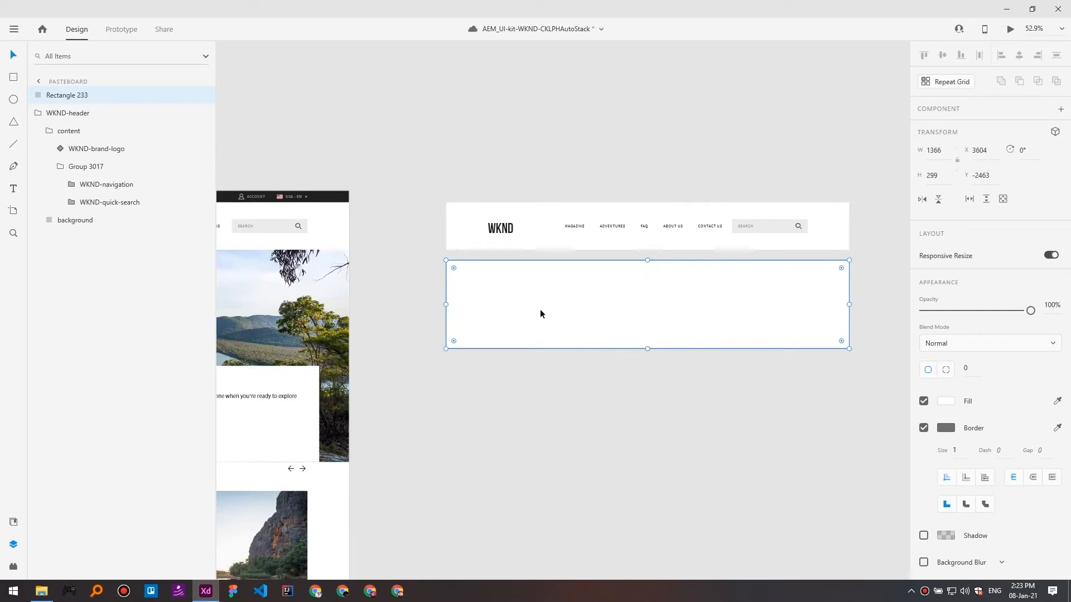
Place the new rectangle behind the WKND-header group and turn off its fill and border.
left_click_drag(86, 97, 95, 137)
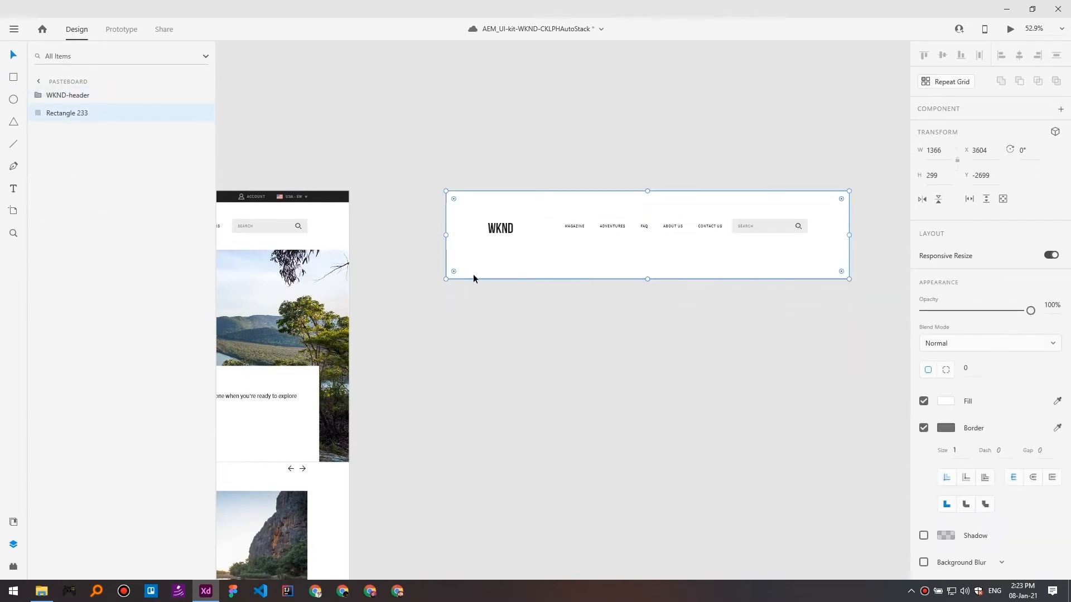
left_click_drag(545, 302, 390, 332)
left_click(923, 401)
left_click(923, 428)
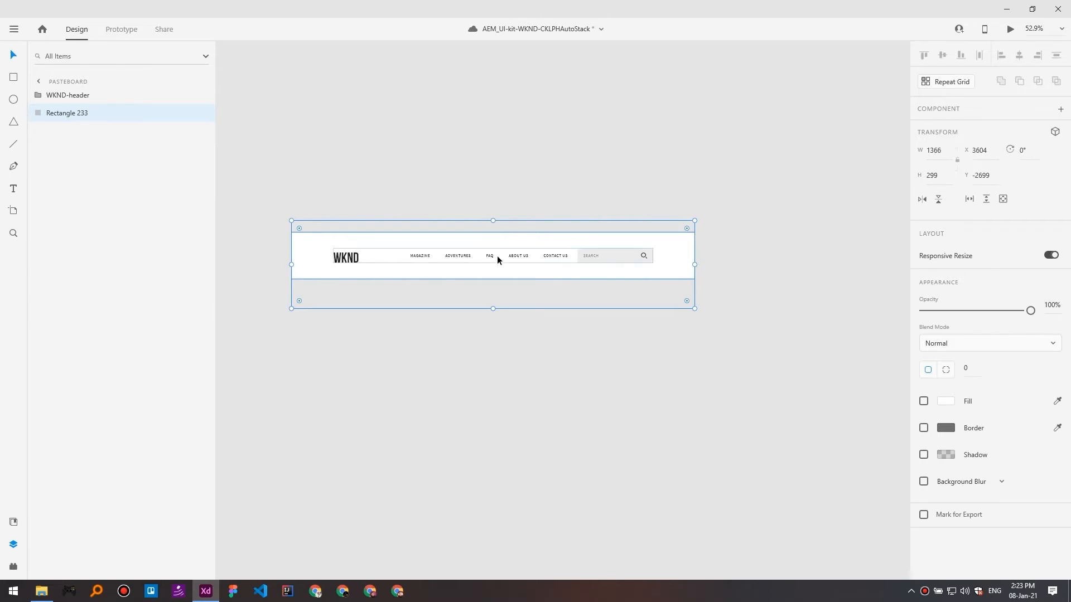
Nudge the empty rectangle up behind the header to Y -2739.
key("shift+Up")
key("shift+Up")
key("shift+Up")
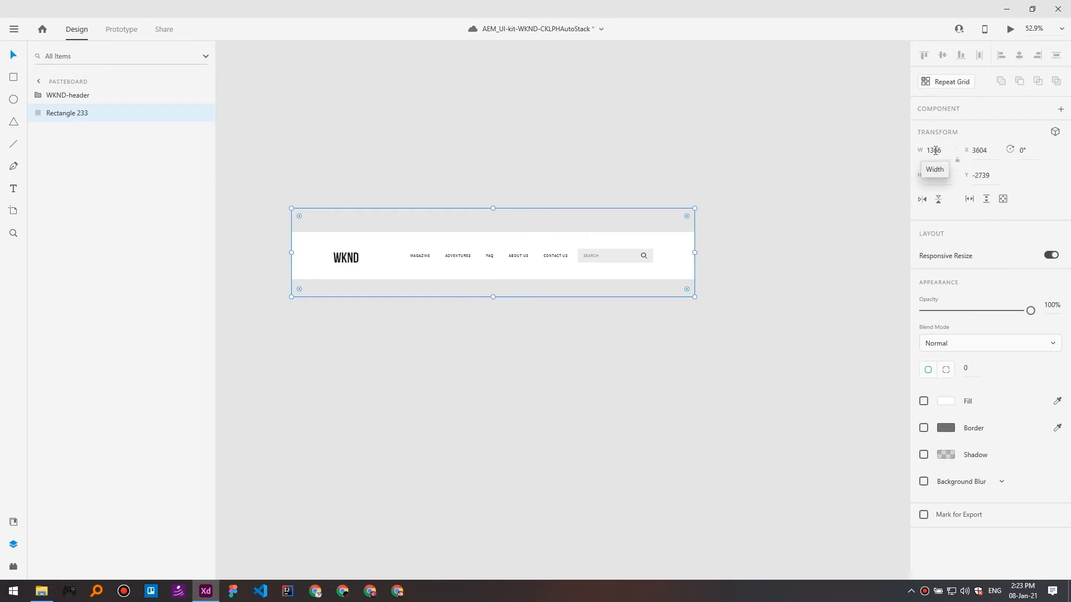
left_click_drag(507, 337, 530, 314)
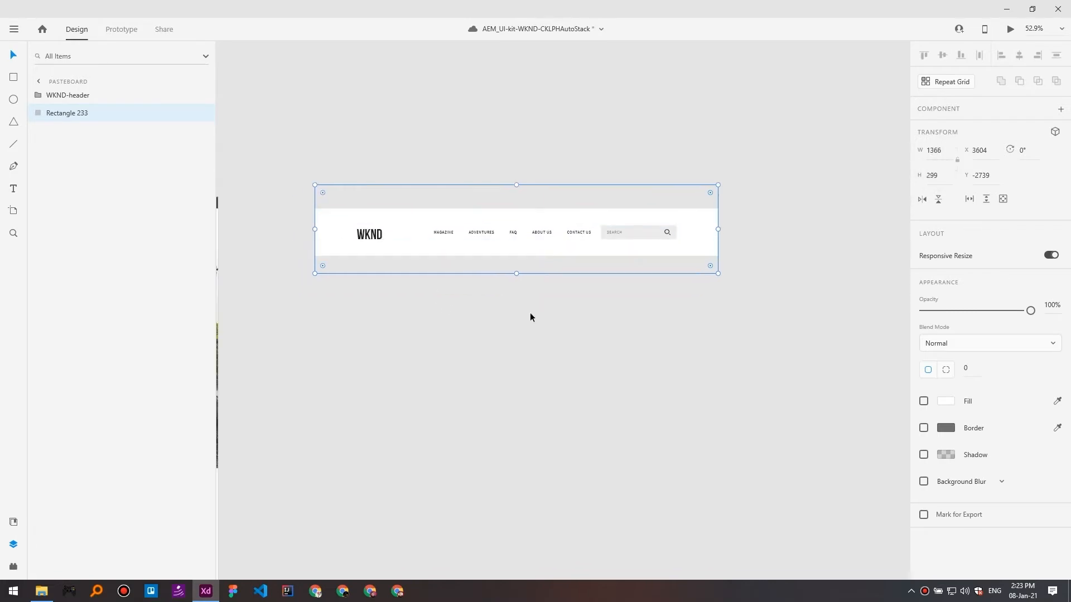
left_click_drag(438, 286, 637, 266)
left_click(577, 369)
Copy the WKND Adventures hero section with its image, text group and pager from WKND_home and place it directly under the pasteboard header.
left_click_drag(466, 289, 714, 193)
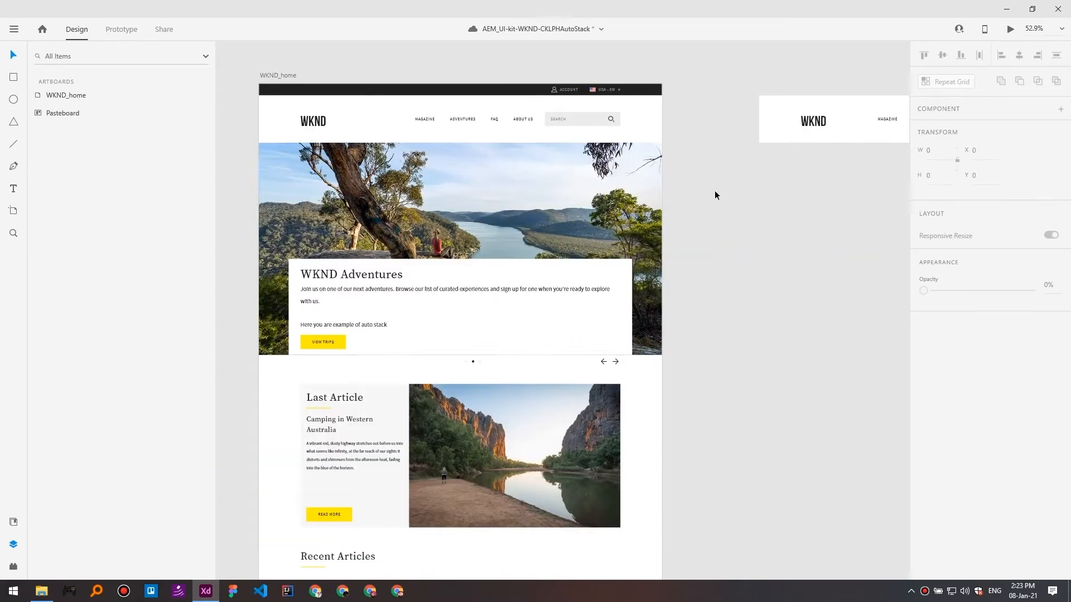
left_click(424, 252)
left_click_drag(475, 275, 414, 238)
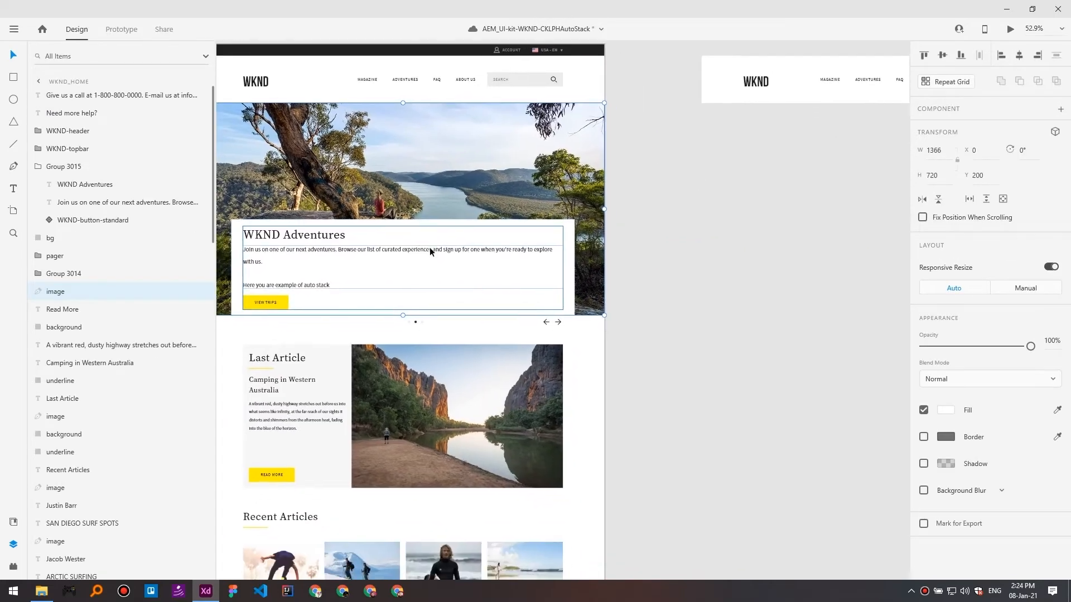
left_click_drag(719, 305, 779, 289)
left_click_drag(513, 286, 266, 102)
left_click_drag(634, 258, 611, 215)
left_click_drag(534, 220, 529, 251)
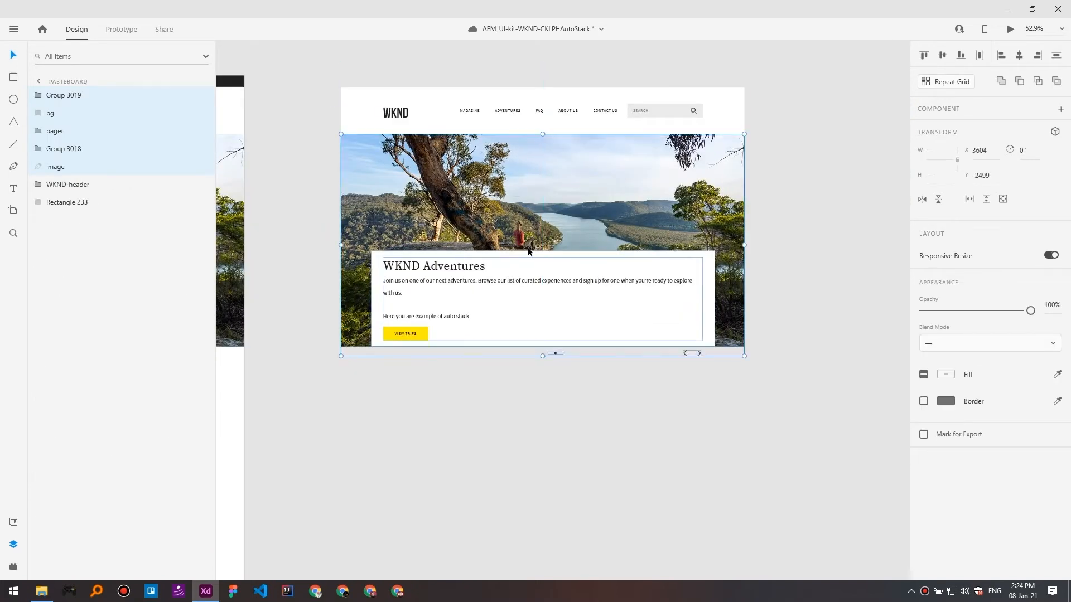
left_click(536, 396)
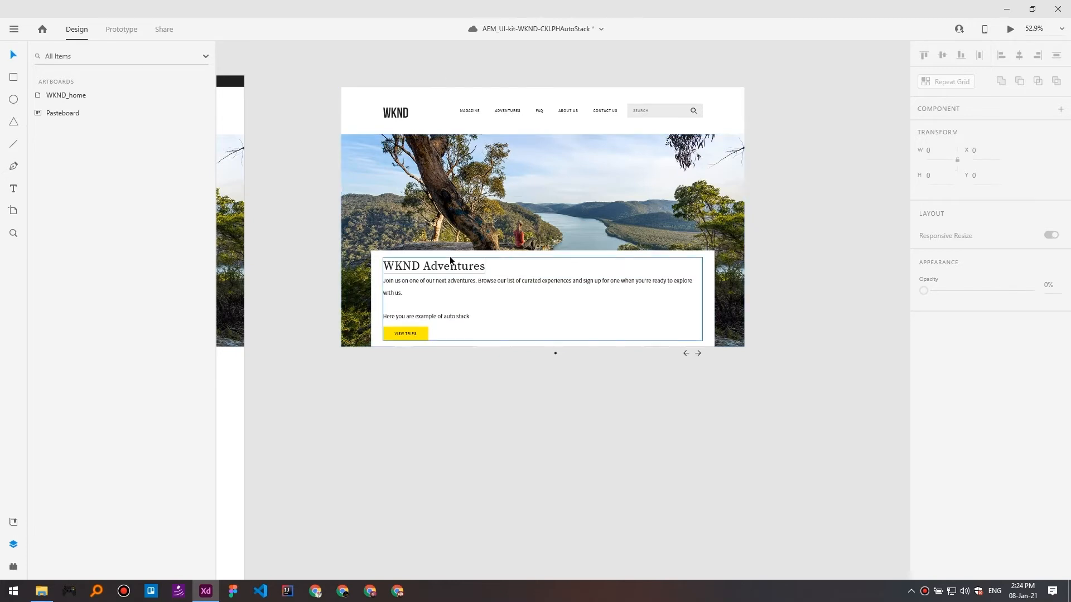
Move the empty rectangle down to Y -2659 so its upper edge aligns with the header's.
left_click(363, 131)
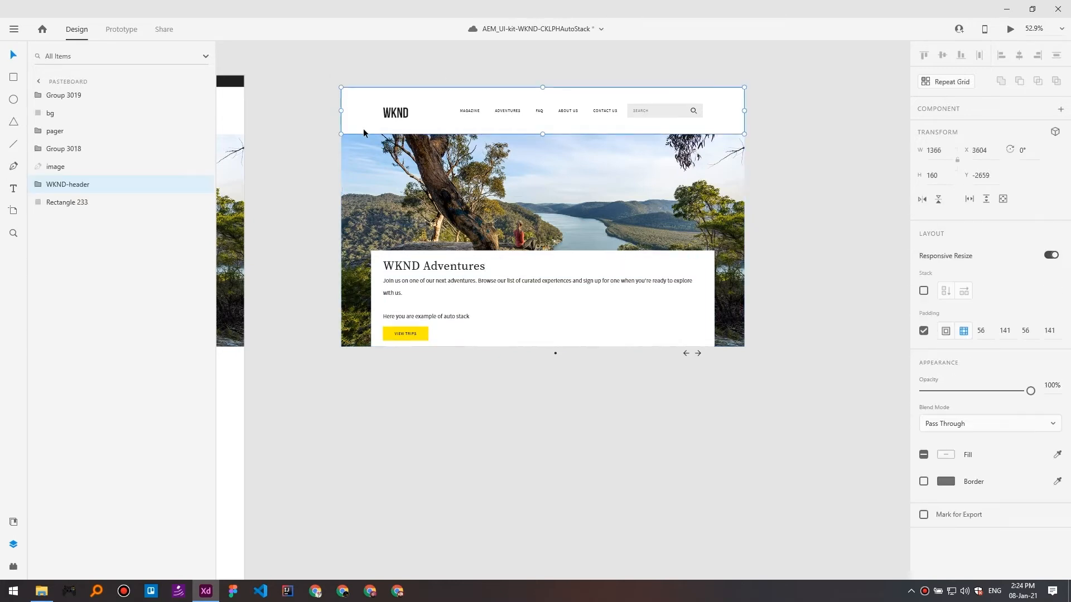
left_click(344, 190)
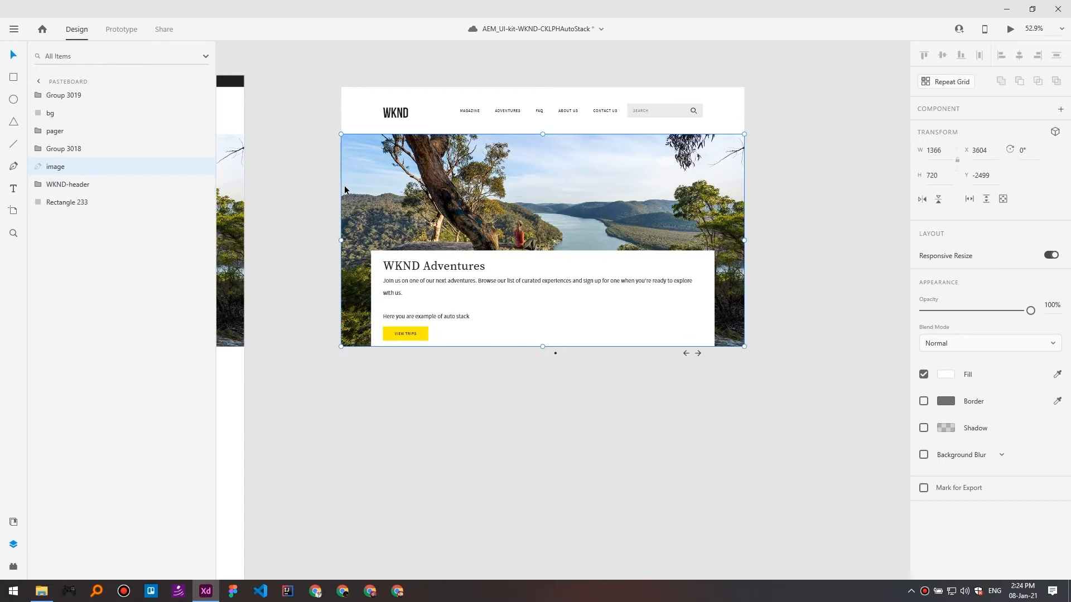
left_click(78, 203)
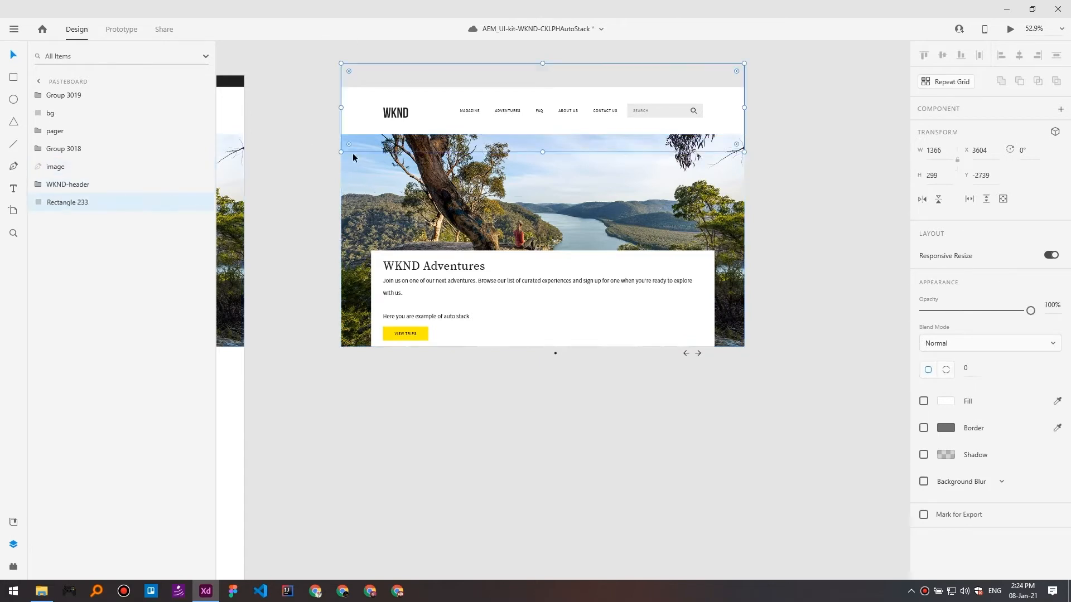
key("shift+Down")
key("shift+Down")
key("shift+Down")
key("shift+Down")
key("shift+Down")
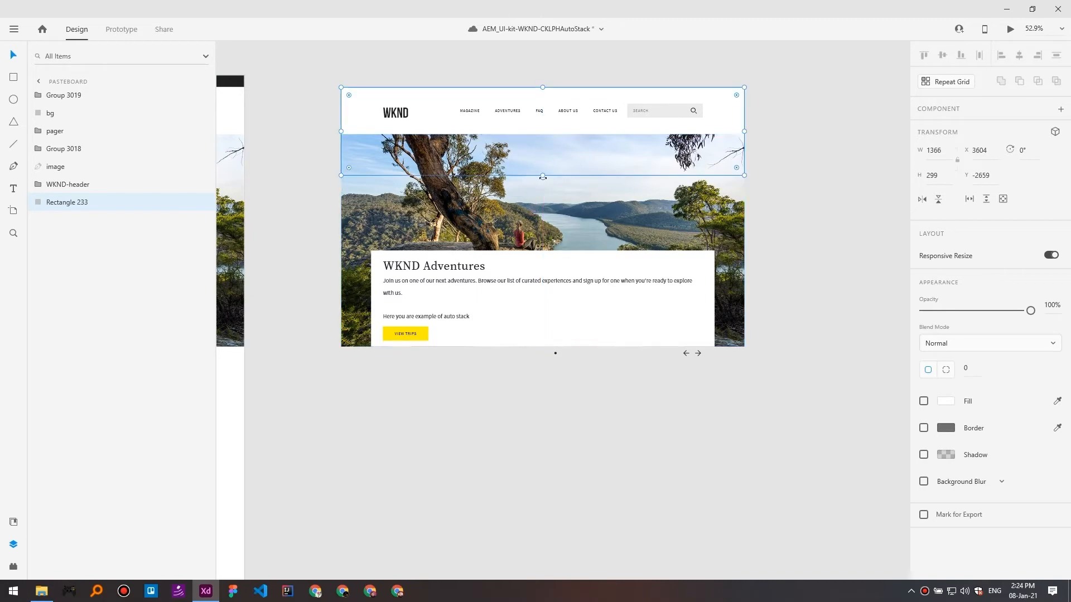
Extend the background rectangle downward to a height of about 2464 and turn on its white fill.
left_click_drag(541, 206, 540, 540)
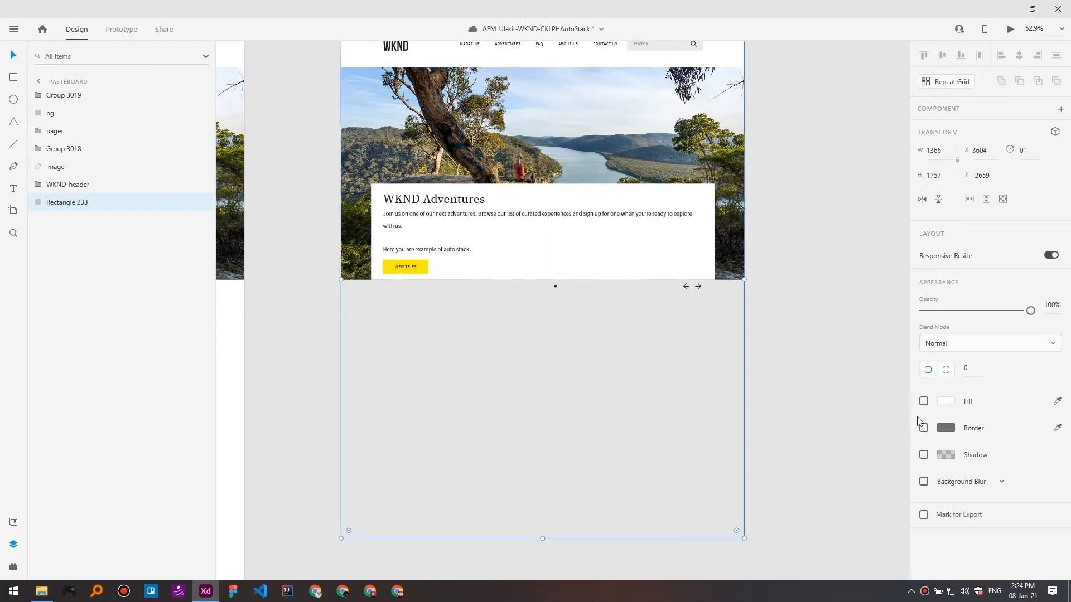
left_click(923, 401)
scroll(600, 315, "down", 3)
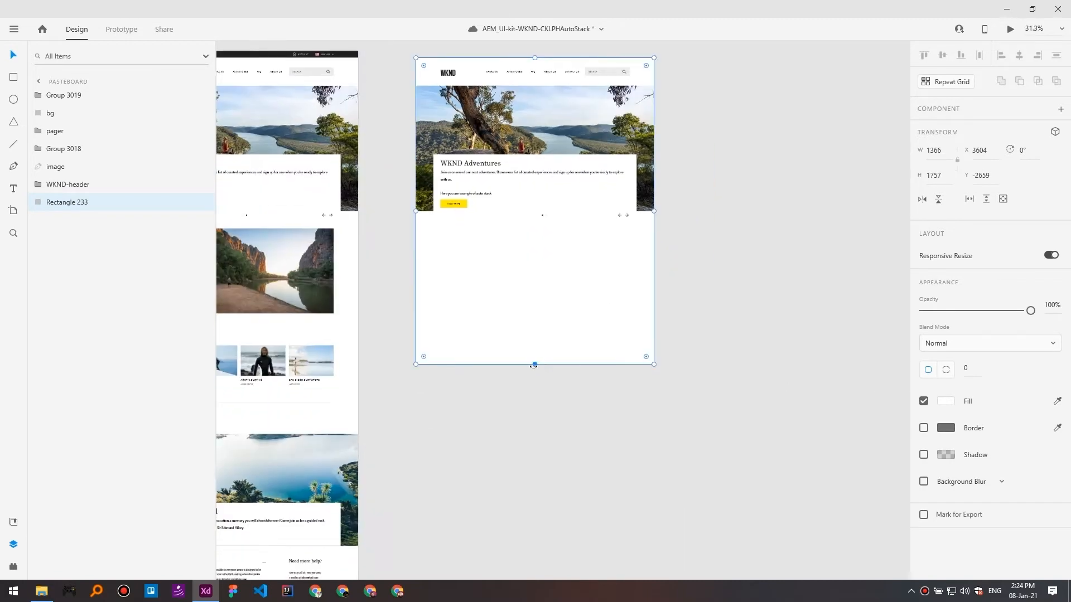
left_click(727, 354)
scroll(495, 160, "up", 5)
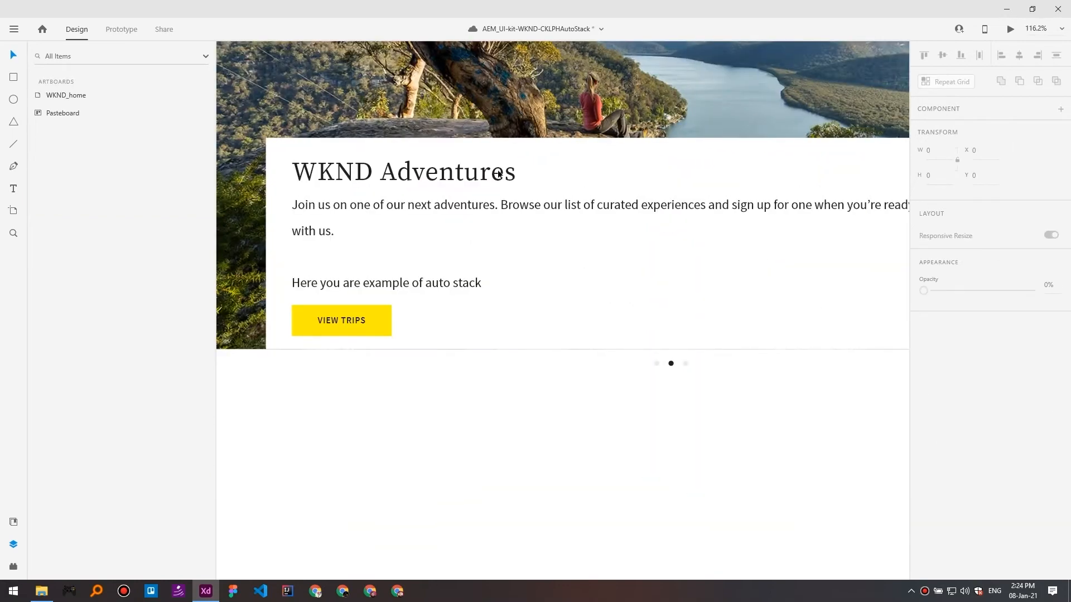
scroll(499, 172, "down", 3)
left_click(592, 343)
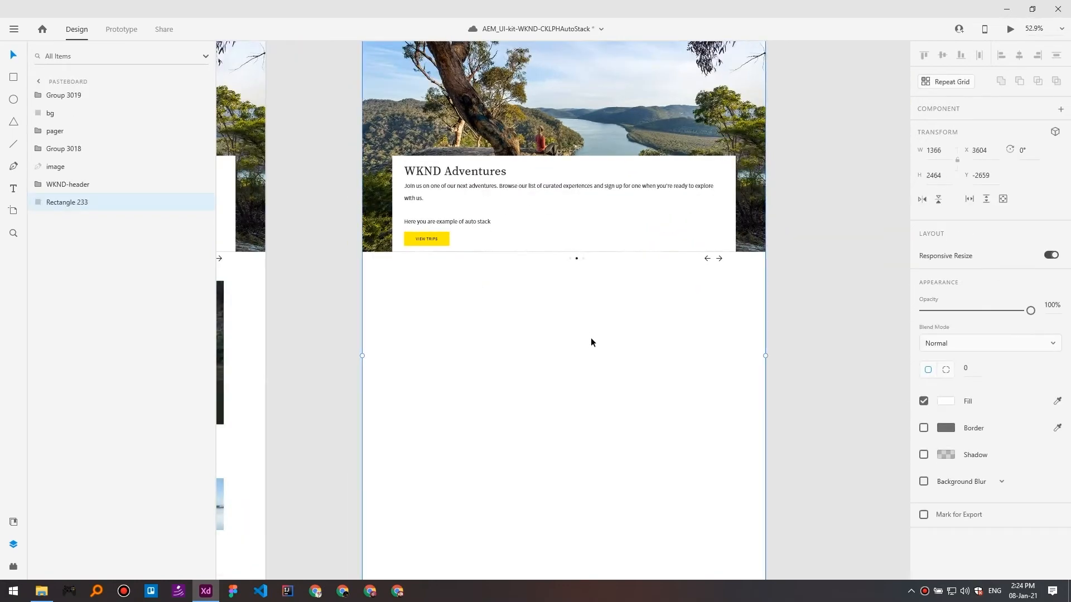
scroll(591, 342, "down", 5)
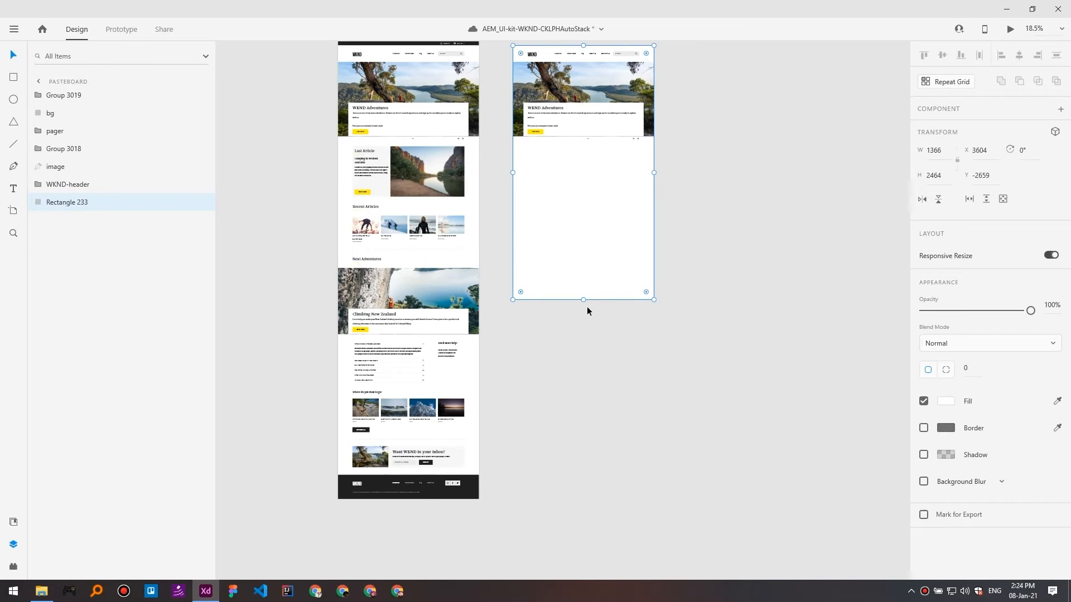
Extend the pasteboard page's white background rectangle downward to a height of about 4392 and lock it.
left_click_drag(583, 301, 574, 498)
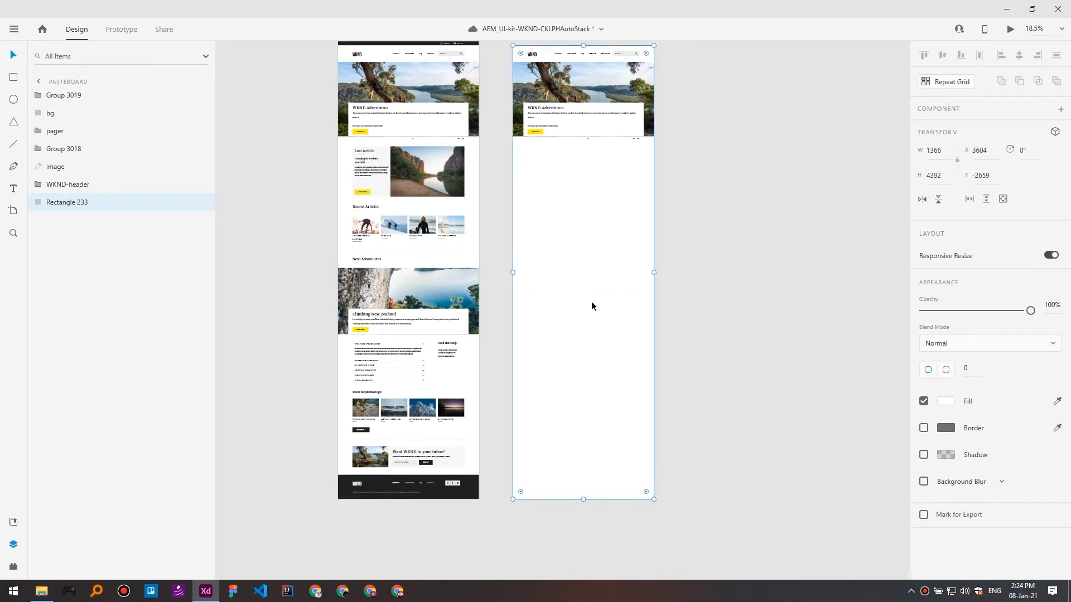
scroll(580, 166, "up", 5)
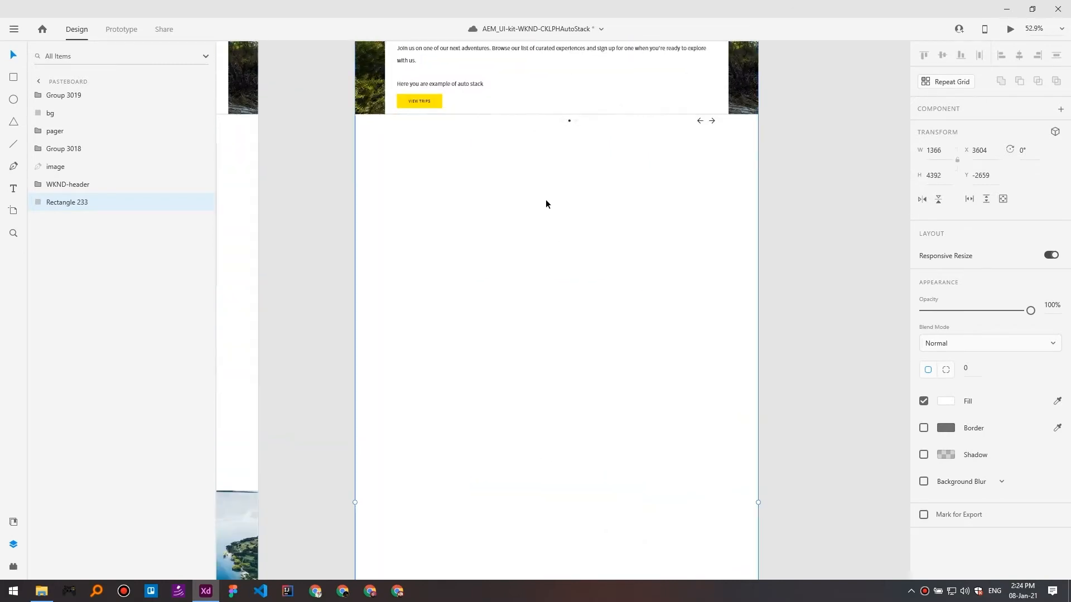
key("ctrl+l")
left_click_drag(602, 109, 600, 210)
left_click(808, 233)
left_click_drag(627, 131, 661, 174)
scroll(610, 213, "up", 2)
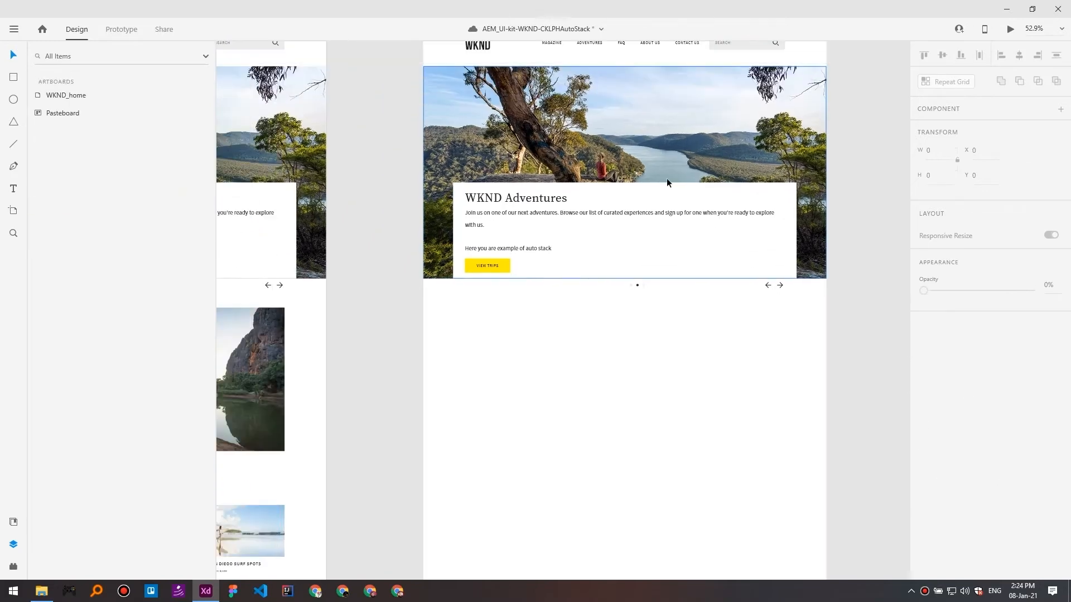
left_click(721, 393)
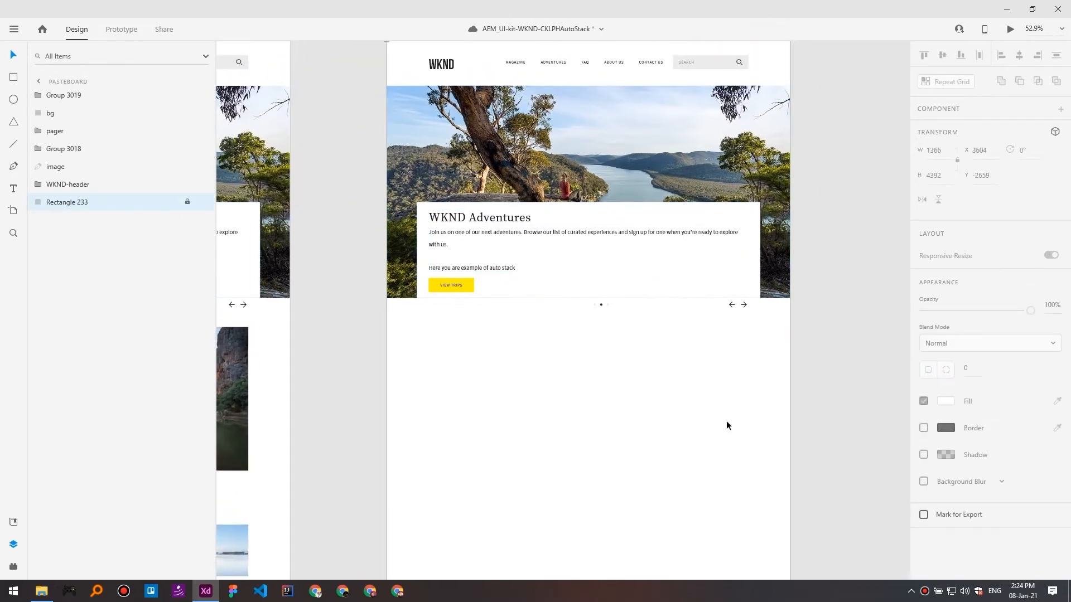
Group the pager dots and arrows below the hero and turn on a horizontal stack for the group.
left_click_drag(591, 382, 532, 370)
left_click(741, 324)
left_click(742, 305)
left_click(601, 306, "shift")
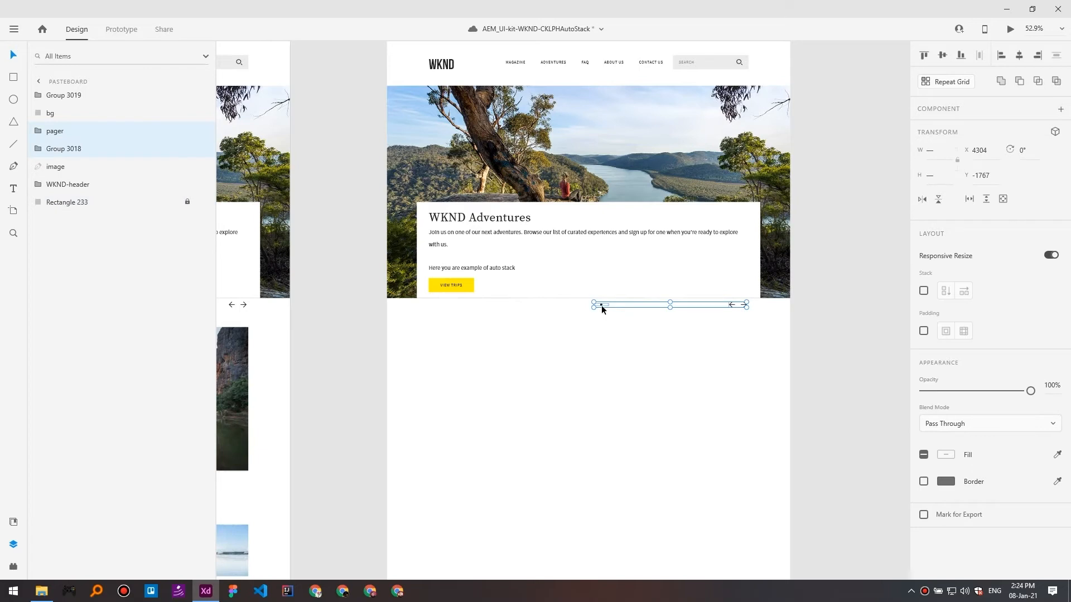
key("ctrl+g")
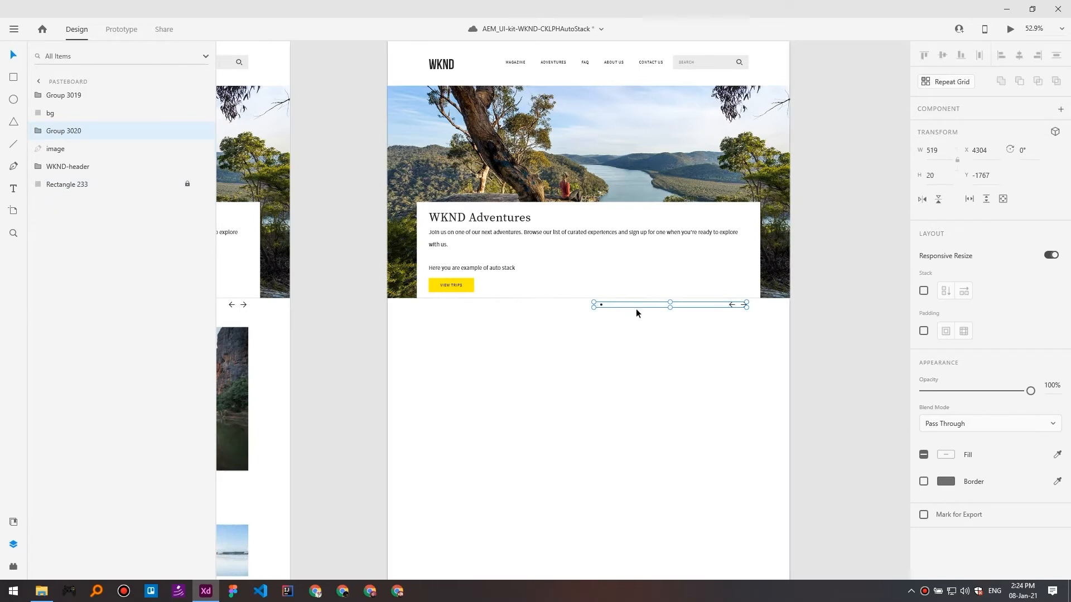
left_click(924, 291)
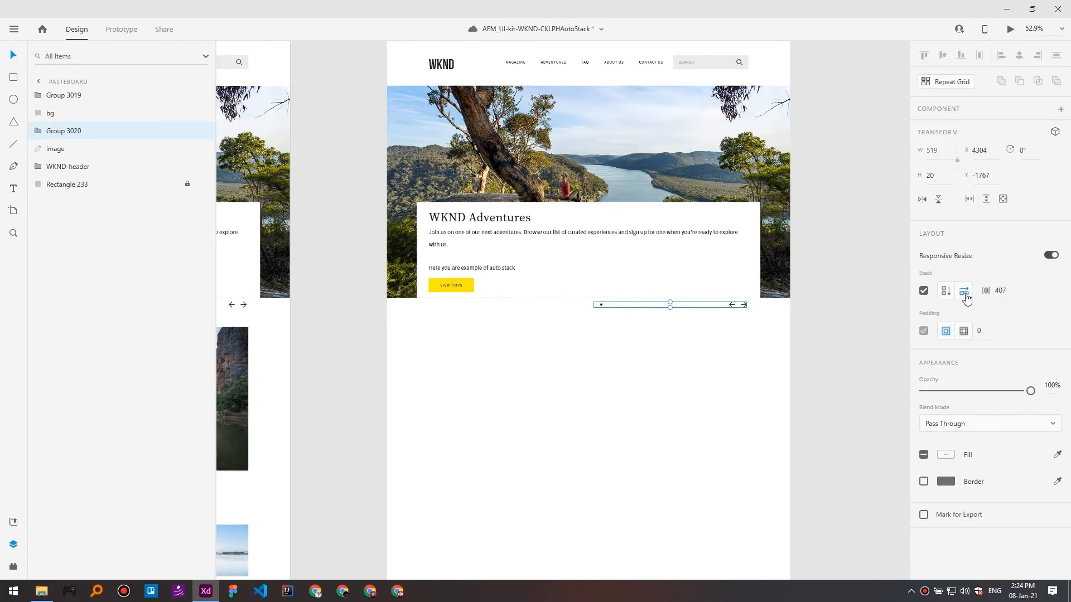
Turn on a vertical stack for the group holding the WKND Adventures title, paragraph and View Trips button.
left_click(423, 280)
left_click(398, 268)
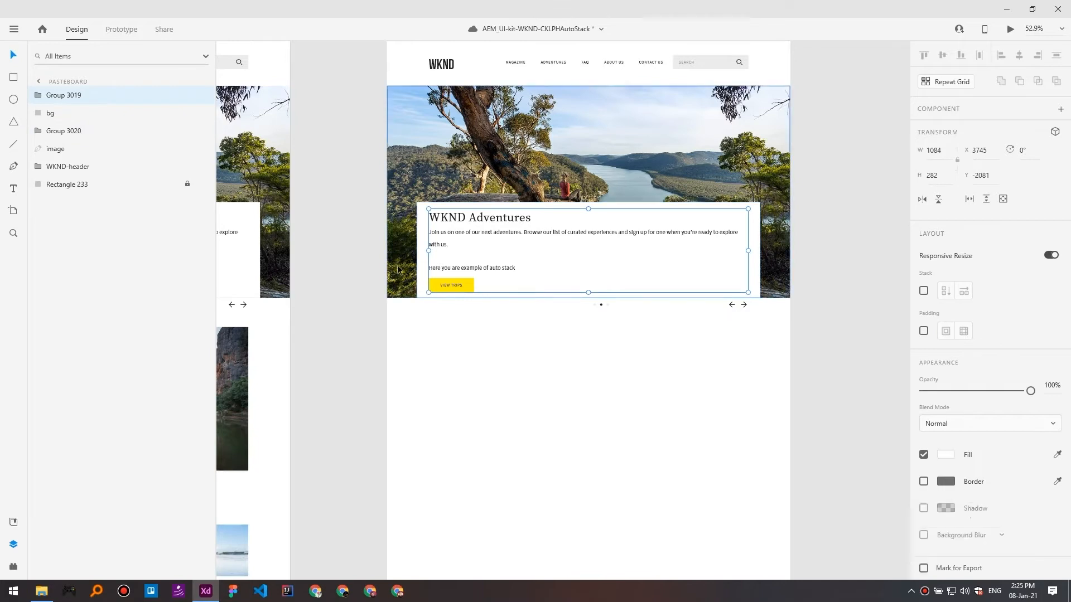
left_click(476, 269)
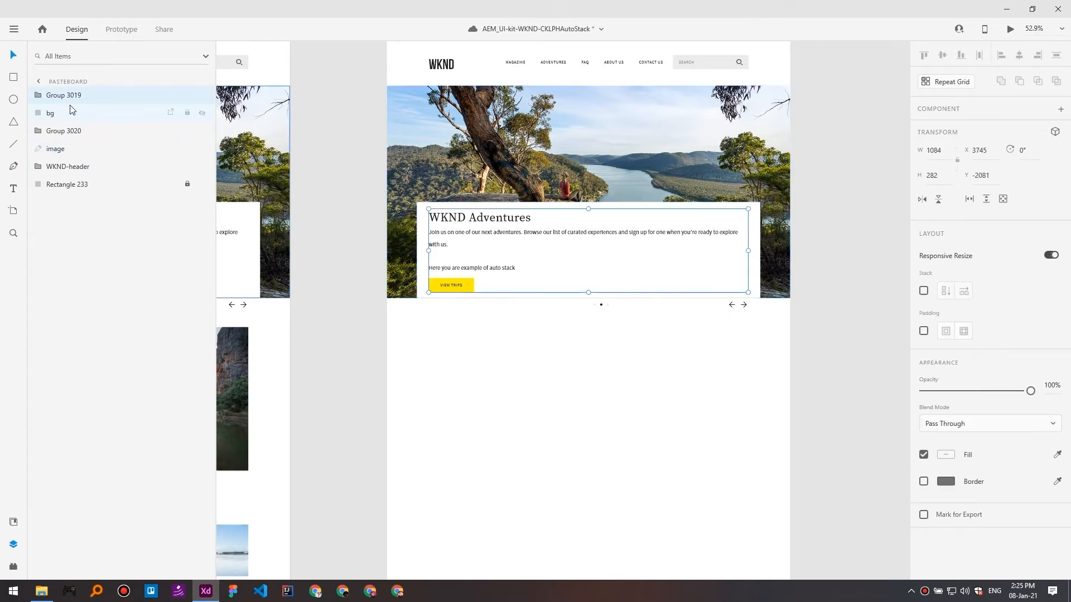
left_click(38, 95)
left_click(83, 149)
left_click(79, 99)
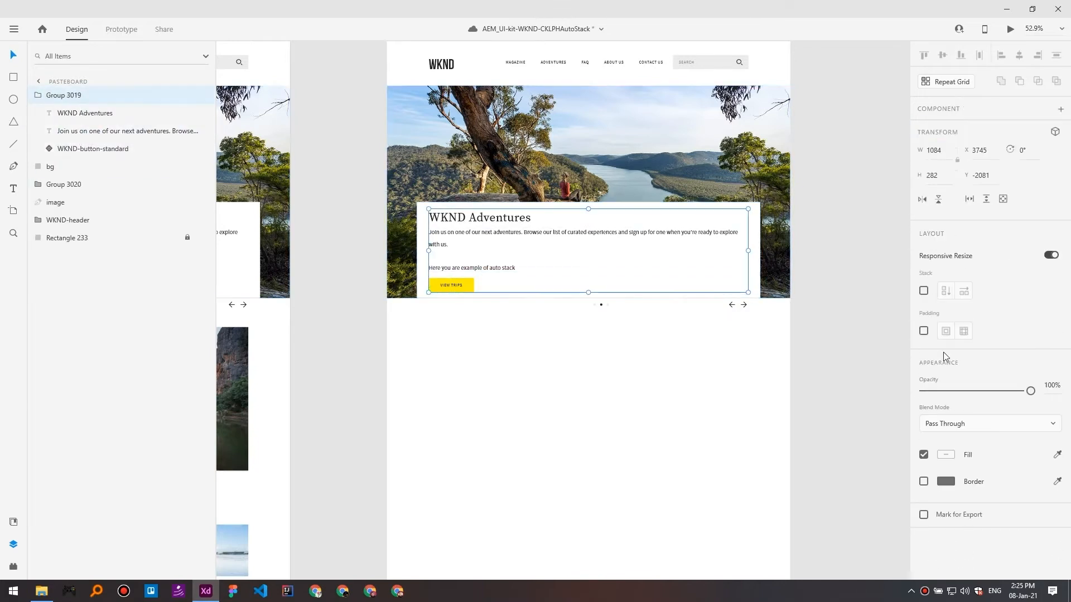
left_click(921, 290)
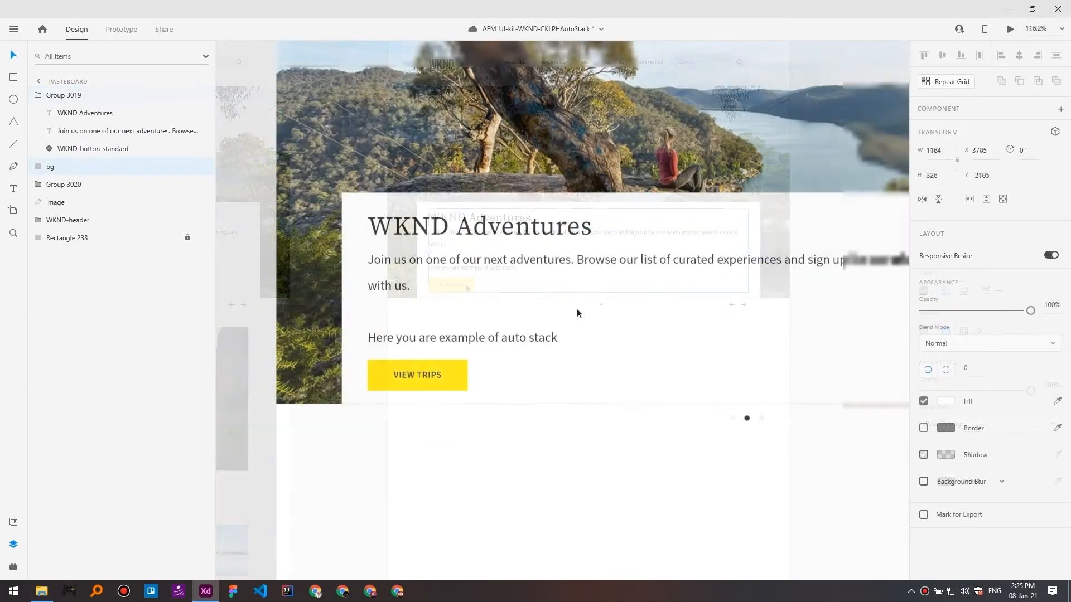
Group the WKND Adventures text group together with its white bg rectangle.
left_click_drag(576, 309, 444, 305)
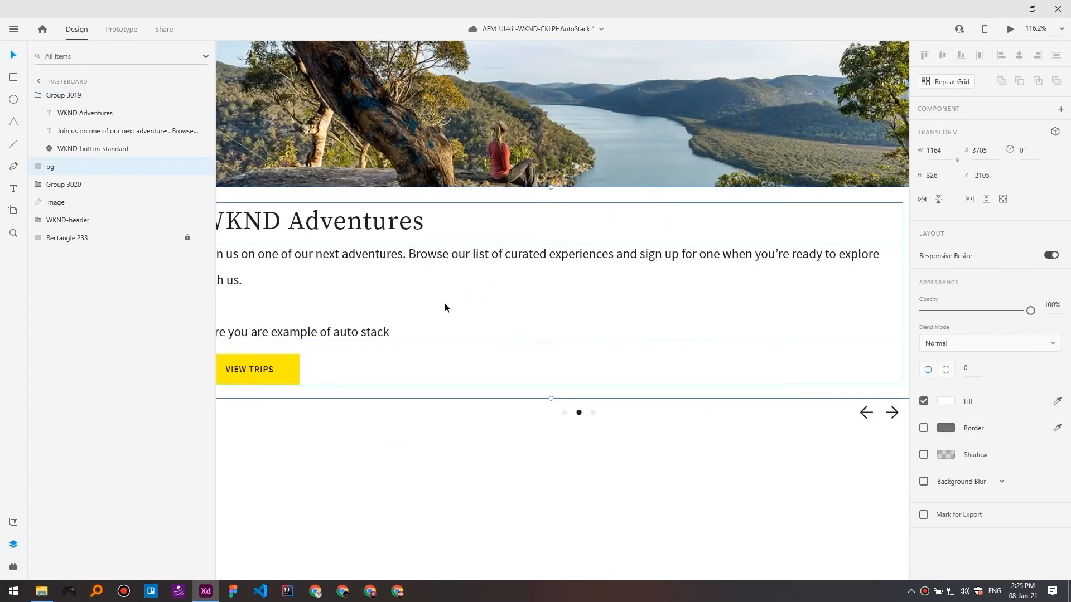
scroll(444, 304, "down", 2)
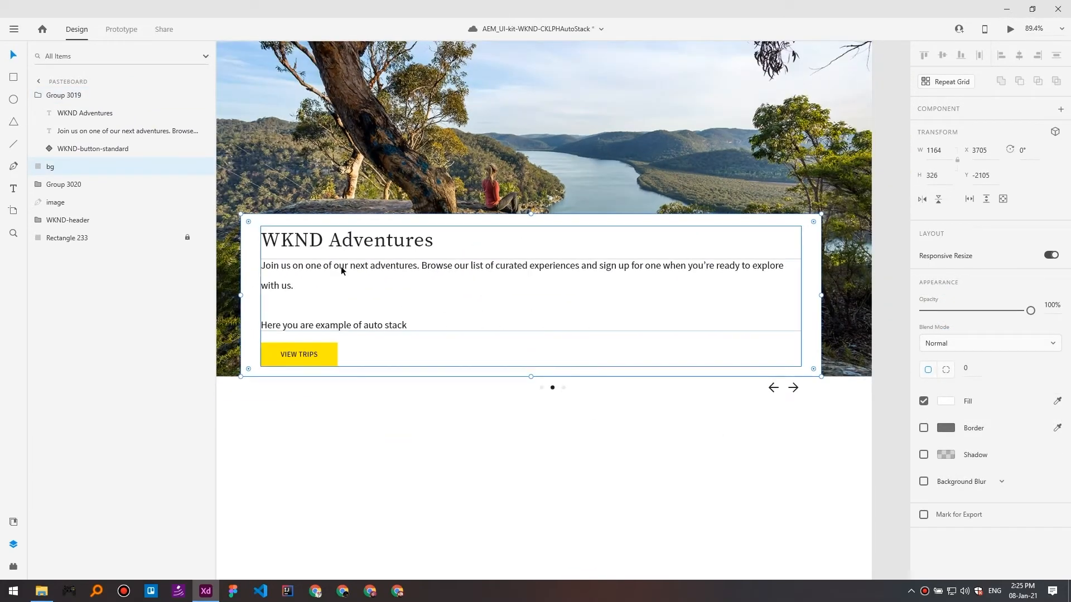
left_click(39, 95)
left_click(60, 99)
left_click(65, 117, "shift")
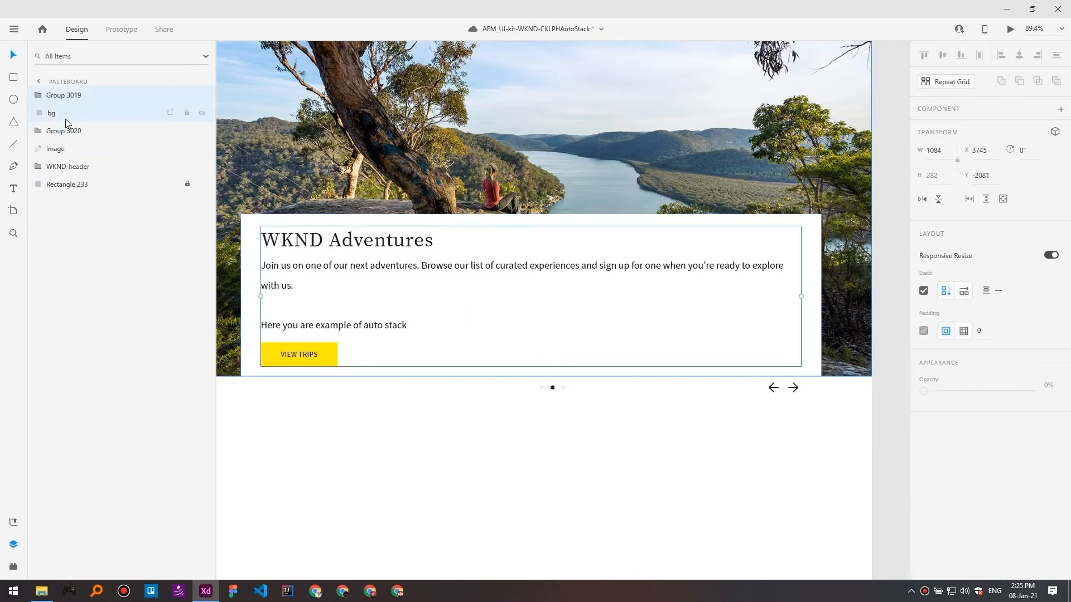
key("ctrl+g")
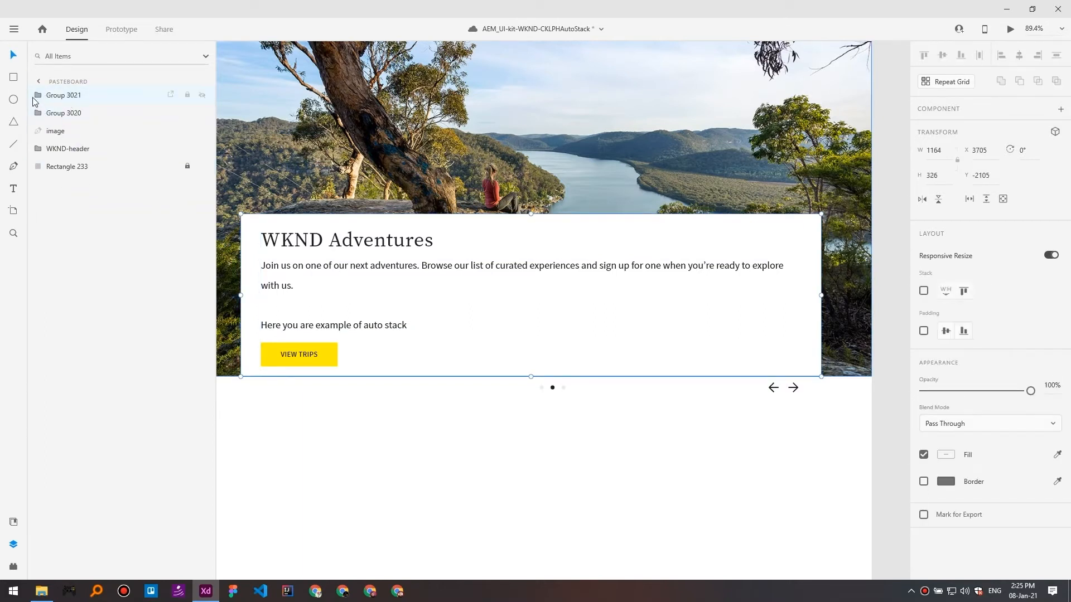
Rename the text group inside the new group to content.
left_click(38, 95)
left_click(81, 114)
double_click(81, 113)
type("content")
key("Return")
left_click(68, 132)
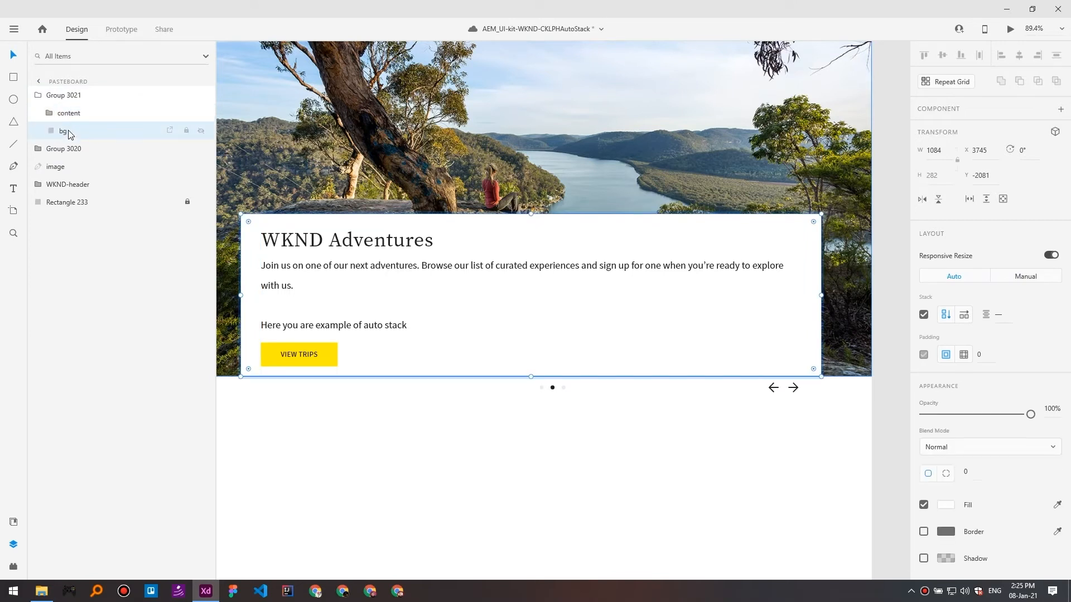
Rename the group holding content and bg to card and turn on padding for it.
left_click(63, 95)
double_click(63, 95)
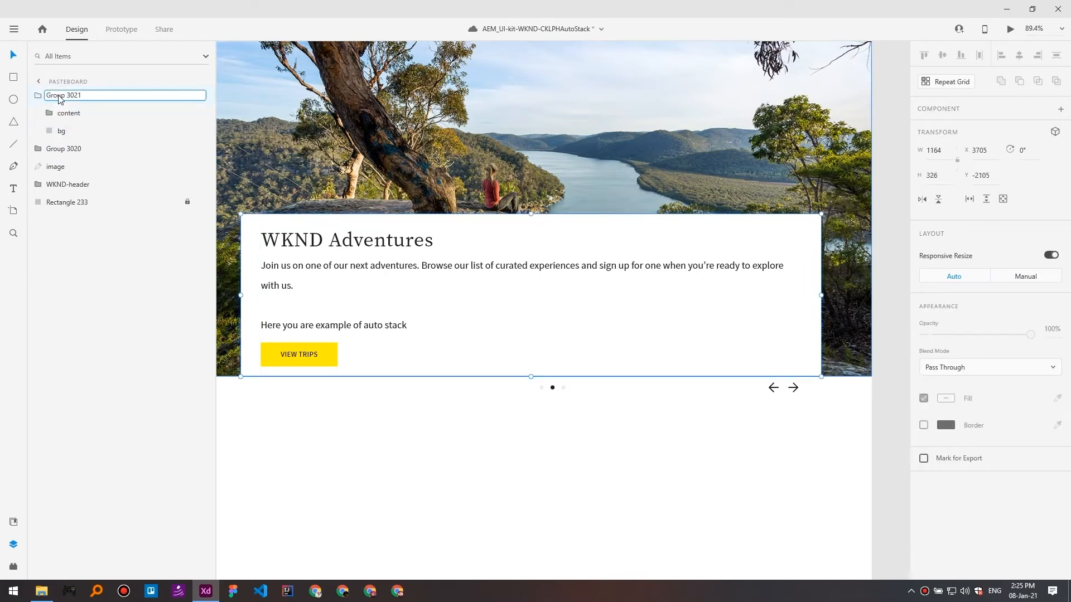
type("card")
key("Return")
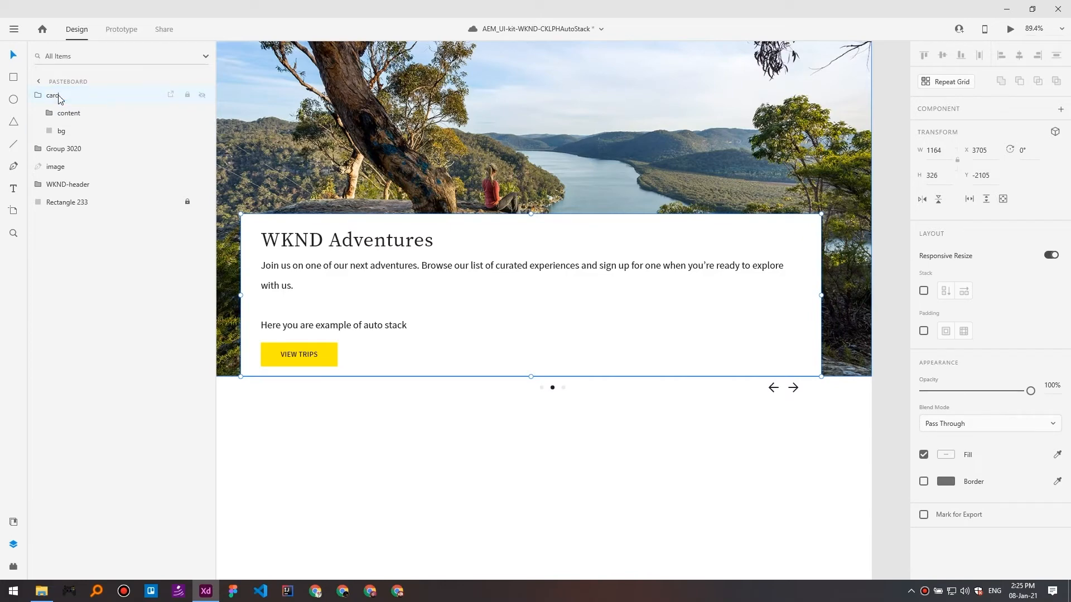
left_click(923, 331)
Move the stacked pager group above the card group in the layer order.
left_click(61, 149)
scroll(402, 188, "down", 5)
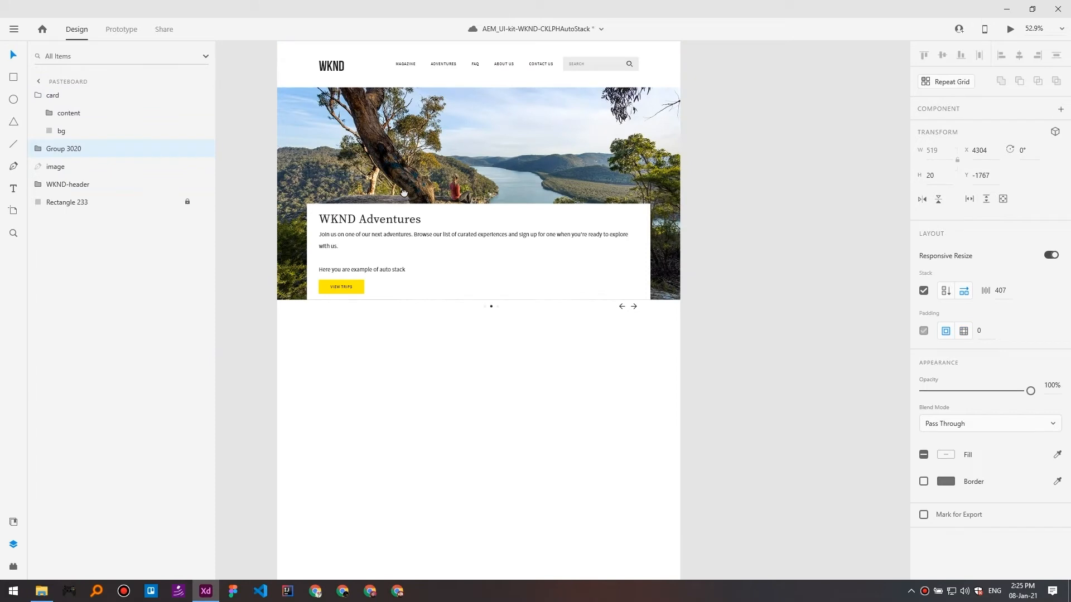
left_click(63, 171)
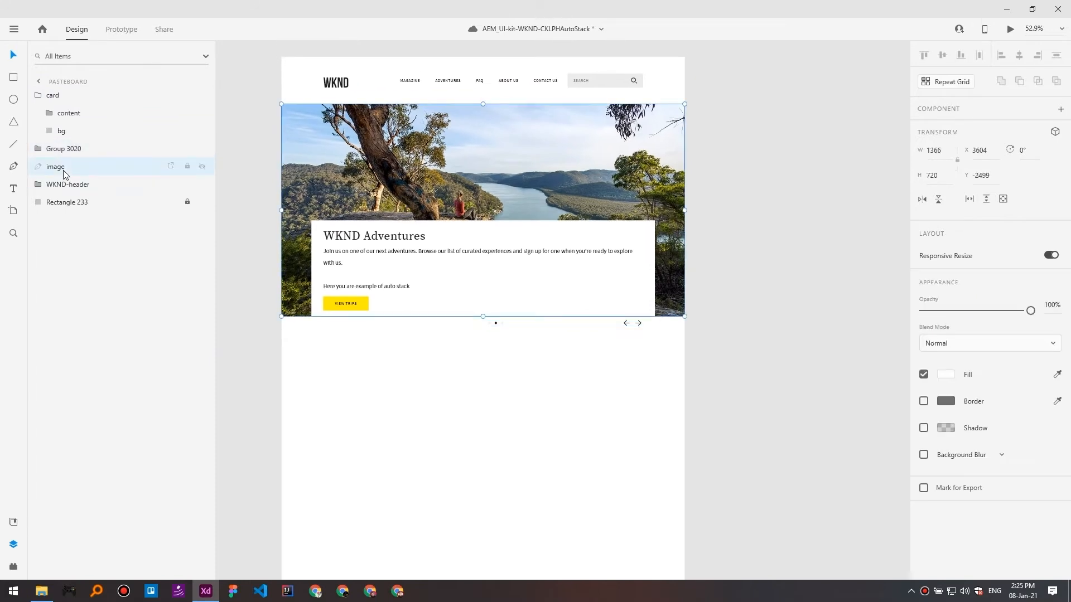
left_click(58, 149)
left_click(34, 95)
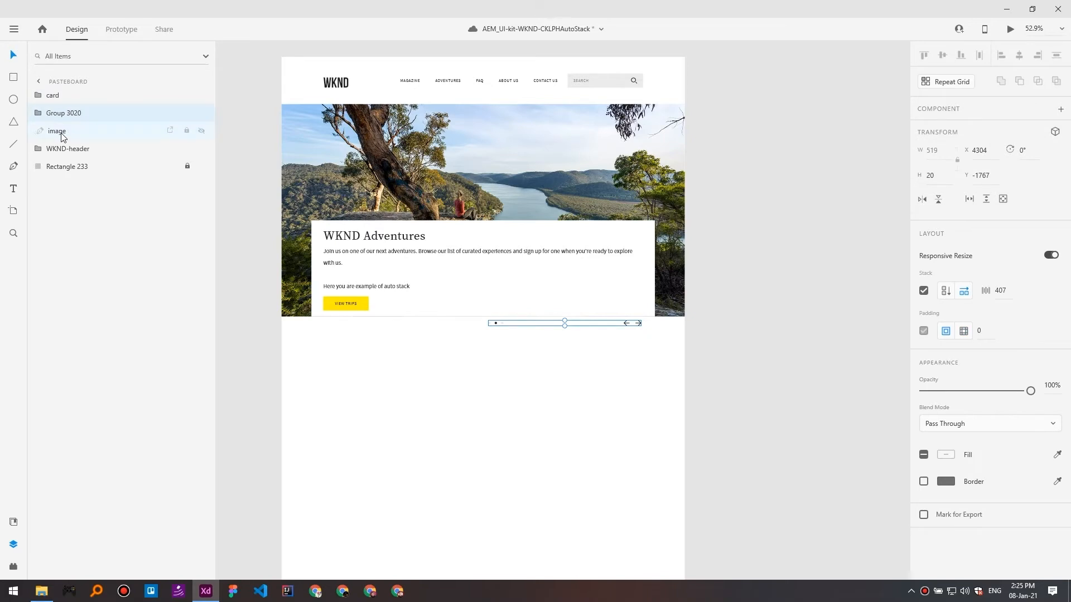
left_click(62, 95)
left_click_drag(72, 114, 71, 89)
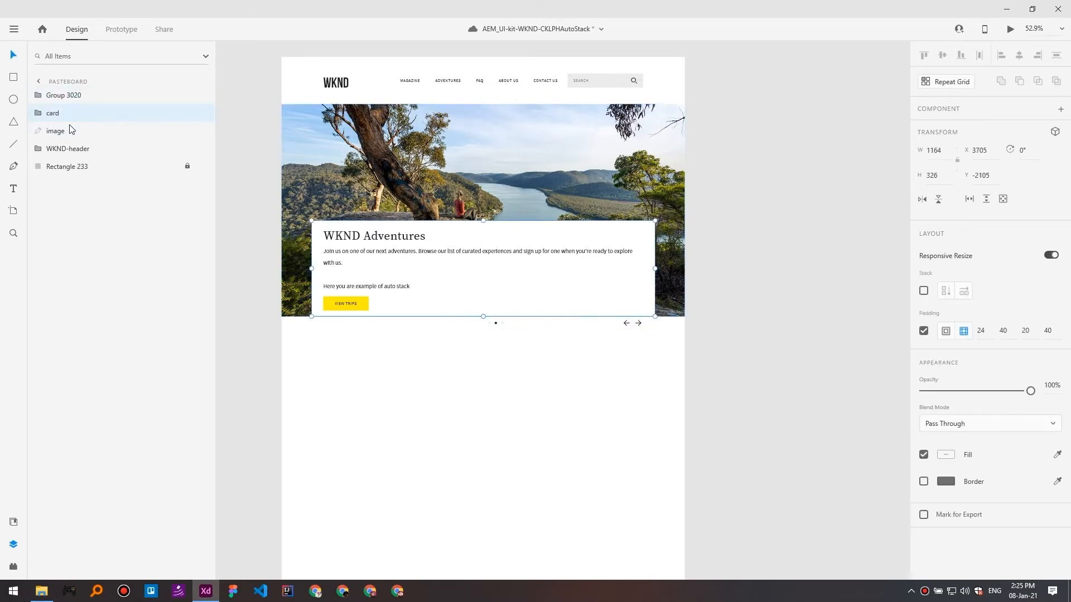
Group the card with the hero image and turn on padding for the resulting group.
left_click(62, 149)
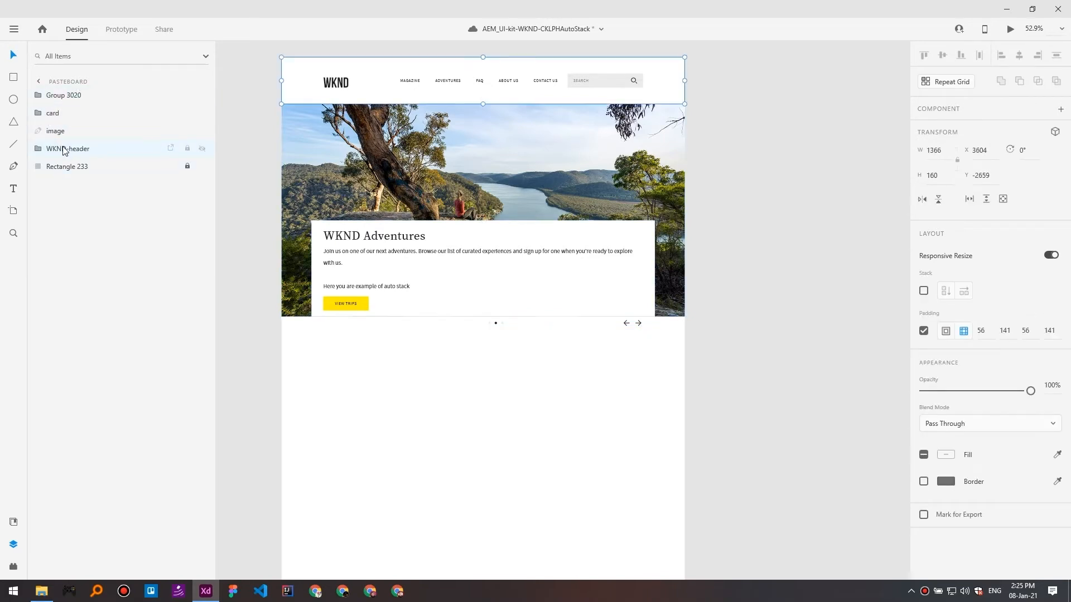
left_click(63, 113)
key("ctrl+equal")
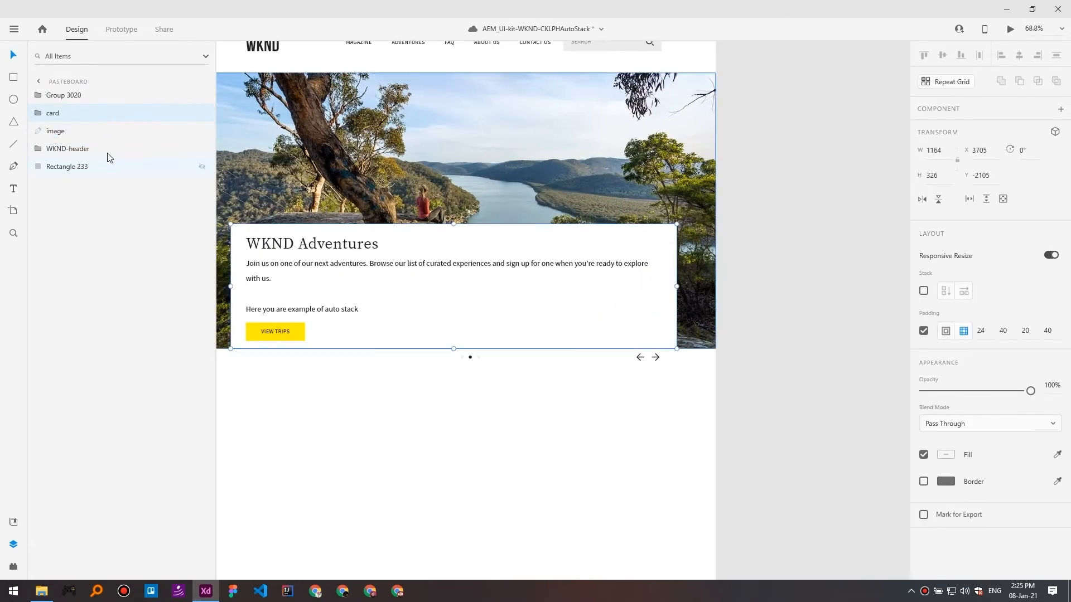
left_click(68, 129)
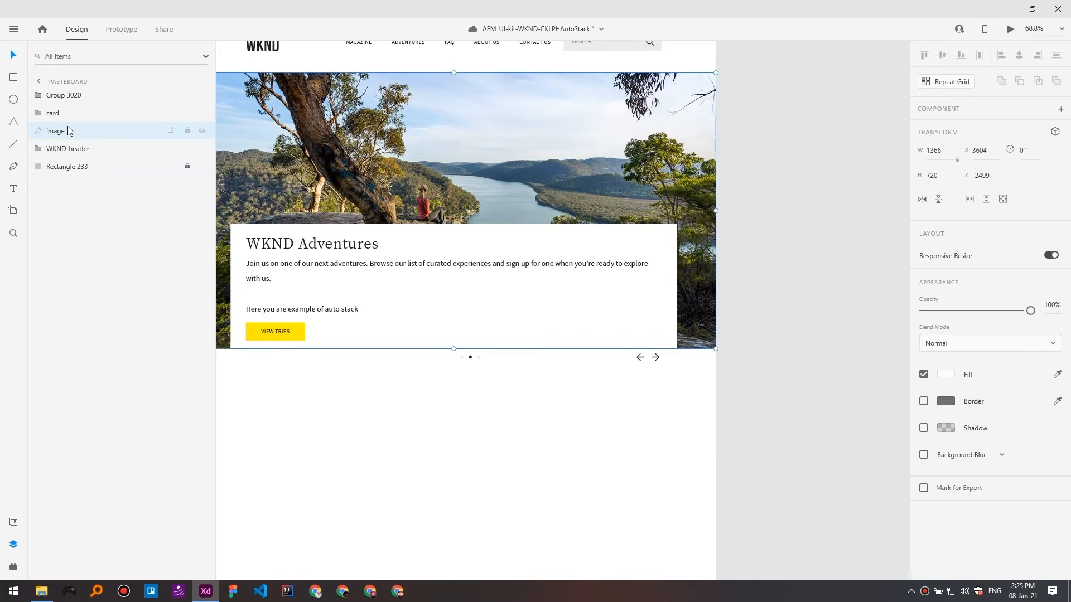
left_click(59, 114)
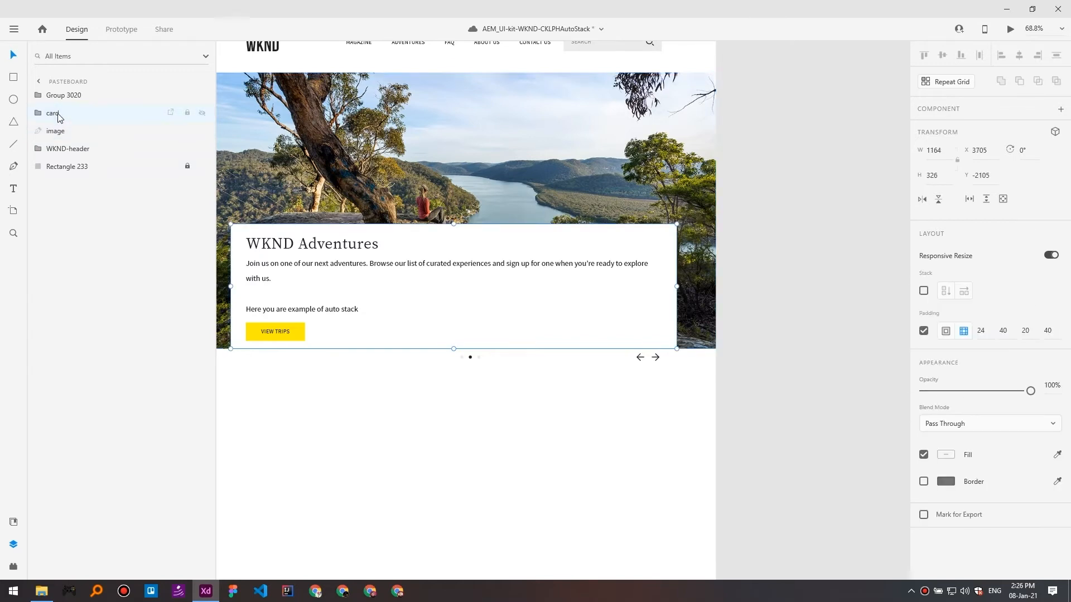
left_click(58, 130, "shift")
key("ctrl+g")
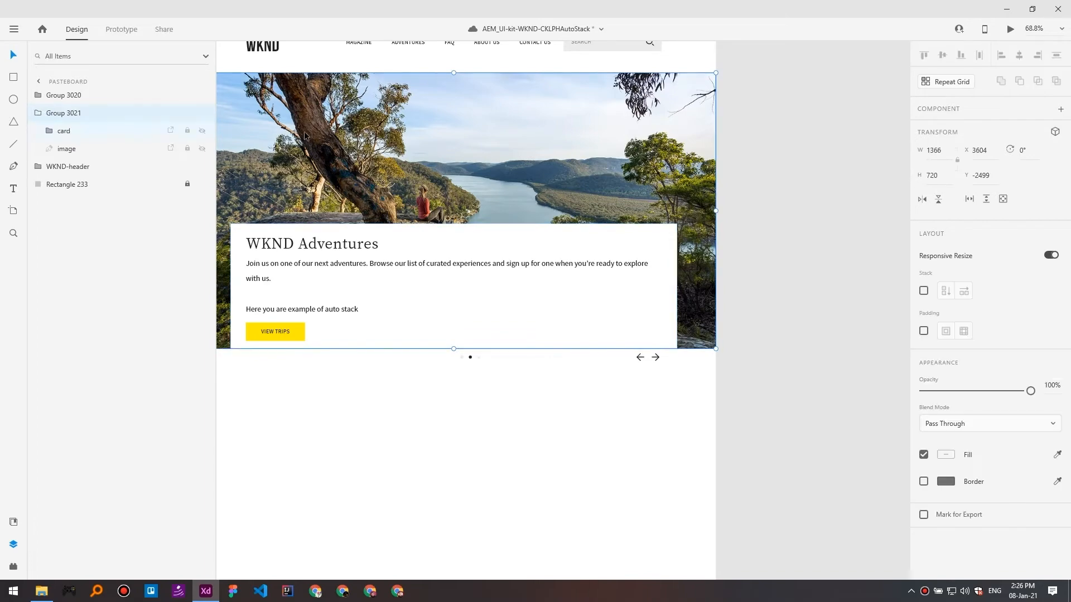
left_click(923, 331)
left_click_drag(445, 195, 469, 265)
left_click(39, 114)
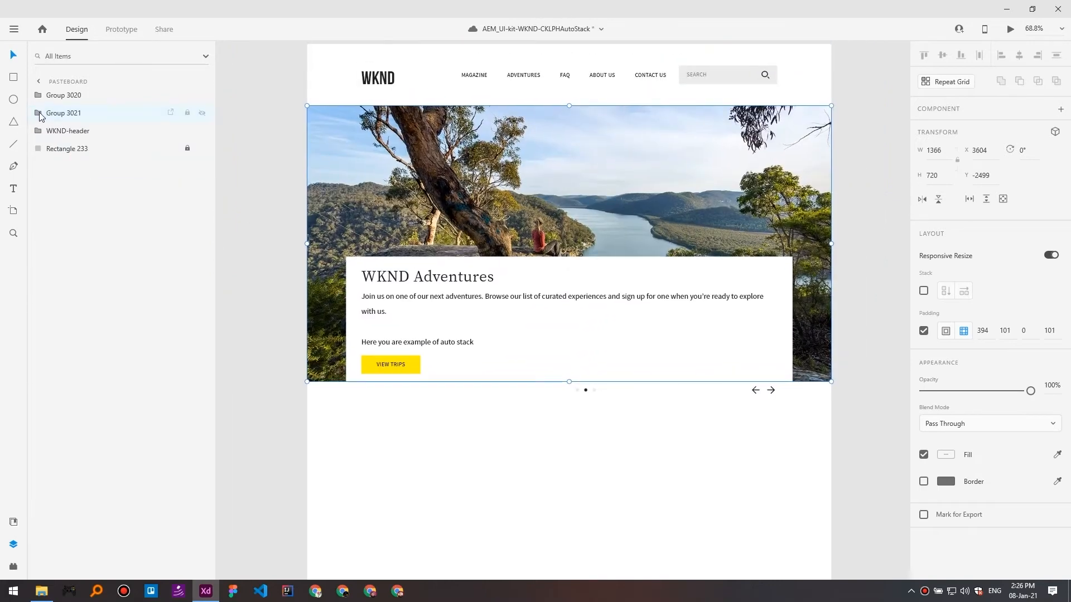
left_click(75, 102)
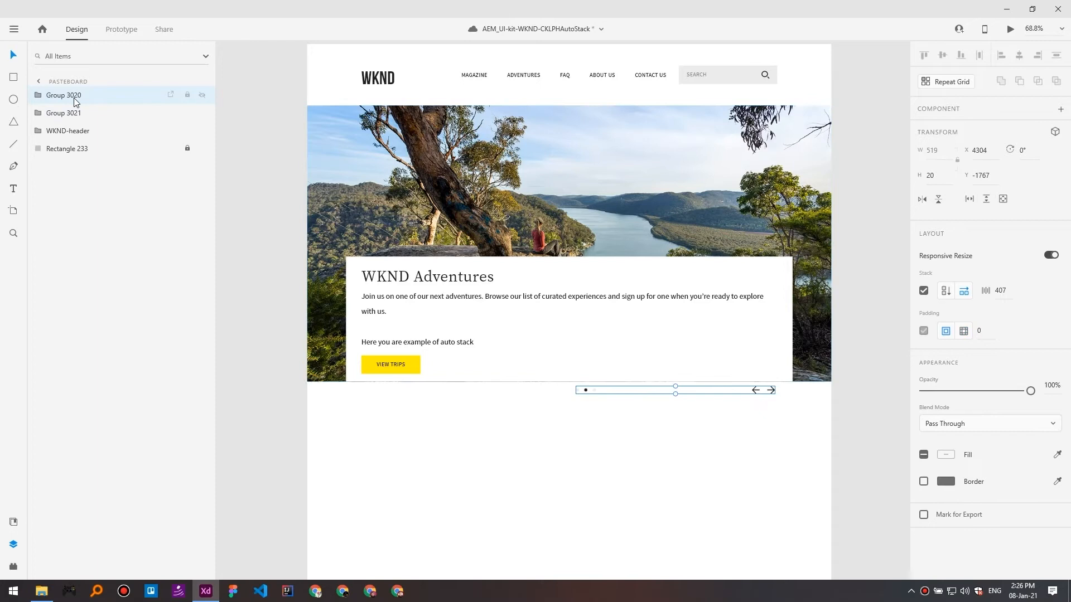
left_click(69, 116, "shift")
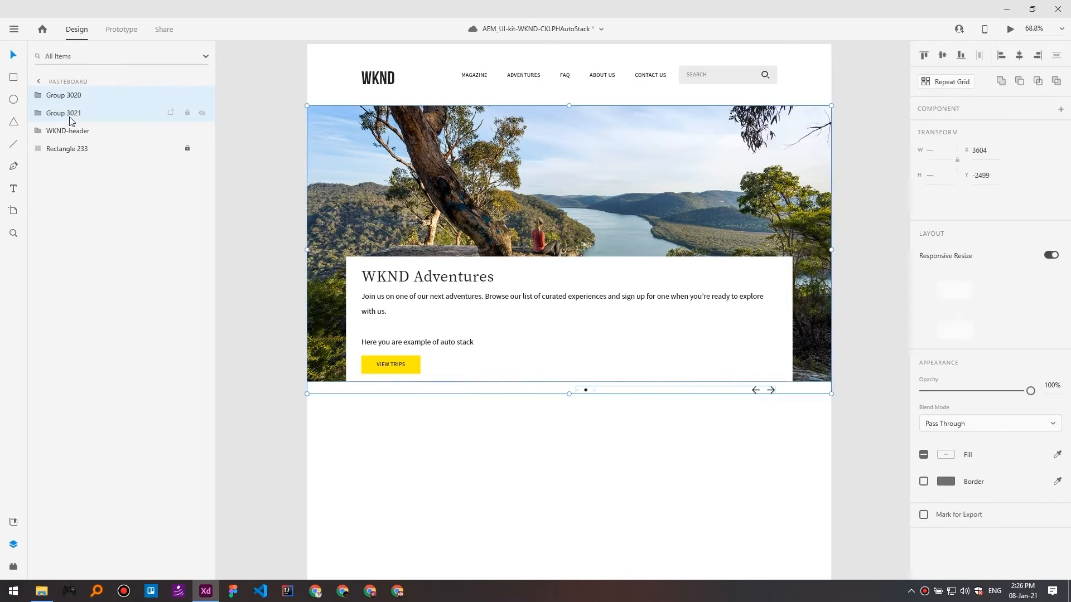
key("ctrl+g")
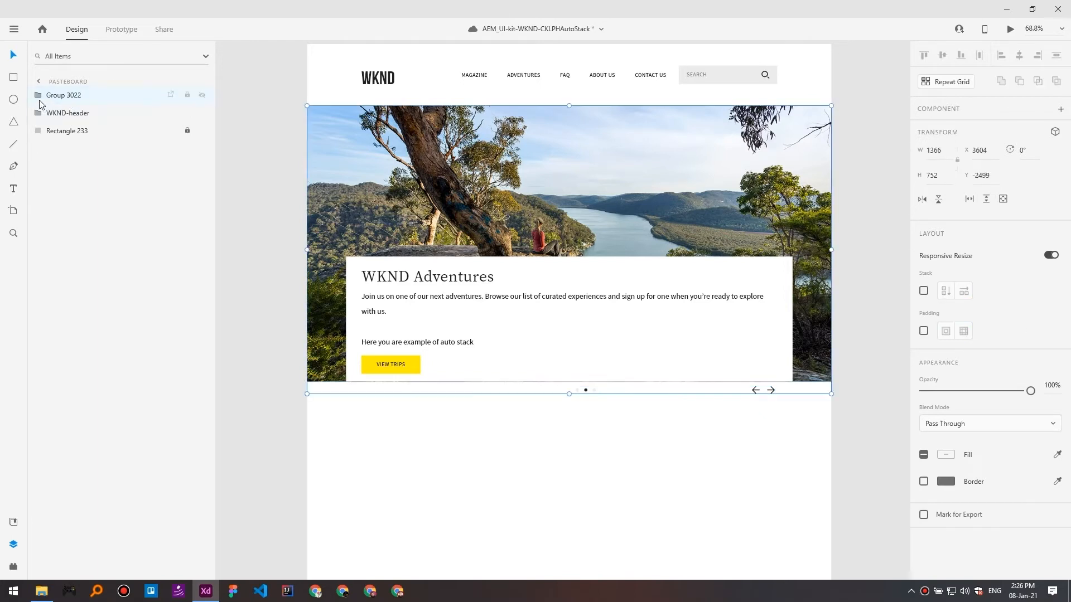
key("ctrl+z")
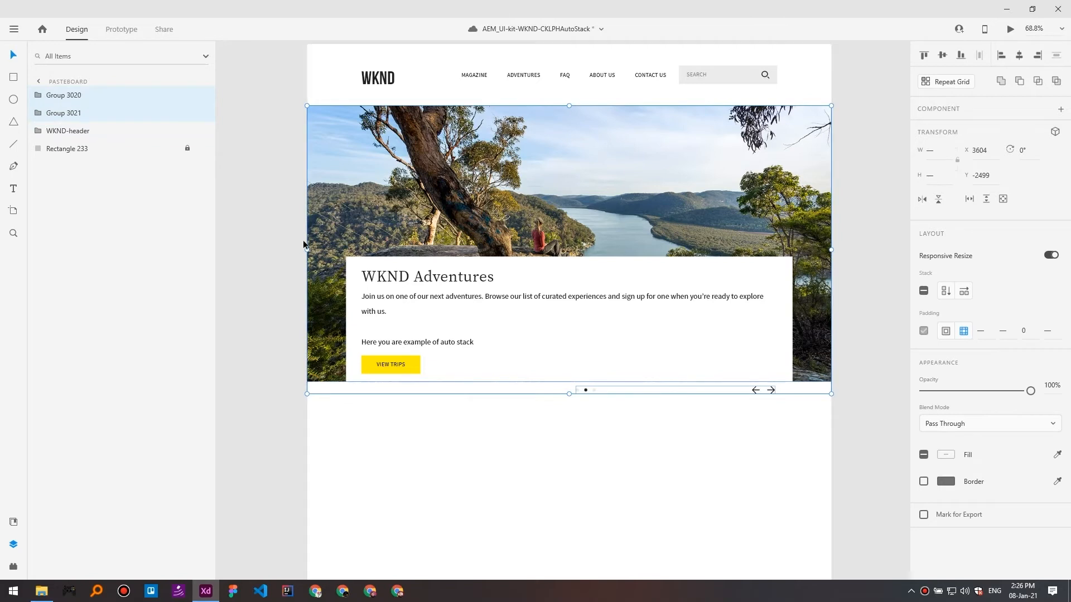
Check the card and image inside the hero image group, and rename the stacked pager group to pagination.
left_click(39, 113)
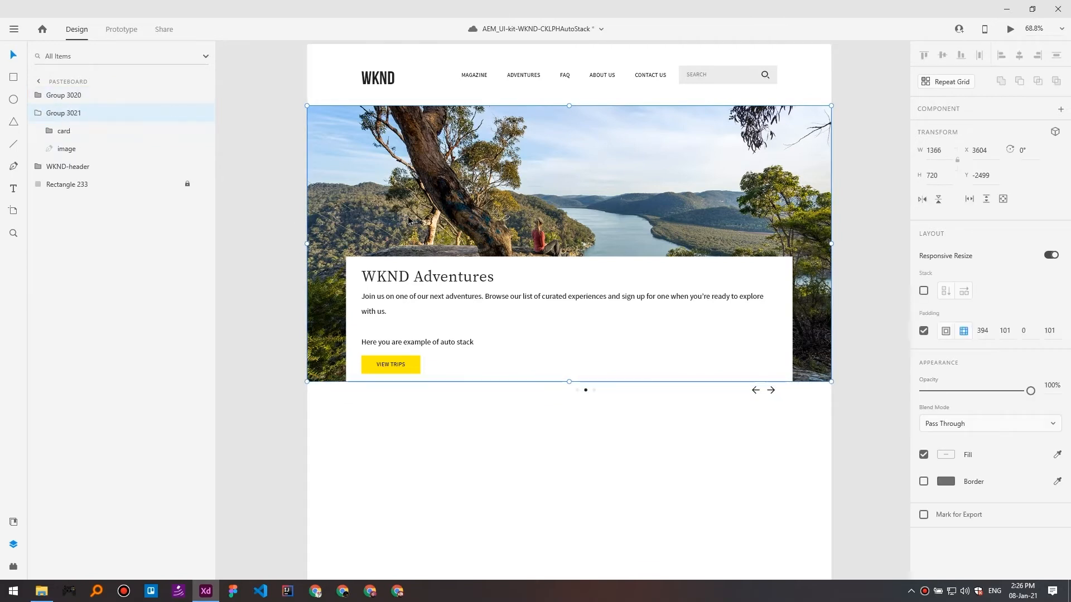
left_click(65, 132)
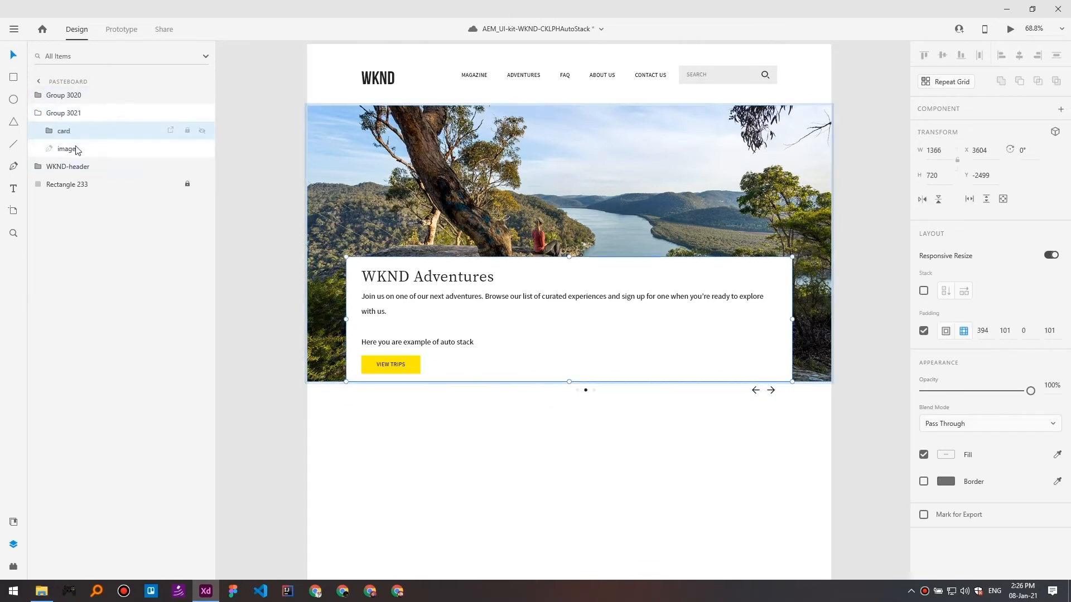
left_click(67, 149)
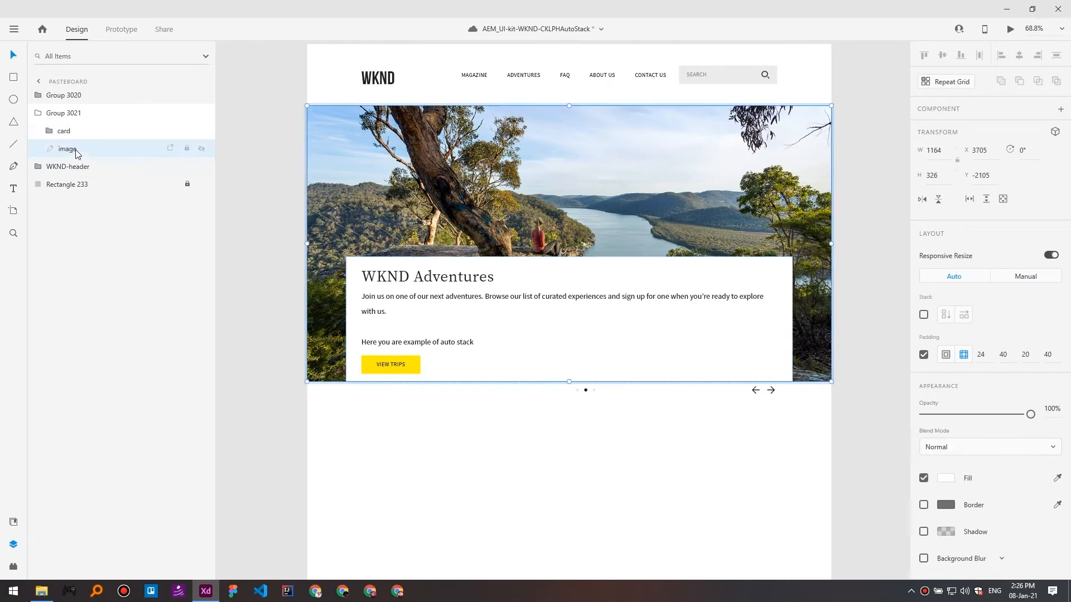
left_click(39, 96)
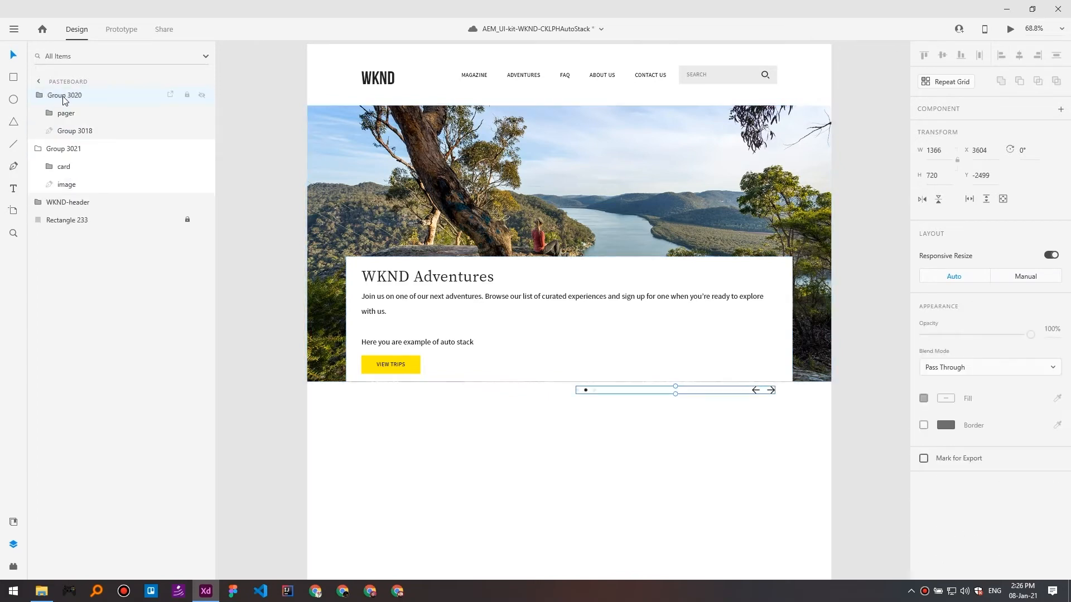
double_click(80, 94)
type("pagination")
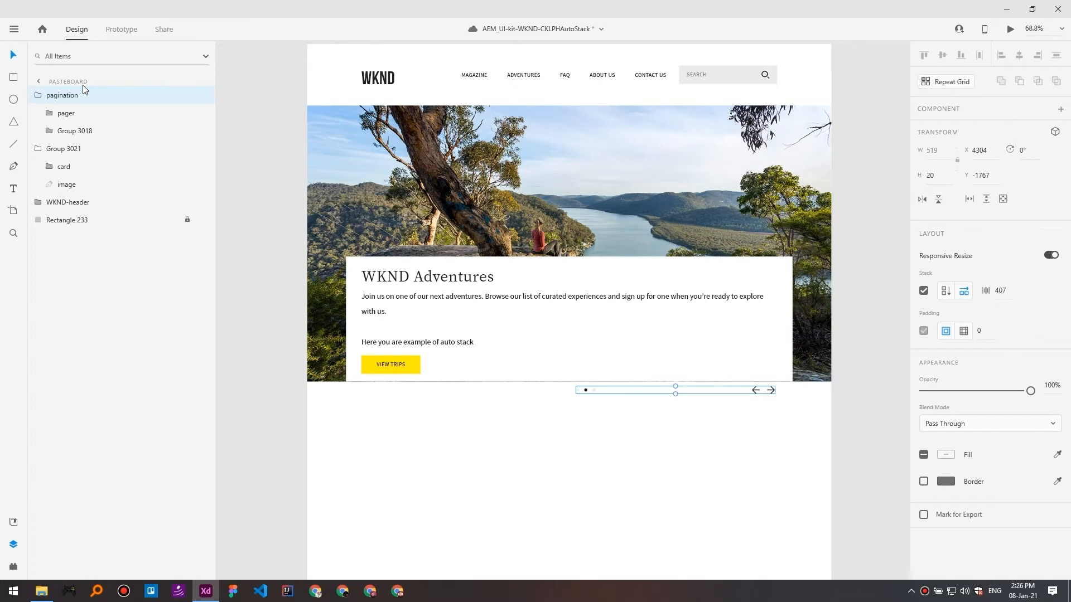
key("Return")
Rename the group holding the card and image to hero.
left_click(49, 149)
left_click(42, 95)
left_click(71, 117, "shift")
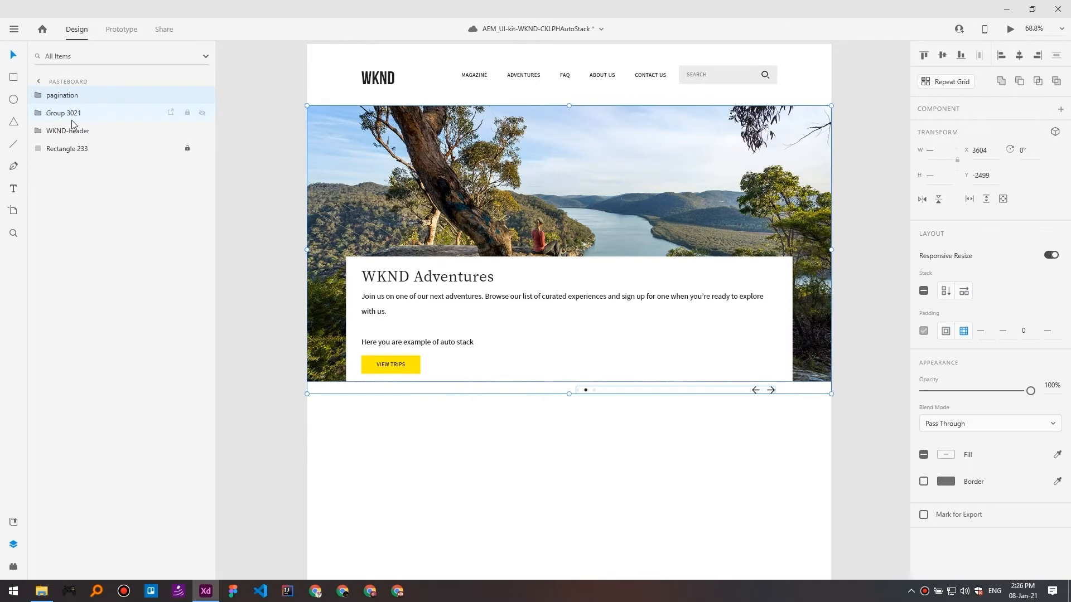
double_click(71, 113)
type("hero")
key("Return")
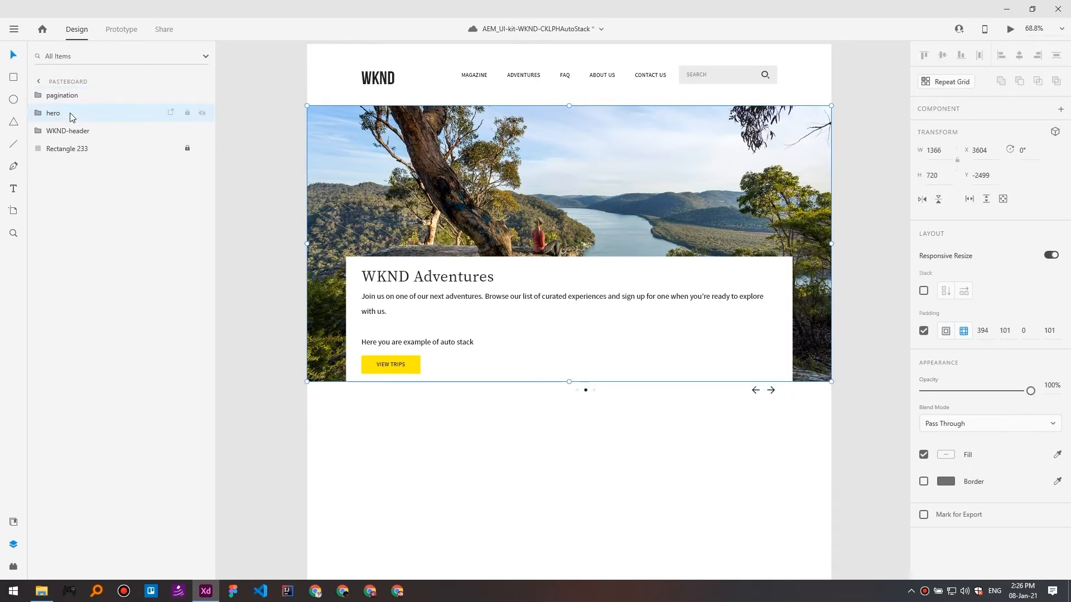
Group hero and pagination together, turn on a vertical stack for the new group and rename it Hero.
left_click(68, 97, "shift")
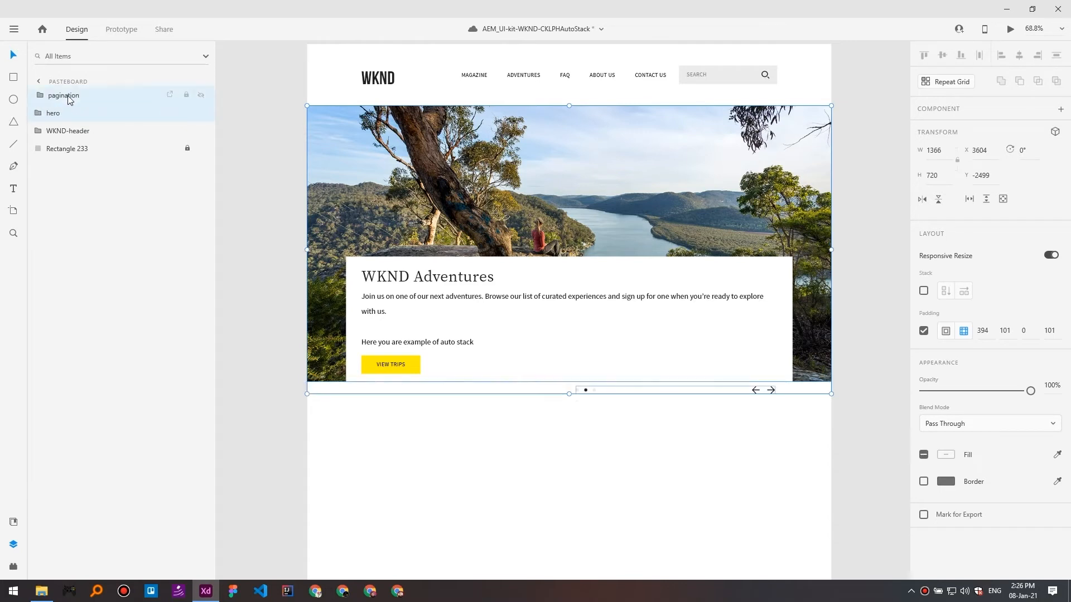
key("ctrl+g")
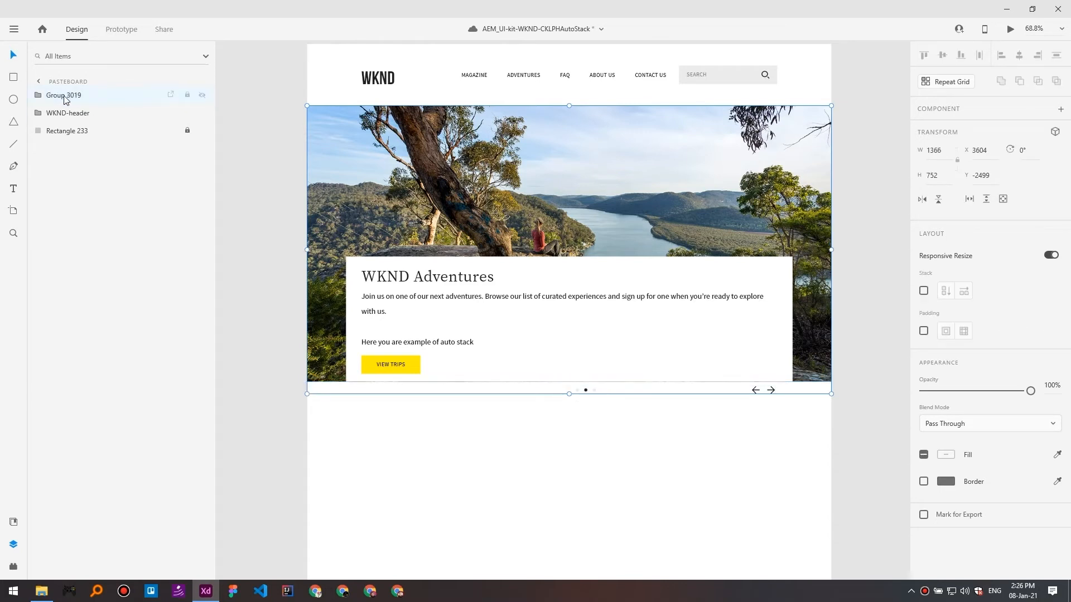
left_click(924, 291)
left_click_drag(662, 289, 605, 222)
double_click(82, 96)
type("Hero")
key("Return")
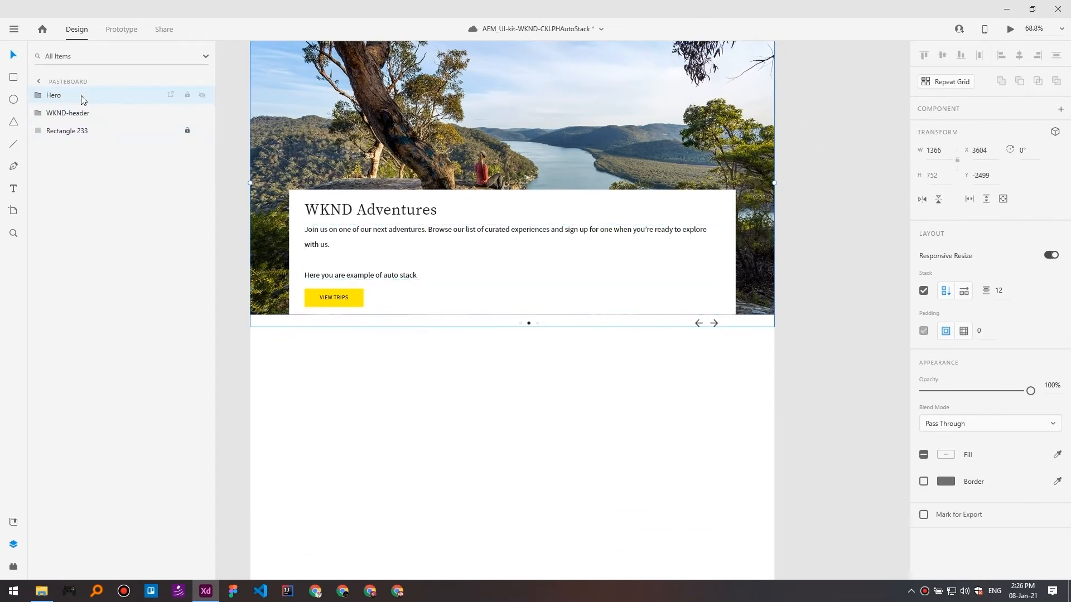
Add the lines "Maybe I will add another line" and "Right here" at the end of the hero card's body text.
left_click(40, 97)
left_click(342, 275, "ctrl")
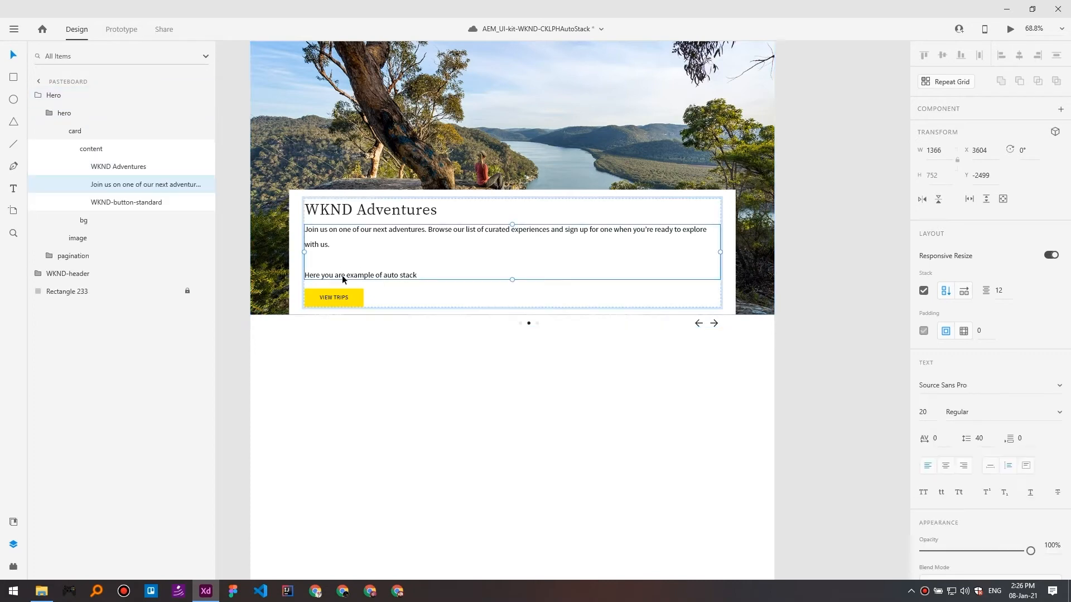
double_click(369, 276)
left_click(425, 275)
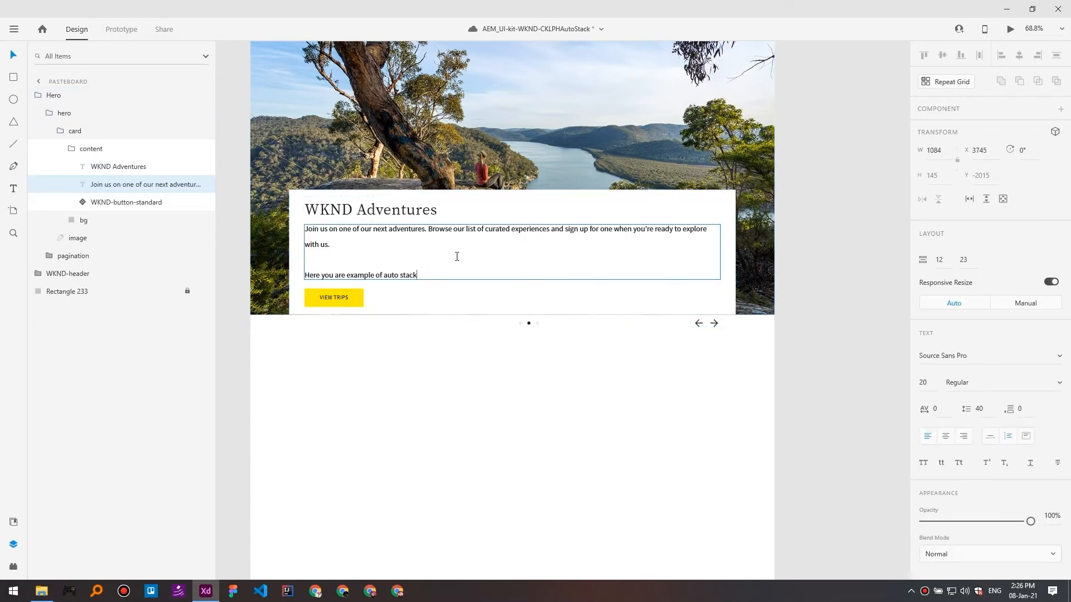
key("Return")
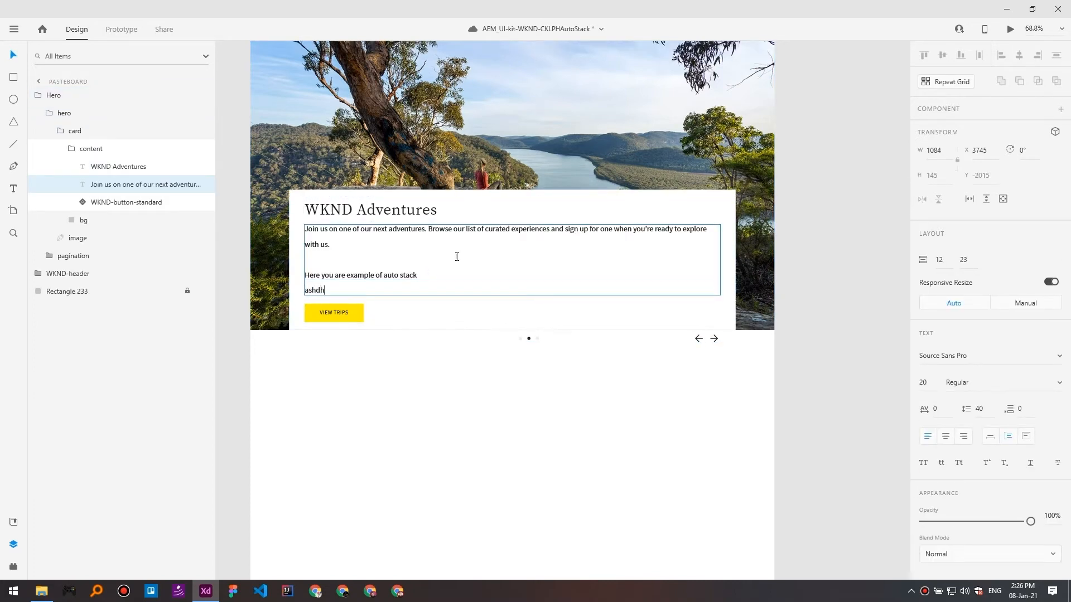
key("shift+Home")
key("BackSpace")
key("Return")
type("Rig")
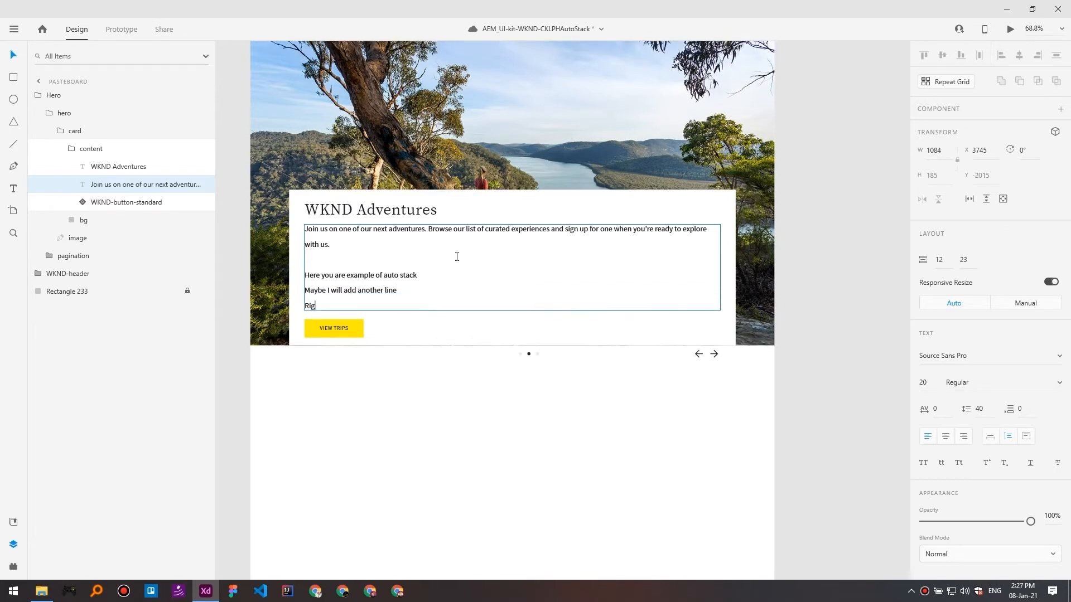
type("ht here")
key("Escape")
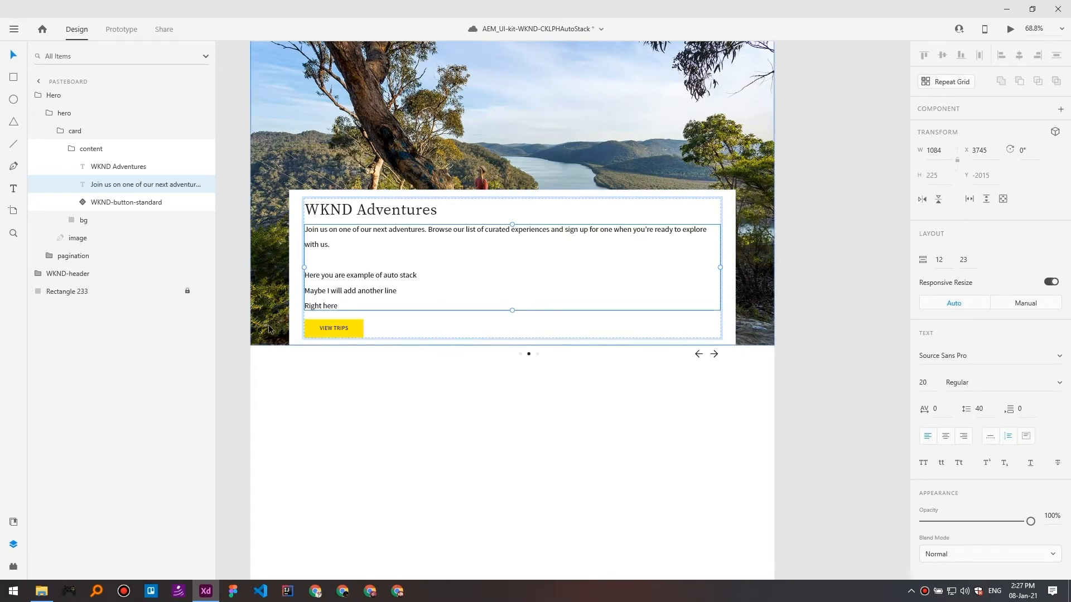
Save the document and deselect the hero card's body text.
left_click_drag(290, 345, 246, 373)
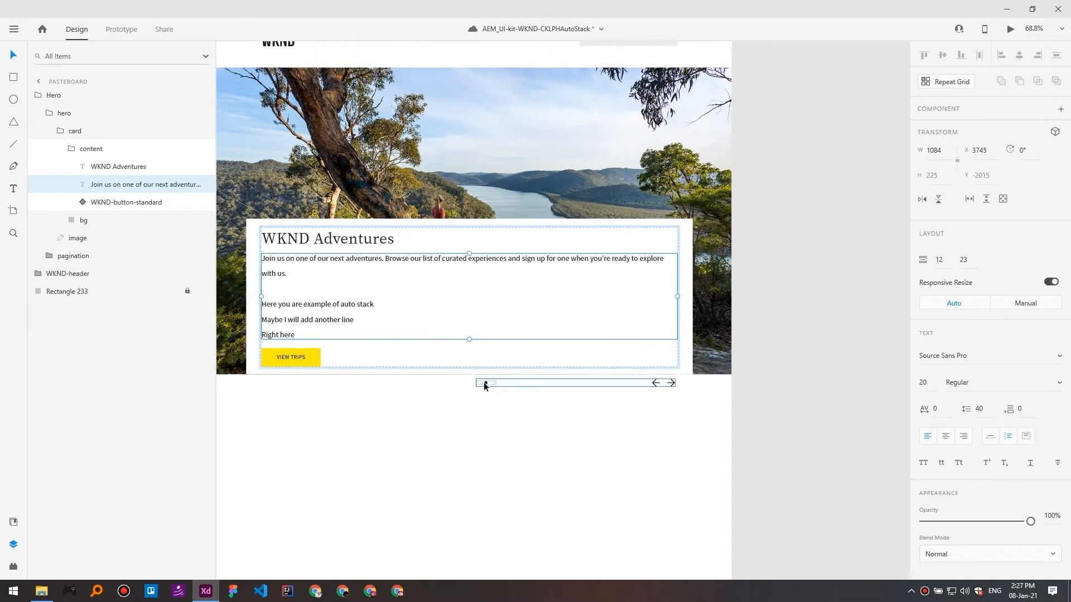
left_click_drag(473, 398, 627, 341)
key("ctrl+s")
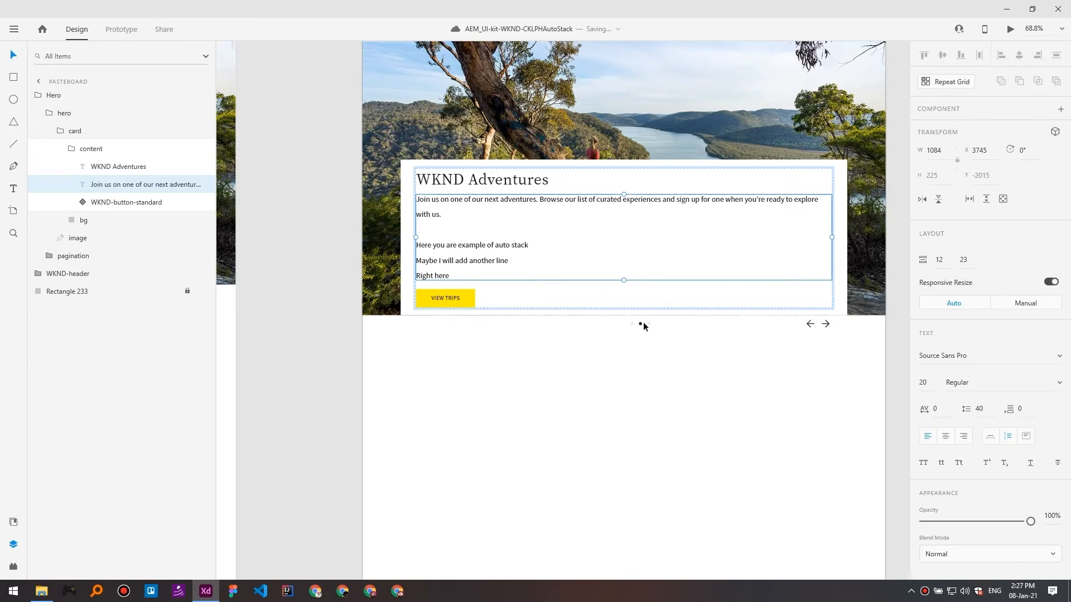
left_click(503, 362)
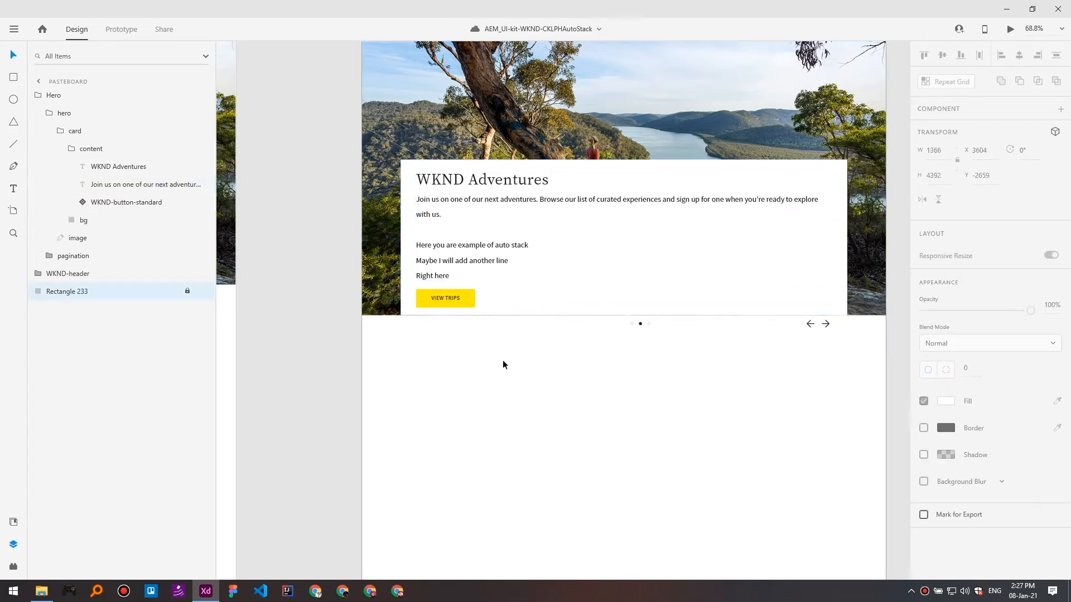
Group all the elements of the Last Article section on the WKND_home artboard.
scroll(503, 360, "down", 3)
left_click_drag(503, 360, 714, 189)
left_click(448, 207)
left_click_drag(448, 207, 348, 235)
left_click(310, 241)
left_click(303, 205)
left_click(266, 192)
left_click_drag(267, 192, 475, 289)
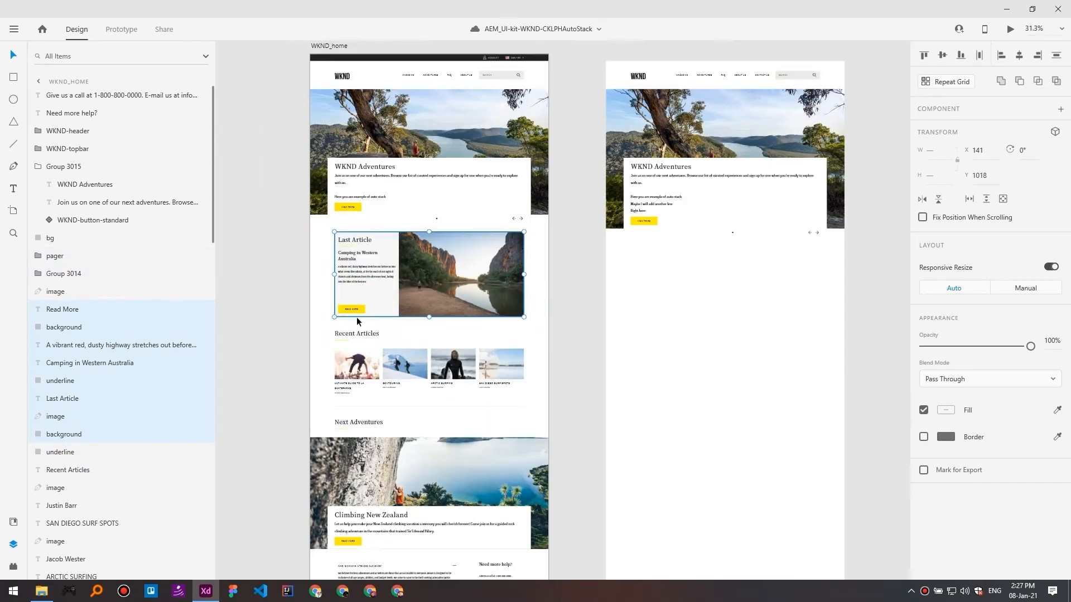
key("ctrl+g")
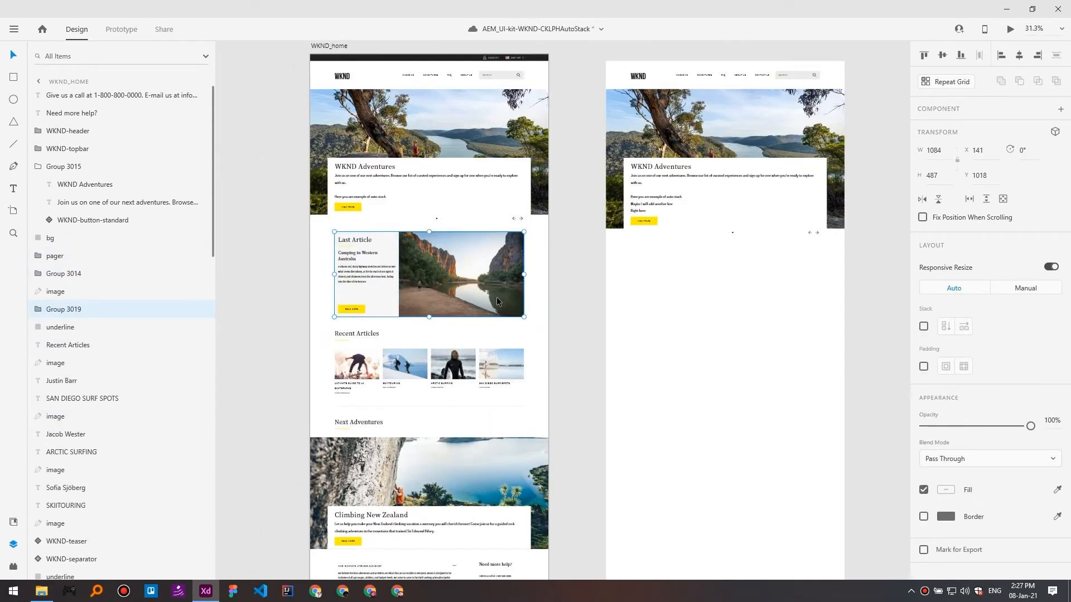
Place a copy of the Last Article group below the hero section on the pasteboard page.
left_click_drag(455, 296, 595, 339)
mouse_move(570, 346)
left_mouse_down()
mouse_move(553, 342)
mouse_move(552, 329)
mouse_move(553, 339)
left_mouse_up()
scroll(535, 312, "down", 3)
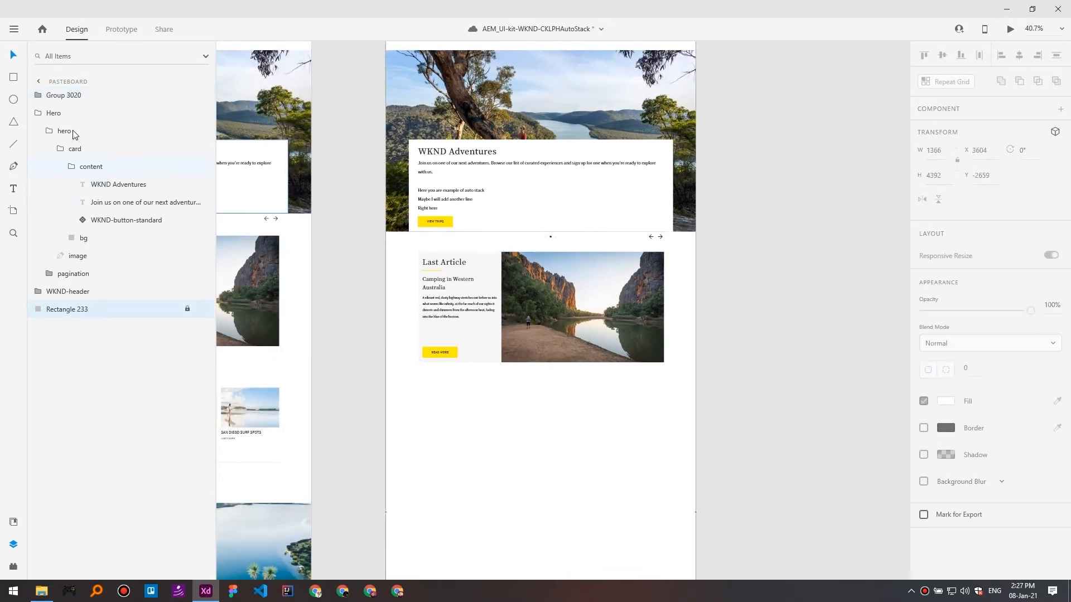
Put the river photo of the copied Last Article section into a group of its own inside the section group.
left_click(38, 95)
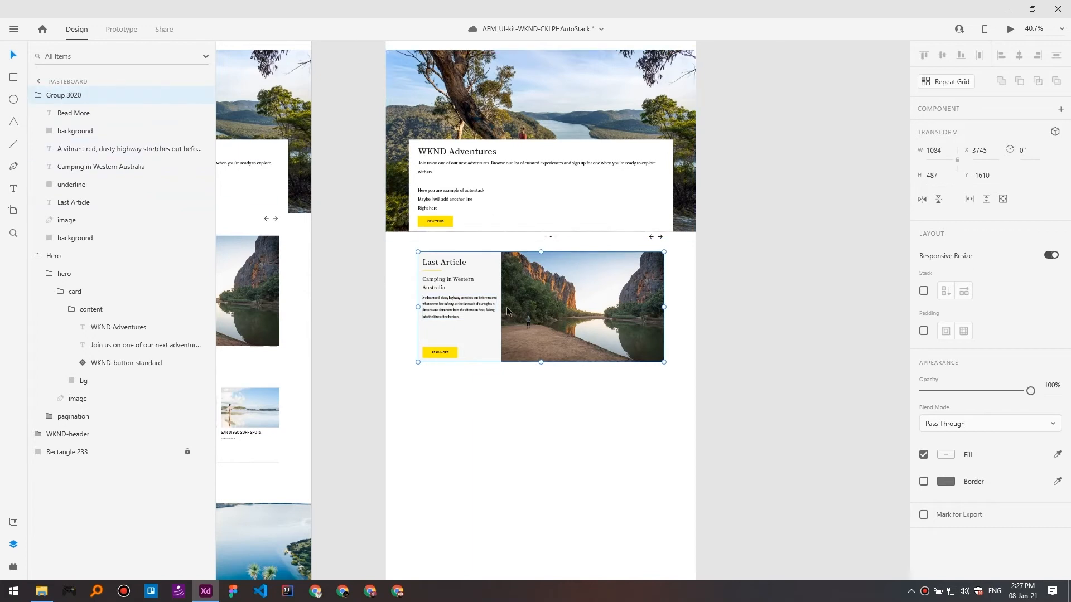
double_click(511, 337)
left_click(494, 379)
scroll(497, 373, "up", 2)
double_click(518, 329)
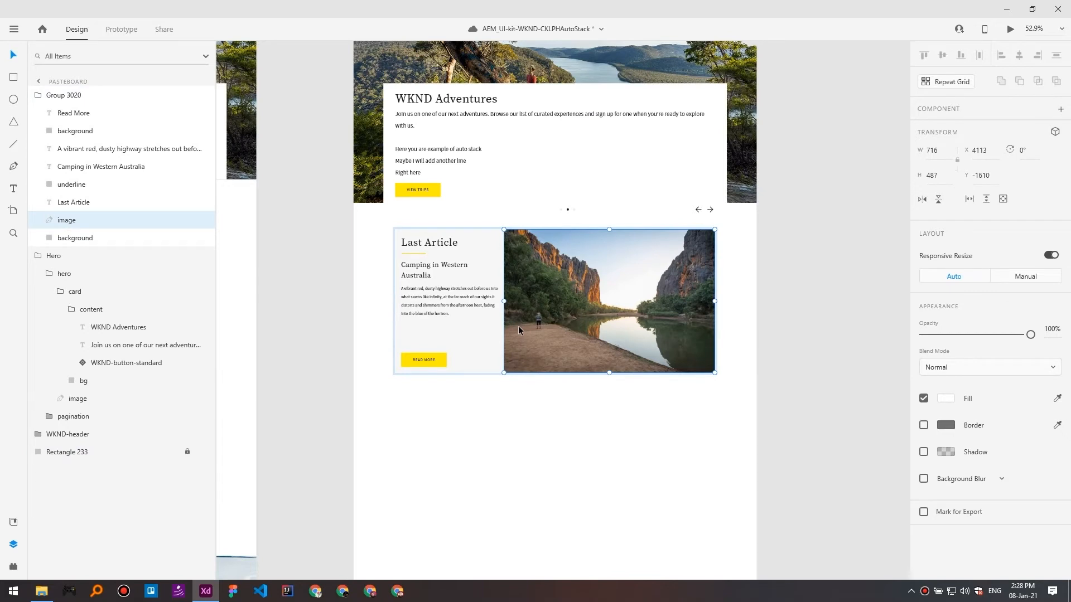
left_click(575, 417)
left_click(538, 321)
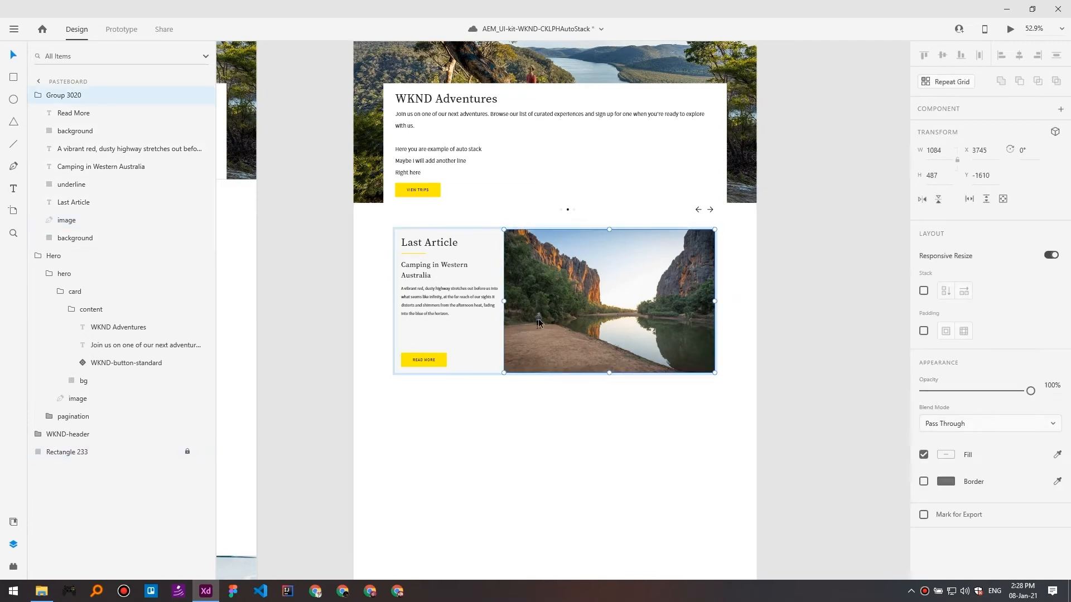
double_click(537, 319)
scroll(545, 340, "up", 3)
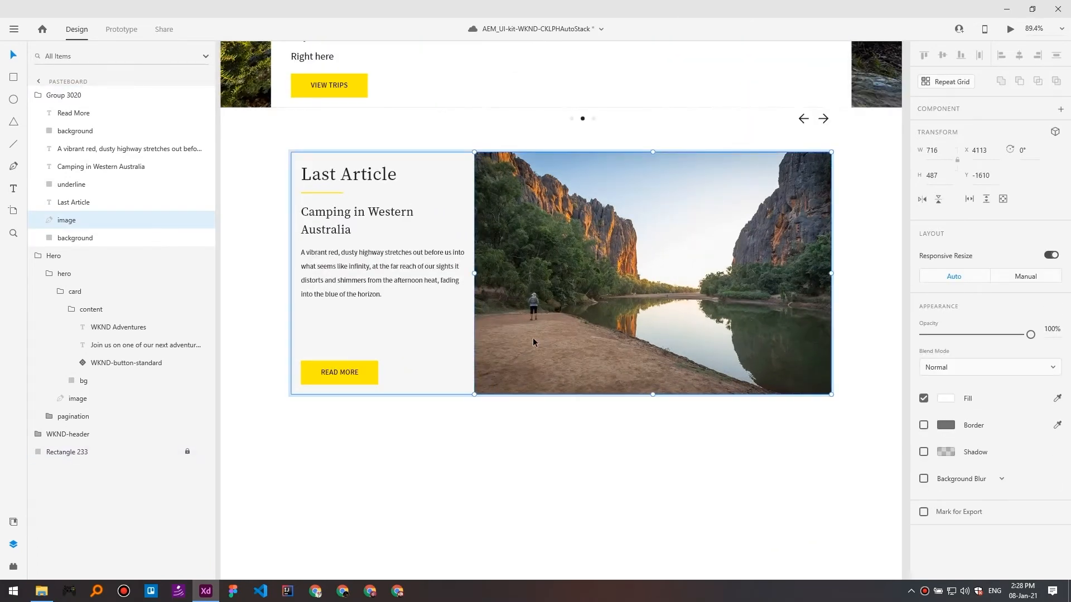
key("ctrl+g")
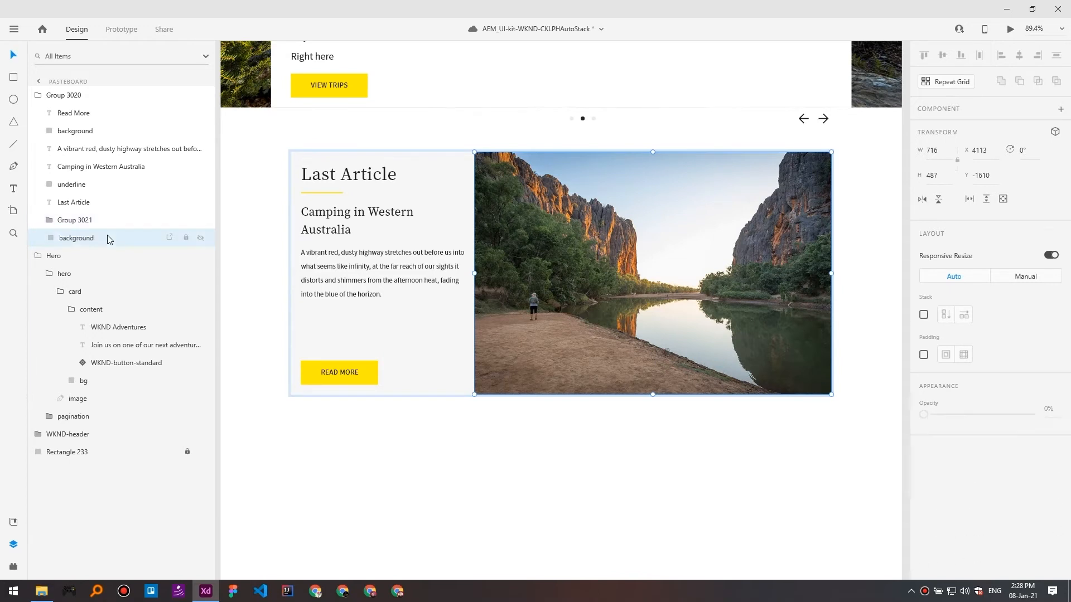
Try to group the Last Article heading, underline, subtitle, description and button background, and undo the grouping.
left_click(107, 236)
left_click(93, 205)
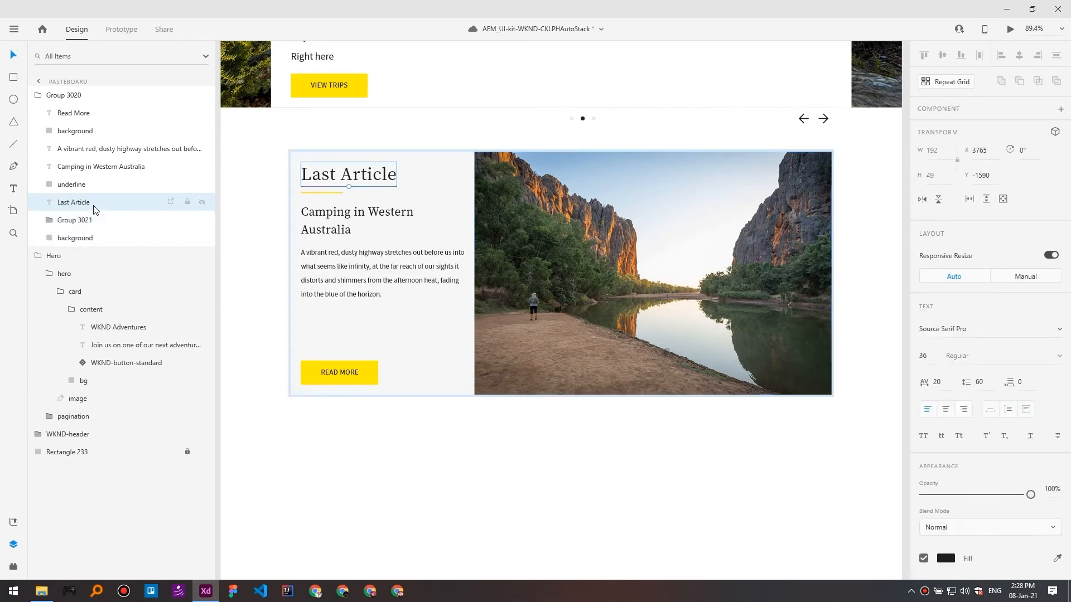
left_click(312, 194, "shift")
left_click(319, 219, "shift")
left_click(331, 253, "shift")
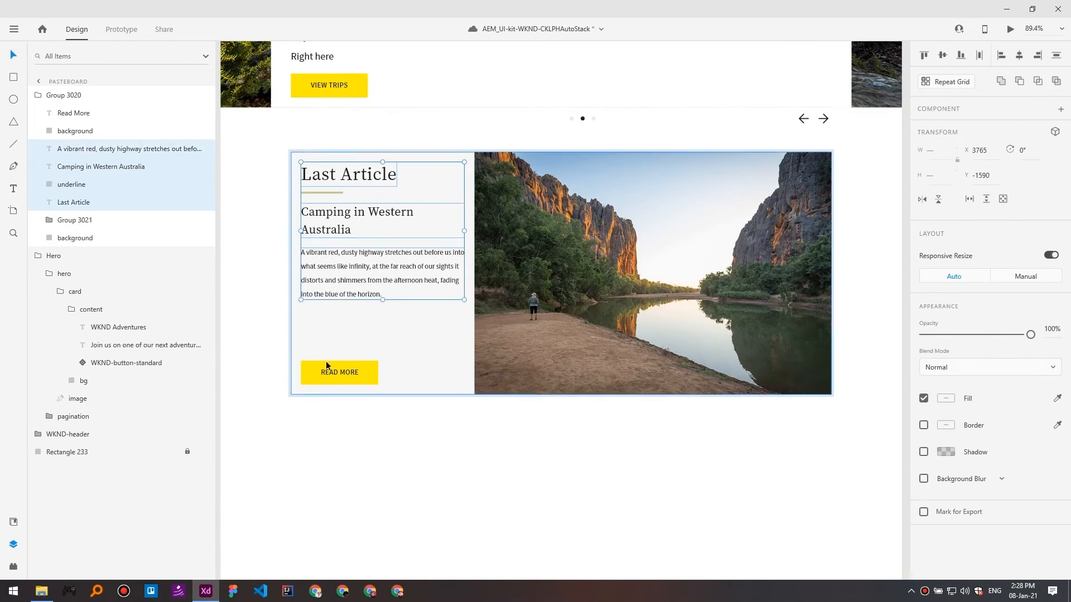
left_click(327, 368, "shift")
key("ctrl+g")
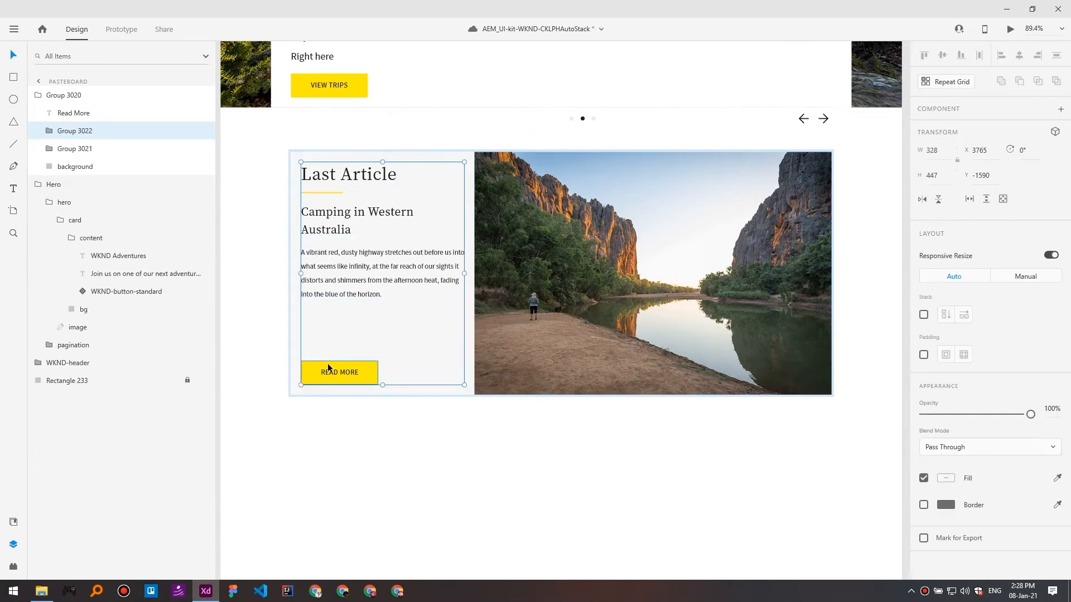
key("Escape")
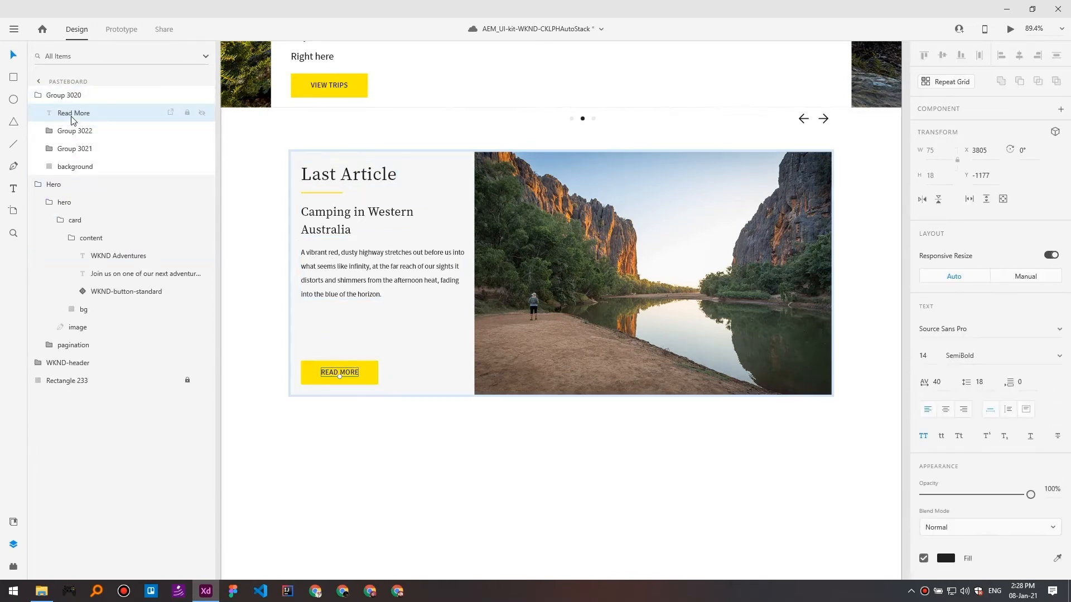
key("ctrl+z")
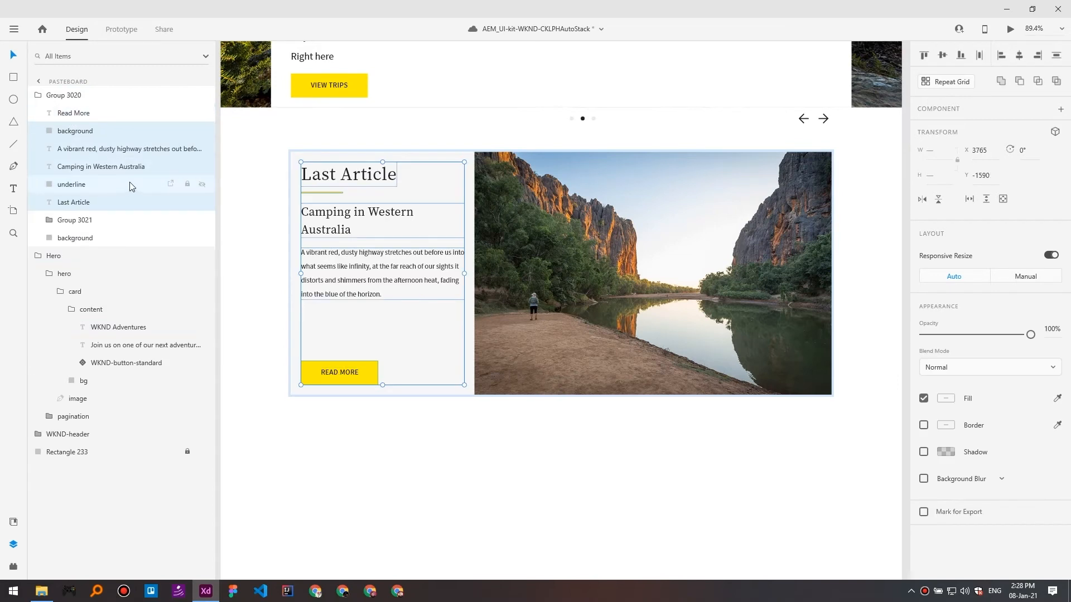
Compare the loose READ MORE button layers in the Last Article section with the hero's View Trips button component.
left_click(98, 167)
left_click(102, 192)
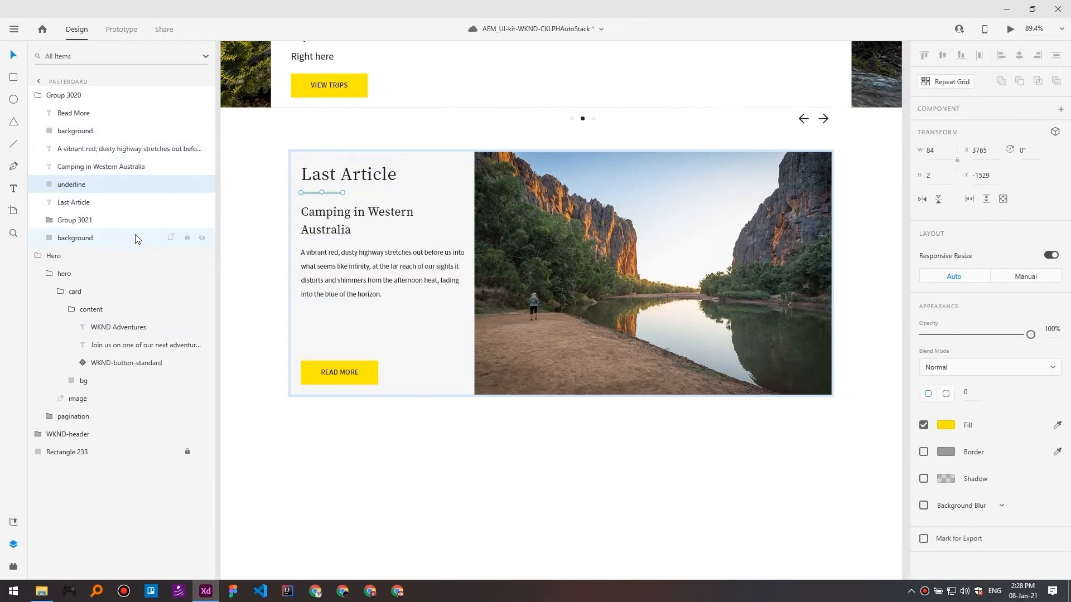
left_click(338, 372)
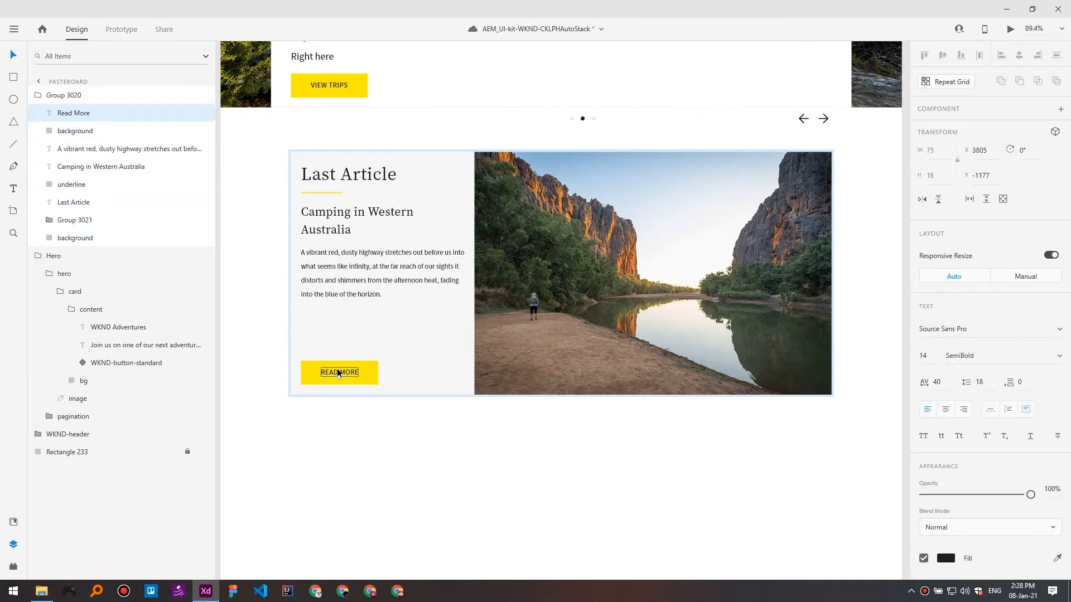
left_click(364, 377)
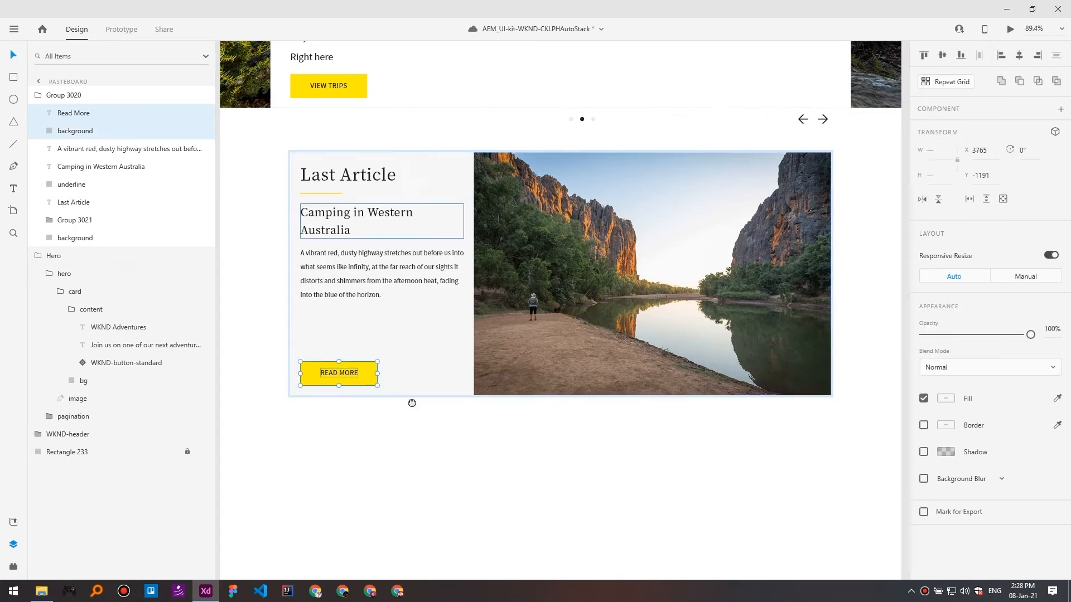
scroll(379, 290, "up", 4)
left_click(386, 316)
left_click(386, 318, "ctrl")
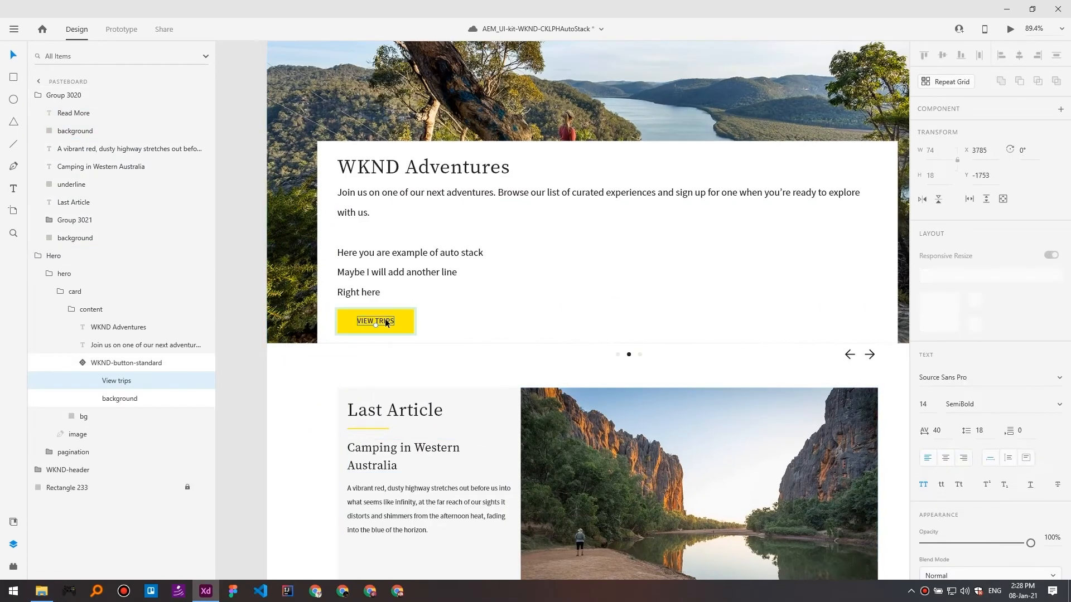
left_click(120, 369)
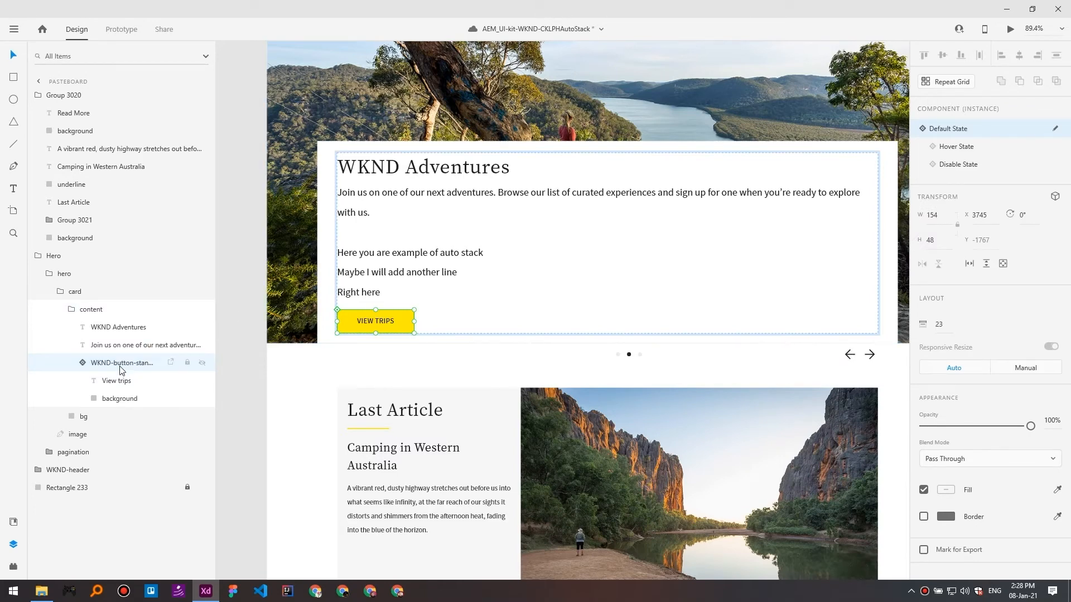
Try replacing the hero button's text with "Asdasd" and undo the edit.
double_click(394, 321)
type("Asdasd")
key("ctrl+z")
key("Escape")
key("ctrl+z")
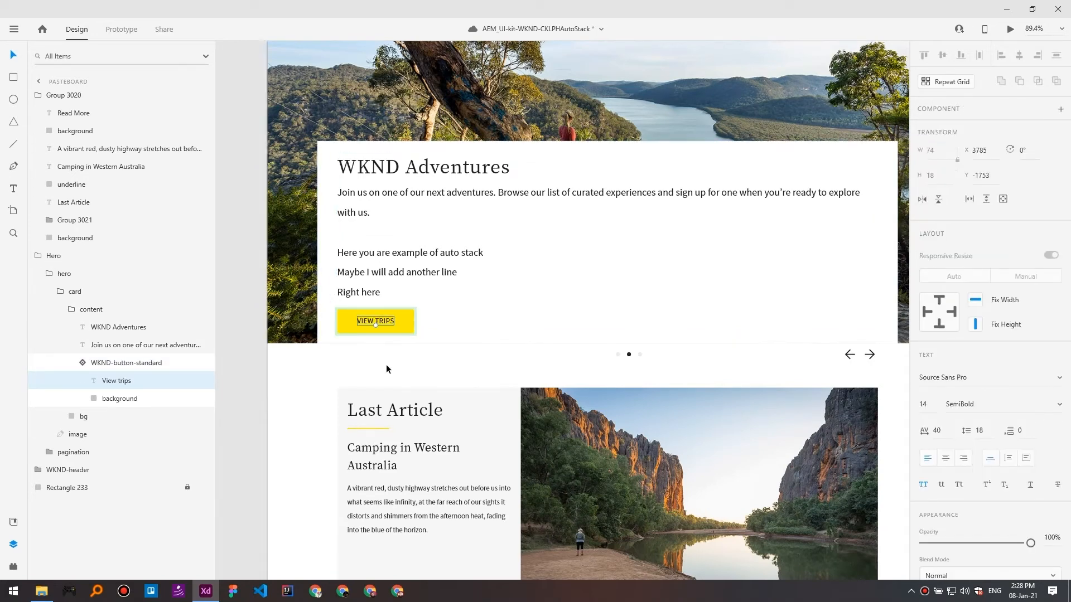
Try to ungroup the WKND-button-standard component in the hero content and undo it.
left_click_drag(448, 315, 417, 274)
left_click(110, 366)
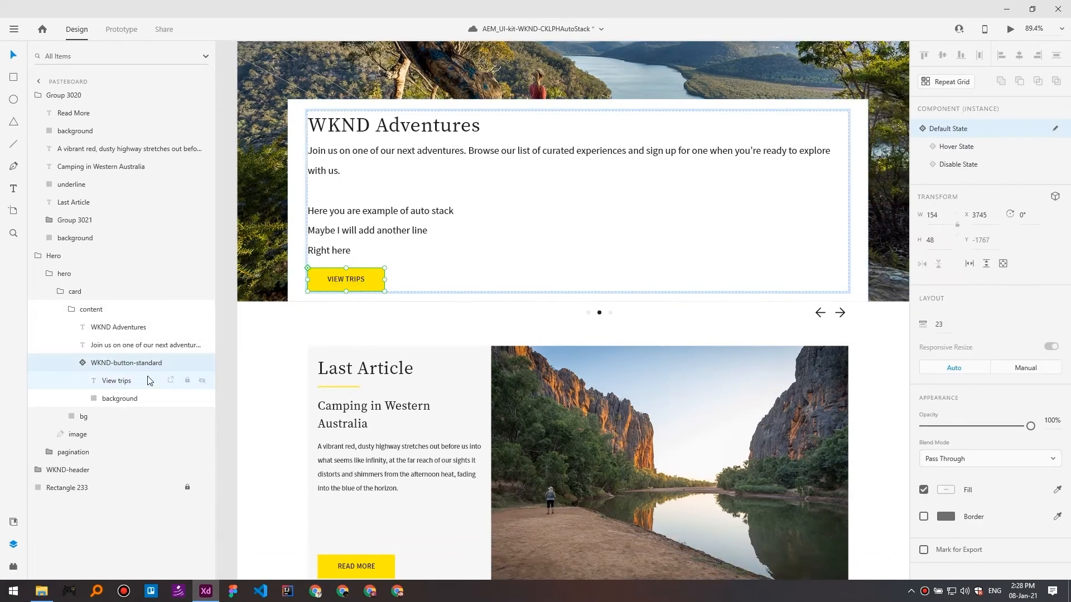
key("ctrl+shift+g")
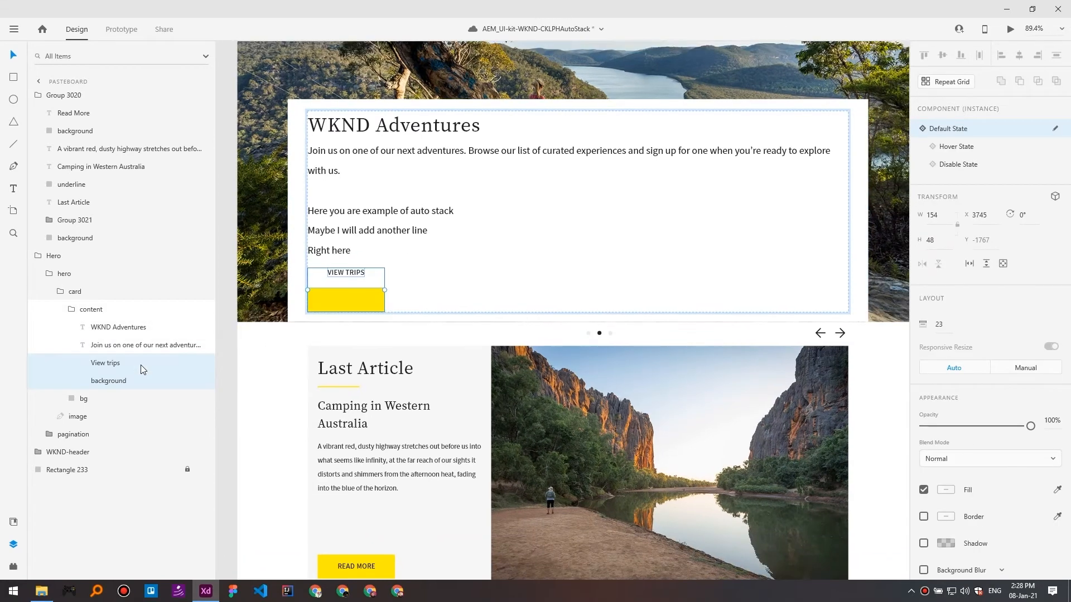
key("ctrl+z")
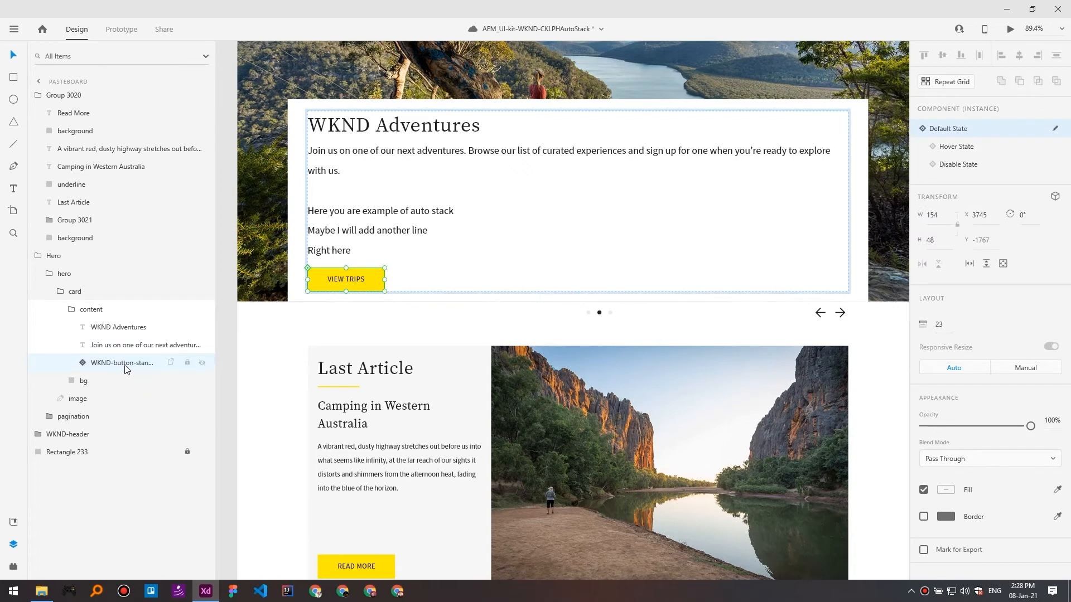
Group the hero button's View trips text and background inside WKND-button-standard, and ungroup the component to leave a plain group.
left_click(84, 365)
left_click(105, 381)
left_click(127, 399, "shift")
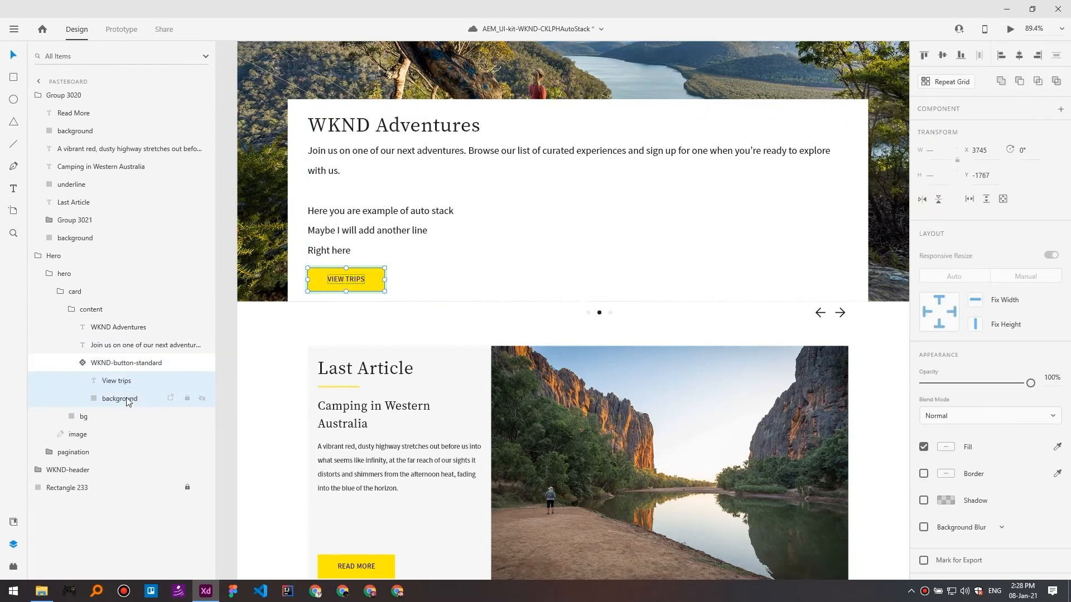
key("ctrl+g")
left_click(122, 364)
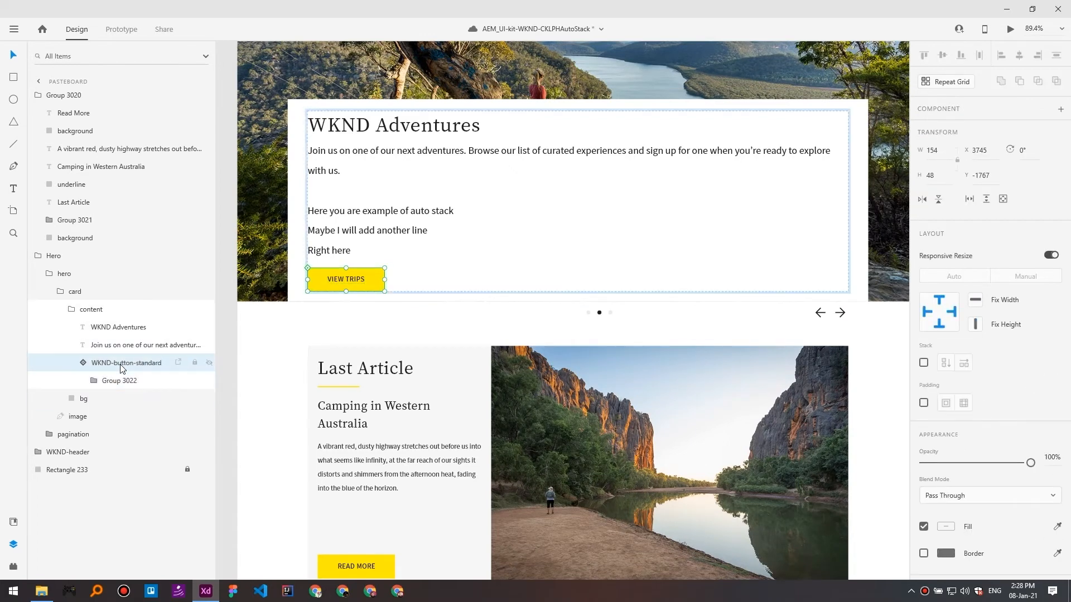
key("ctrl+shift+g")
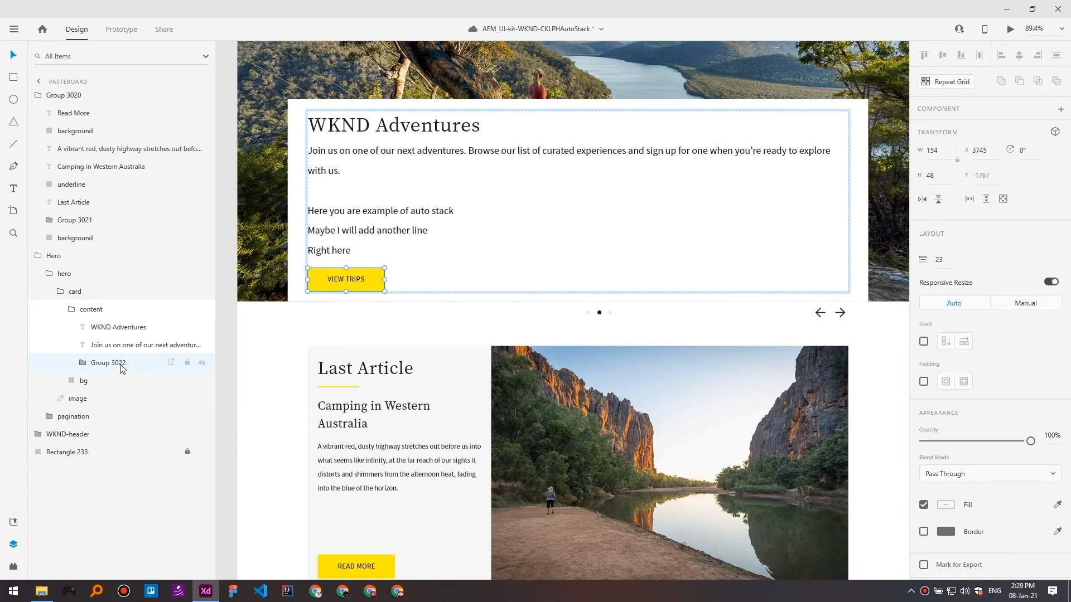
Turn the hero button group into a new component named PrimaryBTN.
left_click(84, 363)
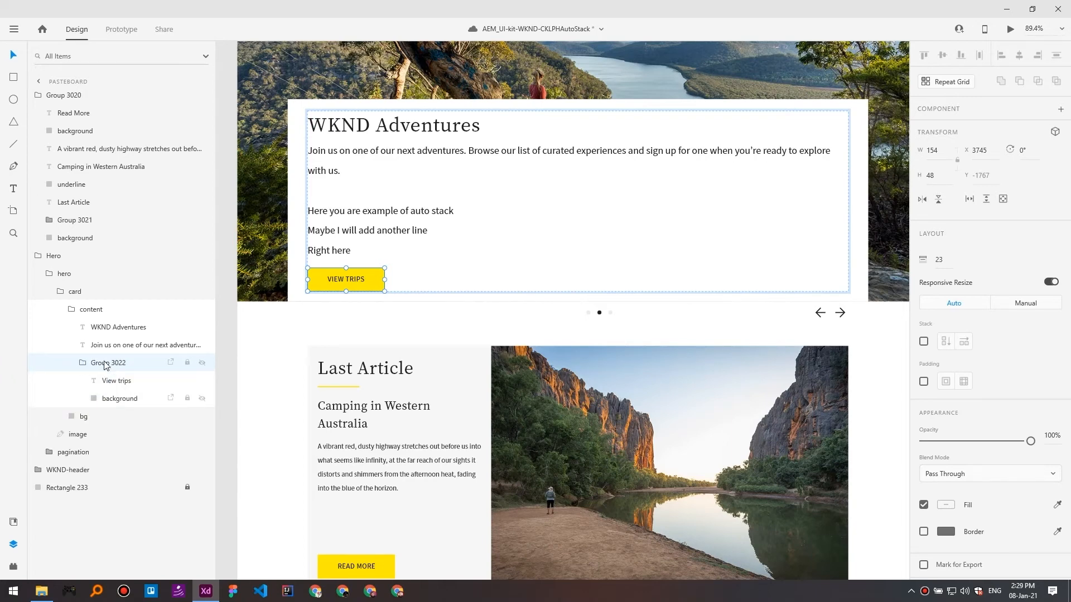
key("ctrl+k")
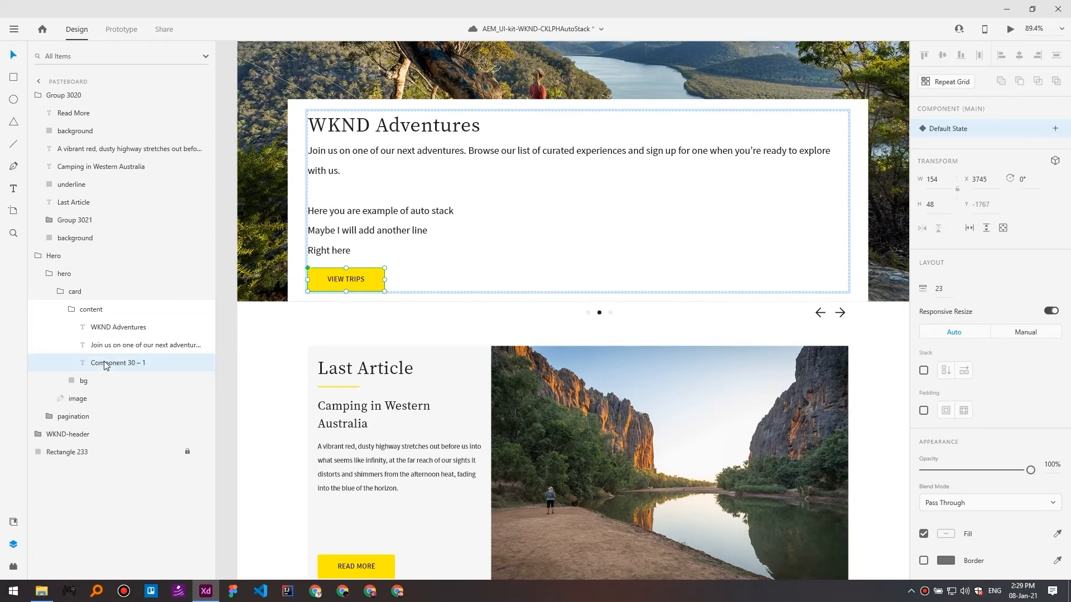
double_click(109, 363)
type("bu")
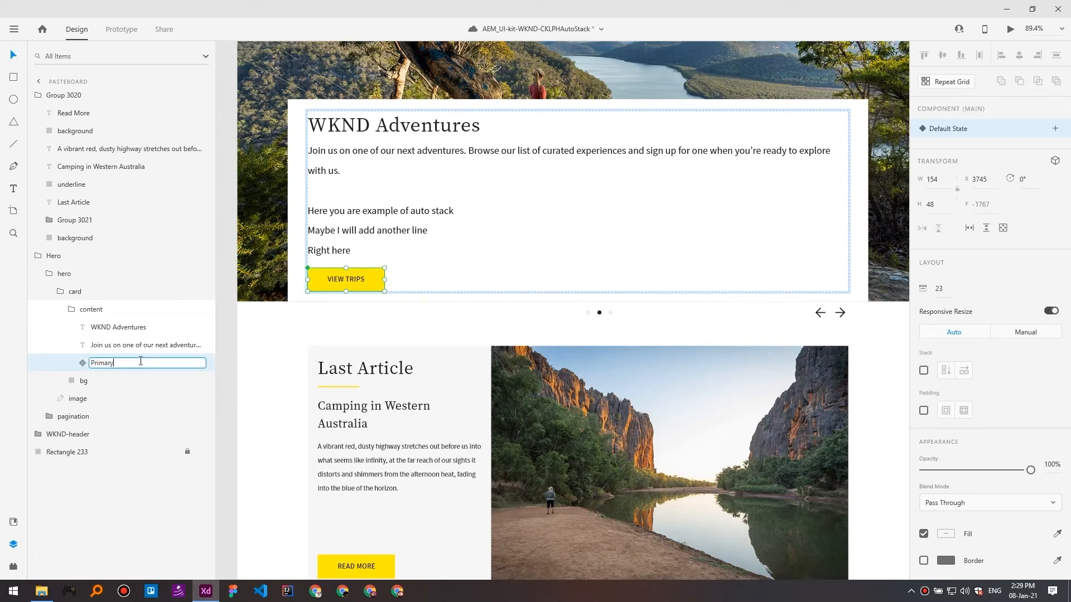
key("Return")
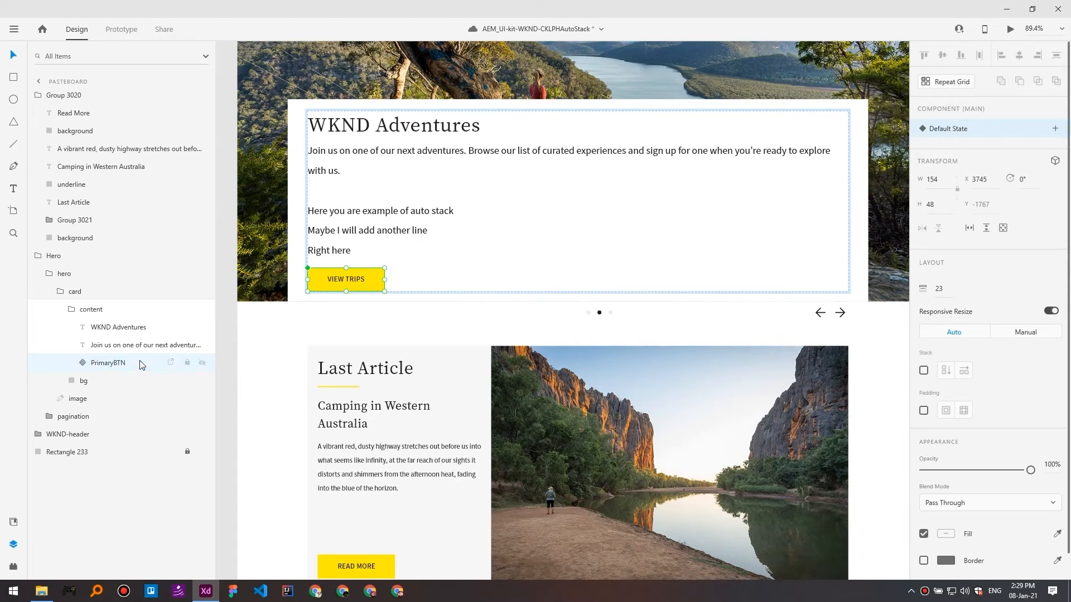
Enable padding on the PrimaryBTN component.
left_click(76, 363)
left_click(107, 382)
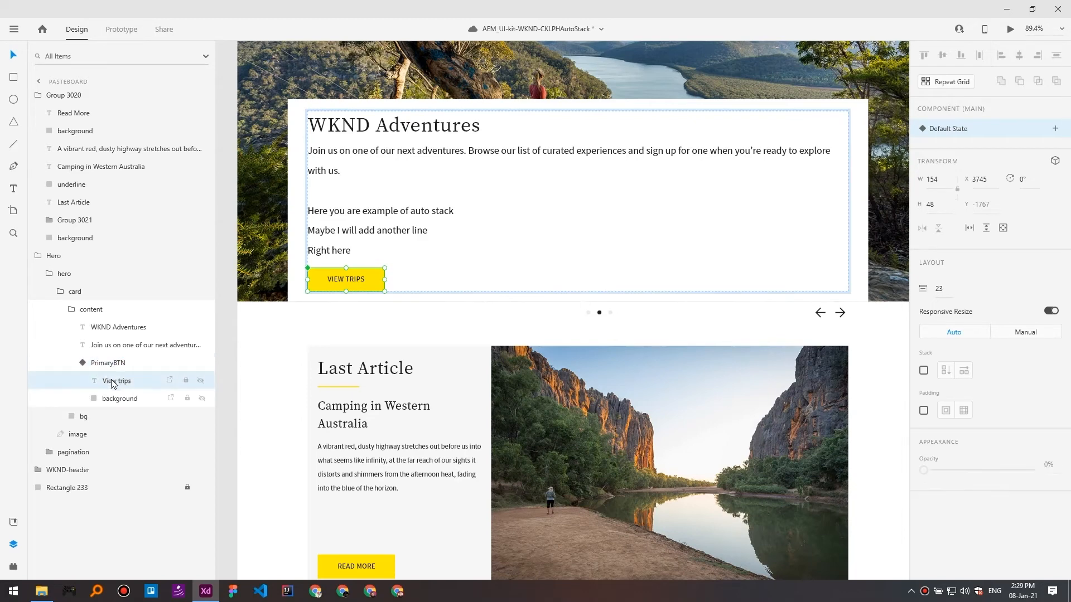
left_click(117, 400, "shift")
left_click(108, 363)
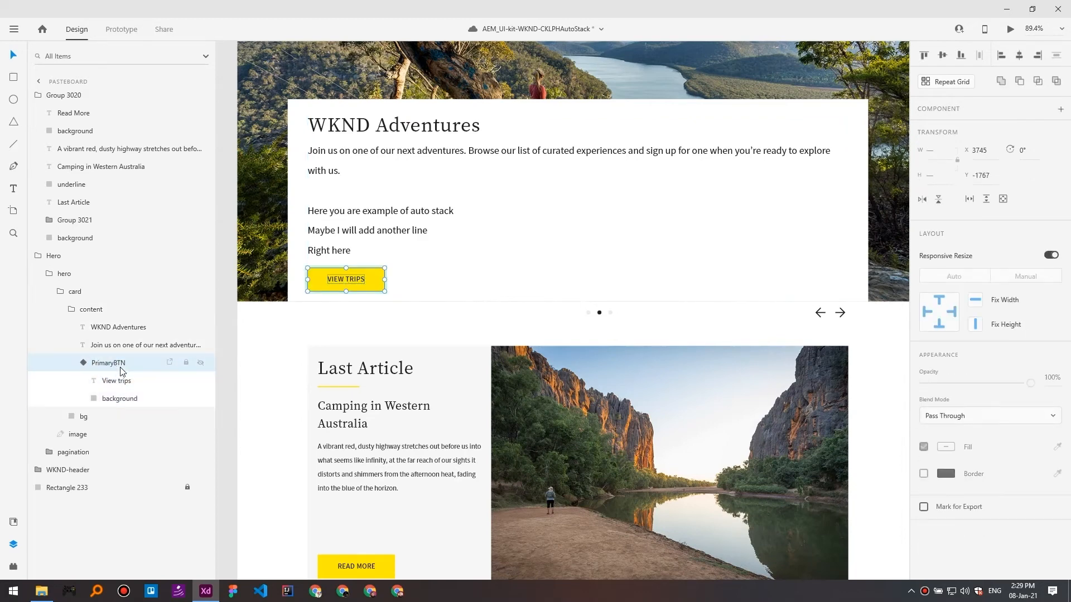
left_click(924, 411)
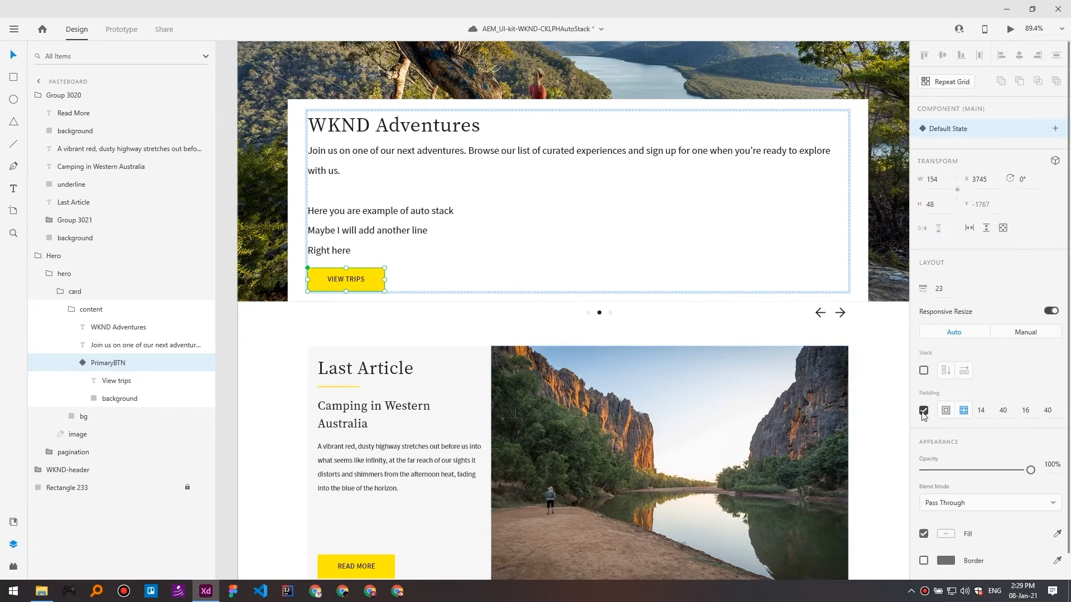
Try the button text "Learn more" in PrimaryBTN and undo the edit.
double_click(349, 280)
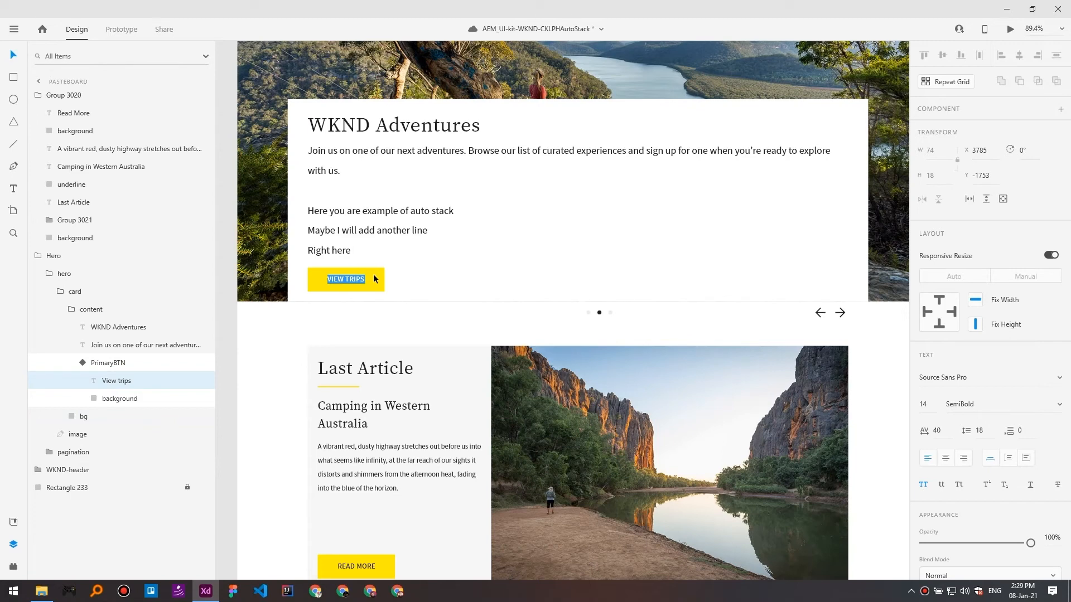
type("Learn more")
key("Escape")
key("ctrl+z")
key("Escape")
Paste a PrimaryBTN instance into the Last Article group and place it over the READ MORE button.
scroll(413, 257, "down", 2)
scroll(412, 246, "down", 2, "ctrl")
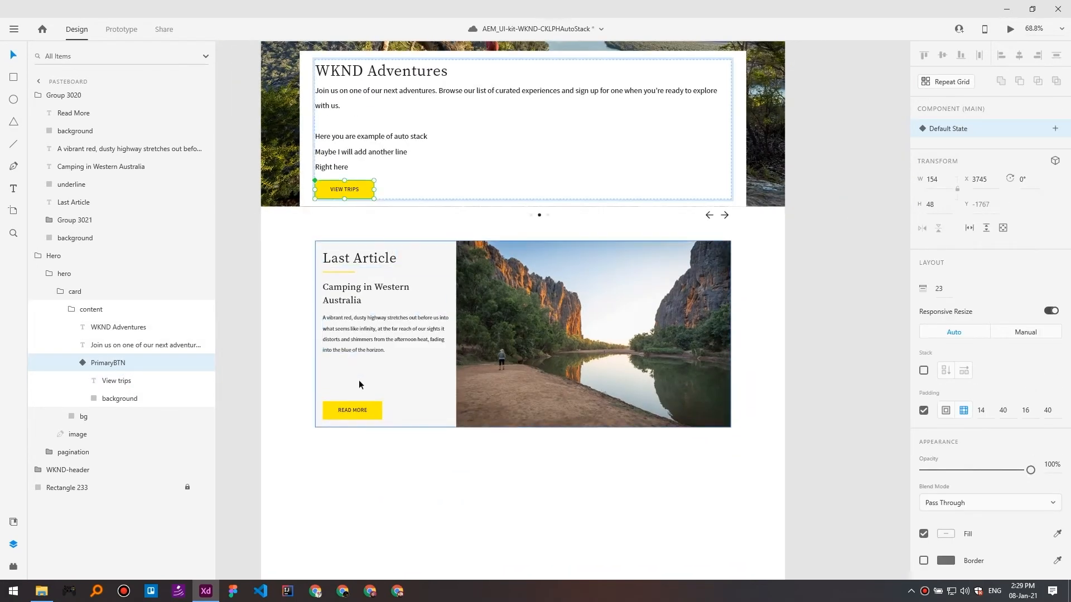
key("ctrl+v")
key("ctrl+z")
left_click(363, 415)
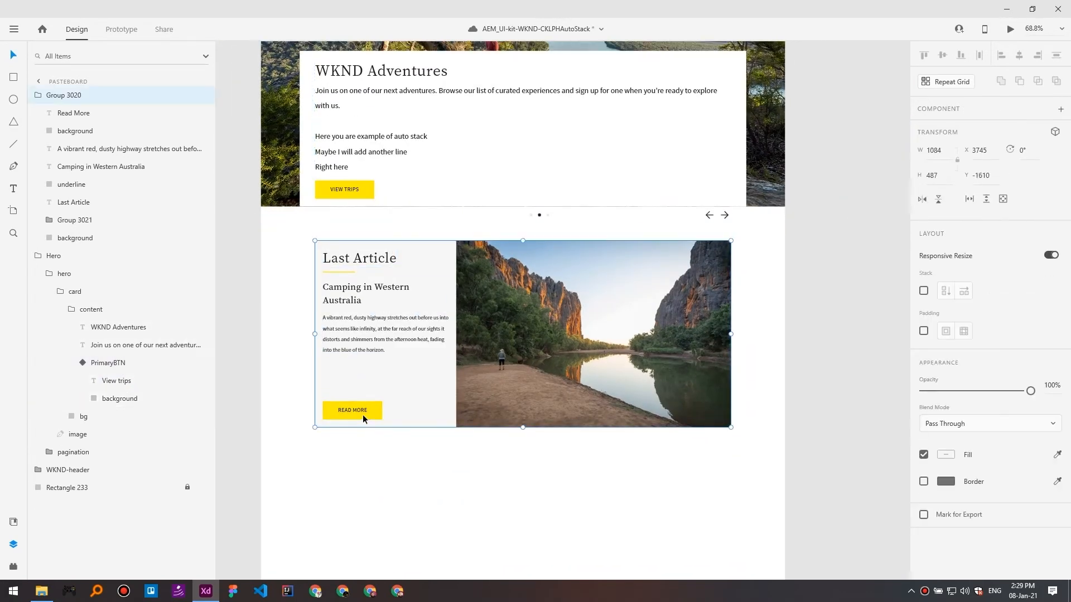
left_click(362, 414)
key("ctrl+v")
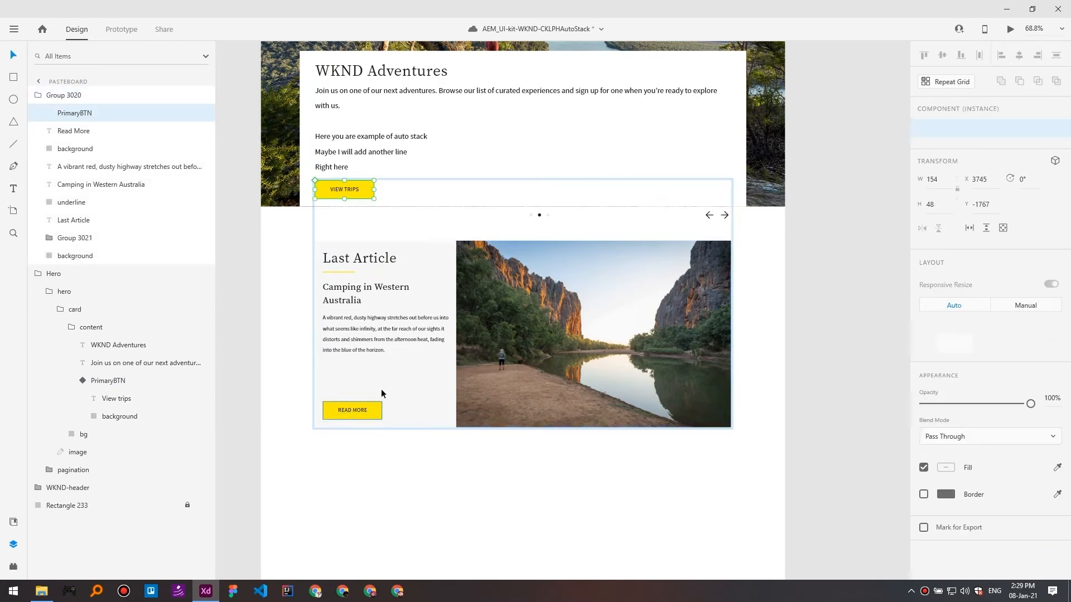
left_click_drag(352, 193, 361, 412)
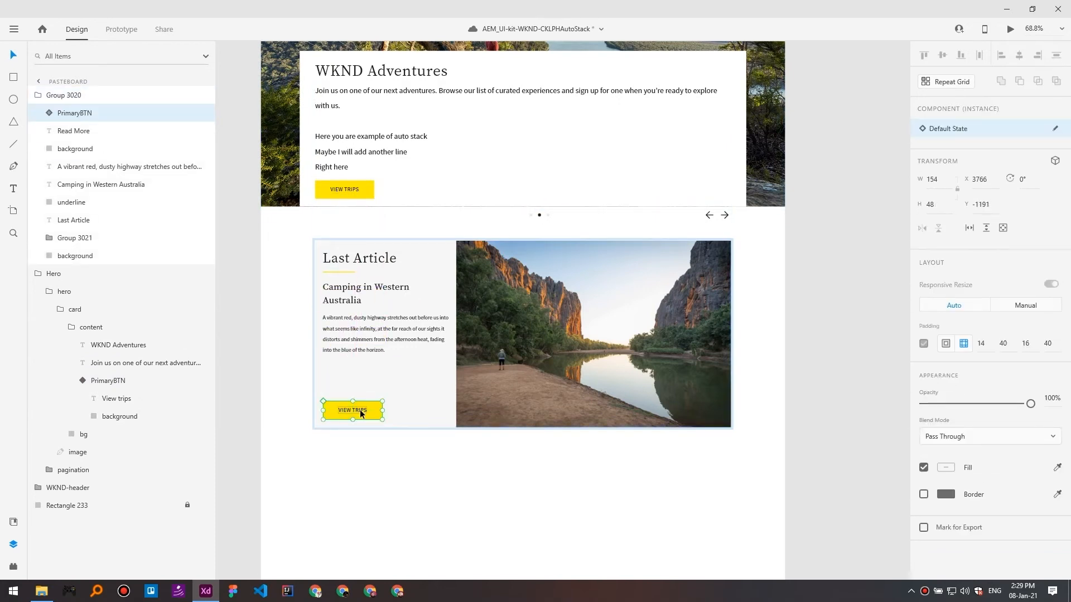
Delete the old Read More text and its button background from the Last Article group.
left_click(84, 148)
left_click(87, 130, "shift")
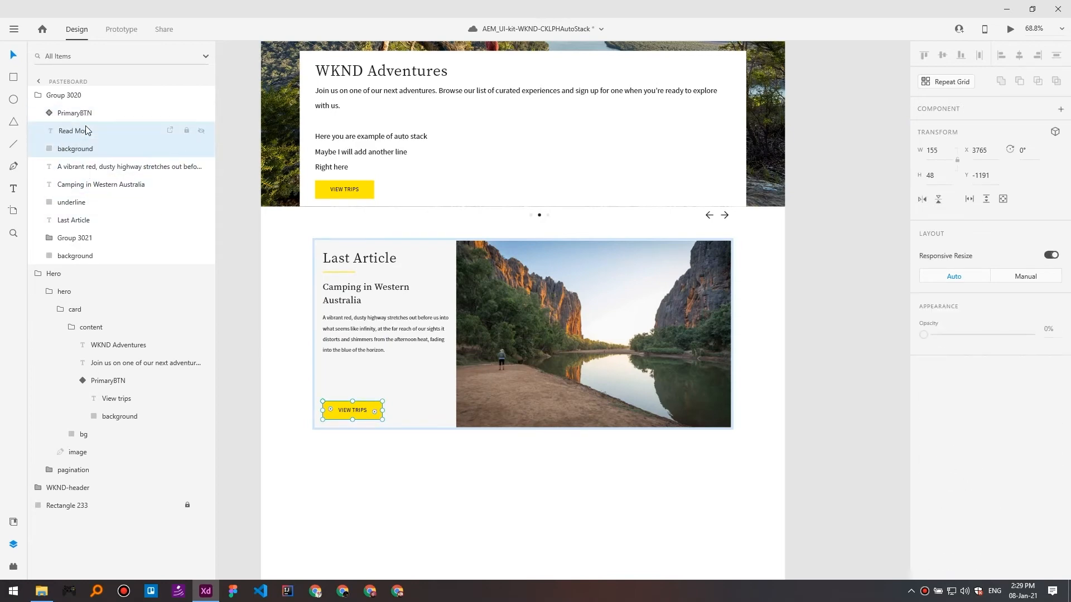
key("Delete")
Group the Last Article heading, underline, subtitle, description and PrimaryBTN button together.
scroll(345, 312, "down", 1)
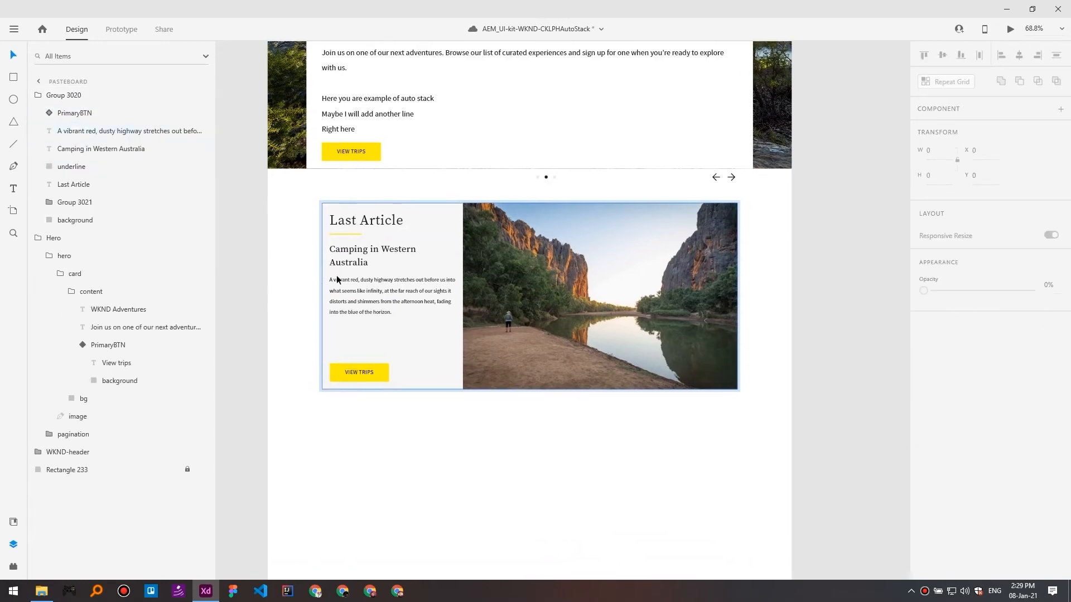
scroll(363, 391, "up", 3)
left_click(362, 406)
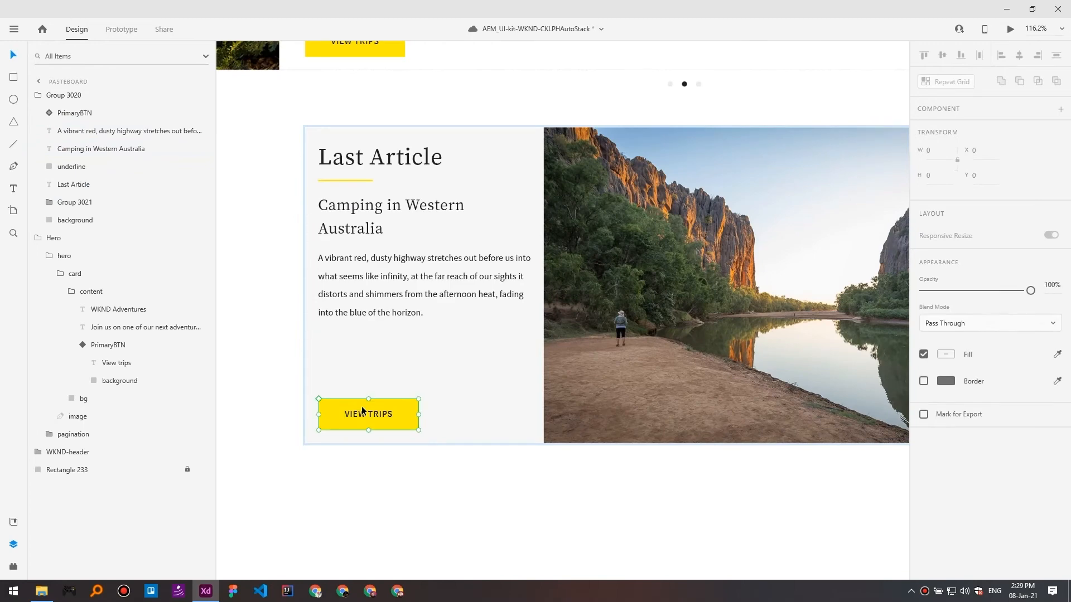
left_click(366, 289, "shift")
left_click(356, 232, "shift")
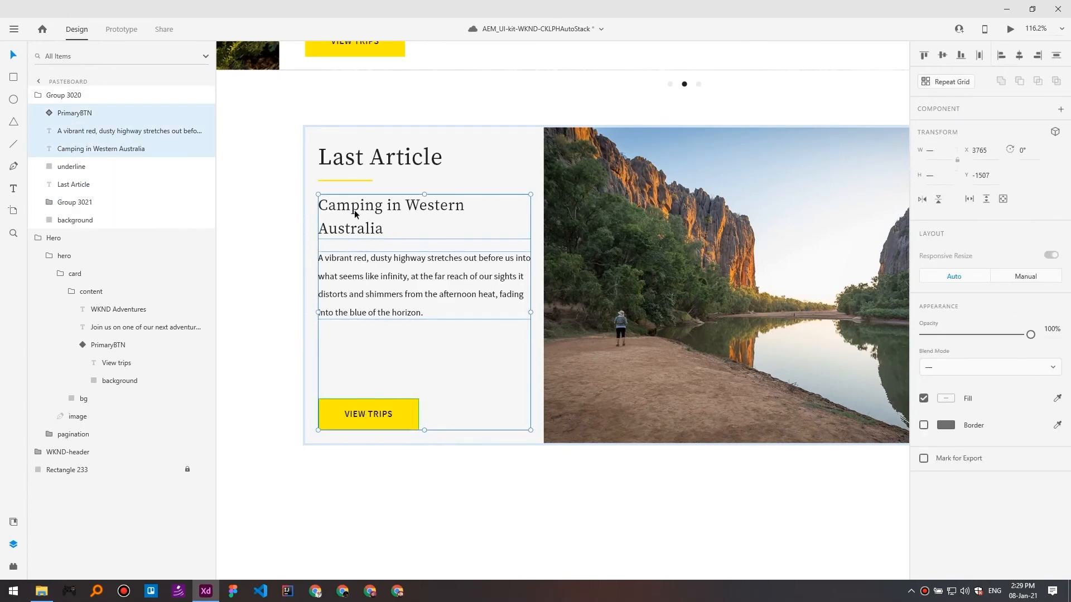
left_click(350, 180, "shift")
left_click(352, 163, "shift")
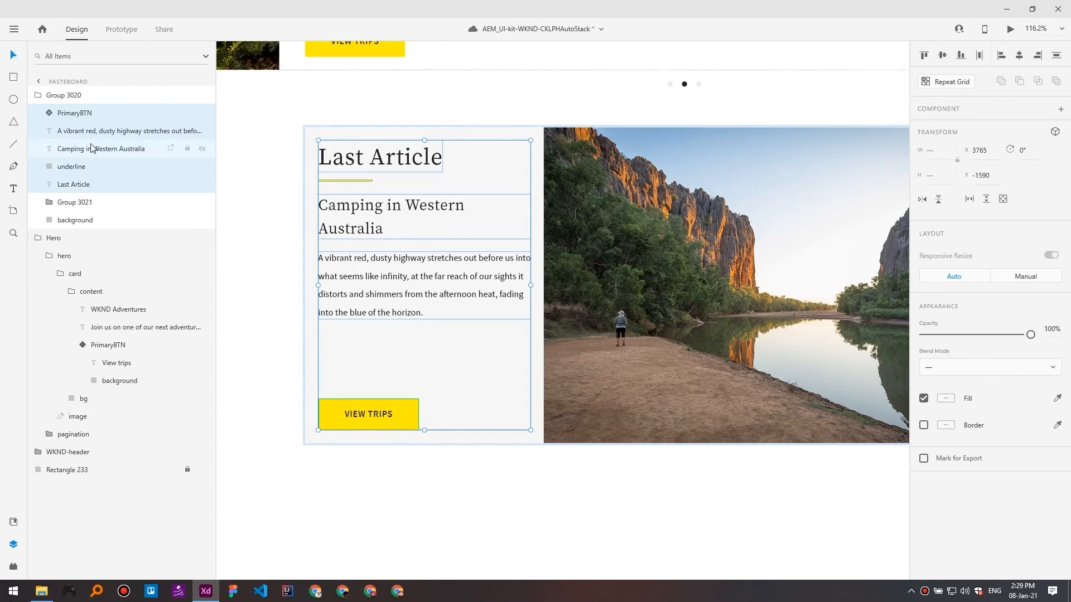
key("ctrl+g")
Name the new text and button group leftContent and the river photo's group Right Content.
double_click(90, 112)
key("BackSpace")
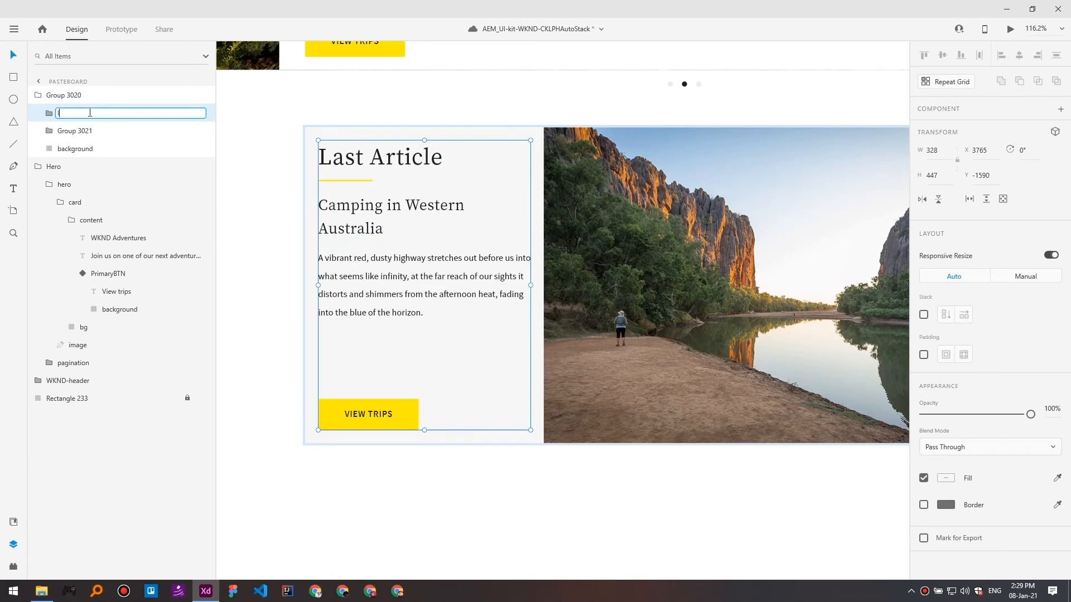
type("leftContent")
key("Return")
double_click(76, 132)
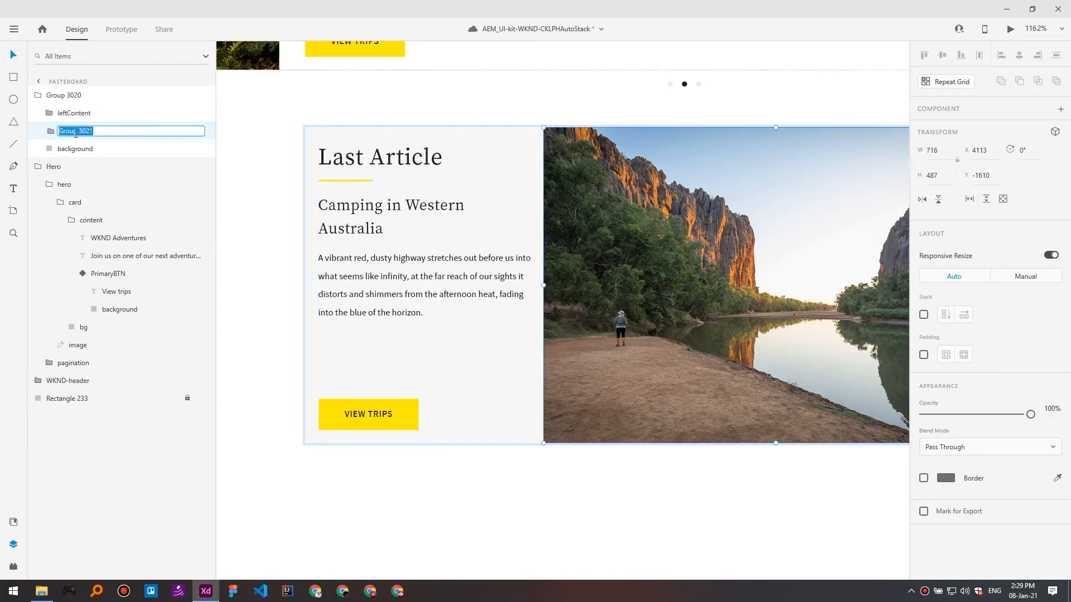
type("Right C")
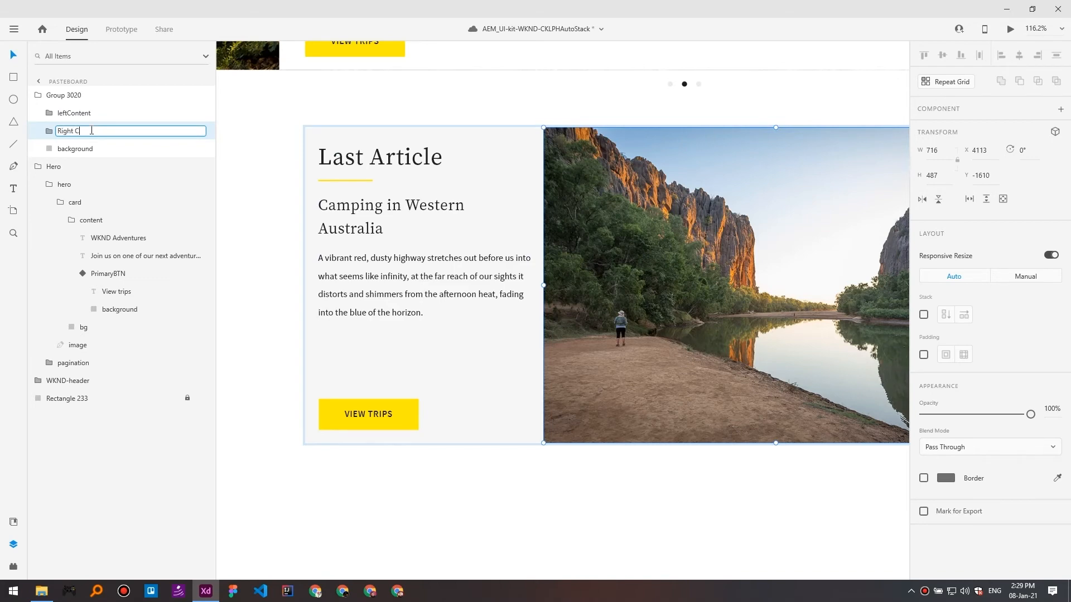
key("Return")
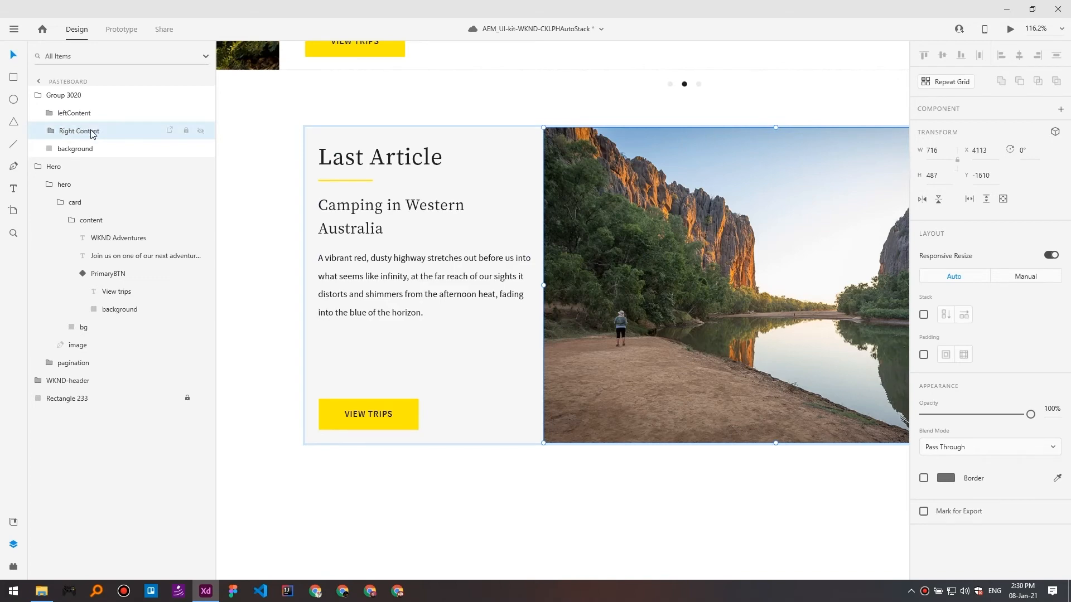
Try to rename the Right Content group without the space between the words.
double_click(91, 133)
key("ctrl+Left")
key("BackSpace")
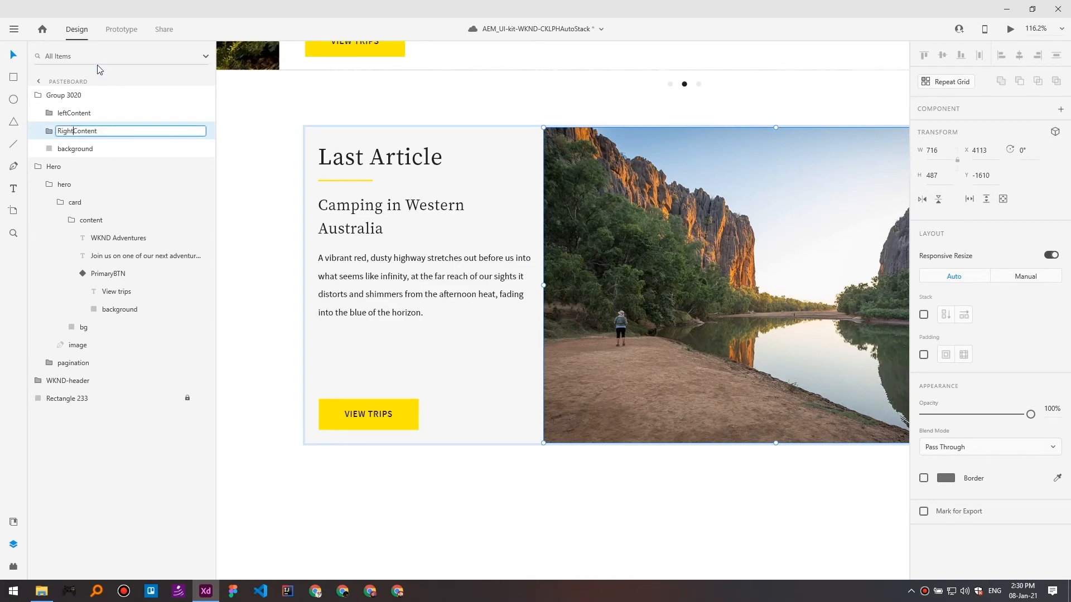
key("Delete")
type("r")
key("Return")
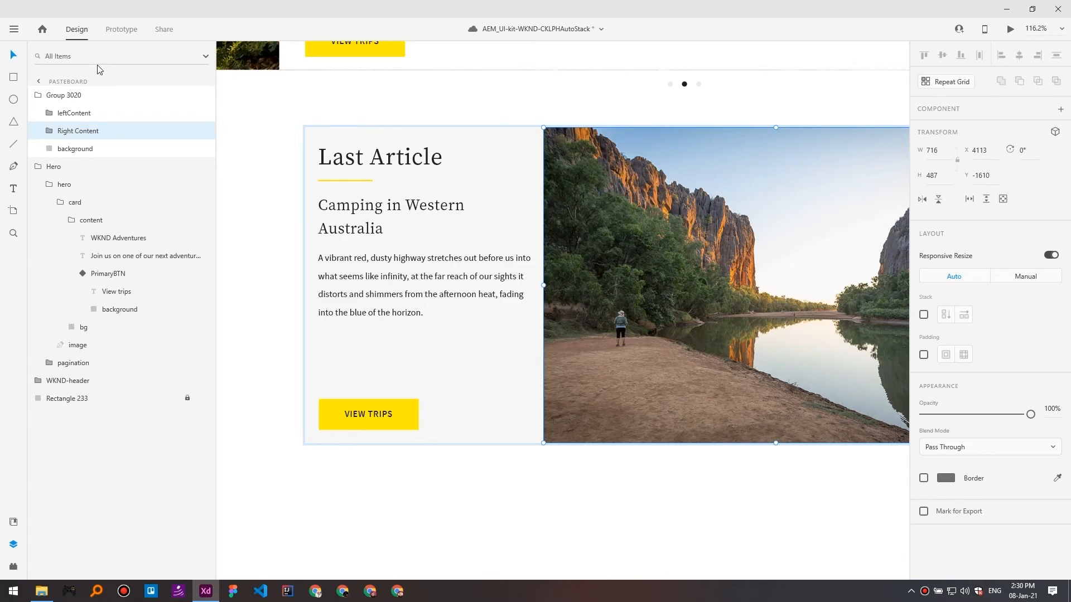
Group leftContent and rightContent together and turn on a horizontal stack for the new group.
left_click(84, 114)
left_click(72, 133, "shift")
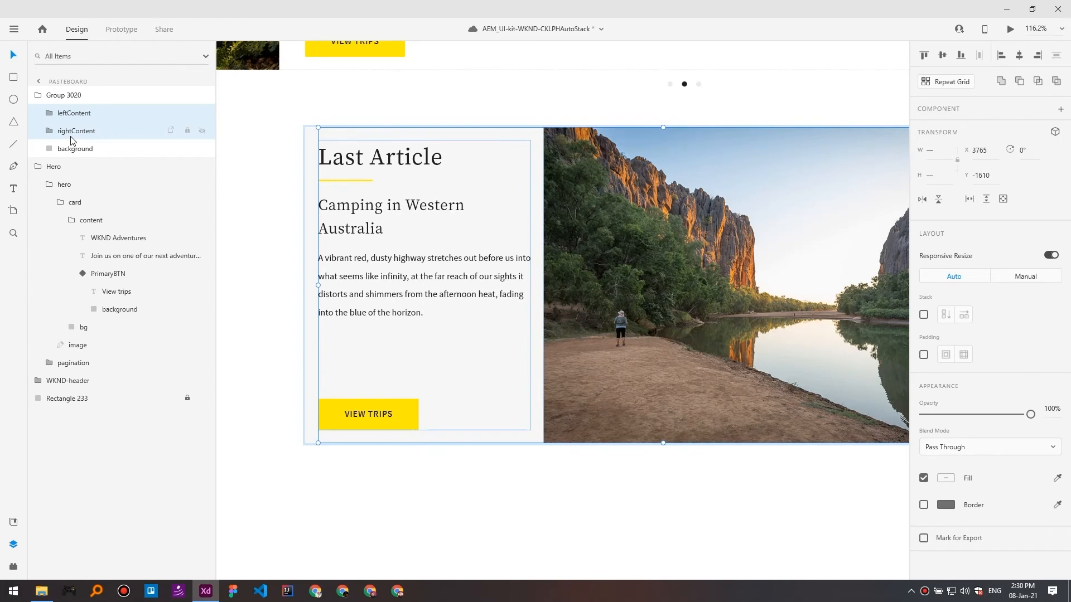
key("ctrl+g")
left_click(924, 314)
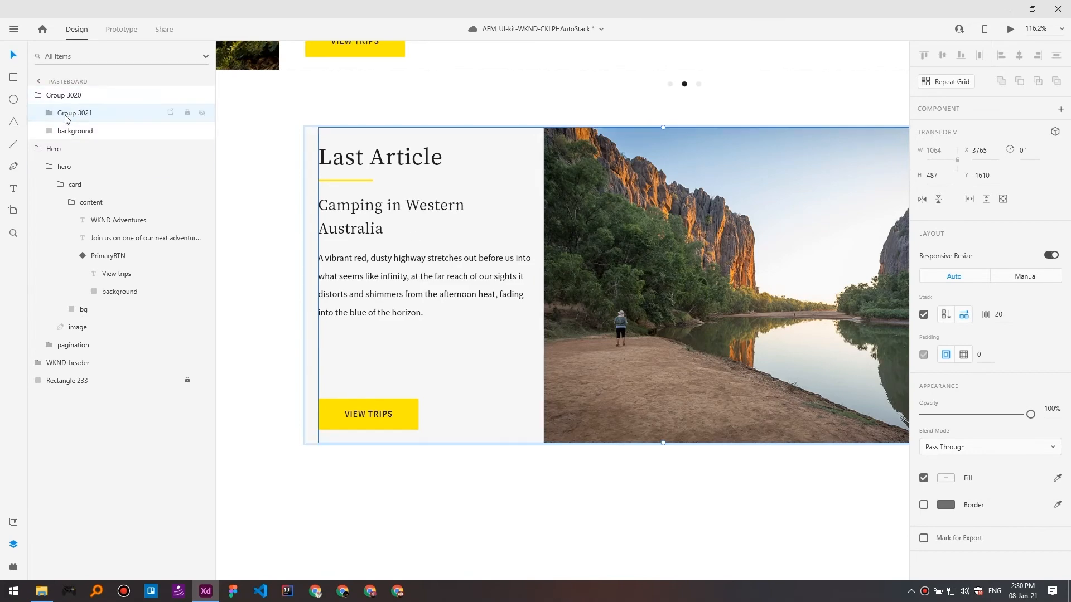
Name the new stacked group contents and its parent group section2.
double_click(112, 110)
type("contents")
key("Return")
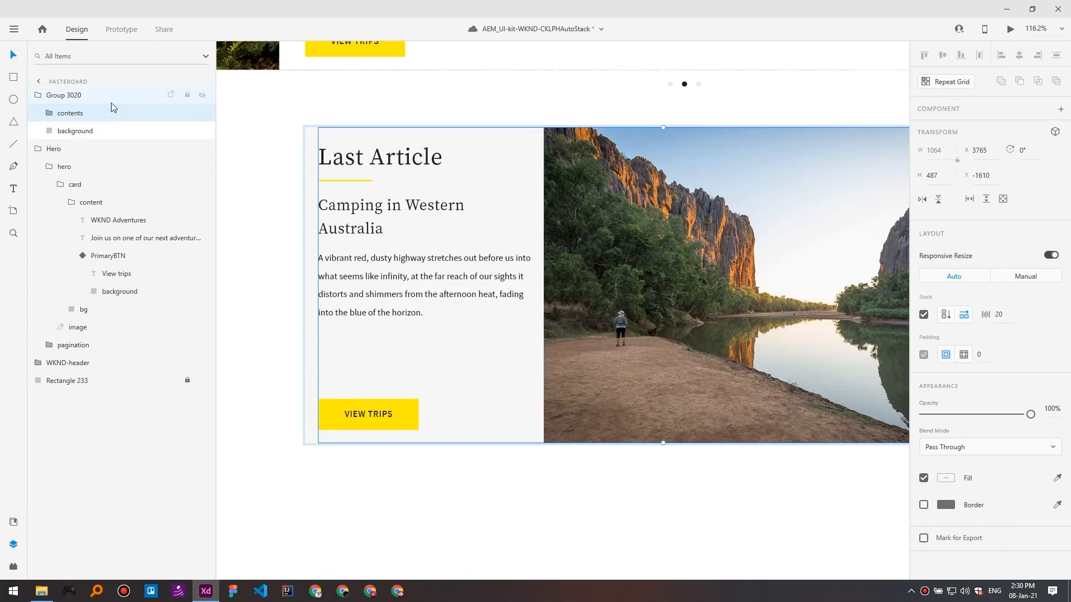
left_click_drag(499, 276, 413, 279)
scroll(410, 273, "down", 2)
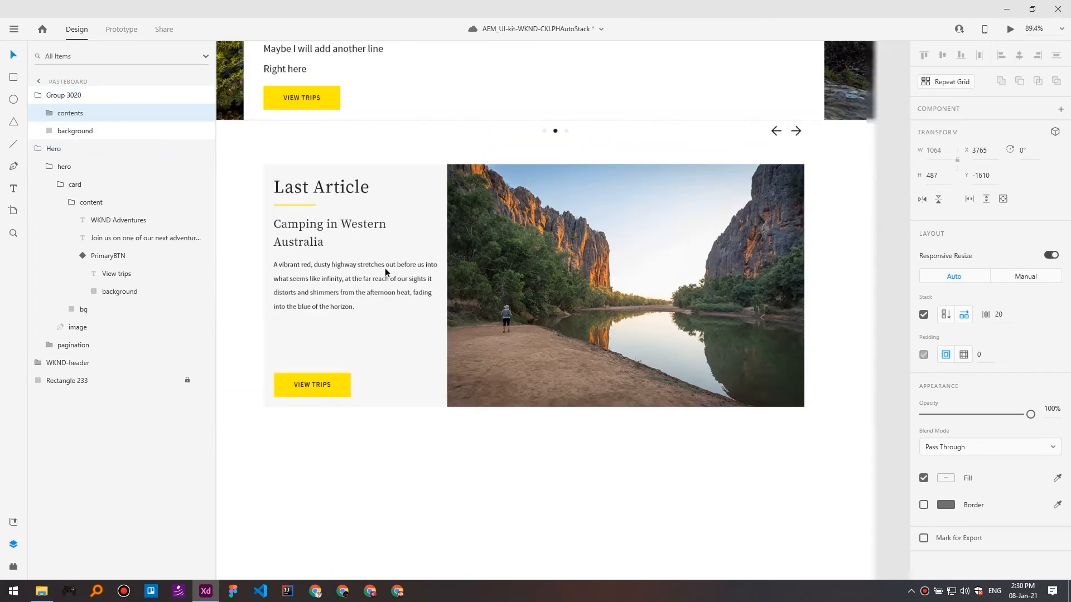
double_click(56, 98)
type("section2")
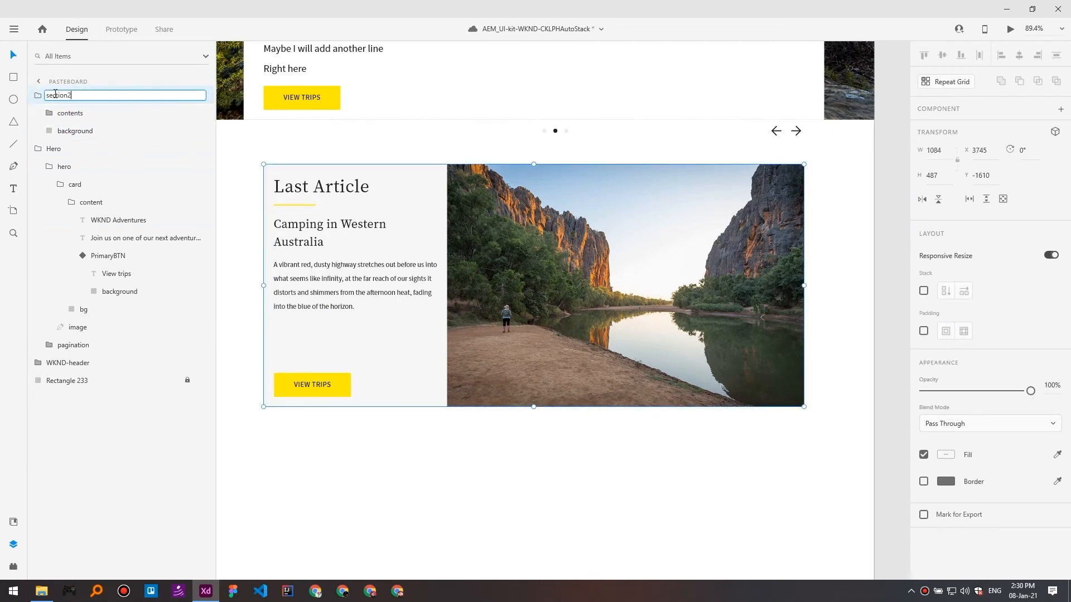
key("Return")
Turn on padding for the section2 group around its background.
left_click(64, 113)
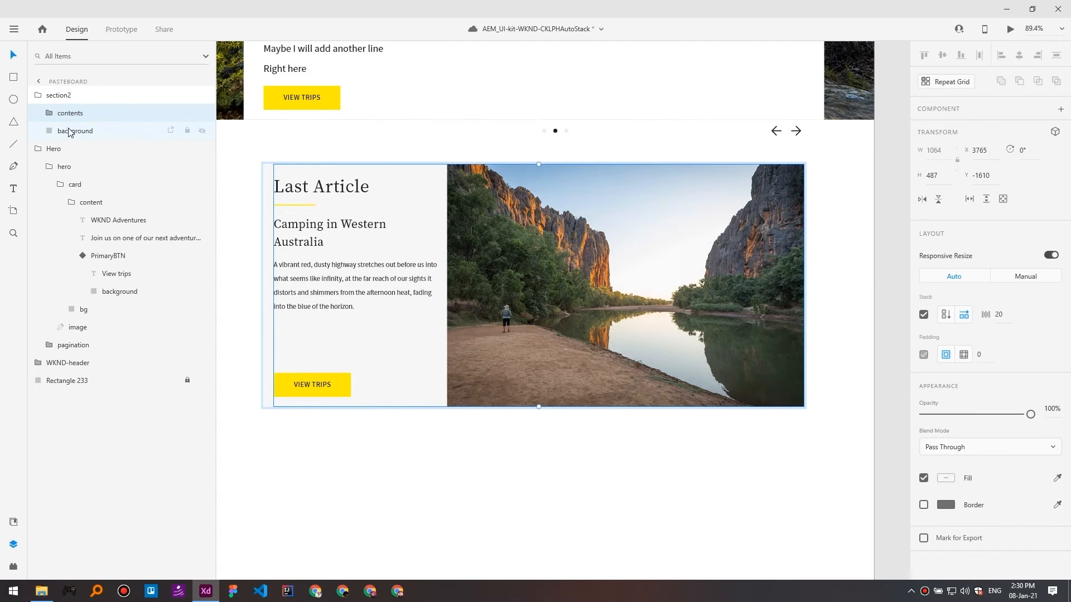
left_click(81, 130)
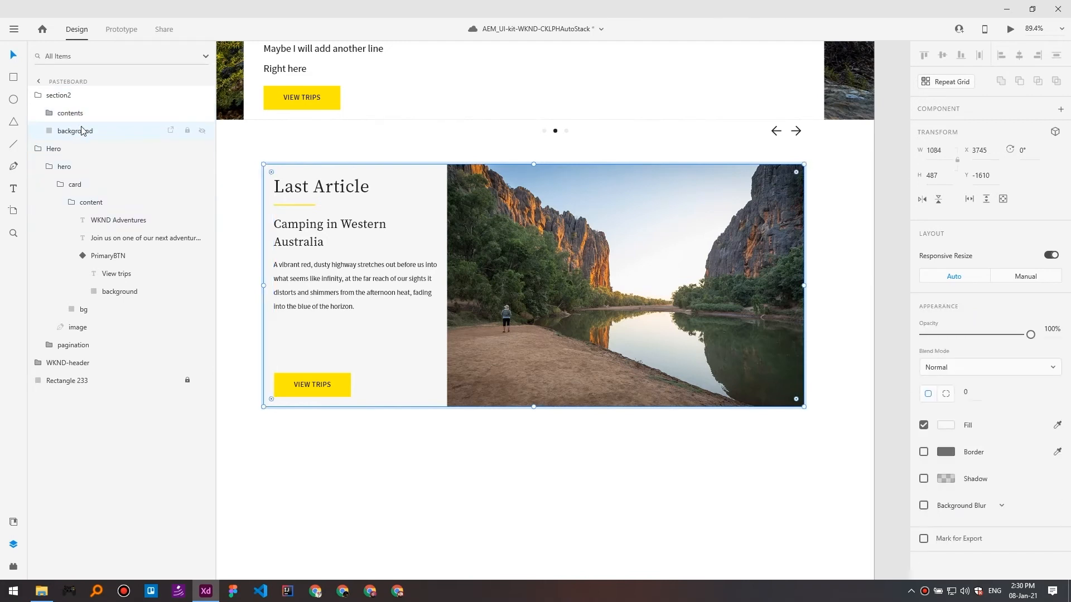
left_click(66, 95)
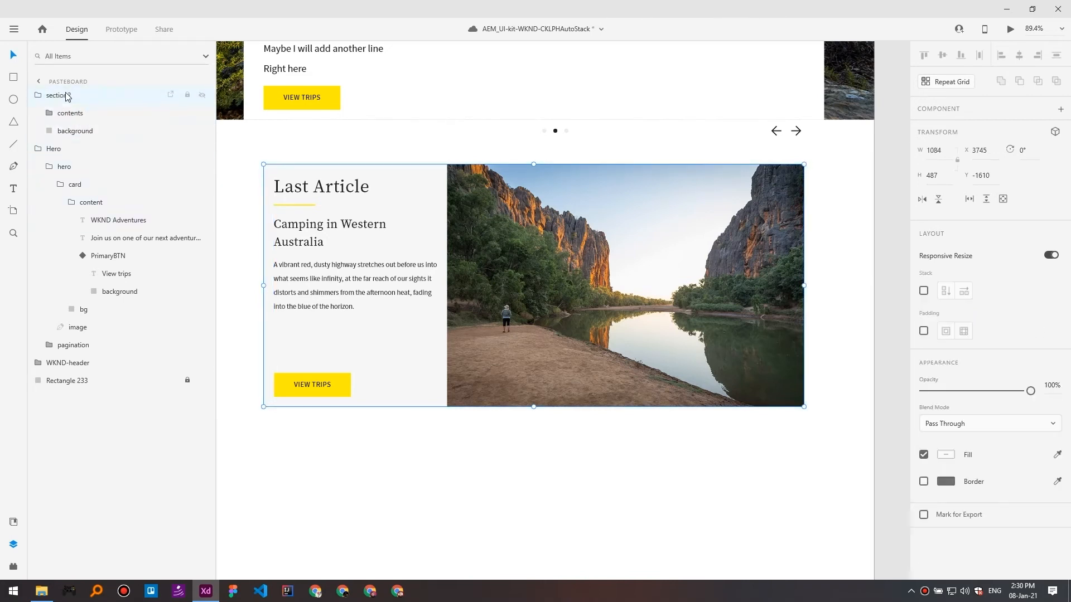
left_click(924, 331)
Set the Last Article description text to auto height and turn on a vertical stack for leftContent.
left_click(80, 112)
double_click(340, 283)
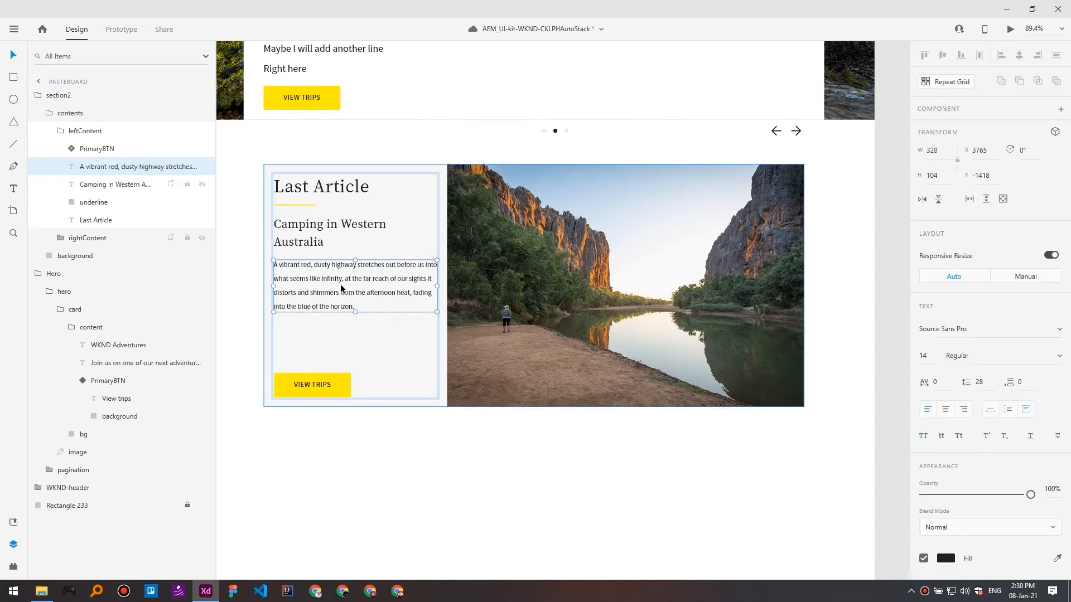
double_click(334, 290)
left_click(362, 316)
triple_click(350, 306)
left_click(380, 301)
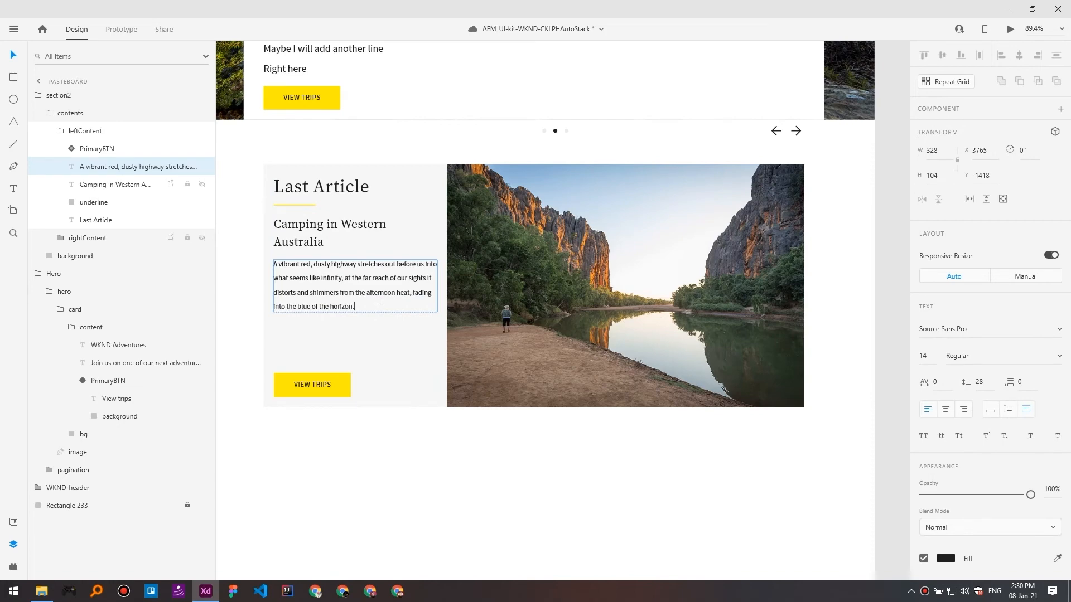
key("Escape")
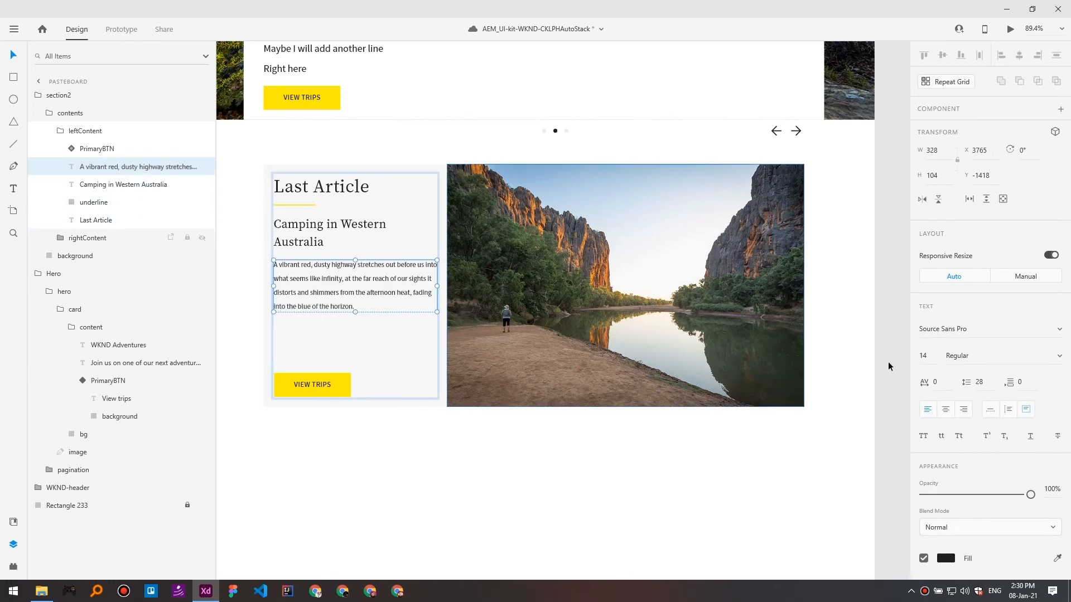
left_click(1008, 416)
key("Escape")
left_click(925, 343)
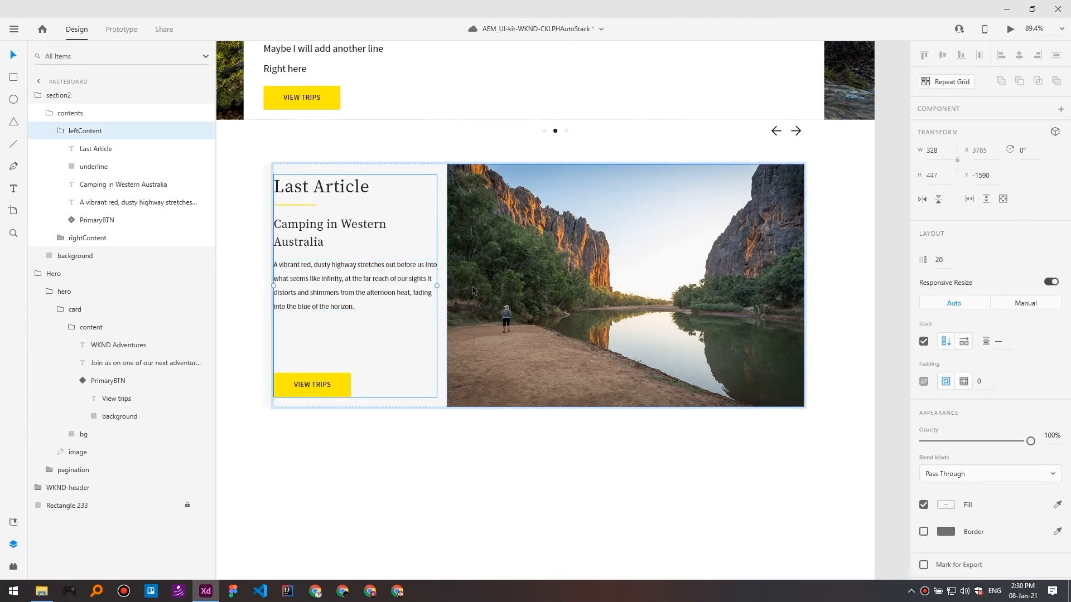
Test the stack by appending the filler lines ashduahd, askodaksod and ajsodjaspd to the Last Article description.
double_click(340, 289)
double_click(335, 302)
left_click(433, 300)
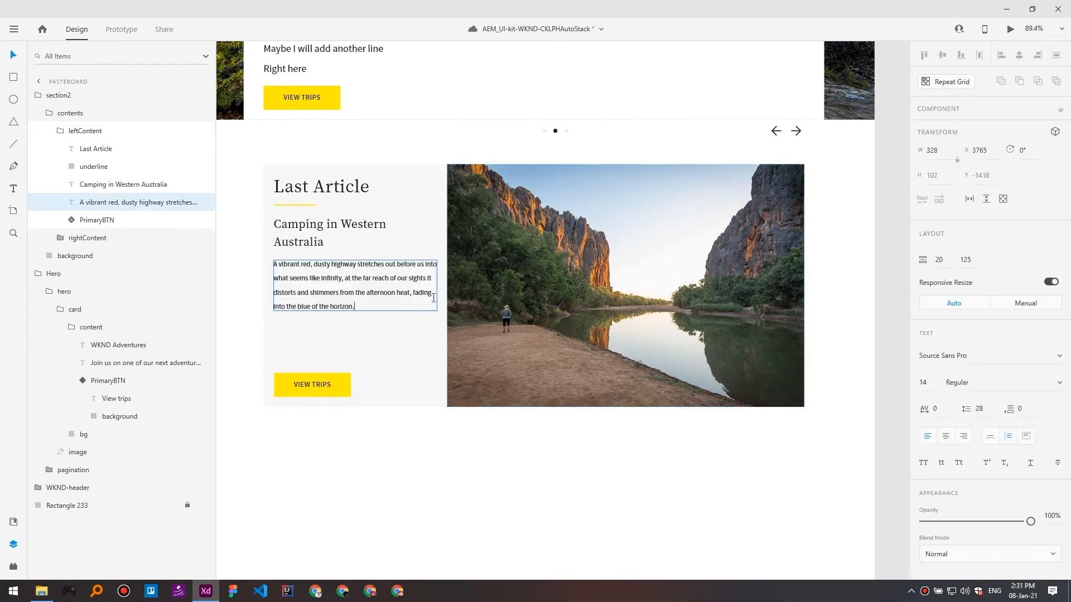
key("Return")
type("ashduahd")
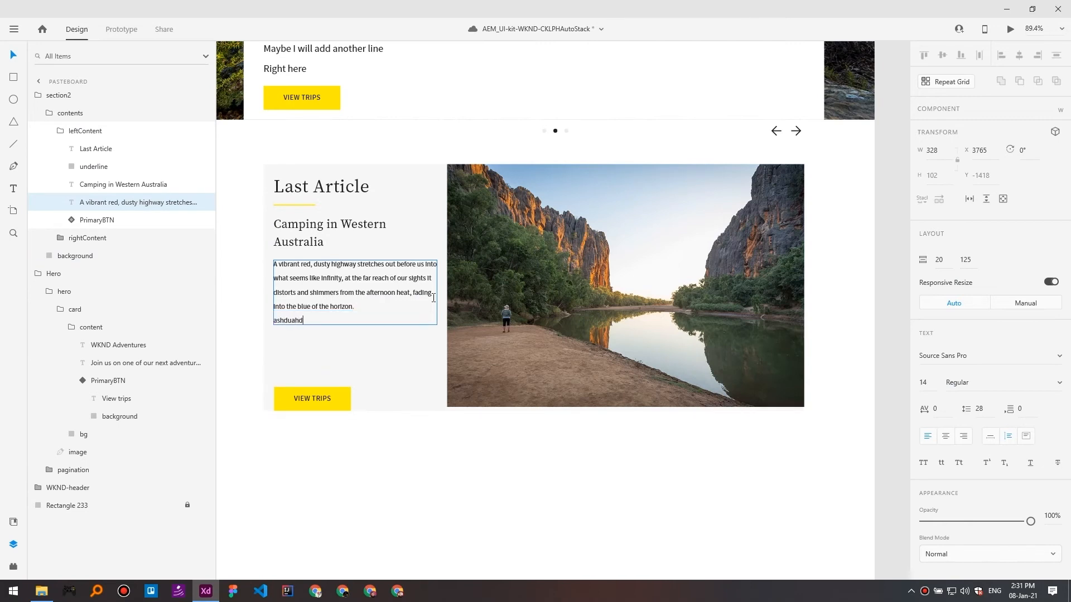
key("Return")
type("askodaksod")
key("Return")
type("ajsodjaspd")
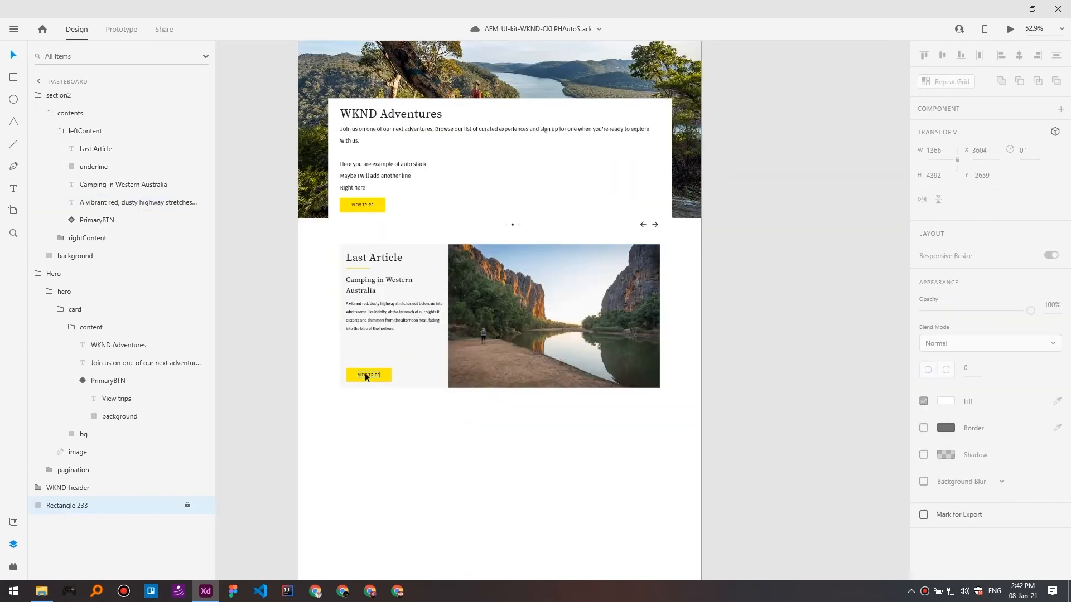
Change the Last Article button label to Read More.
left_click(364, 372, "ctrl")
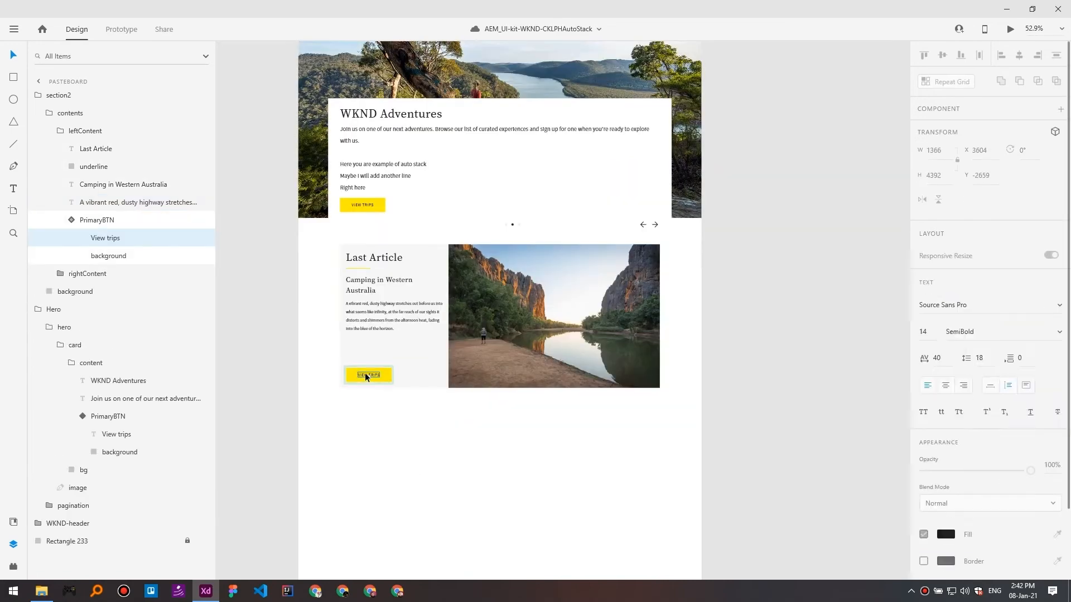
key("Return")
type("RE")
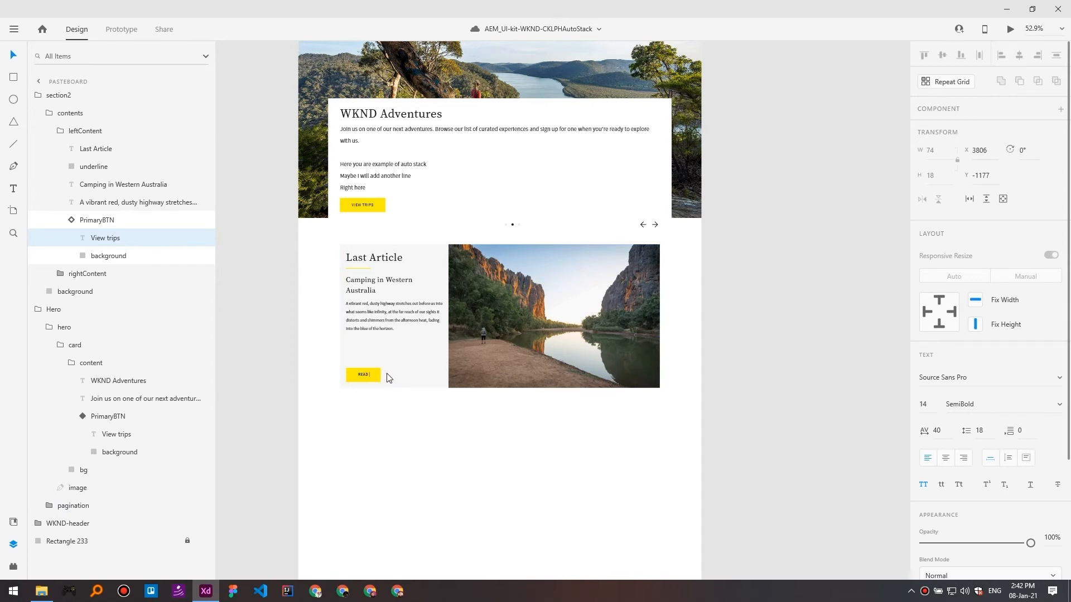
type("ad More")
left_click(470, 442)
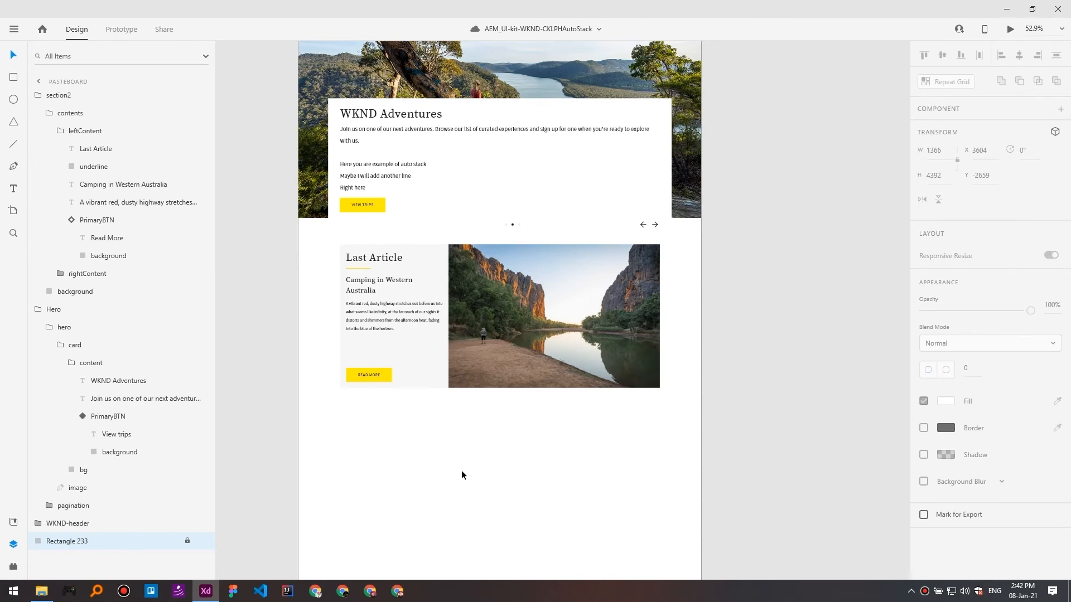
Group the reference page's Recent Articles section and place a copy below Last Article on the new page.
scroll(560, 352, "left", 5)
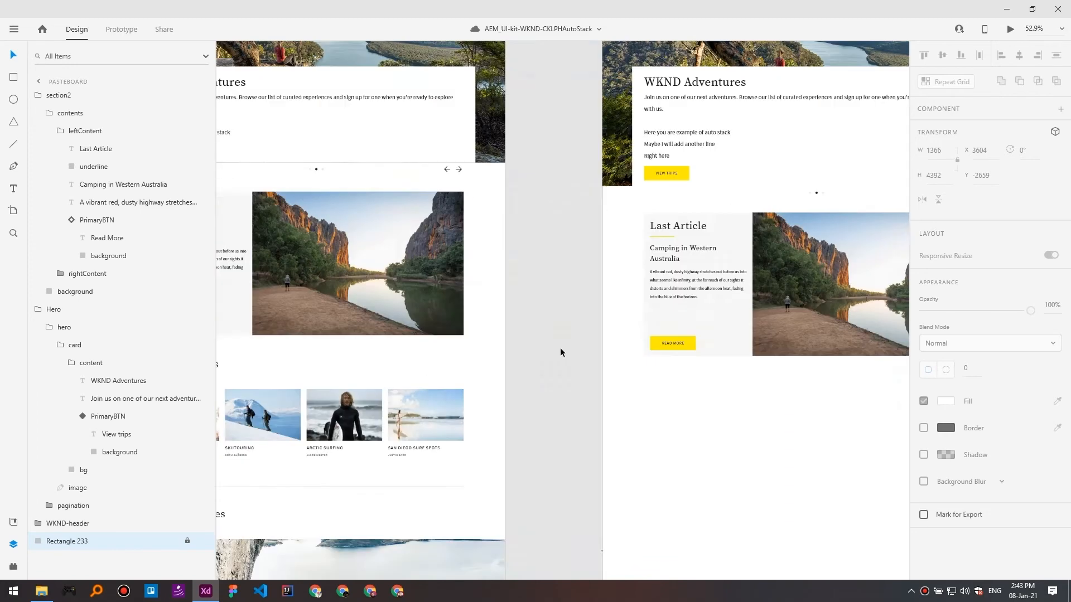
scroll(560, 352, "down", 3)
left_click_drag(321, 304, 613, 393)
key("ctrl+g")
scroll(612, 392, "right", 2)
left_click_drag(464, 334, 852, 348)
scroll(853, 357, "up", 5)
left_click(38, 95)
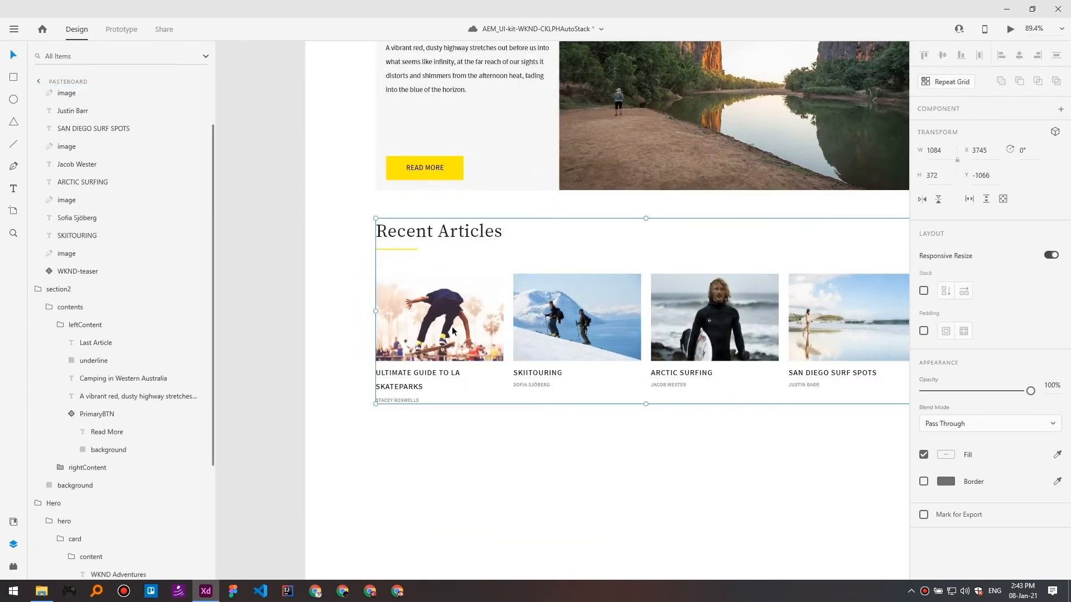
Group each recent article's image and texts into a card, and combine the four cards in a horizontal stack.
double_click(452, 332)
left_click(424, 385, "shift")
key("ctrl+g")
left_click(563, 334, "shift")
left_click(537, 374, "shift")
left_click(538, 384, "shift")
key("ctrl+g")
key("ctrl+g")
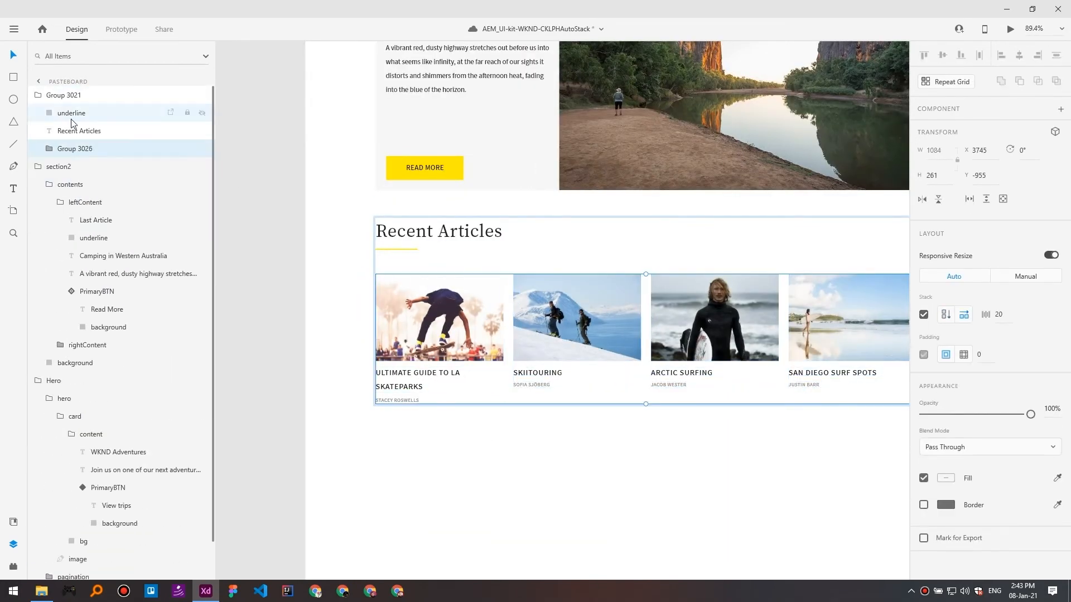
Turn on a stack for the whole Recent Articles group and ungroup the WKND-teaser component in the skateparks card.
left_click(64, 96)
left_click(924, 291)
scroll(508, 393, "left", 2)
double_click(508, 393)
left_click(491, 452)
double_click(459, 415)
left_click_drag(121, 240, 122, 240)
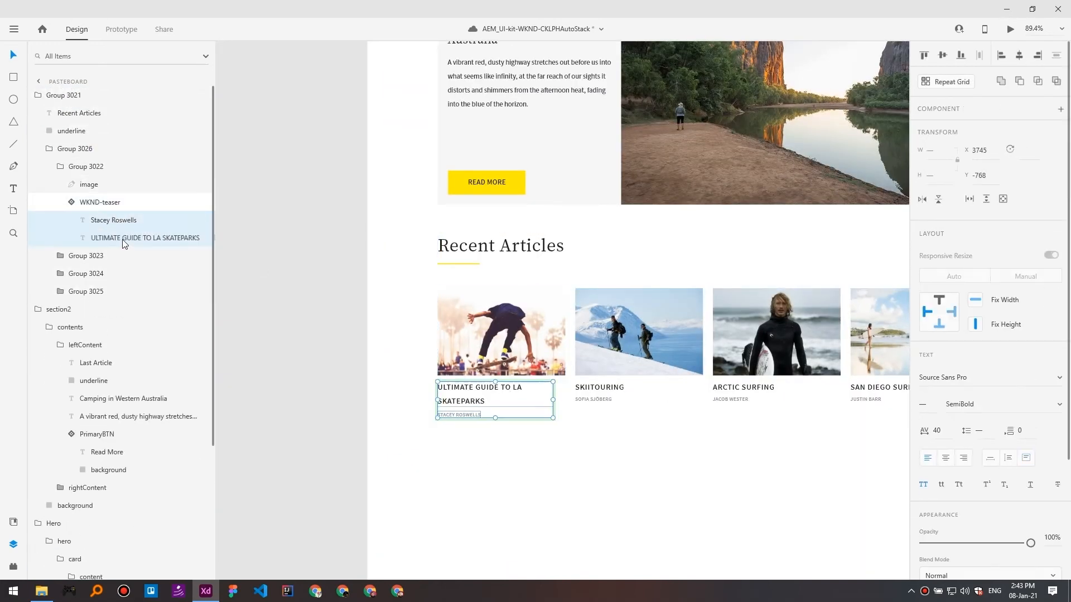
left_click(61, 256)
left_click(113, 220)
left_click(107, 202)
key("ctrl+shift+g")
Test the skateparks card's layout by adding two line breaks to its text and removing them.
left_click_drag(454, 395, 455, 382)
double_click(491, 399)
left_click(491, 399)
left_click(86, 167)
left_click(84, 149)
left_click(100, 202)
double_click(499, 399)
key("Return")
key("Return")
key("BackSpace")
key("BackSpace")
left_click(563, 437)
Group the Next Adventures heading with its underline and separator, and place a copy below Recent Articles.
scroll(564, 438, "down", 5)
left_click_drag(392, 220, 458, 248)
key("ctrl+g")
key("ctrl+c")
scroll(809, 212, "up", 3)
key("ctrl+v")
left_click_drag(623, 279, 568, 297)
Reorder the layers of the Next Adventures heading group and turn on its stack.
left_click_drag(66, 131, 66, 156)
left_click(63, 95)
left_click(923, 290)
Place a copy of the hero group below Next Adventures and give it the reference page's climbing picture.
scroll(586, 313, "down", 5)
left_click_drag(437, 197, 755, 199)
left_click(603, 145)
left_click(49, 357)
left_click(571, 198)
scroll(571, 200, "up", 2)
left_click(558, 73)
key("ctrl+v")
scroll(592, 223, "up", 3)
double_click(754, 190)
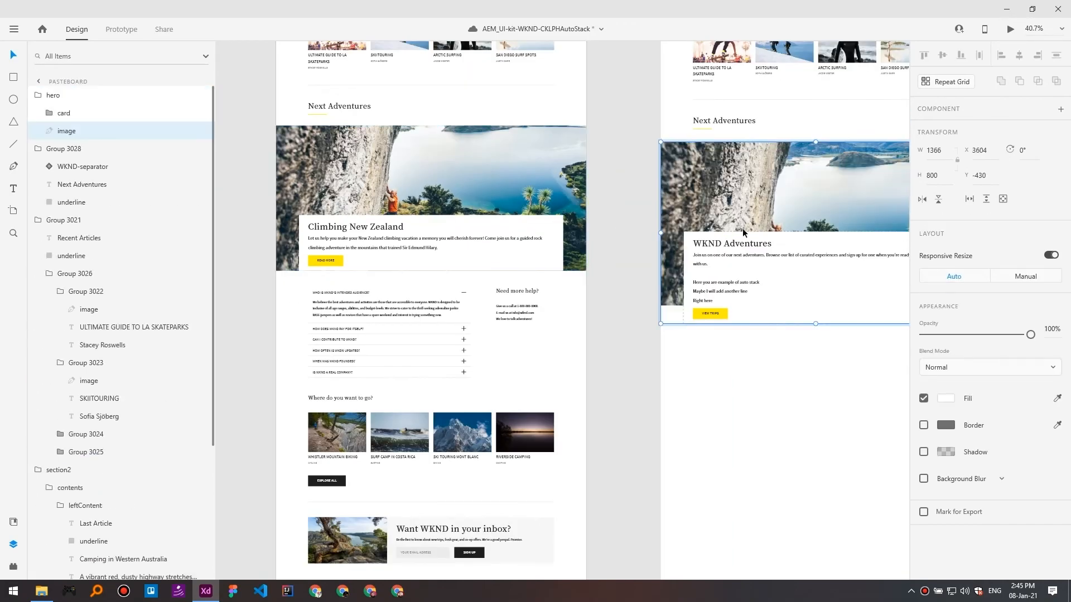
Adjust the copied hero's climbing image to fit behind its text card.
scroll(755, 190, "right", 2)
left_click(53, 97)
scroll(669, 251, "left", 2)
scroll(669, 251, "right", 4)
double_click(630, 262)
left_click_drag(648, 350, 648, 369)
left_click(648, 429)
scroll(666, 271, "left", 3)
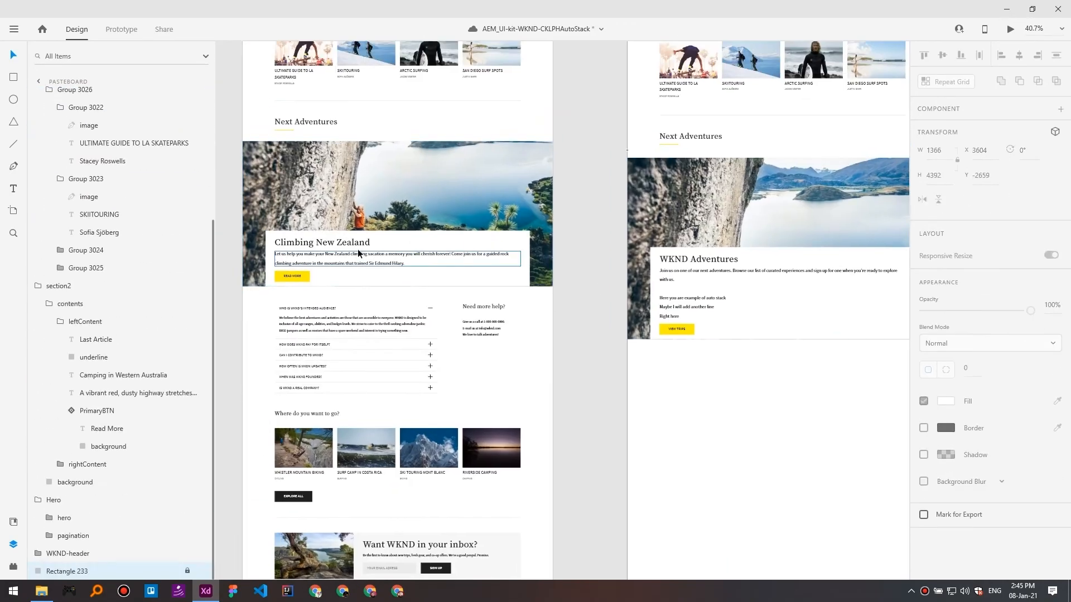
Replace the copied hero's title and description with the Climbing New Zealand texts and label its button Read More.
double_click(322, 243)
key("ctrl+c")
double_click(697, 261)
key("ctrl+v")
double_click(346, 257)
double_click(691, 279)
key("ctrl+v")
double_click(680, 301)
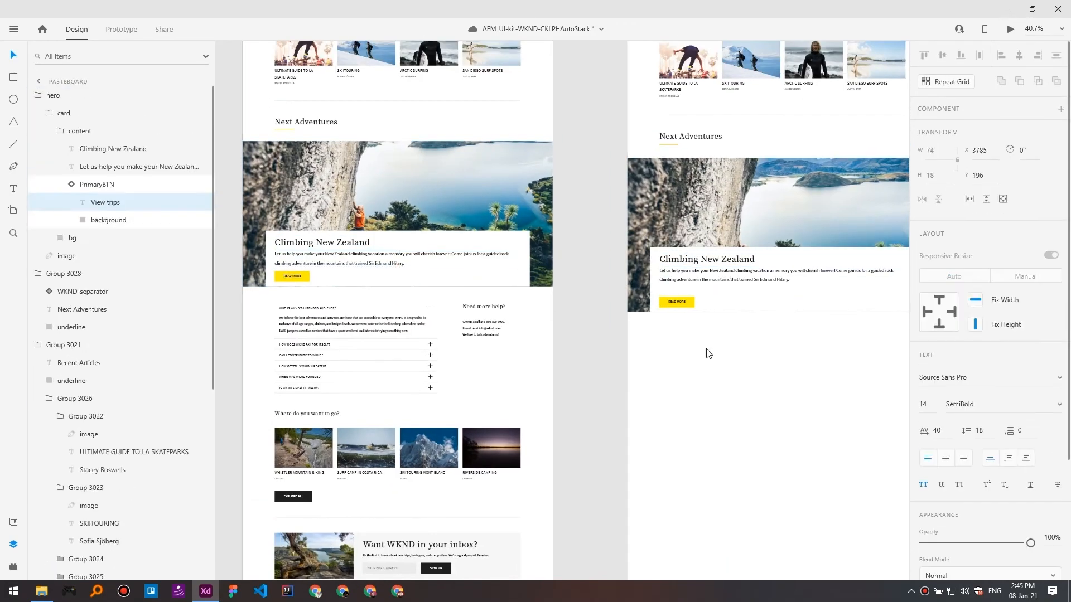
type("Read More")
Group the reference page's FAQ and Need more help? section and place a copy below the Climbing New Zealand hero.
scroll(562, 184, "down", 2)
left_click_drag(385, 250, 544, 309)
key("ctrl+g")
left_click_drag(441, 266, 671, 283)
scroll(745, 286, "up", 3)
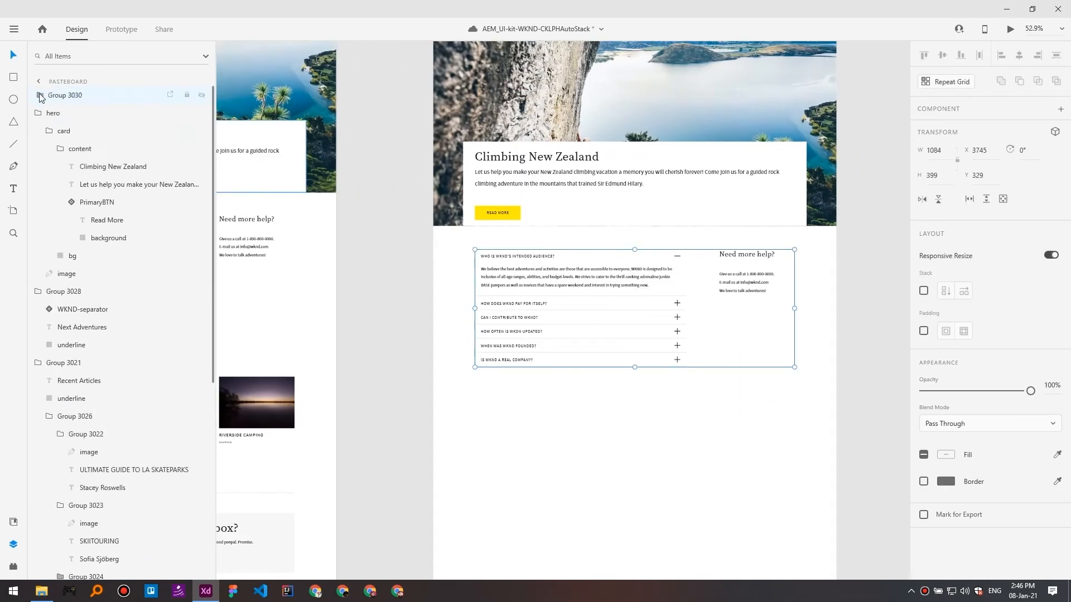
Ungroup the copied FAQ section and regroup the Need more help? texts and the question list separately.
key("ctrl+shift+g")
left_click_drag(809, 237, 704, 308)
scroll(780, 297, "up", 3)
scroll(729, 297, "up", 1)
key("ctrl+g")
scroll(652, 304, "down", 2)
left_click_drag(634, 241, 329, 428)
key("ctrl+g")
Group the "Who is WKND's intended audience?" question with its minus icon.
scroll(415, 253, "up", 2)
double_click(413, 266)
left_click(739, 265, "shift")
key("ctrl+g")
Delete the background rectangles of the upper FAQ question rows.
left_click(434, 382)
key("Delete")
left_click(90, 348)
right_click(103, 347)
left_click(162, 175)
left_click(94, 167)
left_click(95, 132, "ctrl")
key("Delete")
Group the "How does WKND pay for itself?" question with its plus icon.
left_click(421, 368)
left_click(739, 368, "shift")
key("ctrl+g")
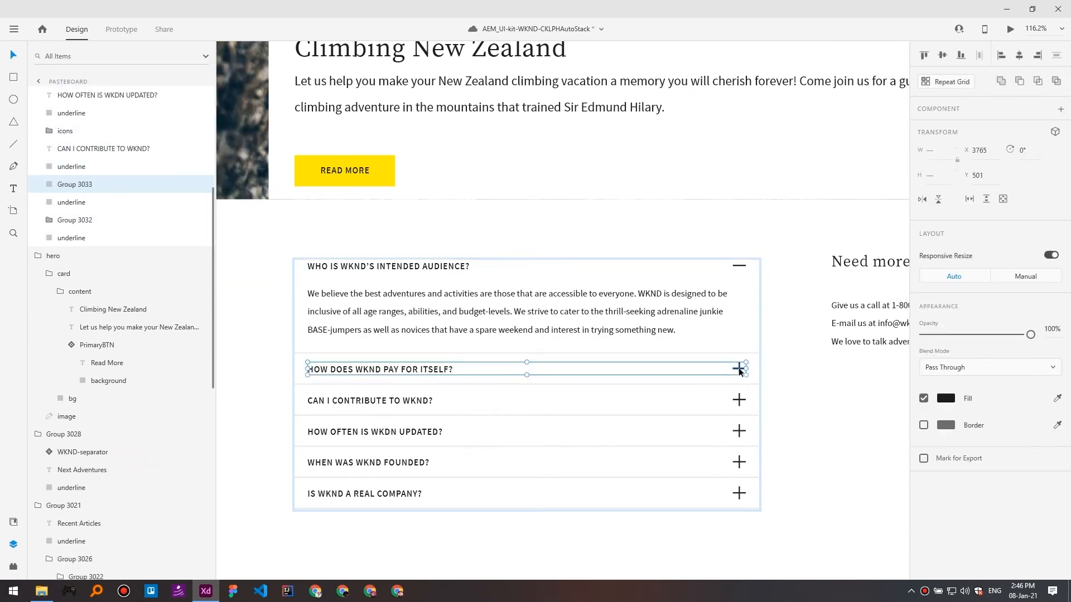
Make the "How does WKND pay for itself?" text fixed size with a width of 607.
double_click(424, 370)
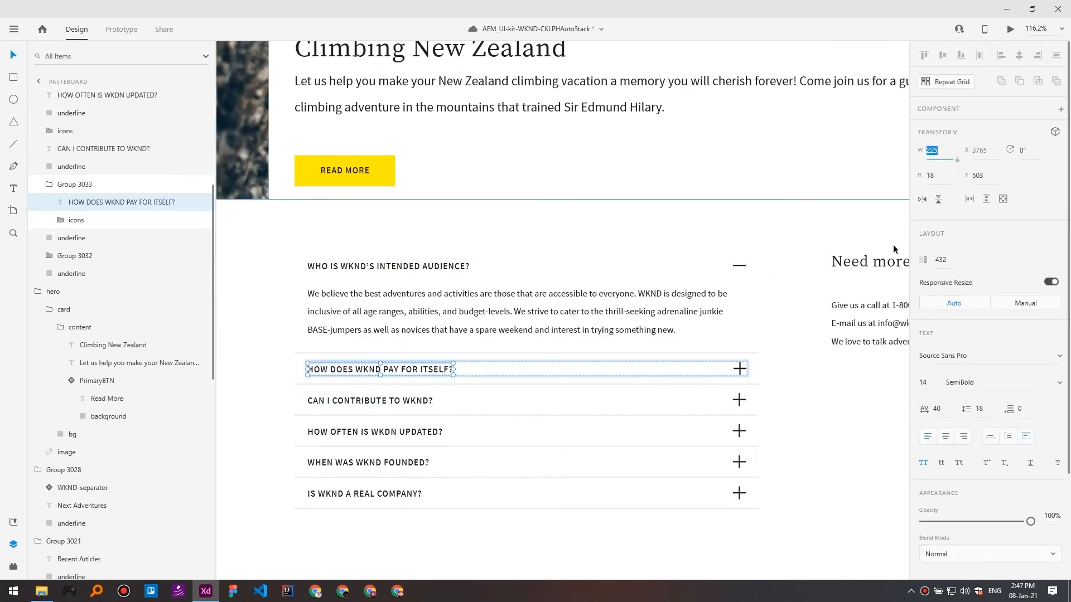
left_click(370, 401)
left_click(1025, 409)
left_click(932, 151)
left_click(375, 431)
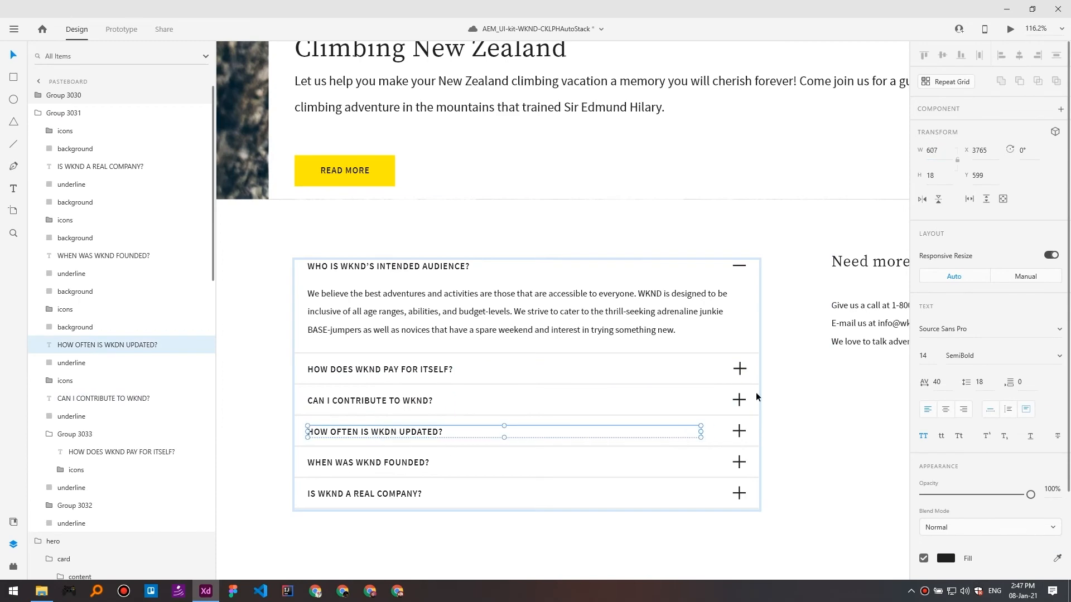
left_click(447, 400)
double_click(447, 369)
scroll(507, 367, "down", 3)
key("Escape")
left_click(122, 452)
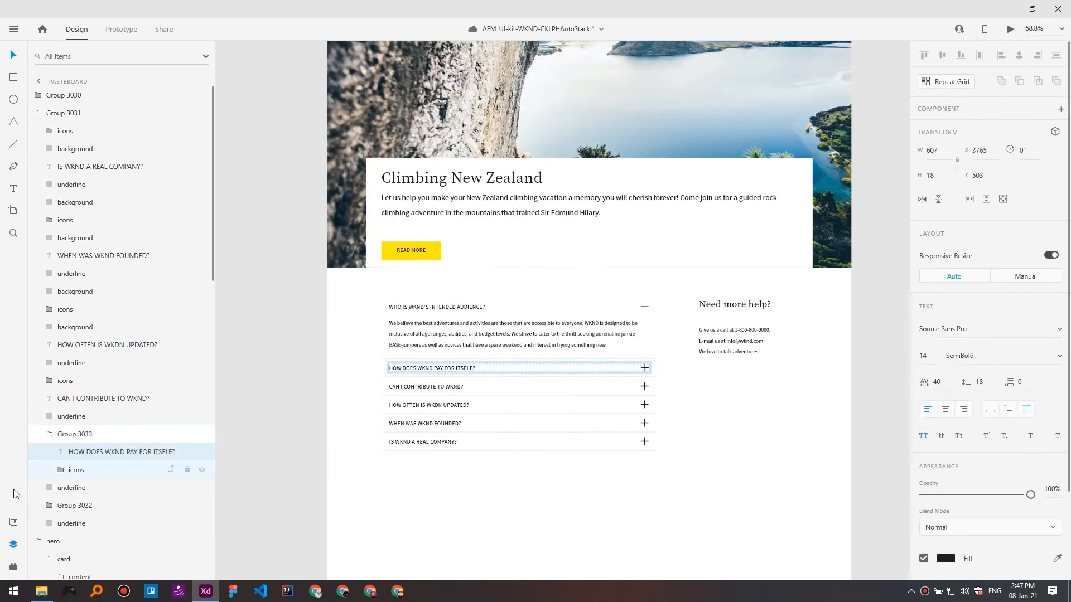
Set the width of the "When was WKND founded?" text to 607 and group it with its plus icon.
scroll(565, 410, "up", 3)
left_click(355, 401)
left_click(357, 433)
left_click(932, 151)
type("607")
left_click(700, 433, "shift")
key("ctrl+g")
Group the "How often is WKDN updated?" question with its plus icon.
left_click(368, 401)
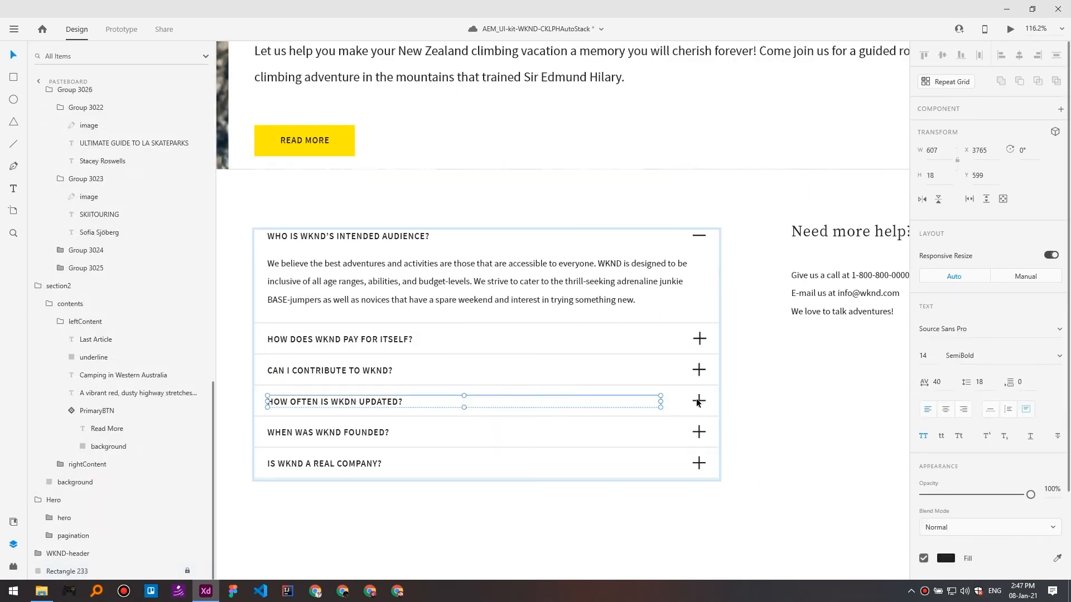
left_click(698, 402)
double_click(698, 402)
left_click(378, 402, "shift")
key("ctrl+g")
Group the "Can I contribute to WKND?" question with its plus icon and make the group a stack.
left_click(699, 371)
left_click(368, 371, "shift")
key("ctrl+g")
left_click(924, 315)
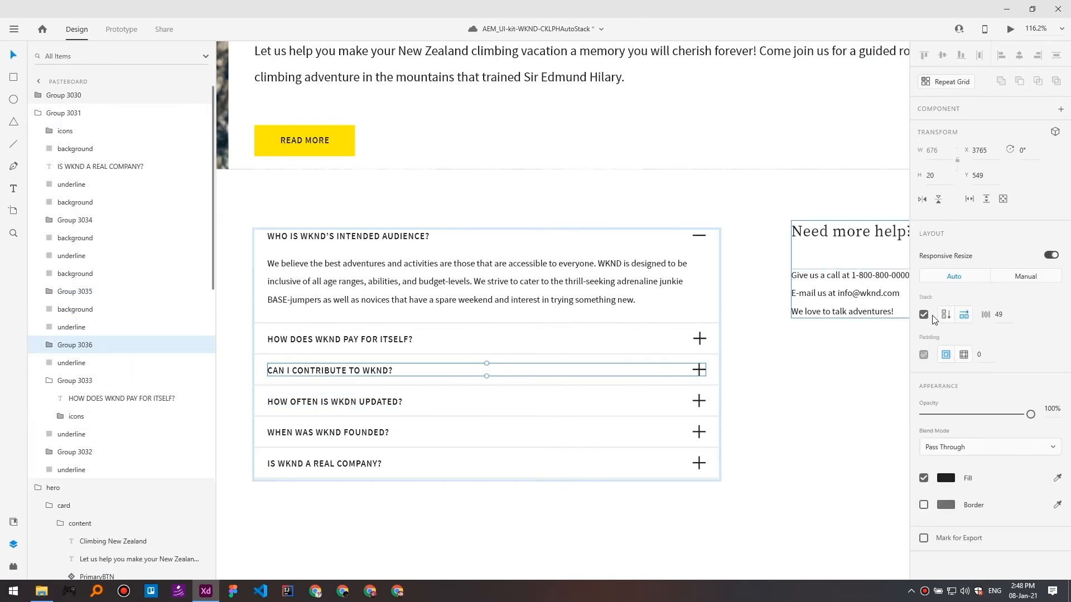
Set the stack spacing between text and icon to 50 in the "How does WKND pay for itself?" row.
double_click(368, 371)
left_click(336, 339)
left_click(698, 372)
left_click(1002, 314)
type("50")
left_click(95, 416)
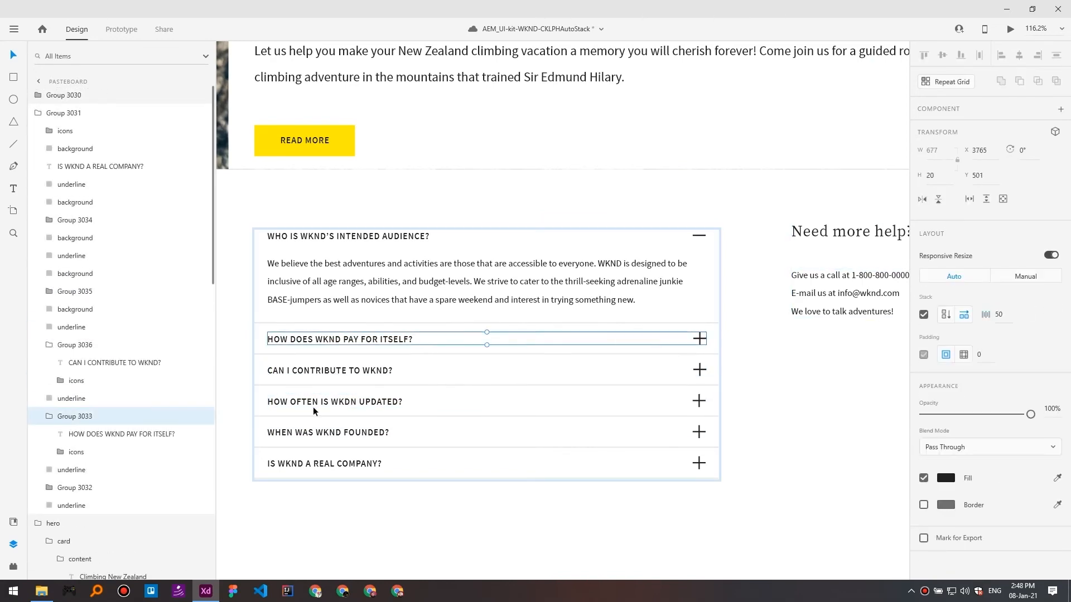
Delete the remaining background rectangles from the lower FAQ question rows.
left_click(301, 435)
left_click(481, 462)
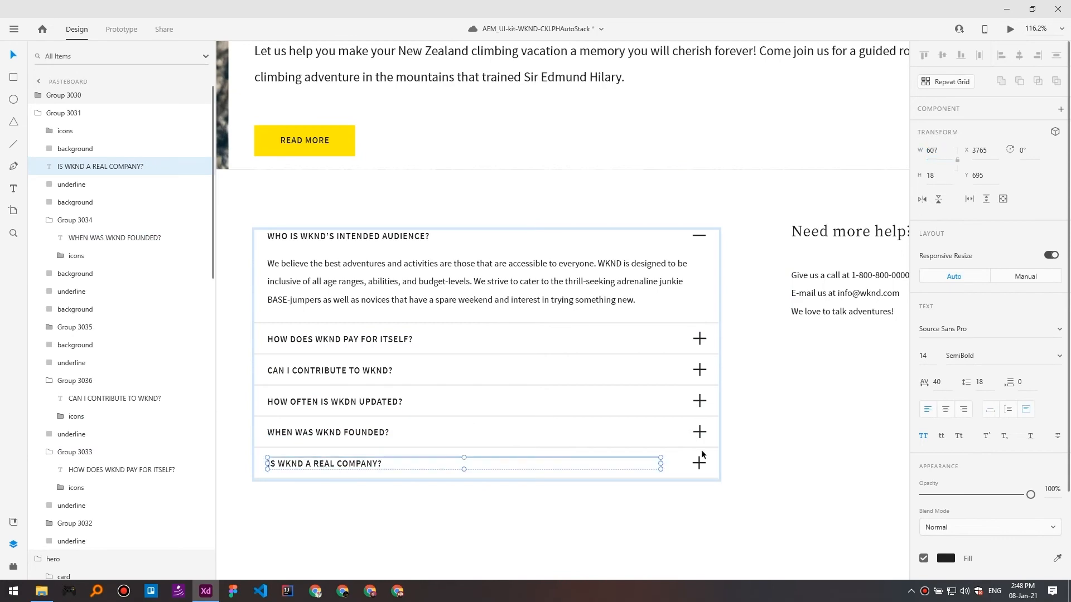
left_click(83, 148)
key("Delete")
left_click(87, 184)
key("Delete")
left_click(85, 238)
key("Delete")
left_click(85, 256)
Group the "Is WKND a real company?" question with its plus icon as a stack with a spacing of 50.
left_click(699, 463)
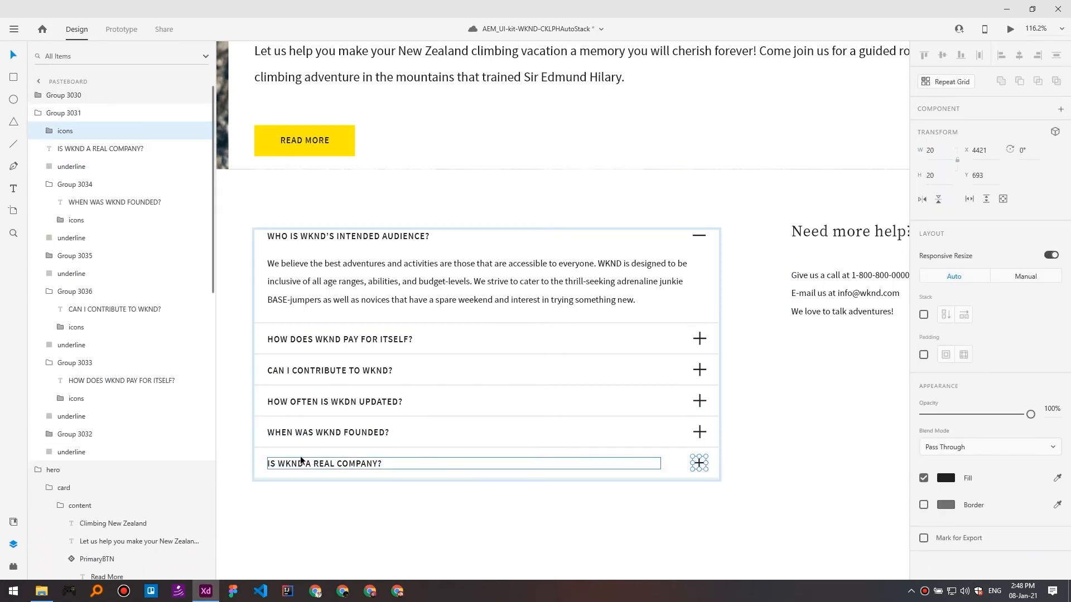
left_click(313, 464, "shift")
key("ctrl+g")
left_click(924, 314)
left_click(1000, 314)
type("50")
Collapse the question row groups and turn the whole FAQ group into a stack.
left_click(85, 113)
left_click(49, 166)
left_click(49, 238)
left_click(49, 274)
left_click(74, 131)
left_click(68, 113)
left_click(924, 292)
Group the "Who is WKND's intended audience?" text with its minus line as a stack with a spacing of 50.
double_click(639, 300)
key("Escape")
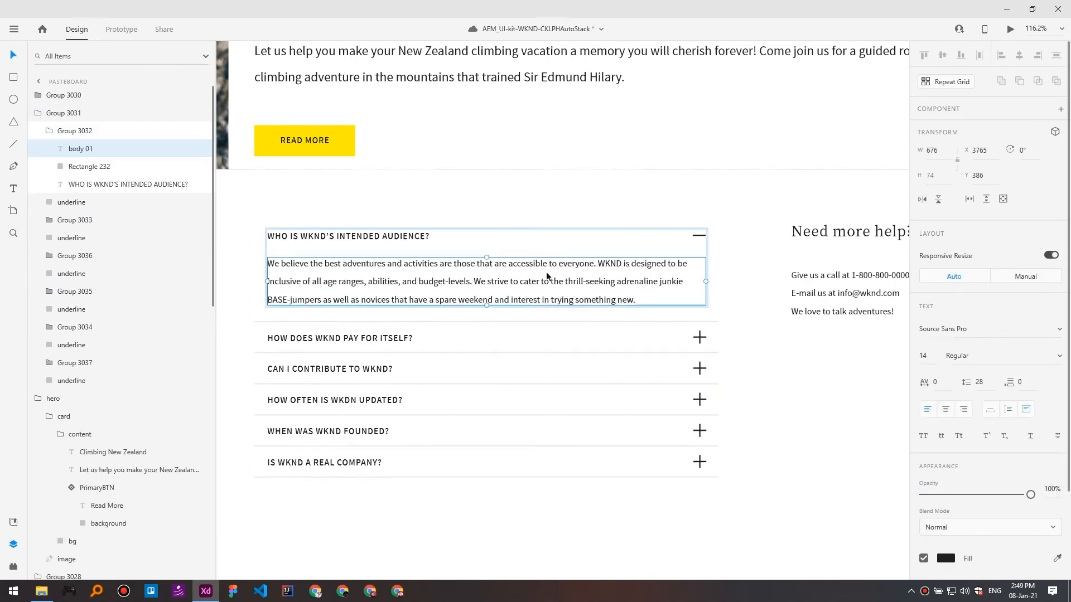
left_click(385, 237)
left_click(90, 167)
left_click(106, 185, "shift")
key("ctrl+g")
left_click(924, 314)
left_click(1000, 314)
type("50")
left_click(84, 149)
left_click(91, 131)
Rename the FAQ group as card and the "Need more help?" group as needHelp.
double_click(64, 113)
type("card")
left_click(38, 95)
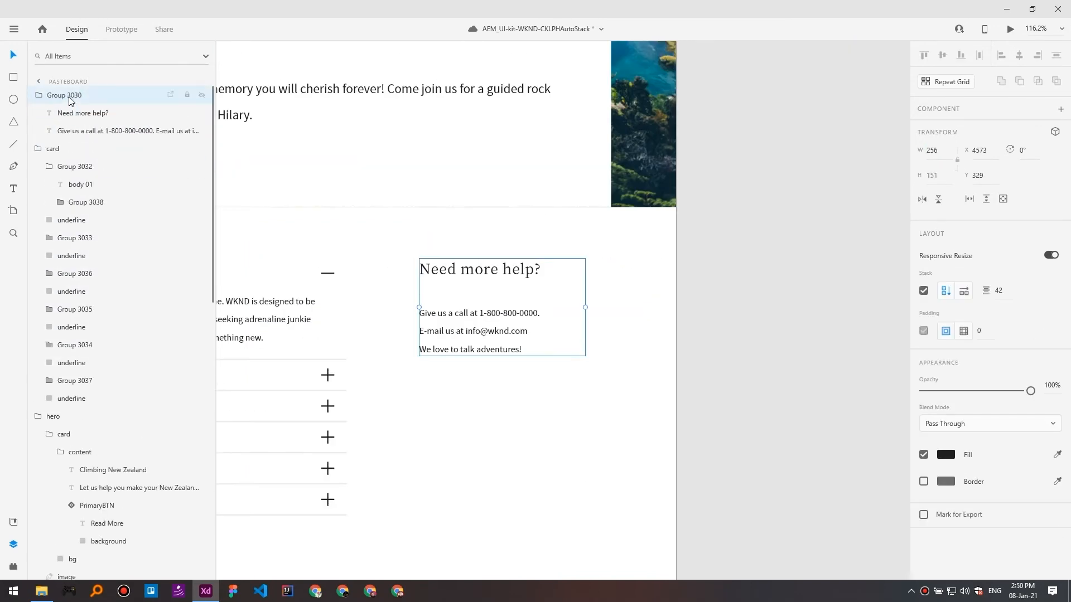
double_click(68, 96)
type("needHelp")
key("Return")
Add the lines "Here you go" and "Voila" to the end of the first FAQ answer.
left_click_drag(223, 290, 550, 199)
double_click(614, 244)
key("Return")
type("Here you go")
key("Return")
type("Voila")
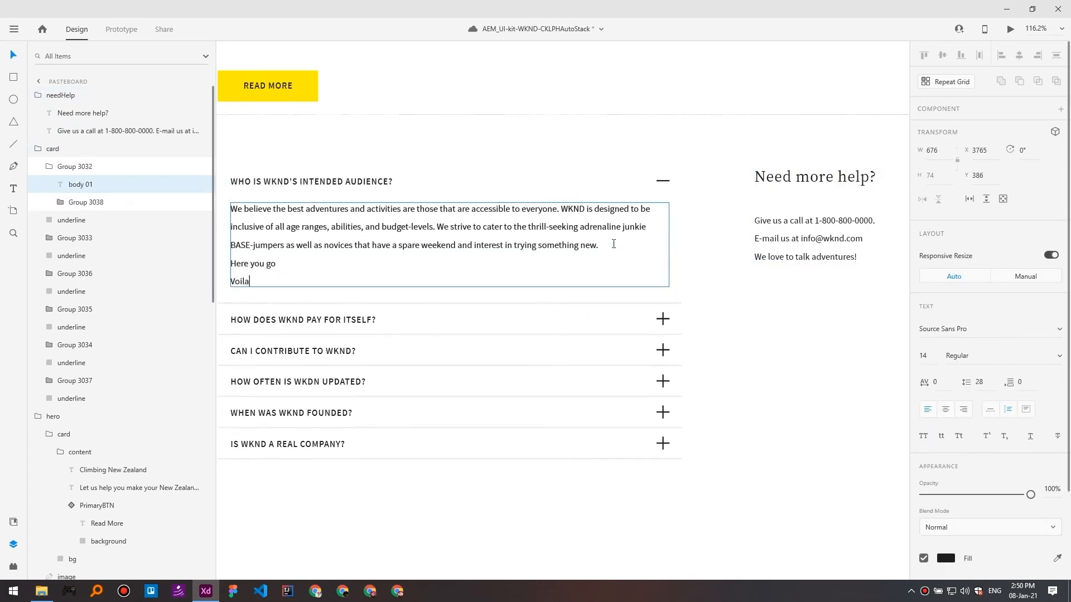
left_click(673, 296)
Group the FAQ card with the needHelp group as a stack and name it section.
scroll(673, 297, "down", 3)
left_click(532, 253)
left_click(754, 252, "shift")
key("ctrl+g")
left_click(924, 314)
double_click(67, 97)
type("section")
key("Return")
Group the "Where do you want to go?" heading, adventure cards and Explore All button, and place them below the FAQ section.
scroll(805, 342, "down", 4)
left_click_drag(345, 285, 558, 364)
left_click_drag(763, 321, 541, 273)
key("ctrl+g")
left_click(536, 248)
left_click_drag(318, 270, 614, 298)
left_click(477, 378)
left_click_drag(478, 378, 542, 354)
double_click(586, 270)
scroll(640, 296, "up", 4)
Copy the hero card's Read More button into the "Where do you want to go?" group and place it below the adventure cards.
left_click(84, 130)
double_click(395, 206)
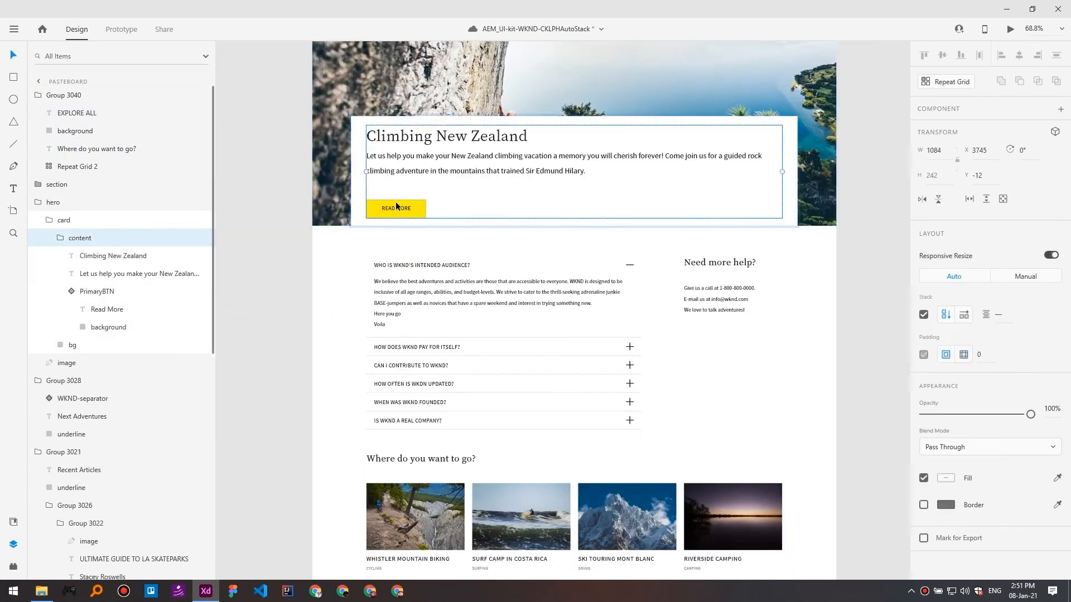
double_click(394, 206)
key("ctrl+c")
left_click(112, 115)
key("ctrl+v")
scroll(412, 106, "up", 3)
left_click_drag(443, 74, 447, 252)
Delete the old EXPLORE ALL text and its background from the group.
left_click(83, 131)
left_click(97, 149, "shift")
key("Delete")
Turn the copied Read More button into a separate padded main component named secondaryBTN.
left_click(91, 149, "shift")
key("ctrl+g")
double_click(89, 131)
type("secondaryBTN")
left_click(95, 113)
key("ctrl+shift+g")
left_click(925, 357)
key("ctrl+k")
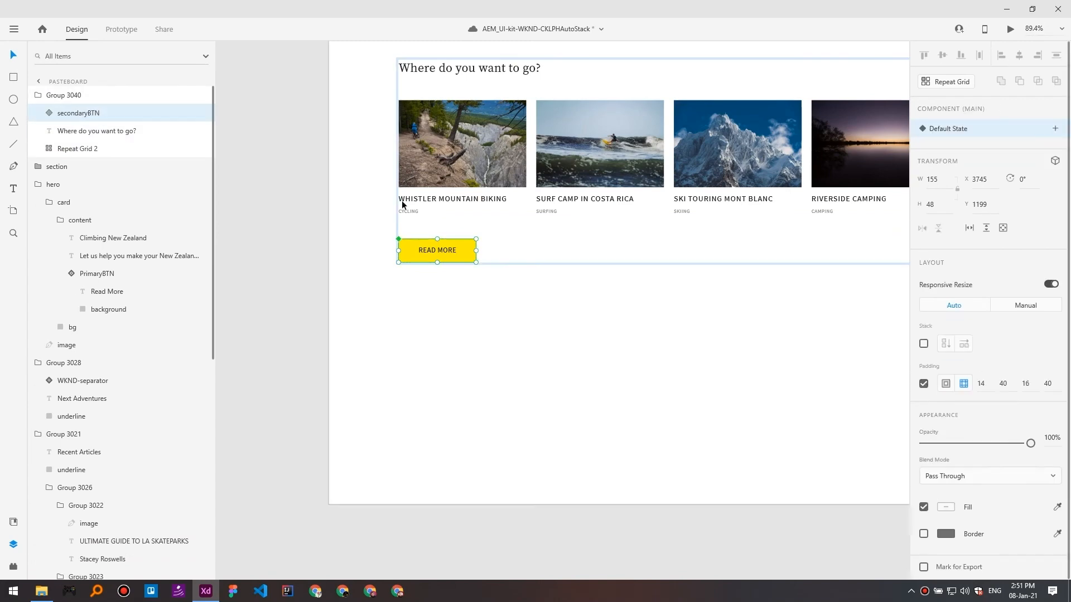
Fill the secondaryBTN background with black and change its label to EXPLORE ALL.
double_click(423, 250)
left_click(946, 474)
left_click_drag(826, 452, 728, 550)
left_click(438, 250)
double_click(434, 249)
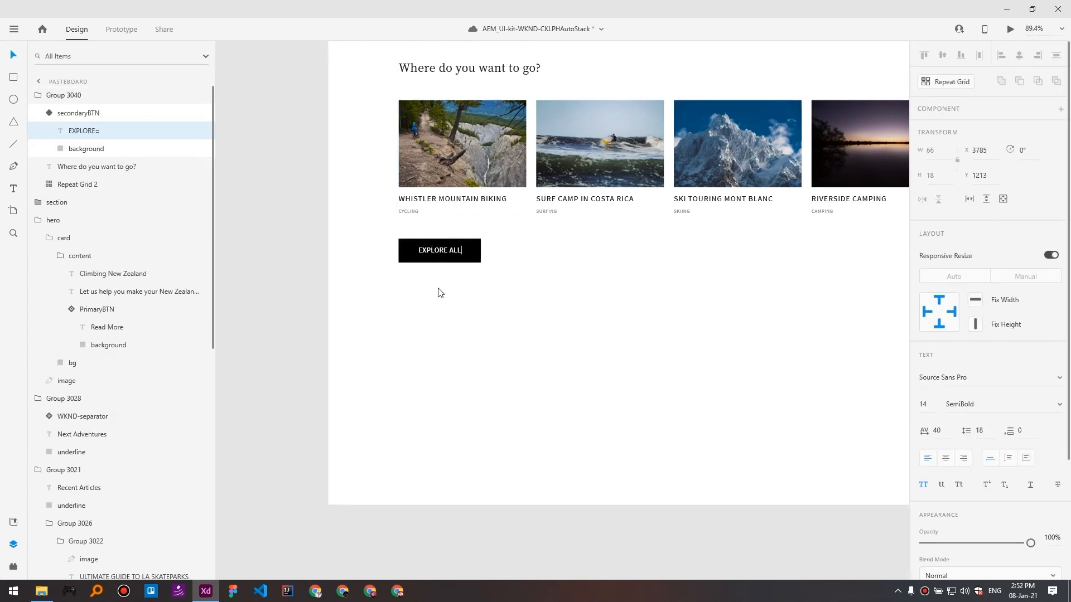
left_click(441, 293)
Make the group a vertical stack ordered as heading, adventure grid and secondaryBTN.
scroll(468, 312, "down", 3)
left_click_drag(468, 312, 406, 304)
left_click(391, 257)
left_click(79, 149)
left_click(64, 96)
left_click(924, 290)
Test the stack by adding the line "MAYBE OR NOT" to the "Where do you want to go?" heading and deleting it again.
double_click(453, 119)
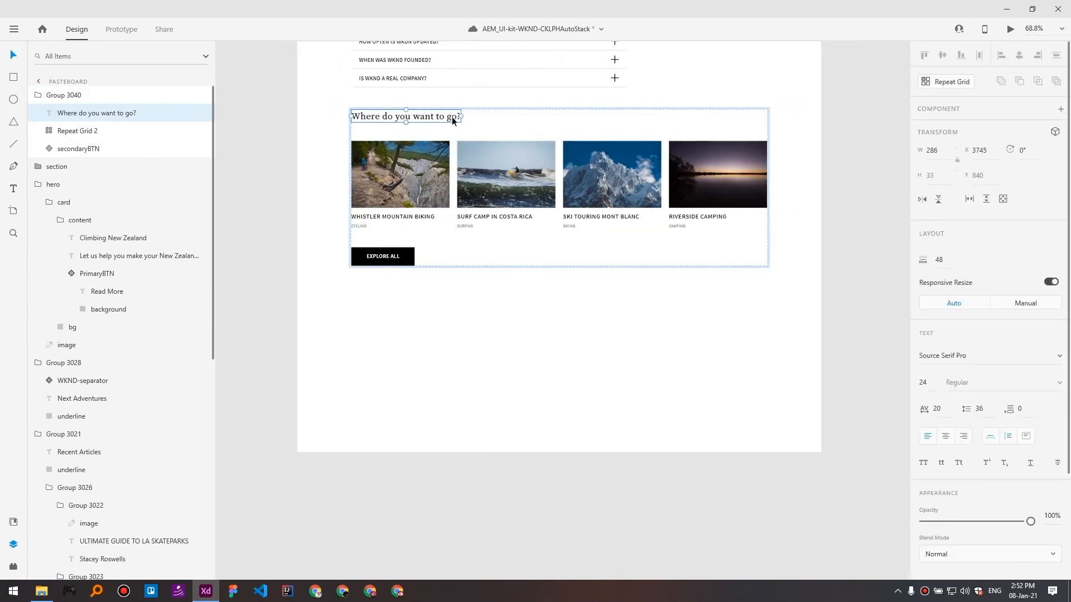
double_click(455, 119)
key("Return")
type("MAYBE OR NOT")
key("BackSpace")
key("BackSpace")
key("BackSpace")
key("BackSpace")
key("BackSpace")
key("BackSpace")
key("BackSpace")
key("BackSpace")
key("BackSpace")
key("BackSpace")
key("BackSpace")
key("BackSpace")
key("BackSpace")
key("Escape")
Rename the "Where do you want to go?" group as section.
scroll(613, 224, "down", 5)
double_click(64, 95)
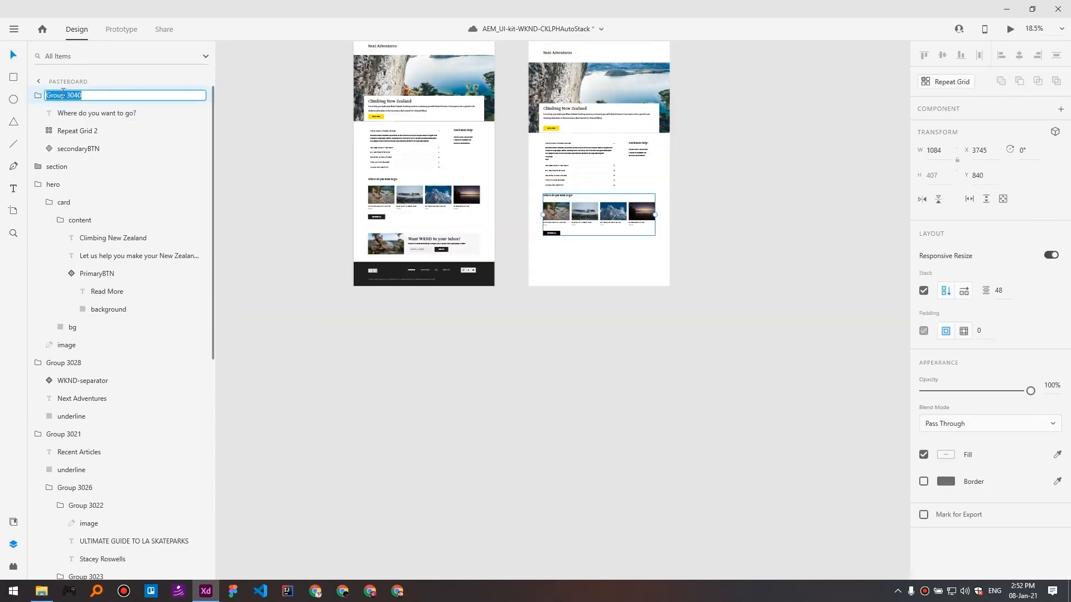
type("section")
key("Return")
Copy the newsletter block and its separator as a group from the reference to below the adventures section, and name it section.
scroll(368, 240, "up", 5)
left_click_drag(330, 196, 363, 203)
left_click(279, 223, "shift")
key("ctrl+g")
key("ctrl+v")
left_click_drag(415, 244, 419, 291)
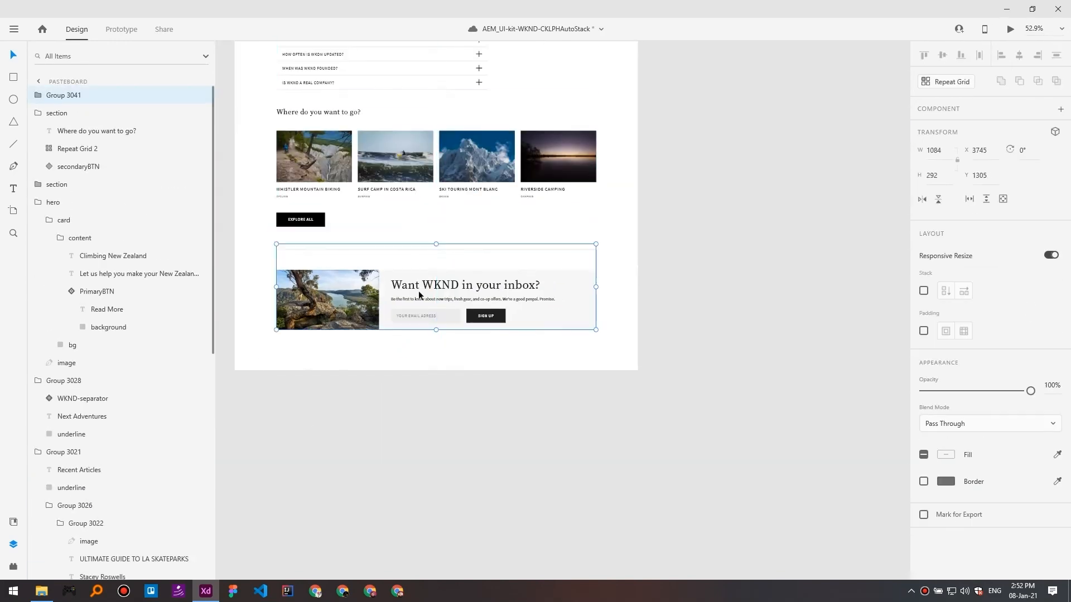
double_click(63, 95)
type("section")
Replace the newsletter block's SIGN UP button and its background with a copy of the EXPLORE ALL button.
scroll(360, 303, "up", 3)
double_click(373, 302)
left_click(491, 280)
left_click(502, 298, "shift")
left_click(445, 319, "shift")
left_click(75, 167)
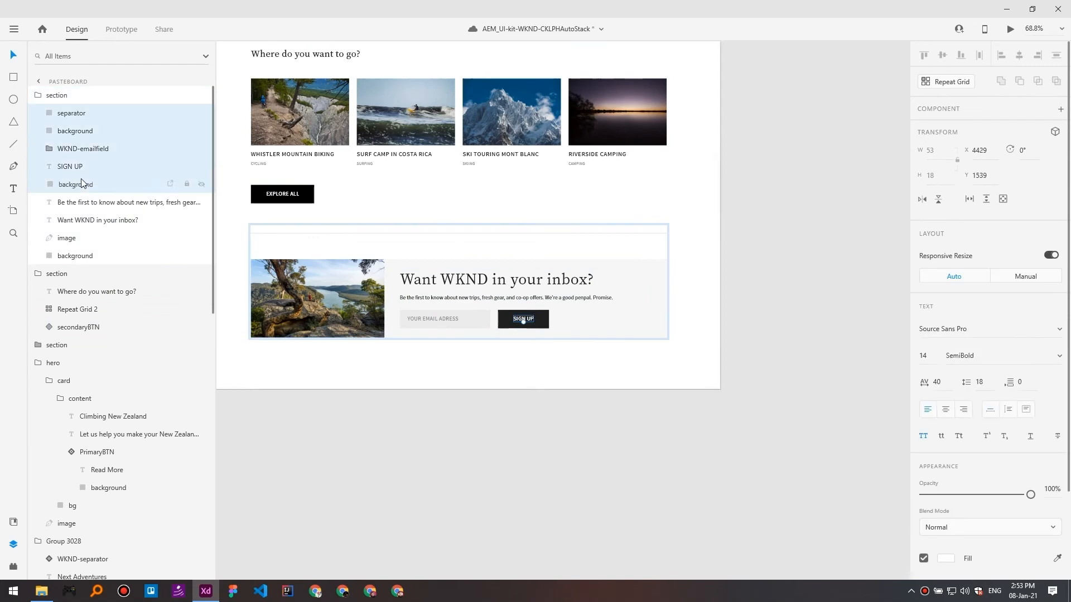
scroll(481, 276, "up", 3)
left_click(78, 183, "shift")
key("ctrl+v")
key("Delete")
Group the email field with the EXPLORE ALL button in the newsletter block and make the group a horizontal stack.
left_click(446, 350)
left_click(547, 352, "shift")
key("ctrl+g")
left_click(924, 314)
Group the newsletter heading and subtext as textContent, and name the email field group button, ordered below textContent.
left_click(463, 313)
left_click(456, 285, "shift")
key("ctrl+g")
double_click(107, 166)
type("textContent")
double_click(78, 113)
type("button")
left_click_drag(79, 113, 83, 174)
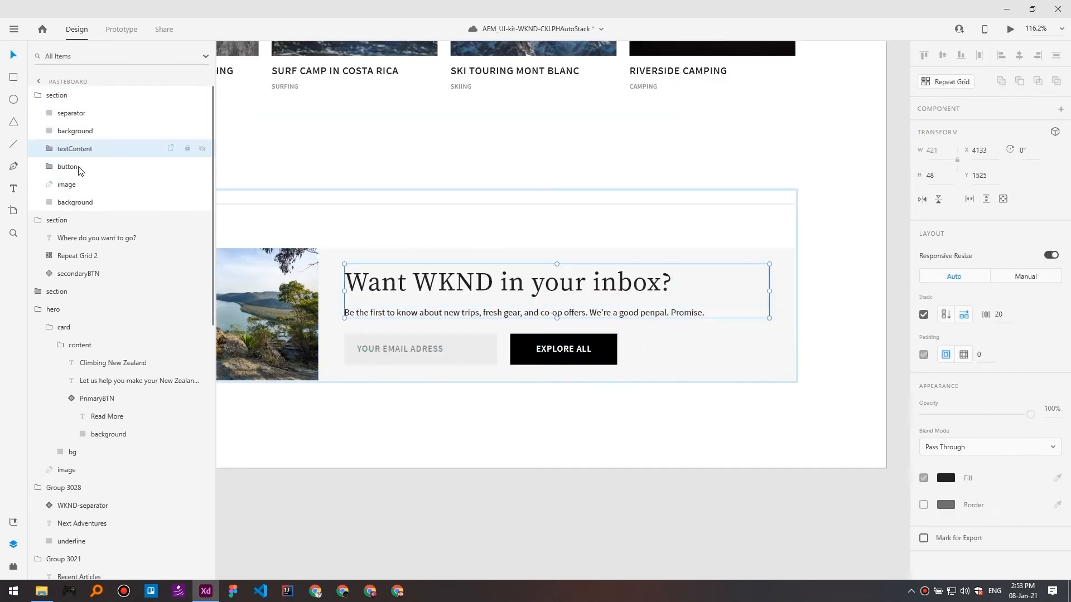
Group textContent and button as a vertical stack named rightContent, and rename the newsletter image leftContent.
left_click(81, 167, "shift")
key("ctrl+g")
left_click(924, 314)
double_click(77, 149)
type("content")
key("Tab")
type("leftContent")
double_click(77, 147)
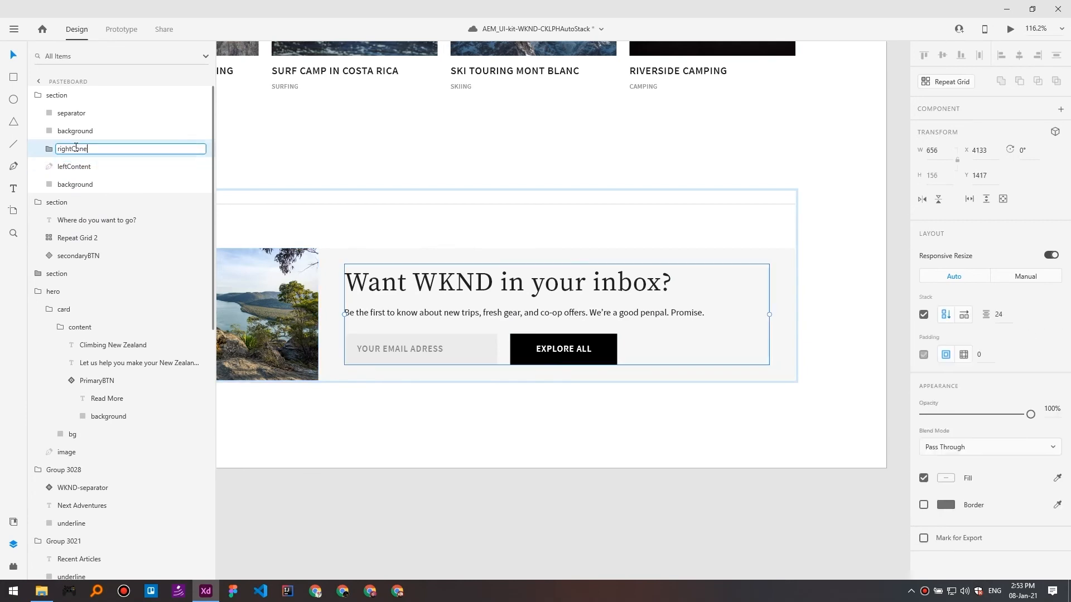
type("ntent")
Group leftContent with rightContent, and group the newsletter's parts with their background.
left_click(74, 167, "shift")
scroll(403, 223, "down", 2)
key("ctrl+g")
left_click(75, 131, "shift")
key("ctrl+g")
Name the newsletter's line group separator, the block group section and its inner content group contents.
double_click(73, 113)
type("separator")
double_click(82, 151)
double_click(83, 132)
type("section")
double_click(88, 149)
type("contents")
Turn on padding with separate edge values for the newsletter's inner section group and check its nested content.
left_click(83, 132)
left_click(923, 355)
left_click(1026, 356)
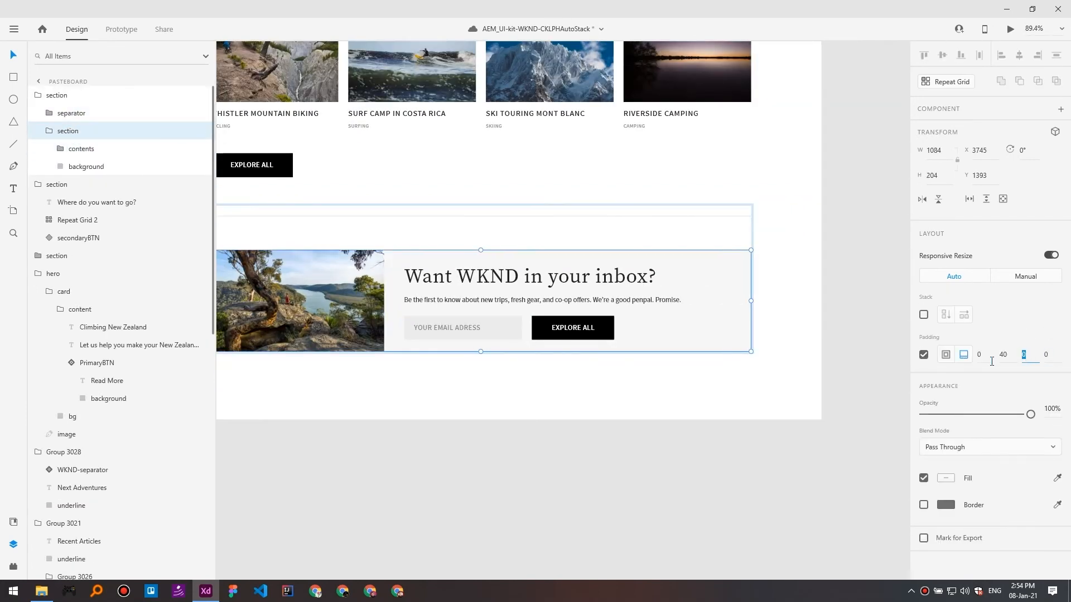
double_click(547, 313)
double_click(580, 304)
scroll(583, 311, "down", 3)
key("Escape")
key("Escape")
Place the dark WKND footer below the newsletter block on the rebuilt page.
scroll(611, 265, "down", 3)
left_click(639, 313)
key("ctrl+l")
left_click_drag(639, 315, 640, 357)
left_click(691, 288)
left_click(641, 378)
Turn the footer's WKND-navigation group and its social icon group into stacks.
scroll(636, 334, "up", 3)
double_click(543, 349)
left_click(924, 315)
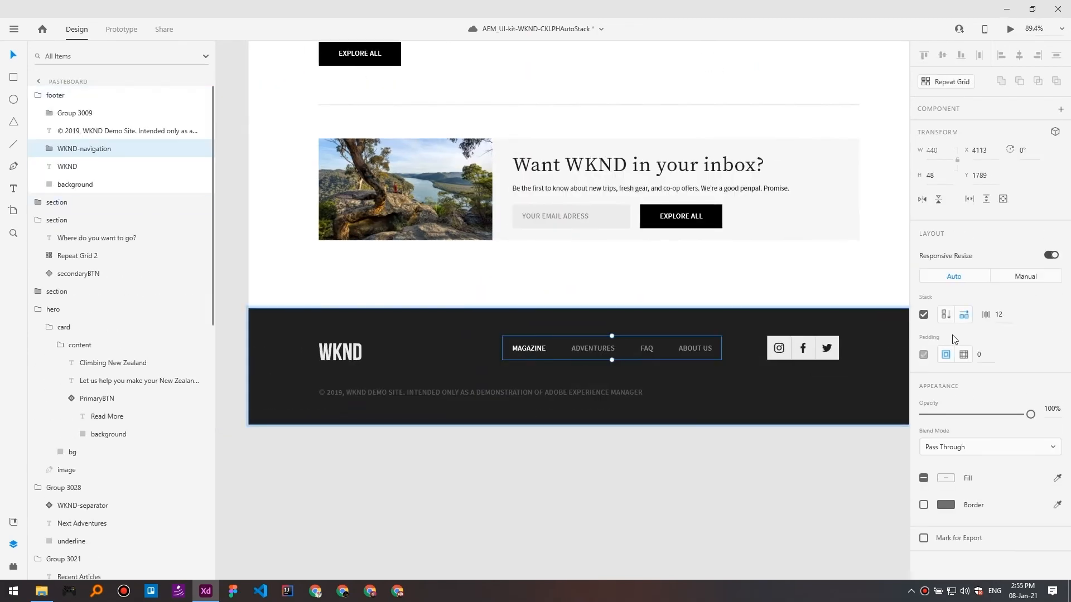
left_click(804, 349)
left_click(924, 315)
Group the footer's WKND logo, navigation and social icons, and name the group top.
left_click(49, 114)
left_click(341, 352)
left_click(549, 350)
left_click(68, 220)
left_click(75, 113, "shift")
left_click(103, 184)
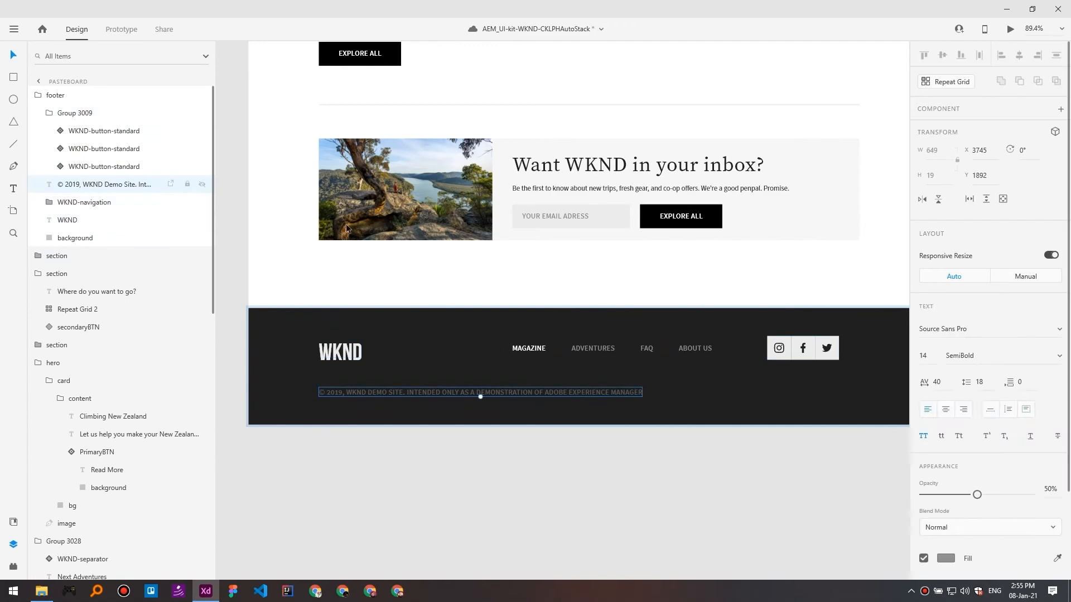
left_click(68, 221)
key("ctrl+g")
double_click(74, 115)
type("top")
Group the footer's copyright line as bottom, and combine top and bottom in a group named contents.
left_click(88, 131)
key("ctrl+g")
type("bottom")
left_click(74, 115, "shift")
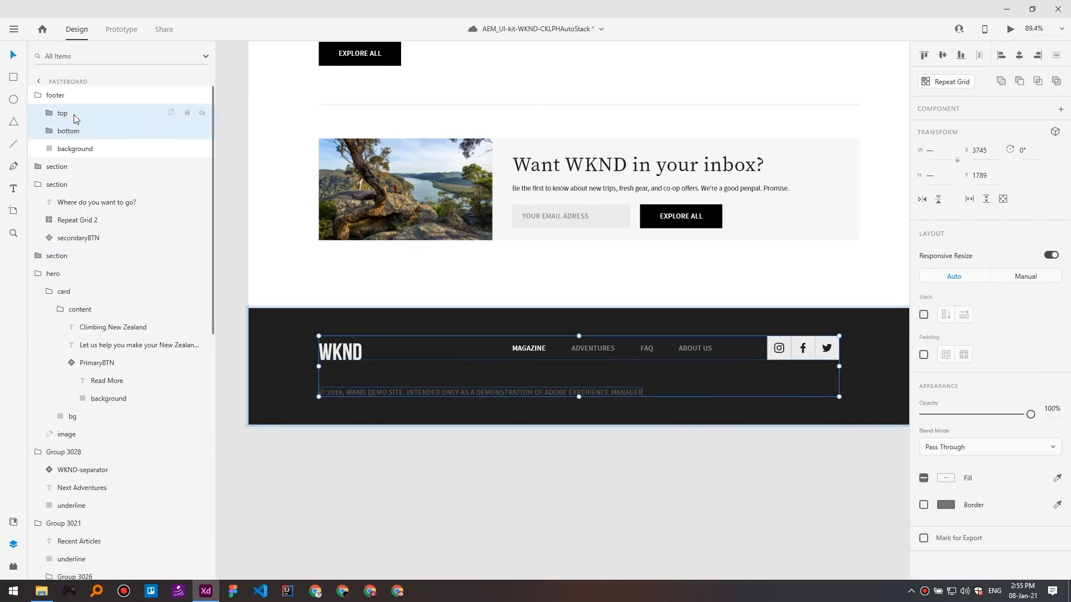
key("ctrl+g")
double_click(76, 114)
type("contents")
Turn on padding for the footer group and save the document.
left_click(67, 96)
left_click(923, 331)
scroll(390, 405, "down", 3)
left_click(524, 406)
key("ctrl+s")
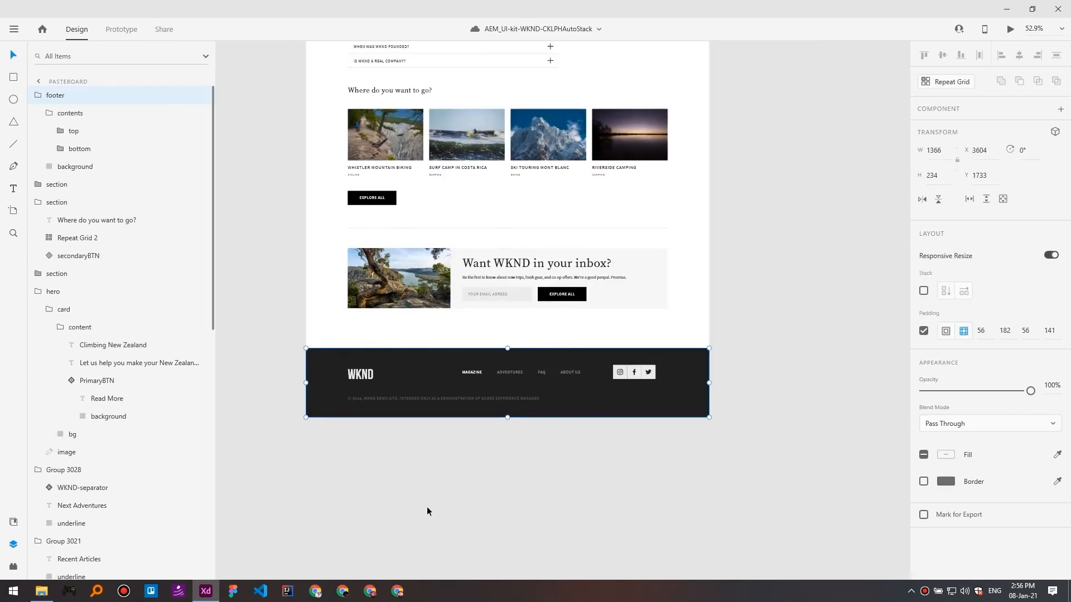
left_click(427, 511)
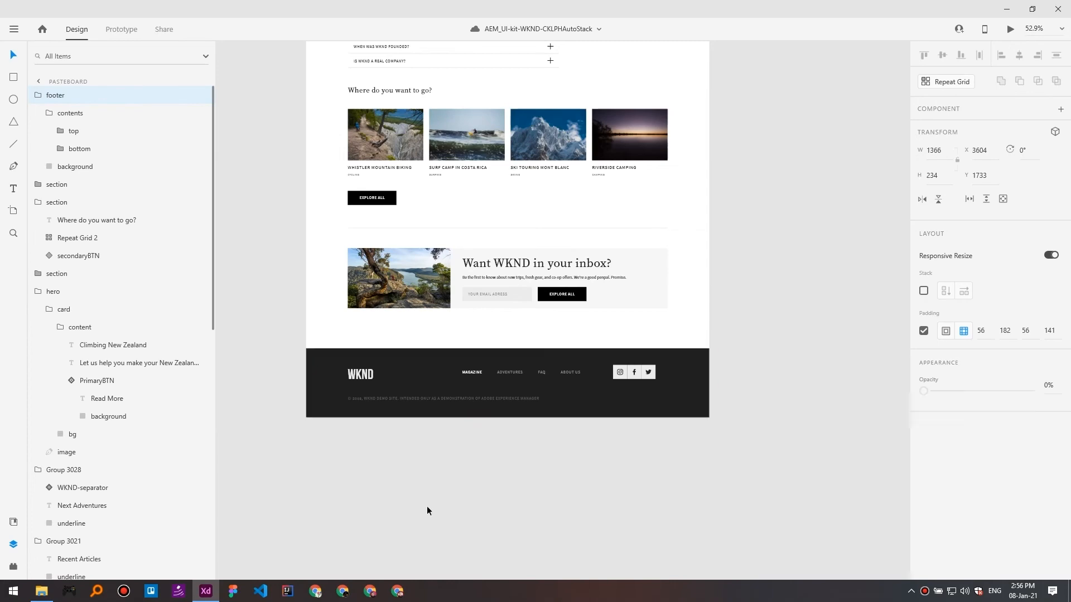
Collapse all expanded groups of the rebuilt page in the layer structure, from section2 up to footer.
scroll(450, 394, "down", 3)
scroll(478, 464, "up", 3)
scroll(479, 464, "up", 10)
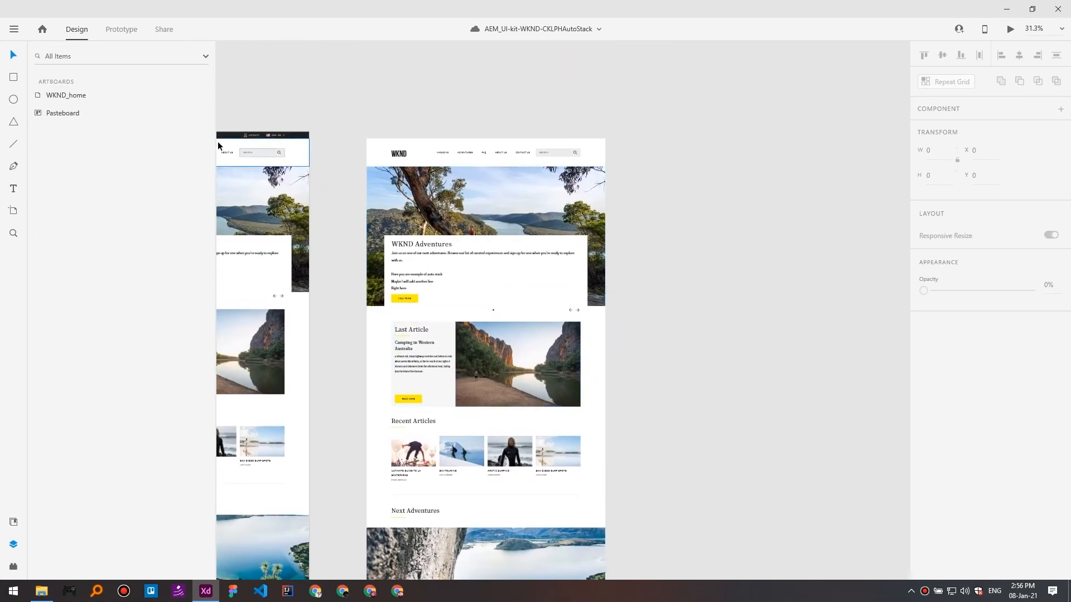
scroll(456, 92, "down", 3)
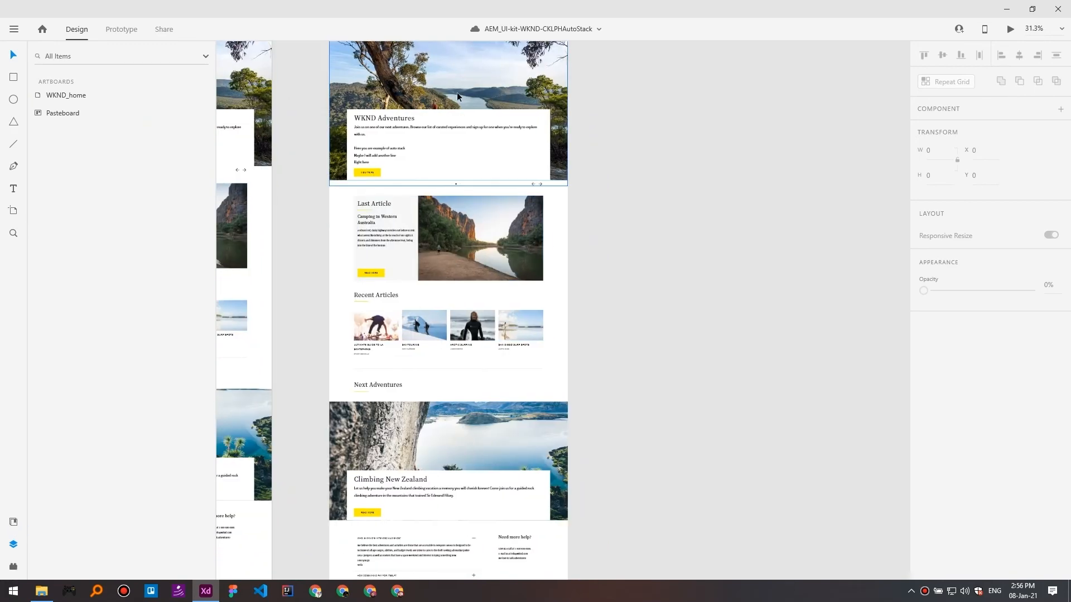
left_click(457, 92)
left_click(40, 499)
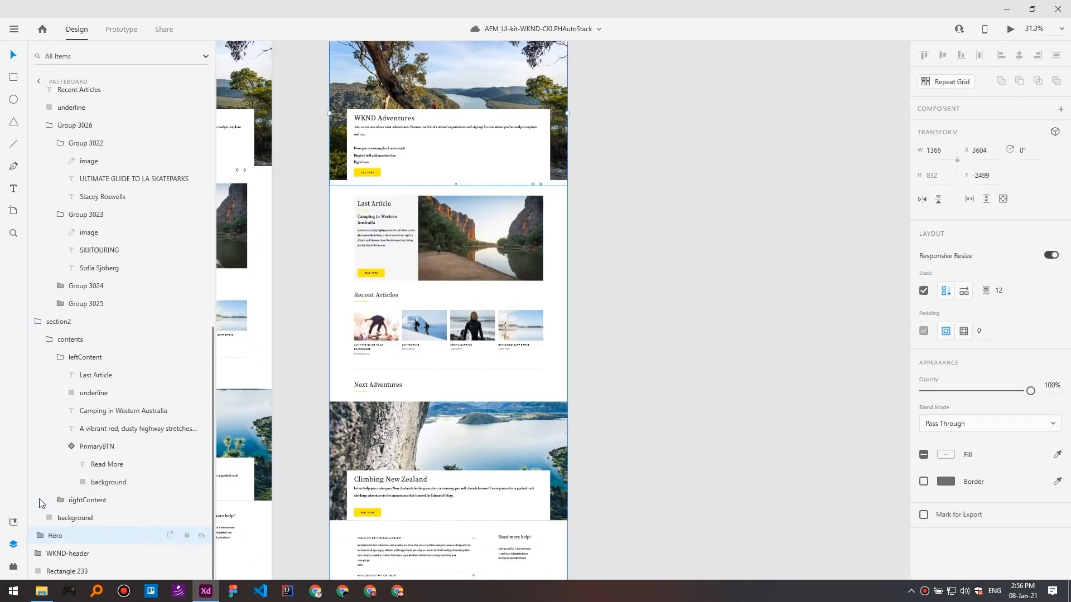
left_click(37, 322)
scroll(38, 338, "up", 4)
left_click(38, 490)
left_click(38, 428)
scroll(44, 255, "up", 1)
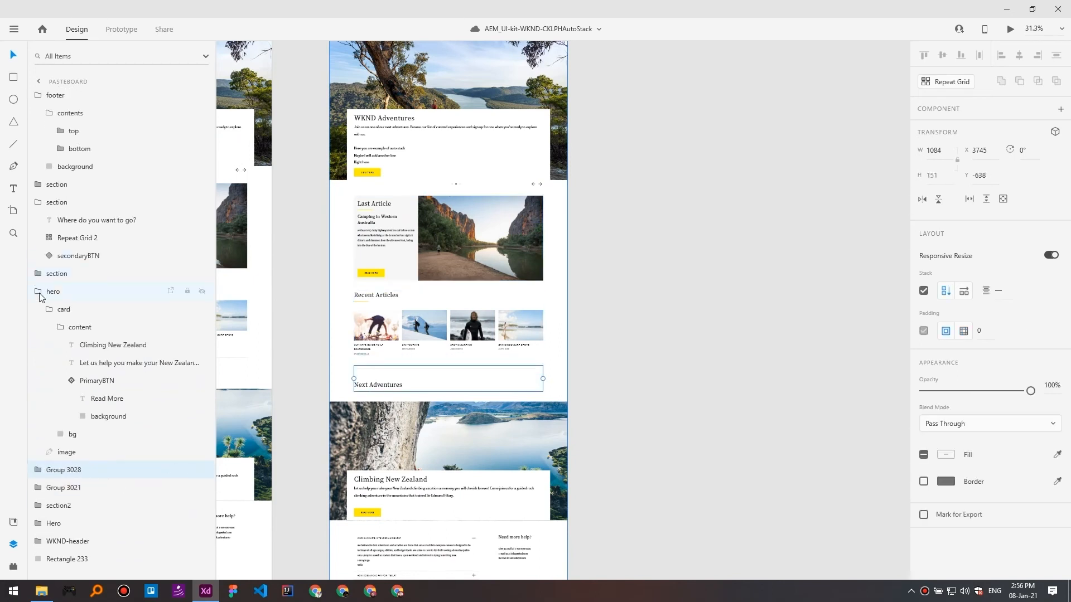
left_click(39, 293)
left_click(38, 202)
left_click(40, 96)
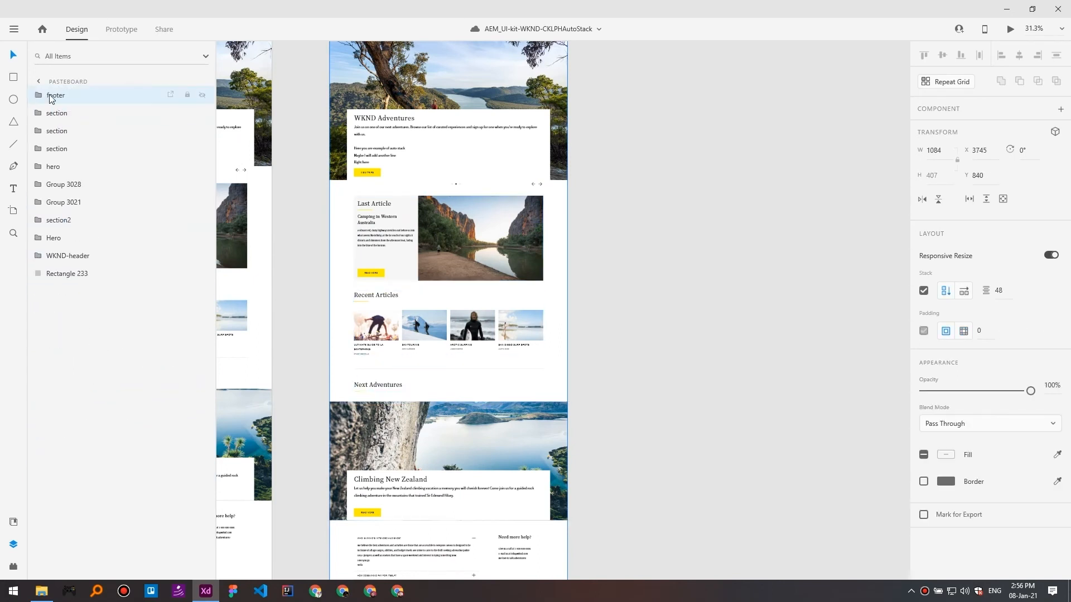
Try WKND-header beneath Rectangle 233 in the layer order, and move the footer beneath that rectangle instead.
left_click(81, 256)
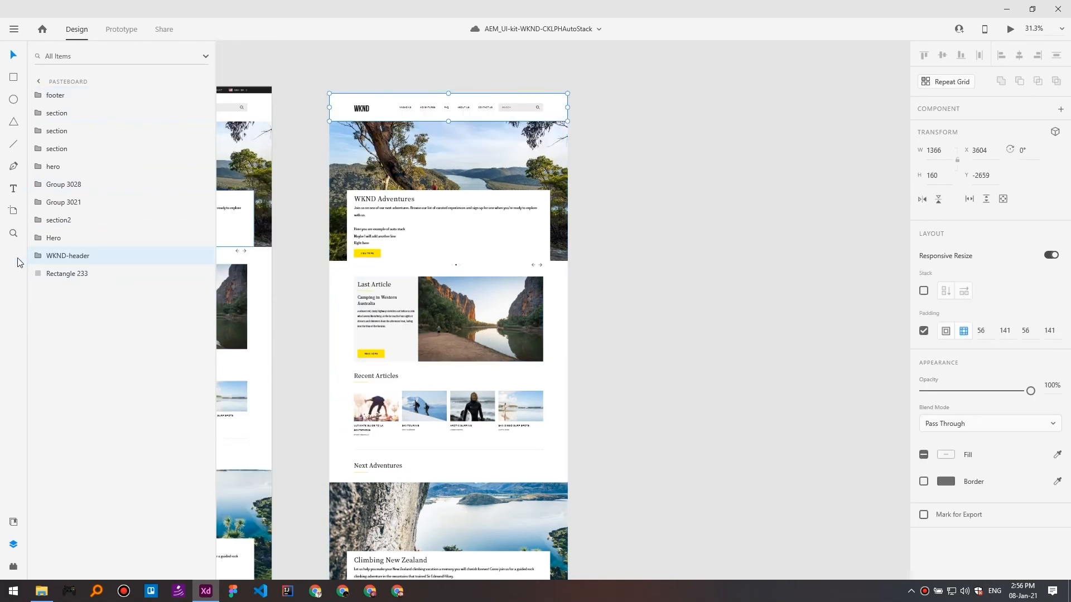
left_click_drag(62, 260, 62, 288)
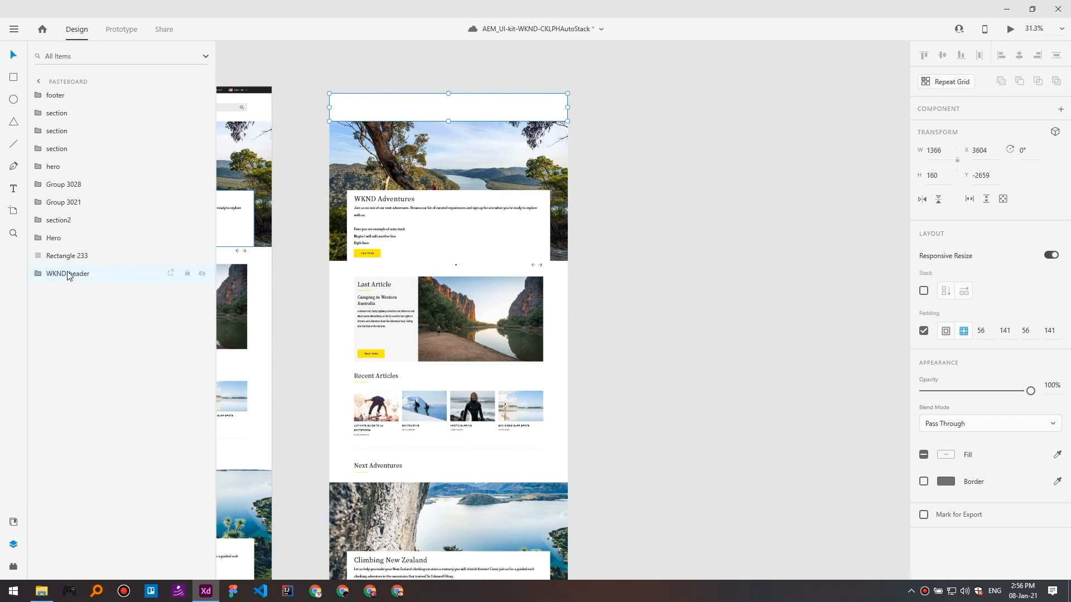
left_click_drag(53, 115, 77, 284)
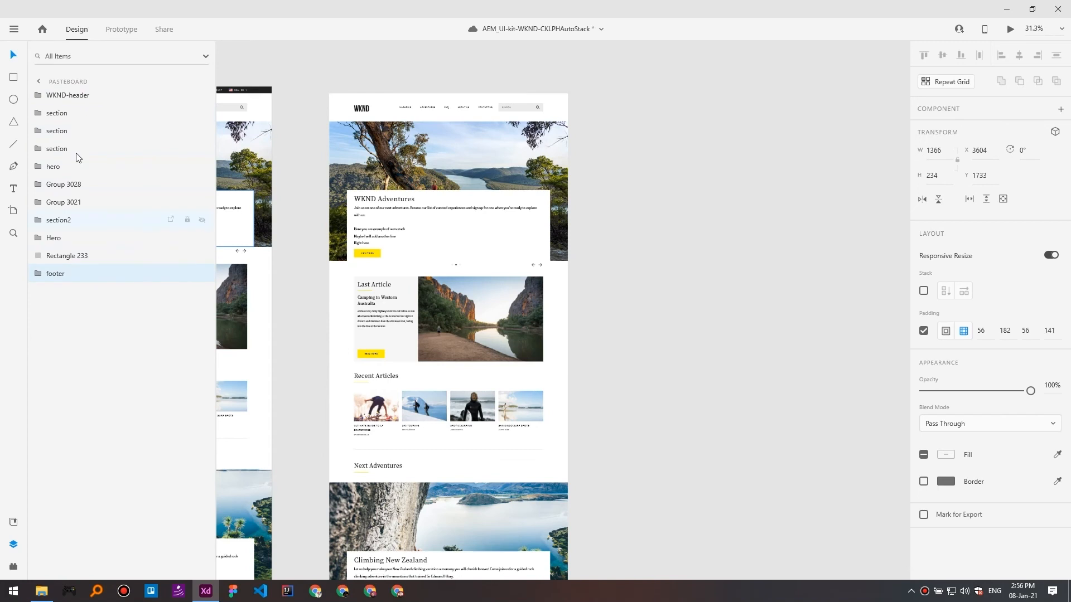
Group all layers below WKND-header, from the first section down to the footer, and expand the group as contents.
left_click(70, 114)
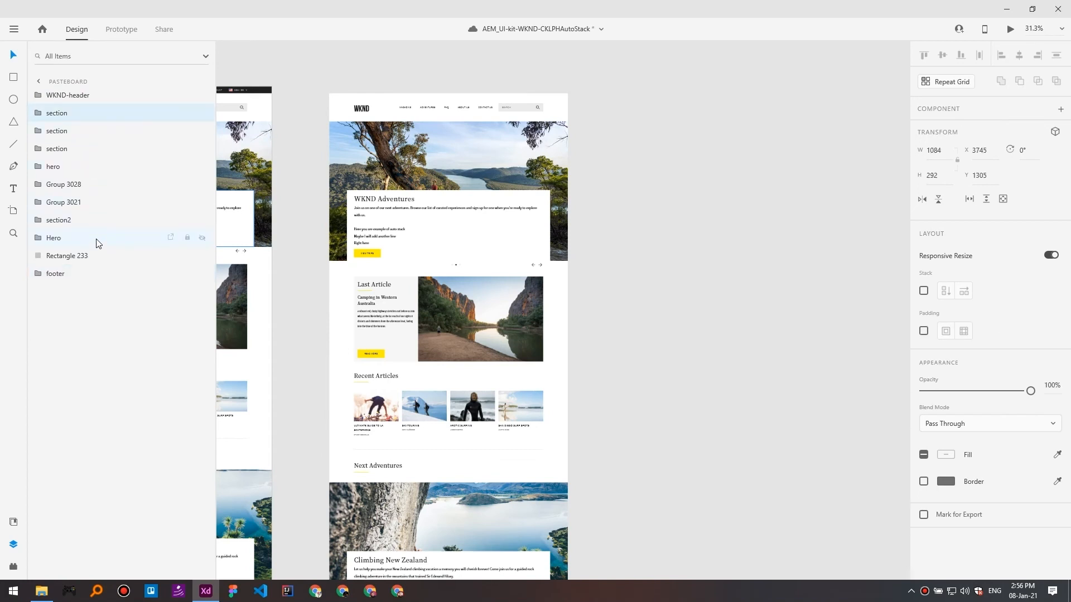
left_click(61, 257)
left_click(56, 115)
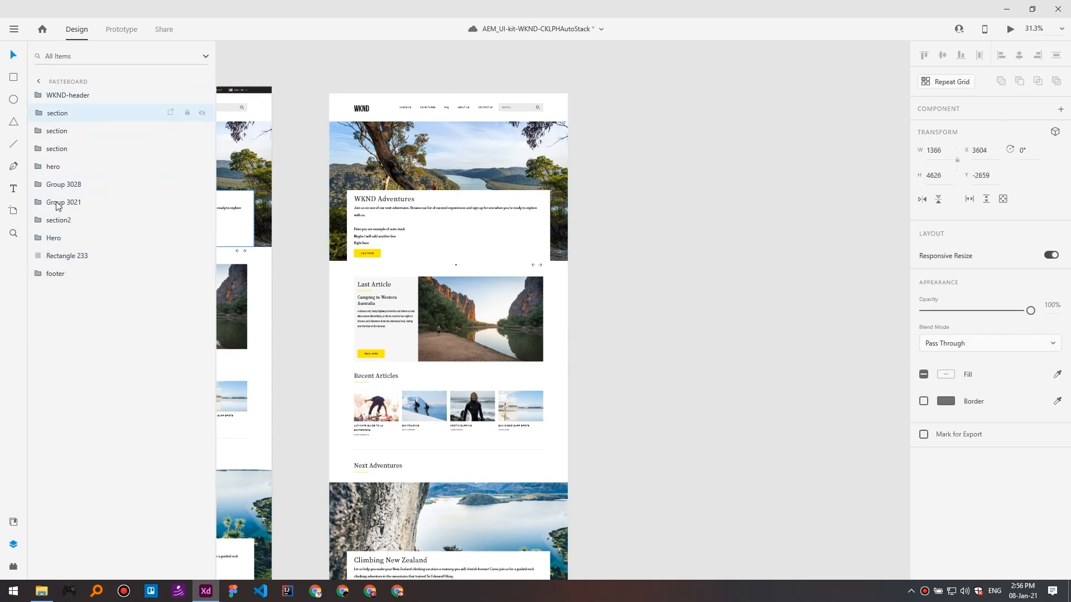
left_click(65, 274, "shift")
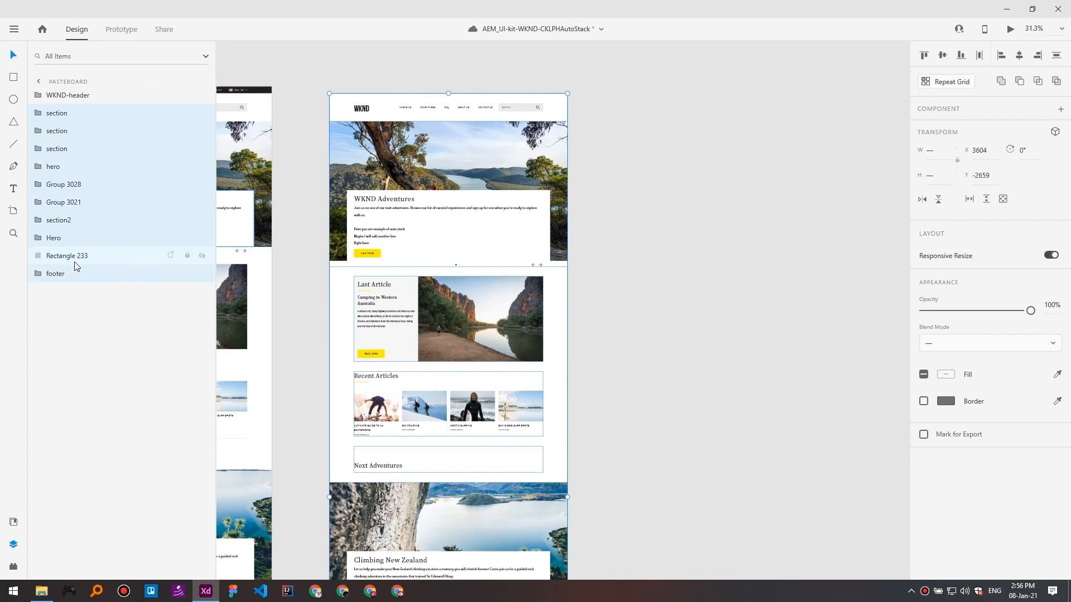
key("ctrl+g")
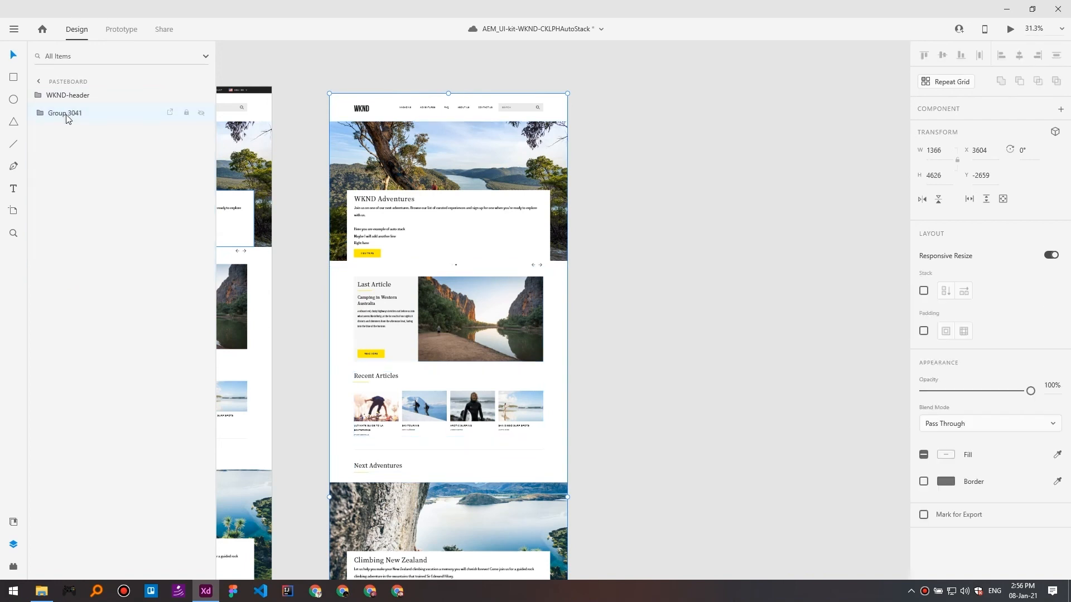
double_click(61, 117)
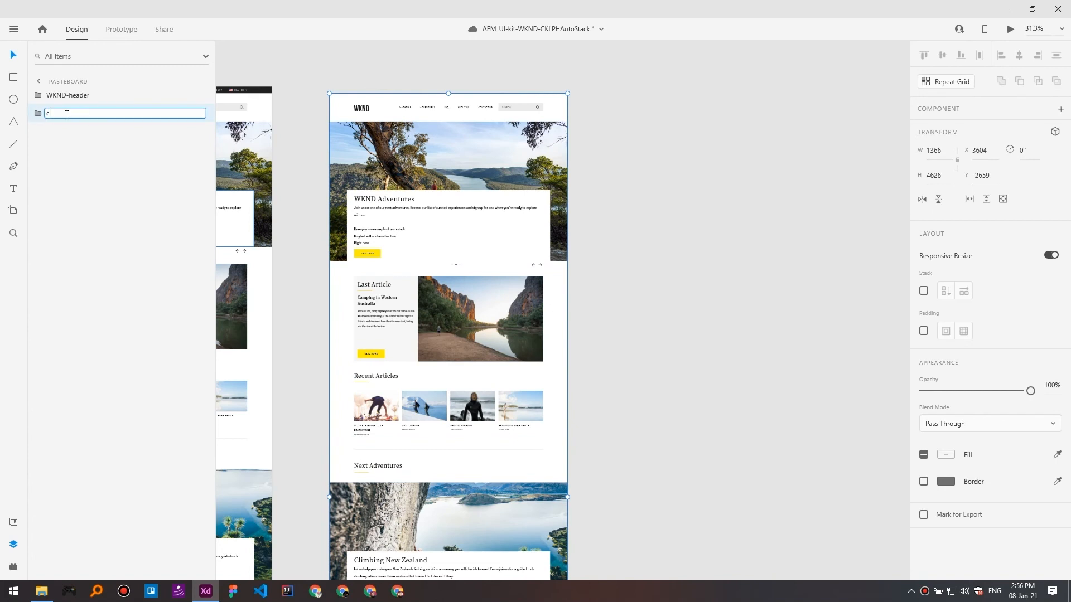
key("Escape")
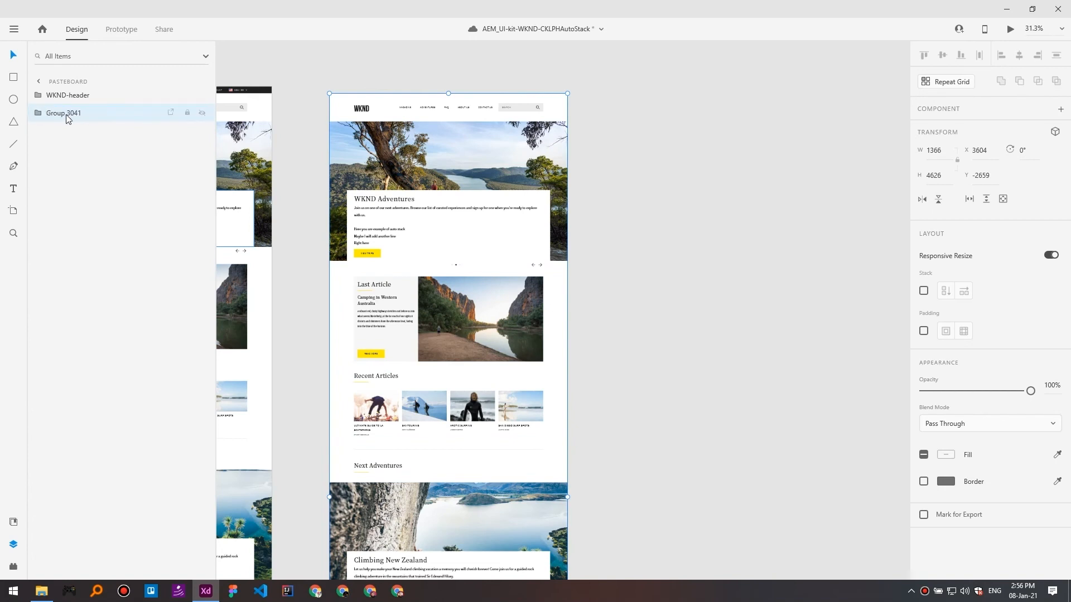
left_click(45, 113)
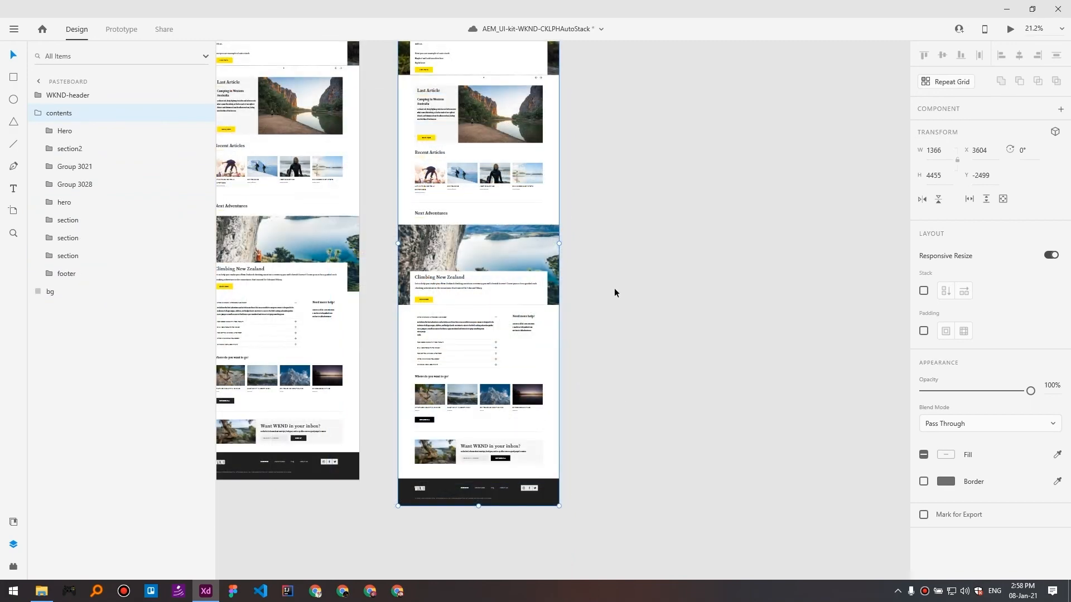
Collapse the contents group and copy the WKND-header, contents and bg layers together.
left_click(72, 133)
left_click(75, 115)
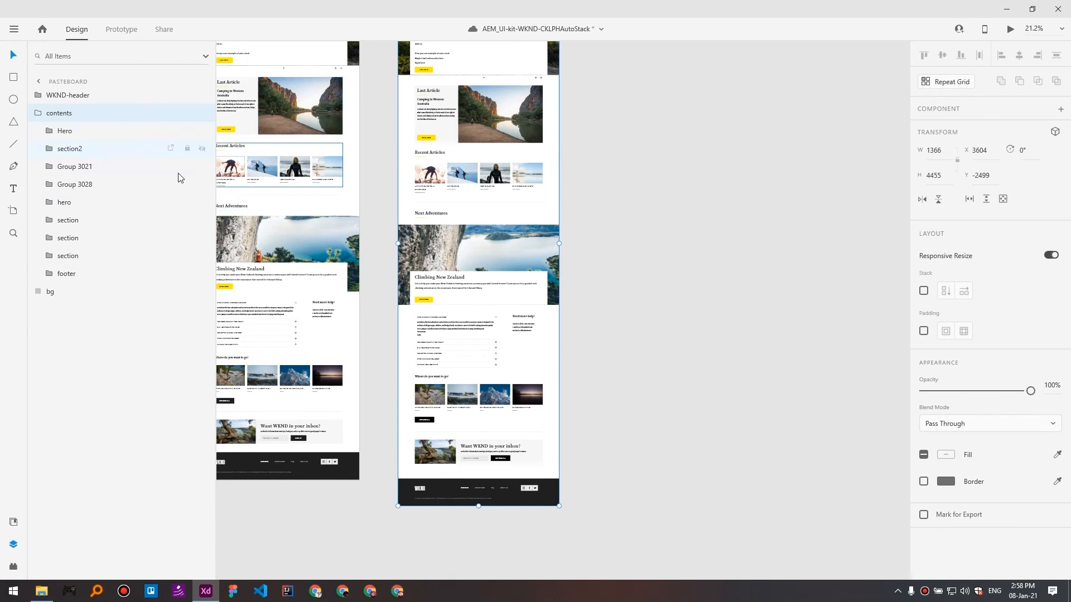
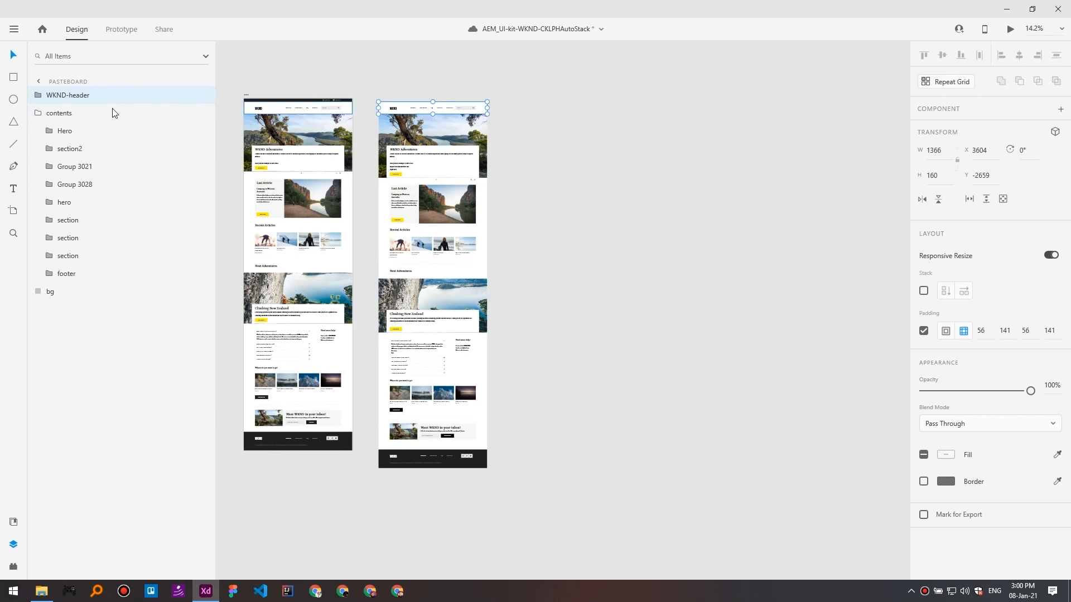
left_click(38, 114)
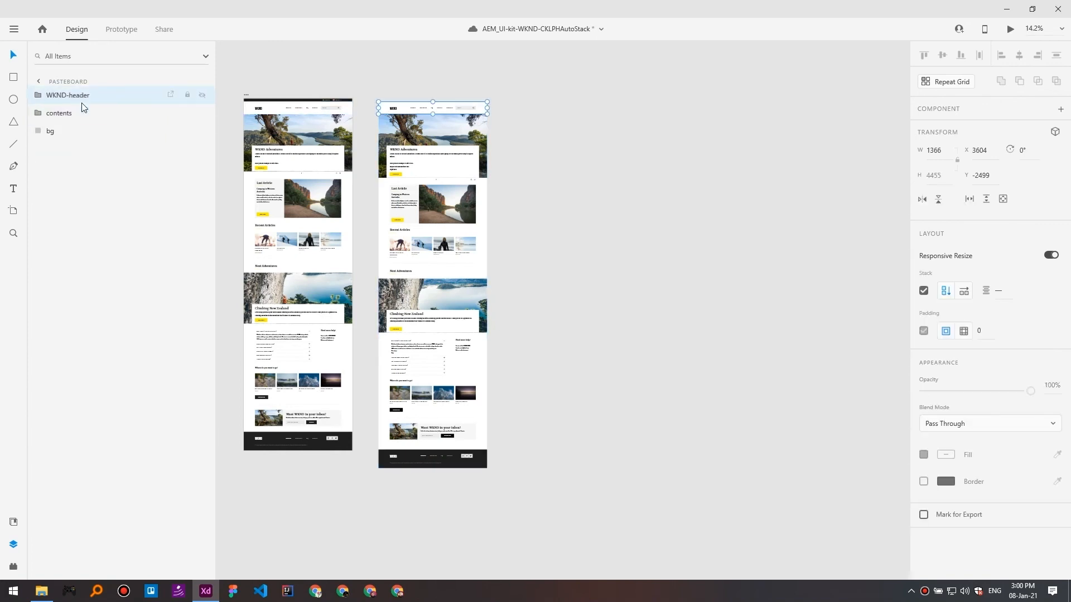
left_click(77, 114, "shift")
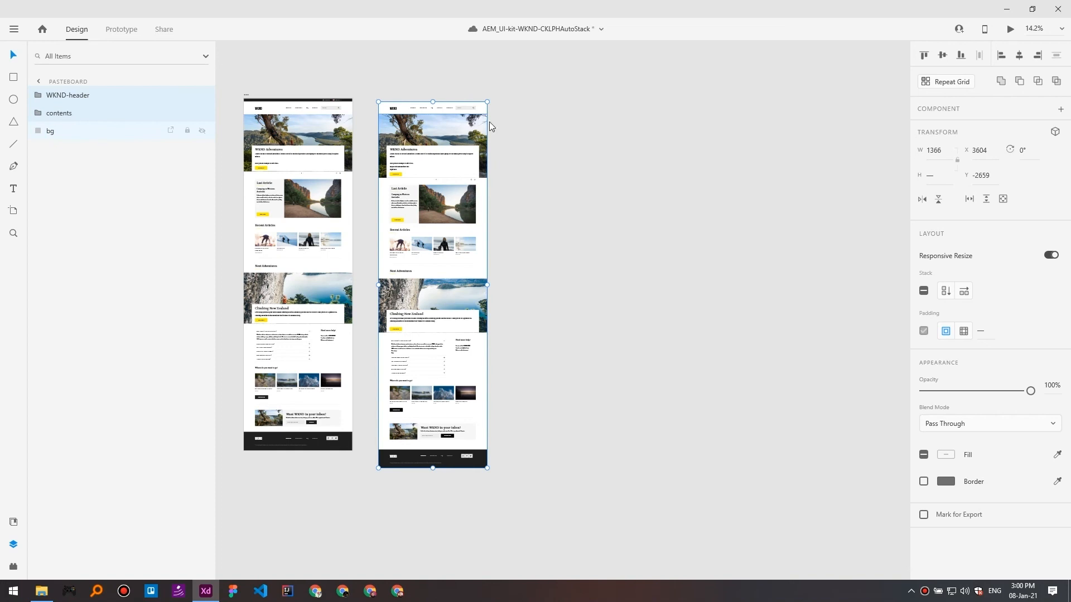
left_click(547, 149)
Draw a new artboard beside the rebuilt page, set its width to 1366 and extend its height to about 3801.
key("a")
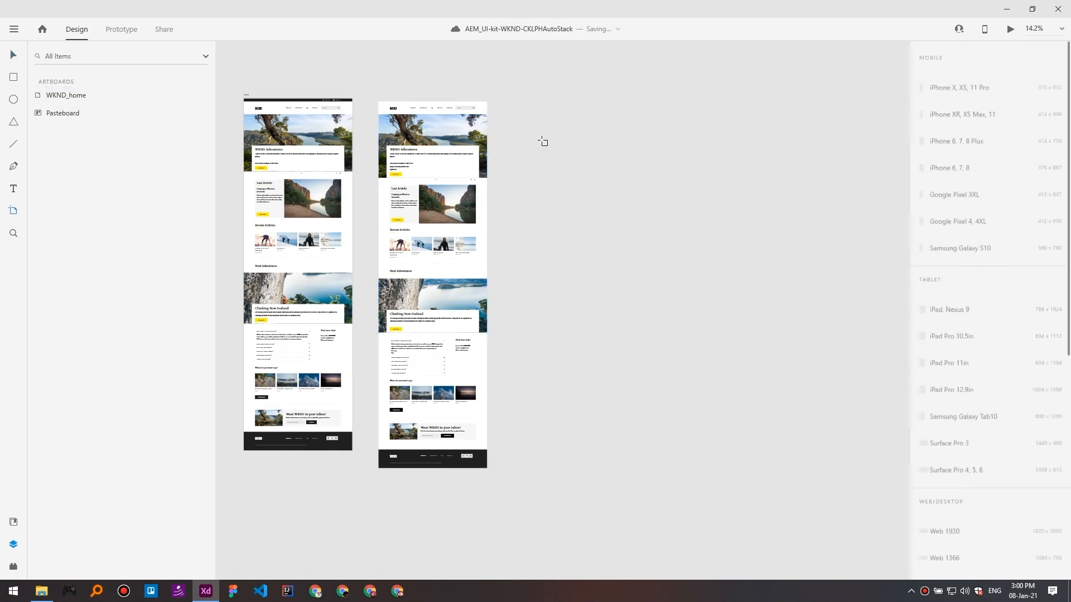
left_click_drag(519, 98, 692, 234)
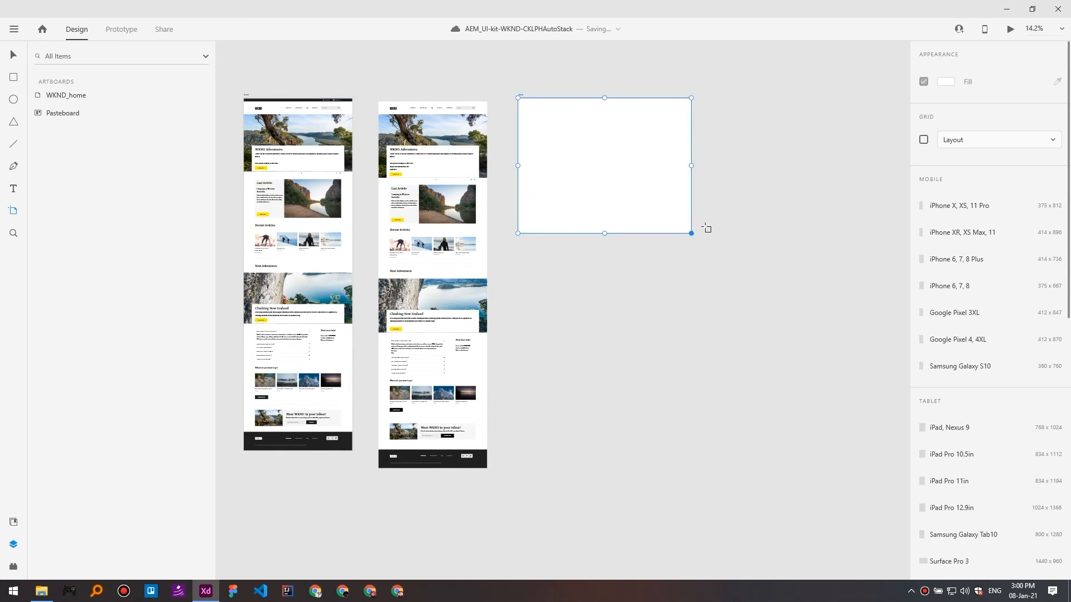
left_click(933, 151)
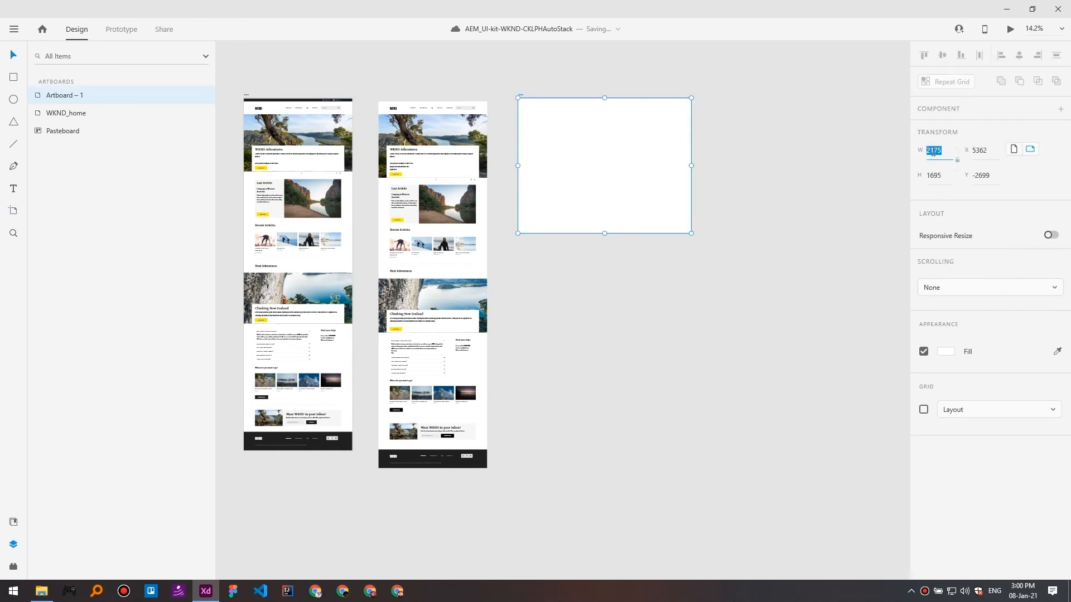
type("1366")
key("Tab")
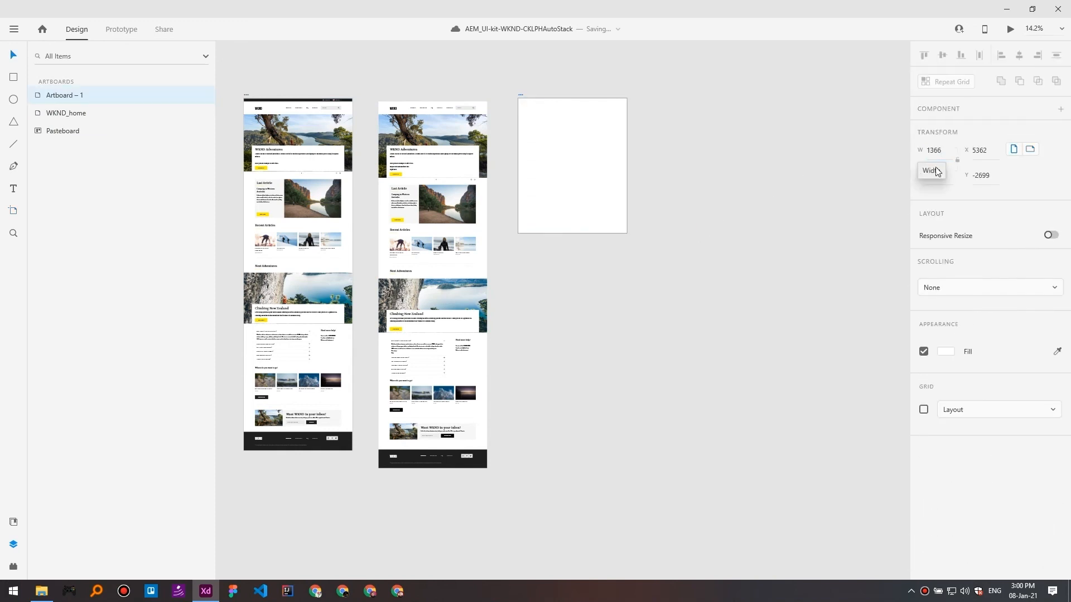
left_click(775, 179)
left_click_drag(572, 234, 574, 401)
left_click(735, 409)
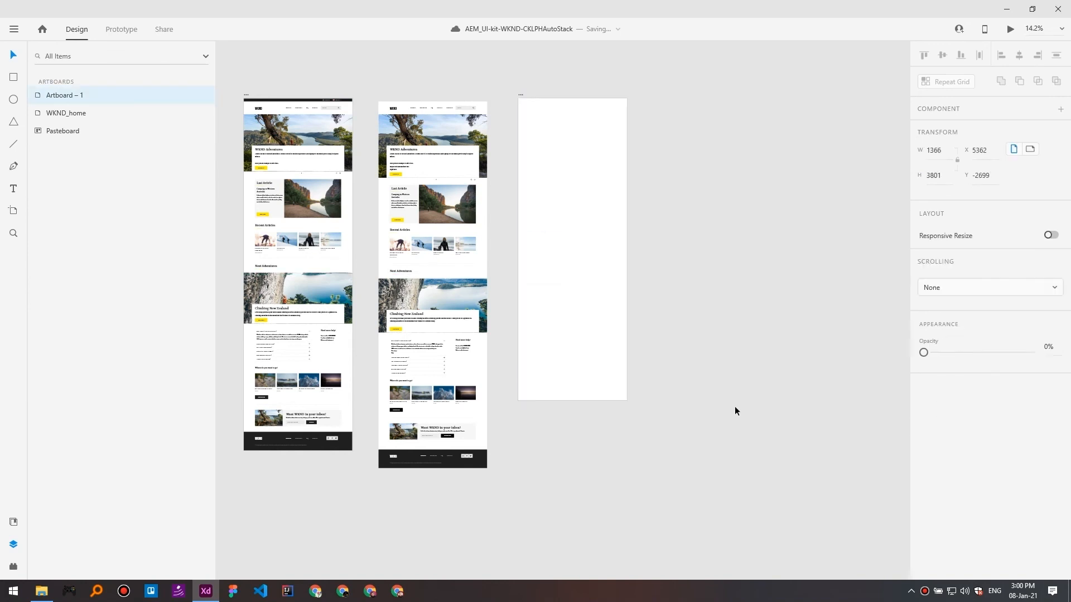
Paste the rebuilt page into the new artboard and align it with the artboard's upper edge.
left_click(519, 96)
key("ctrl+v")
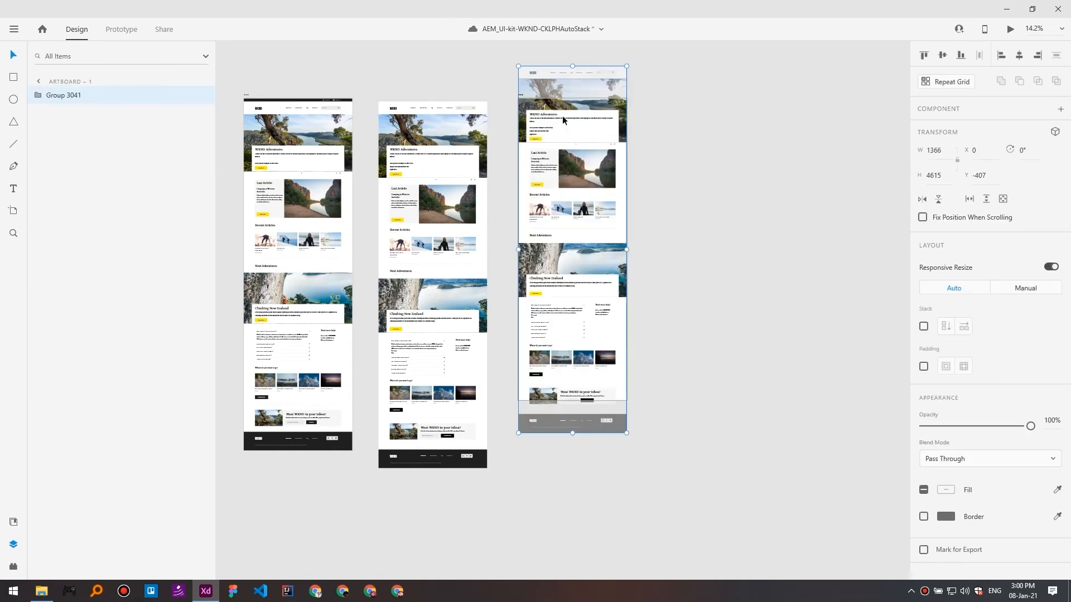
left_click(686, 171)
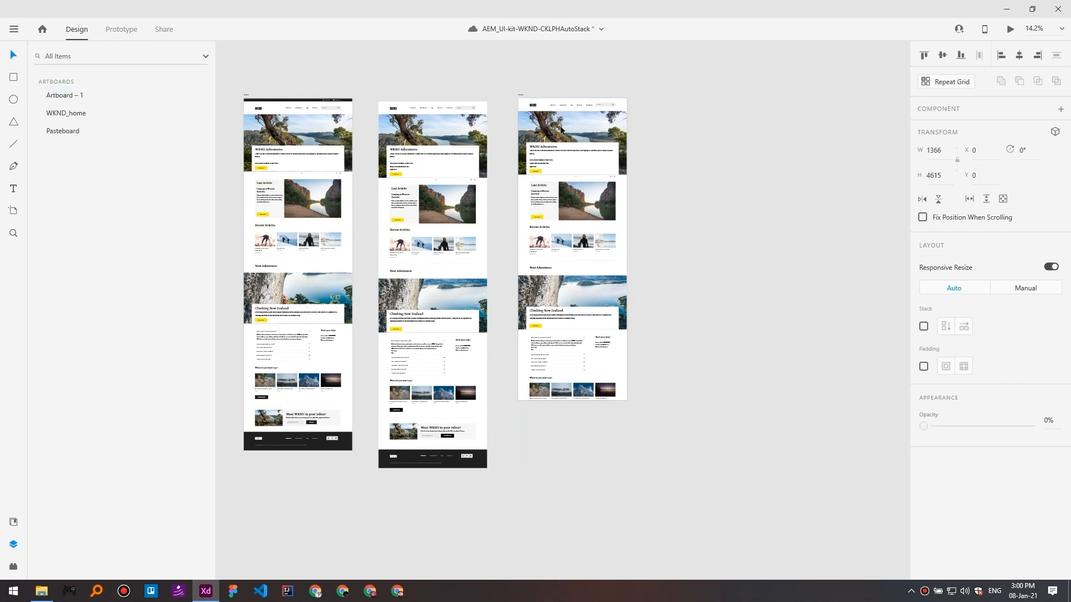
Extend Artboard – 1 to a height of 4096 and trim it to its contents with the TrimIt plugin.
left_click(519, 94)
scroll(563, 109, "down", 2)
scroll(563, 109, "right", 3)
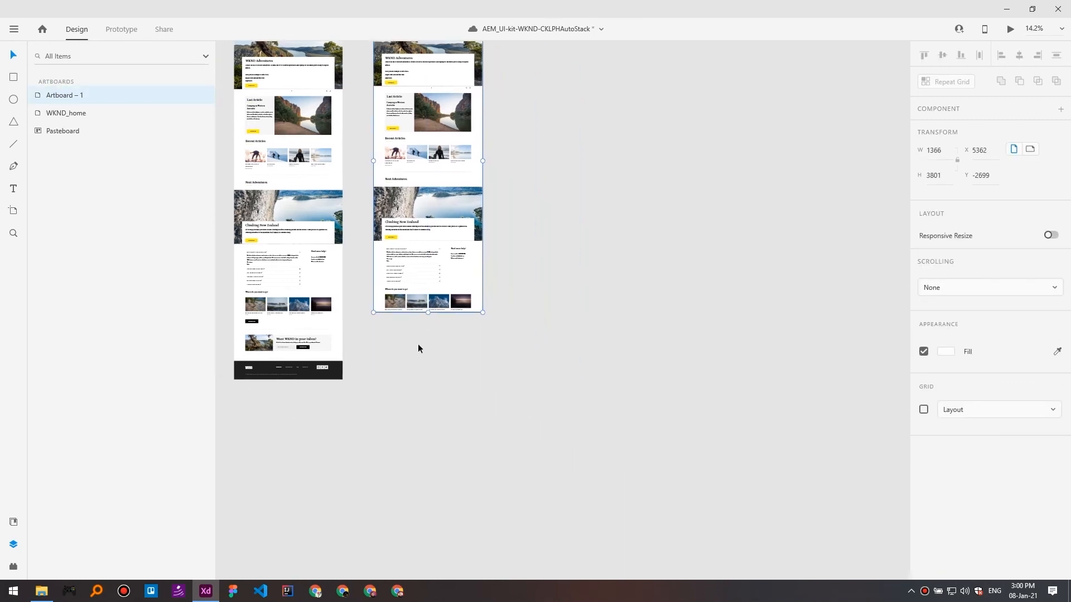
left_click_drag(428, 312, 426, 335)
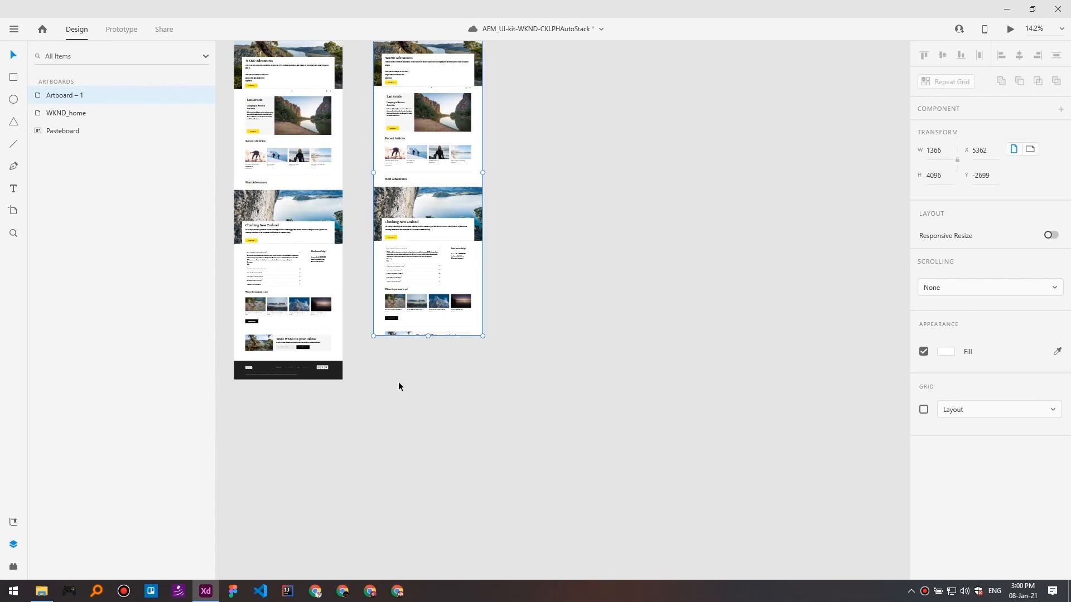
left_click(14, 565)
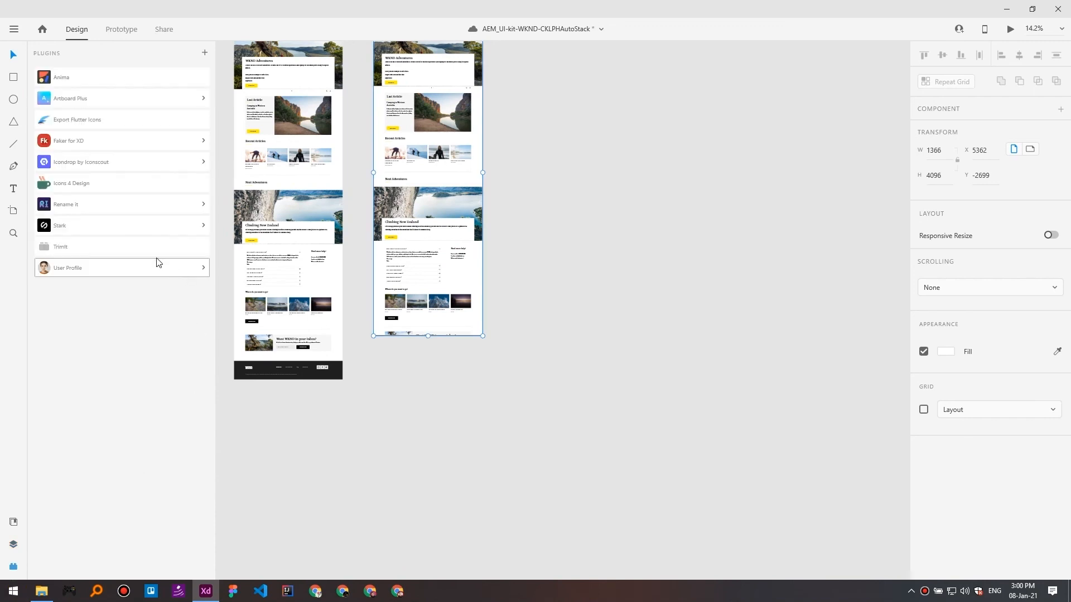
left_click(72, 248)
left_click(541, 384)
left_click_drag(491, 304, 560, 355)
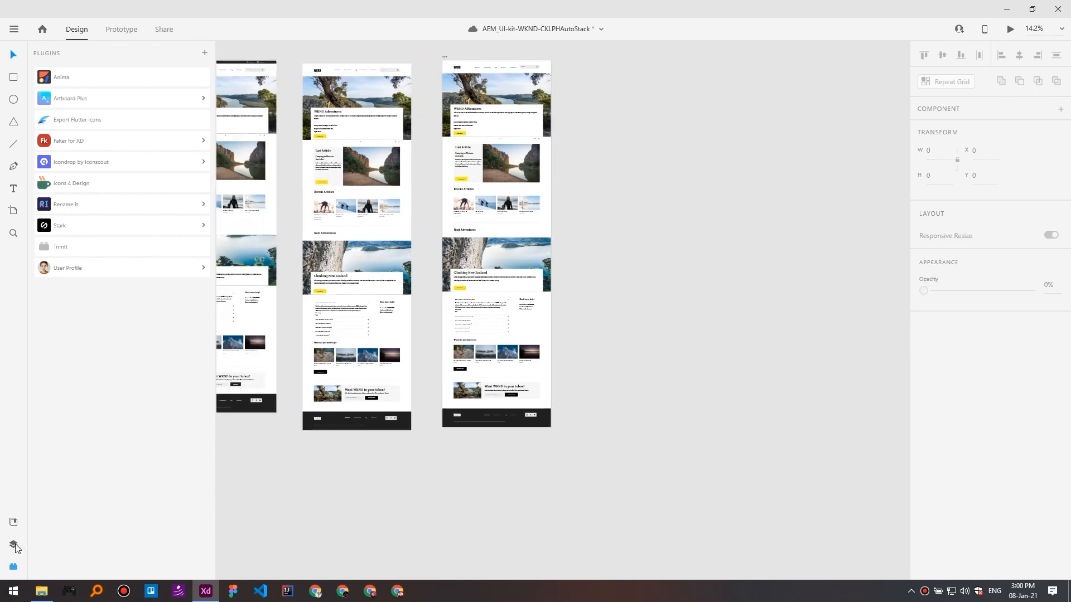
Ungroup the pasted page on Artboard – 1 in its layer list and expand the contents group.
left_click(13, 544)
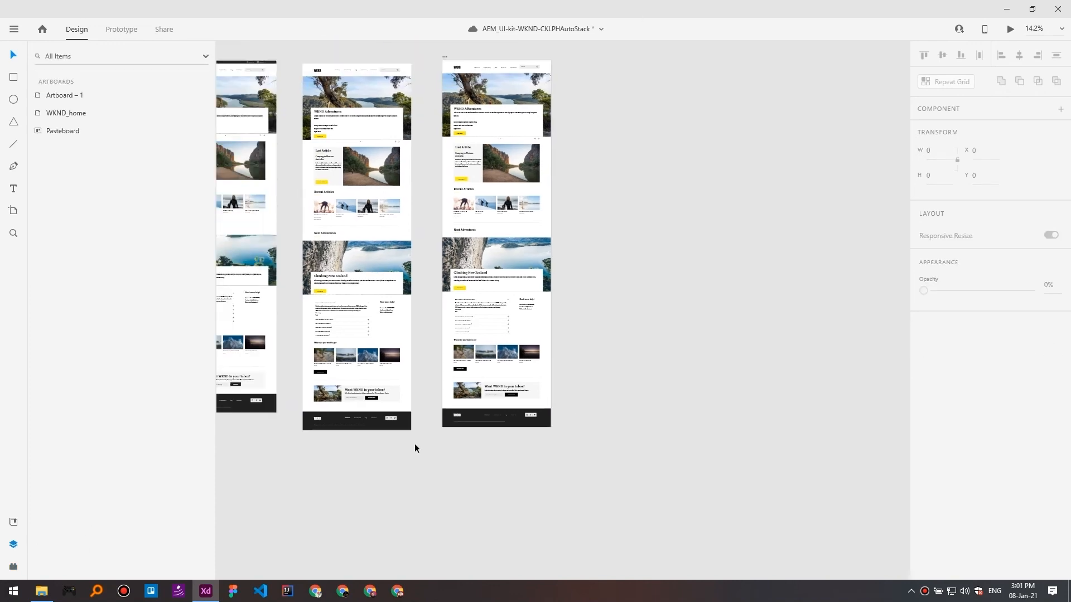
left_click(478, 426)
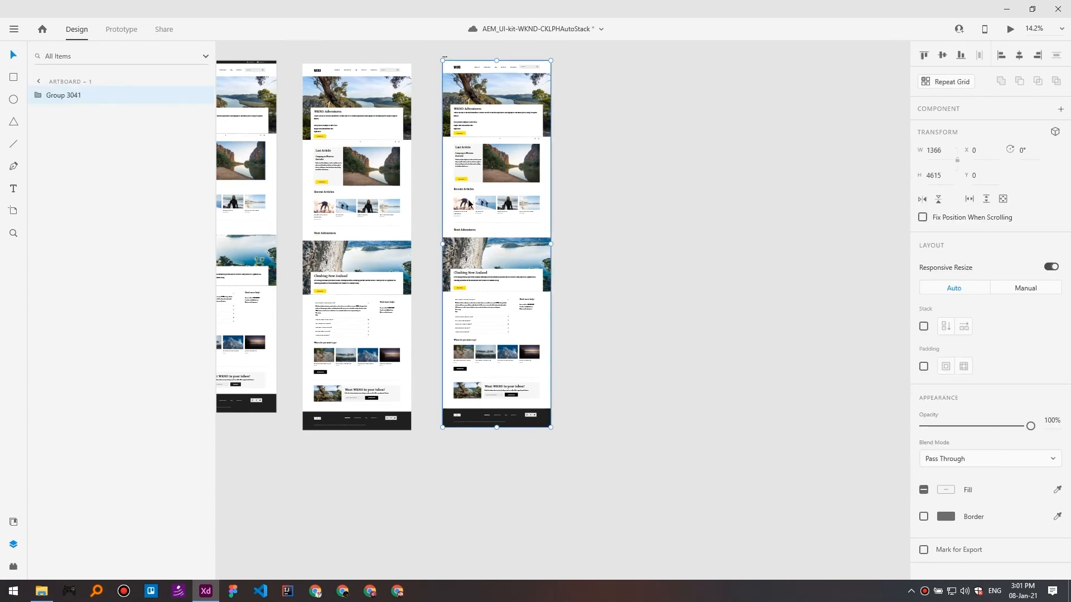
left_click(39, 95)
key("ctrl+shift+g")
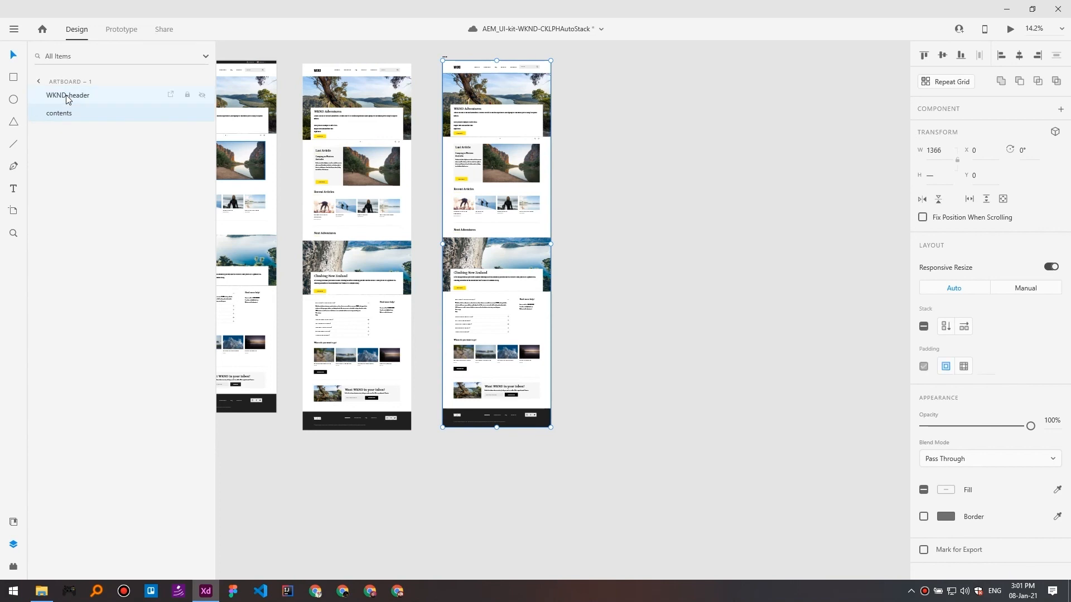
left_click(69, 113)
left_click(38, 112)
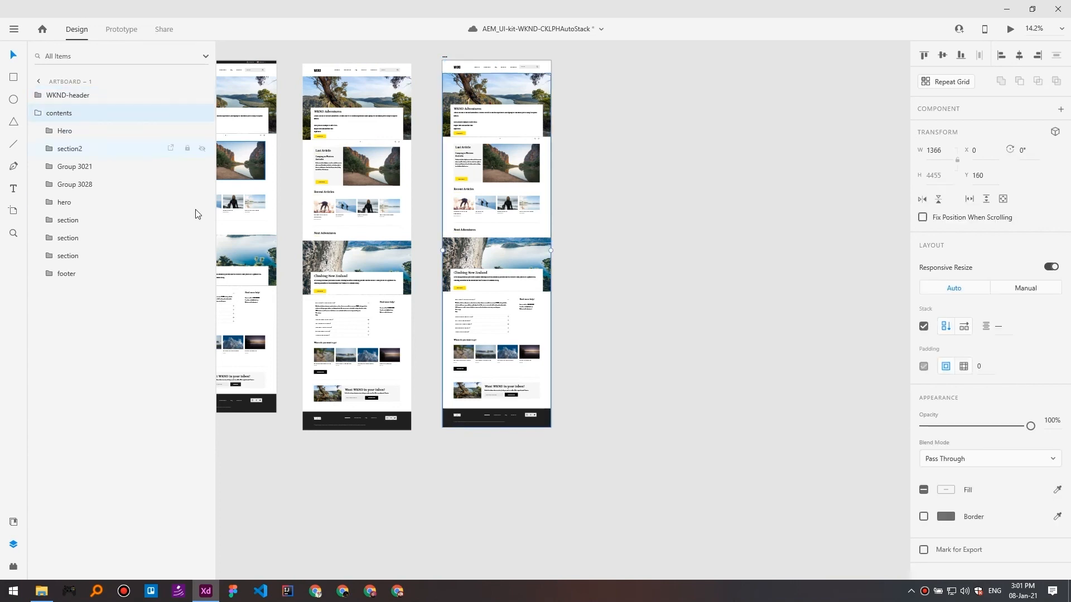
Copy the Recent Articles group from the pasteboard page and paste it after the Climbing New Zealand hero on Artboard – 1.
double_click(363, 277)
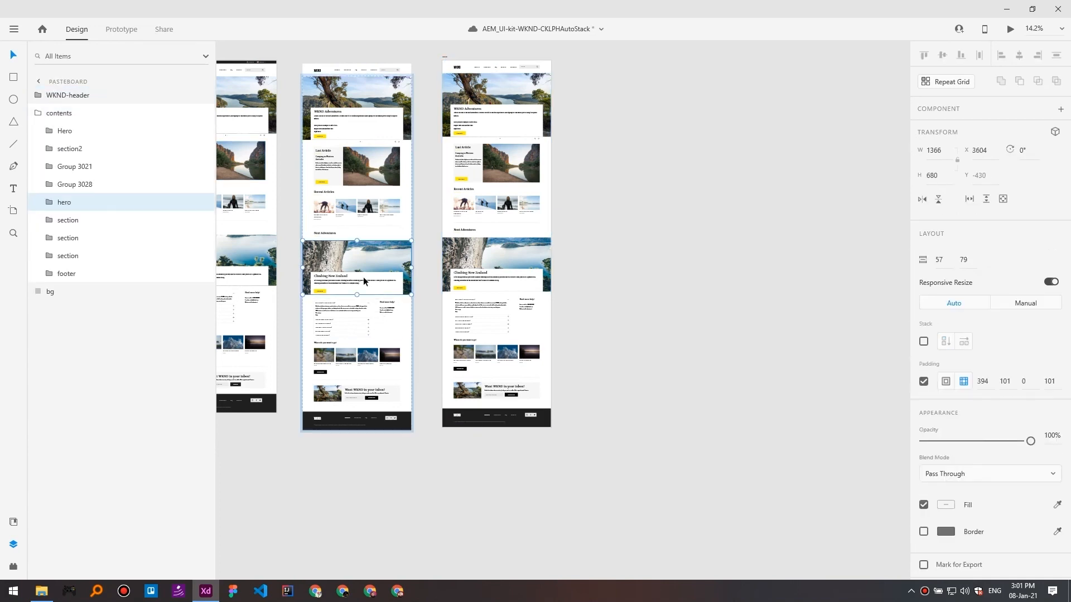
left_click(349, 212)
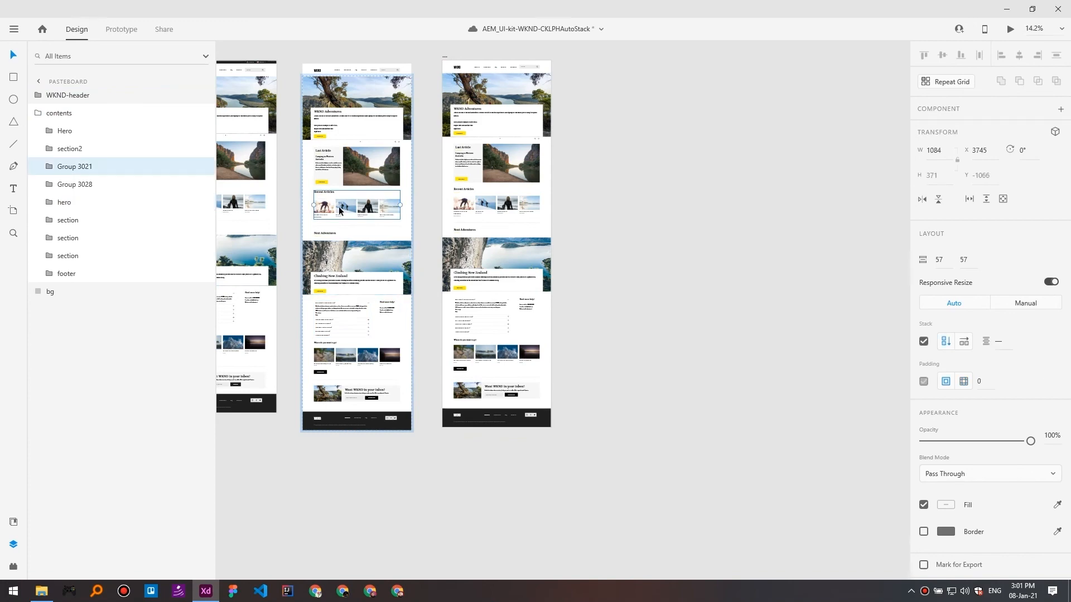
left_click(486, 267)
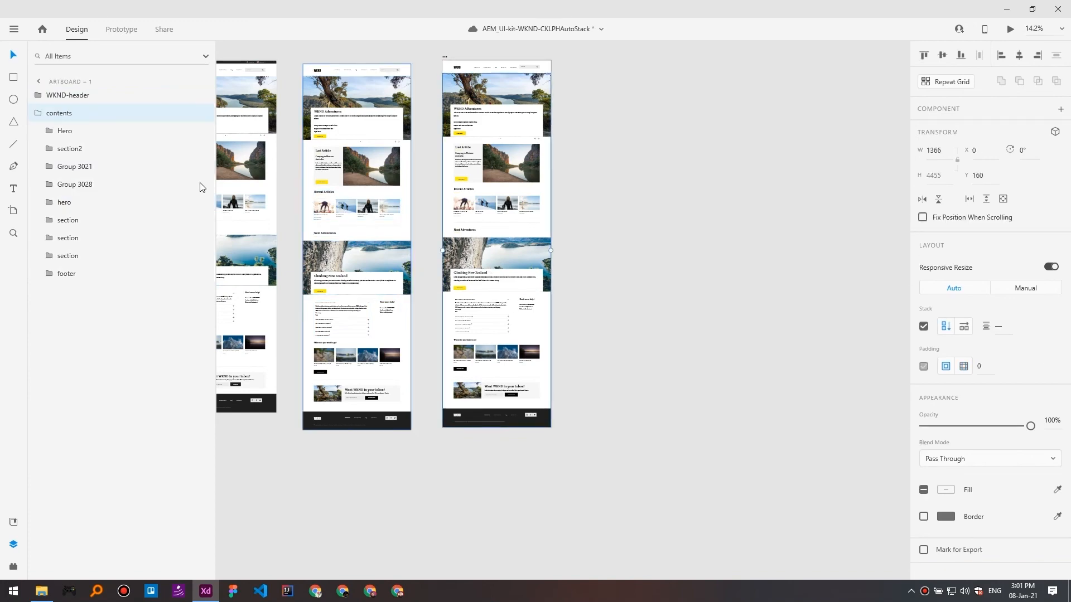
double_click(481, 245)
scroll(512, 302, "up", 4)
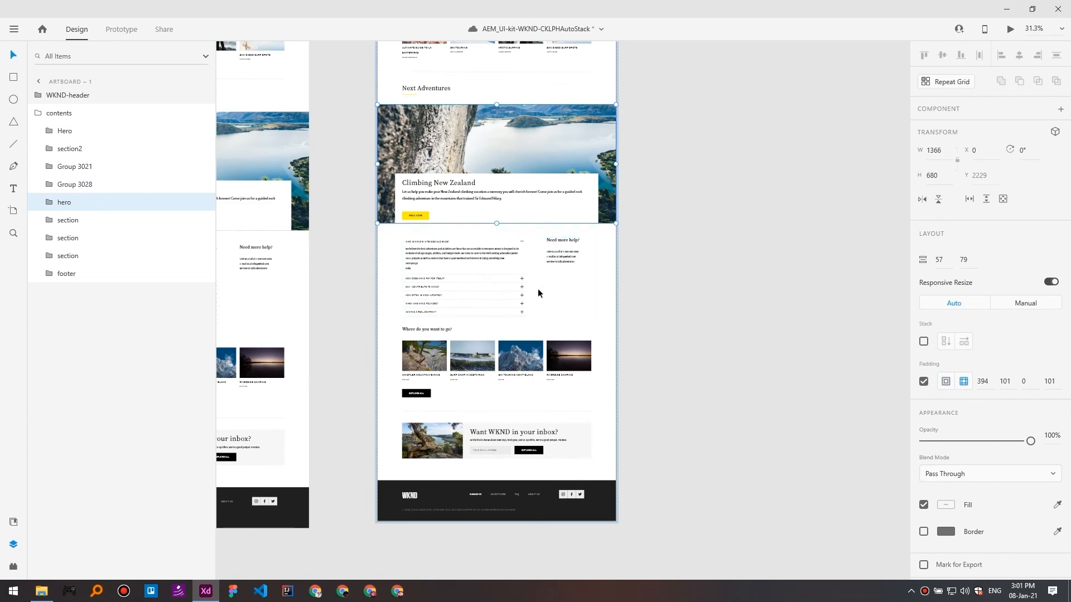
key("ctrl+v")
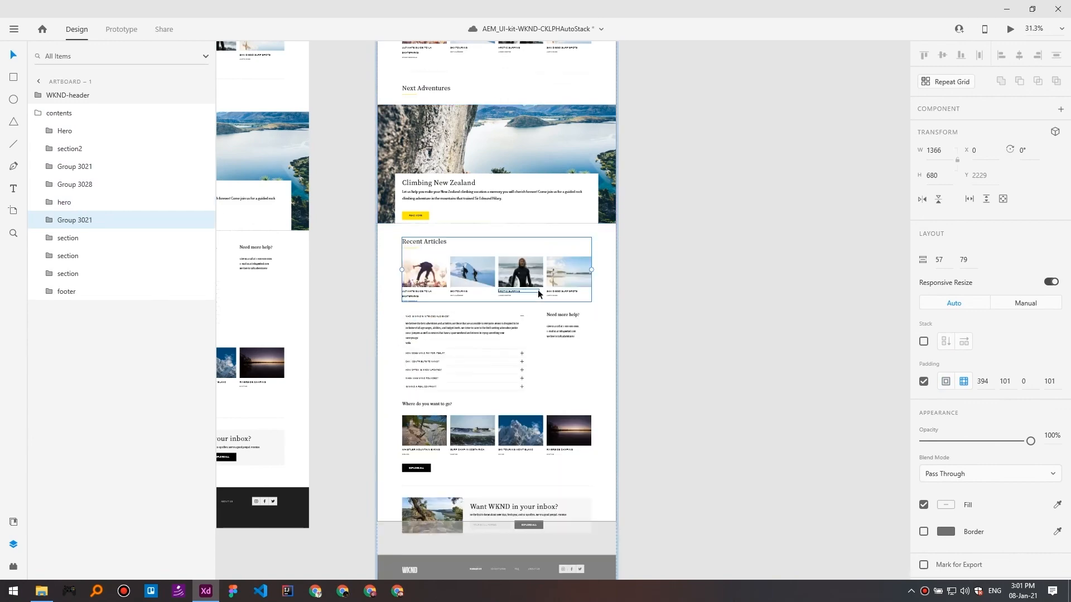
scroll(537, 290, "down", 3)
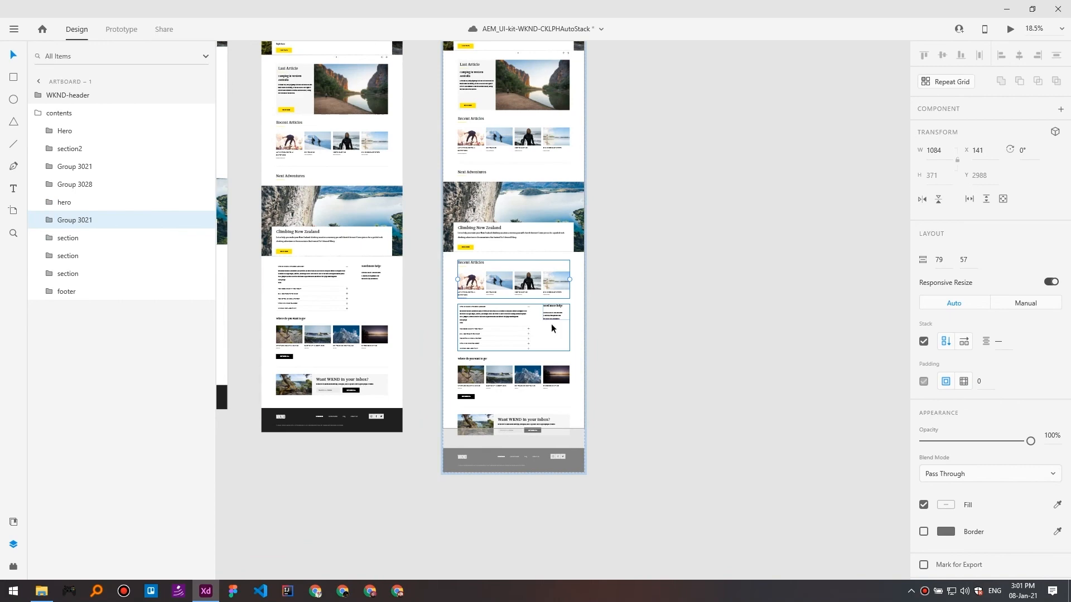
left_click(637, 414)
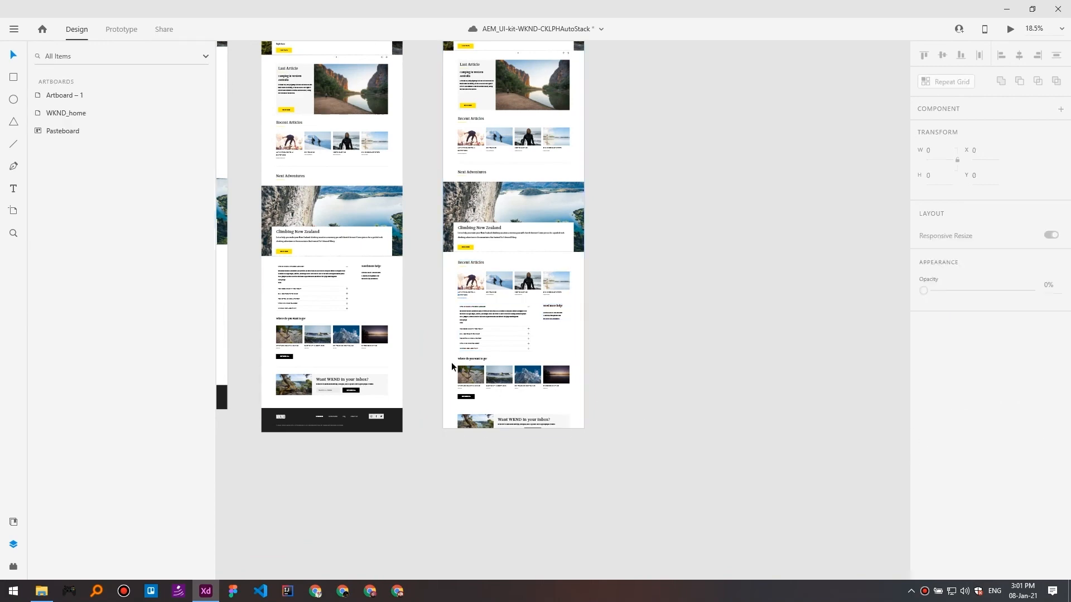
Move the FAQ section up beneath the first Recent Articles row and return it to below the second one.
double_click(476, 314)
scroll(476, 313, "up", 6)
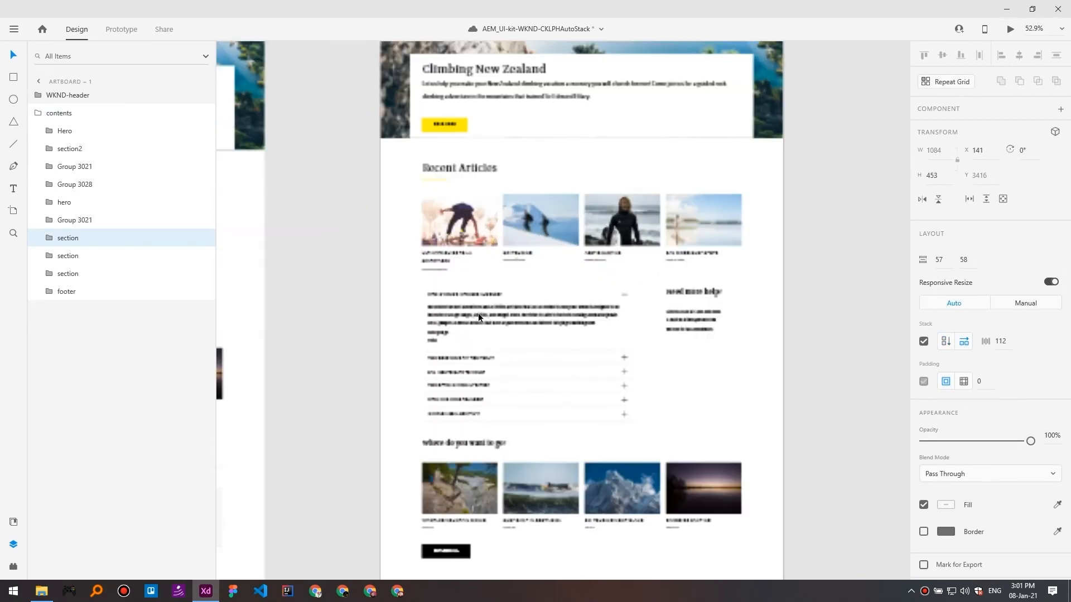
left_click_drag(494, 429, 487, 464)
scroll(487, 464, "up", 5)
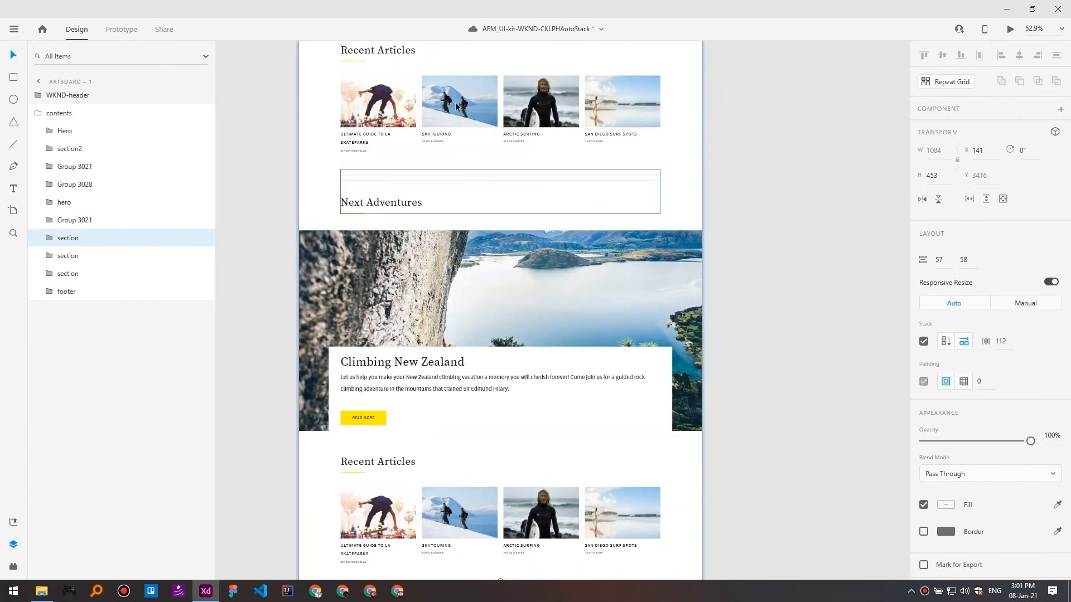
scroll(480, 282, "down", 3)
left_click_drag(453, 436, 453, 270)
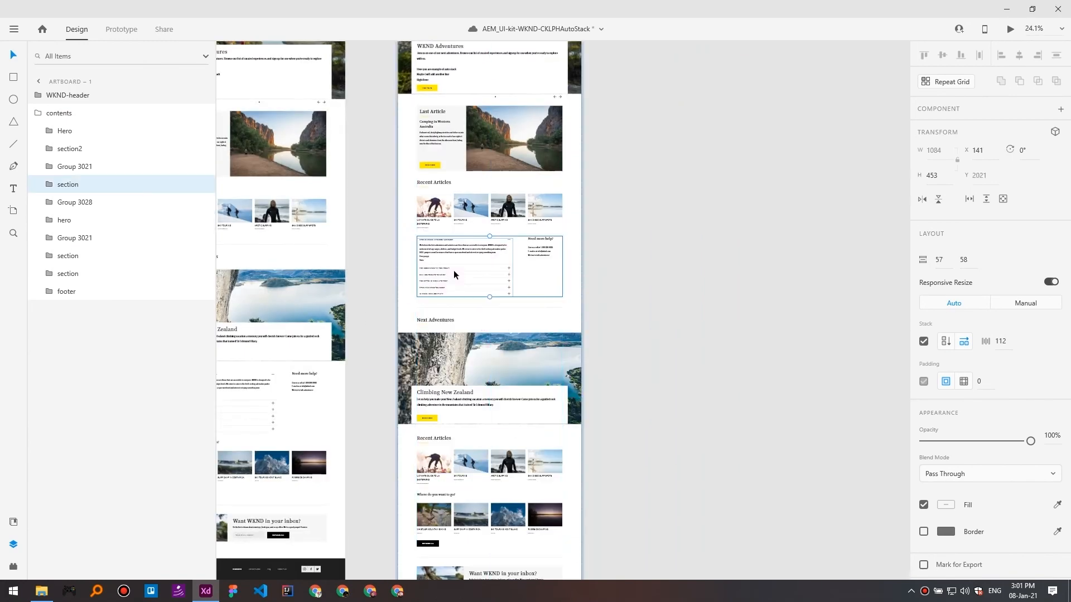
left_click_drag(445, 262, 440, 441)
Move the first Recent Articles row above the Last Article section in the contents stack.
left_click(440, 223)
left_click_drag(440, 223, 446, 125)
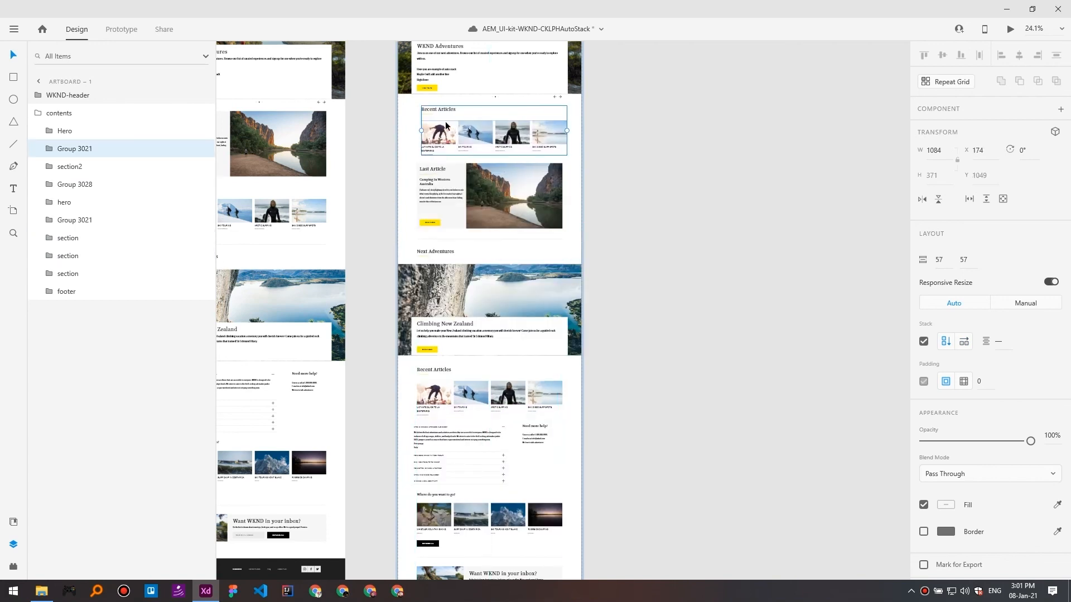
scroll(514, 293, "down", 3)
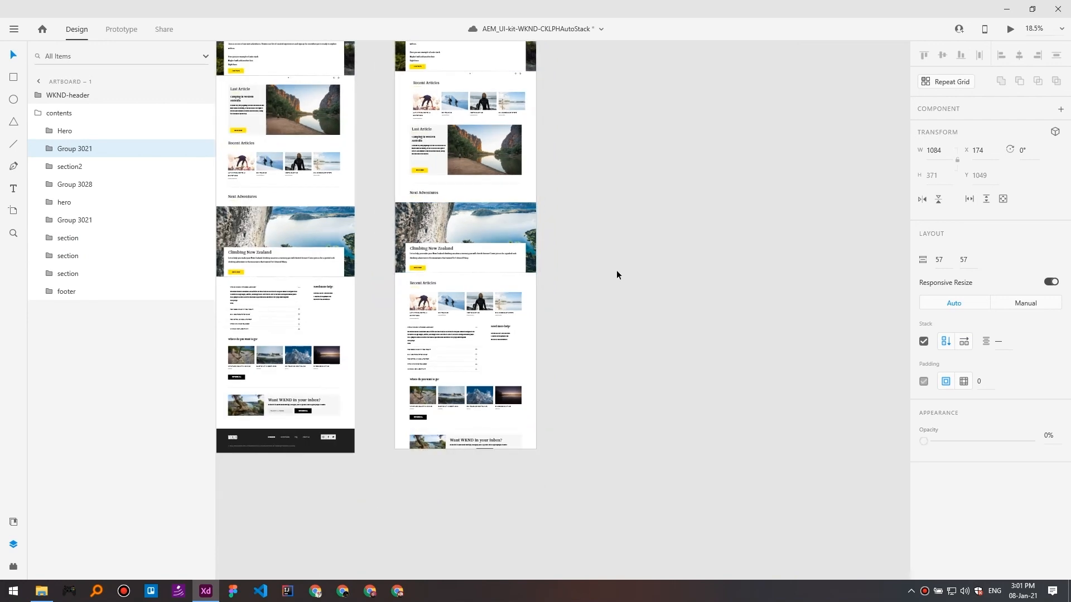
left_click(617, 269)
Try to trim the contents group of Artboard – 1 with the TrimIt plugin.
left_click(477, 229)
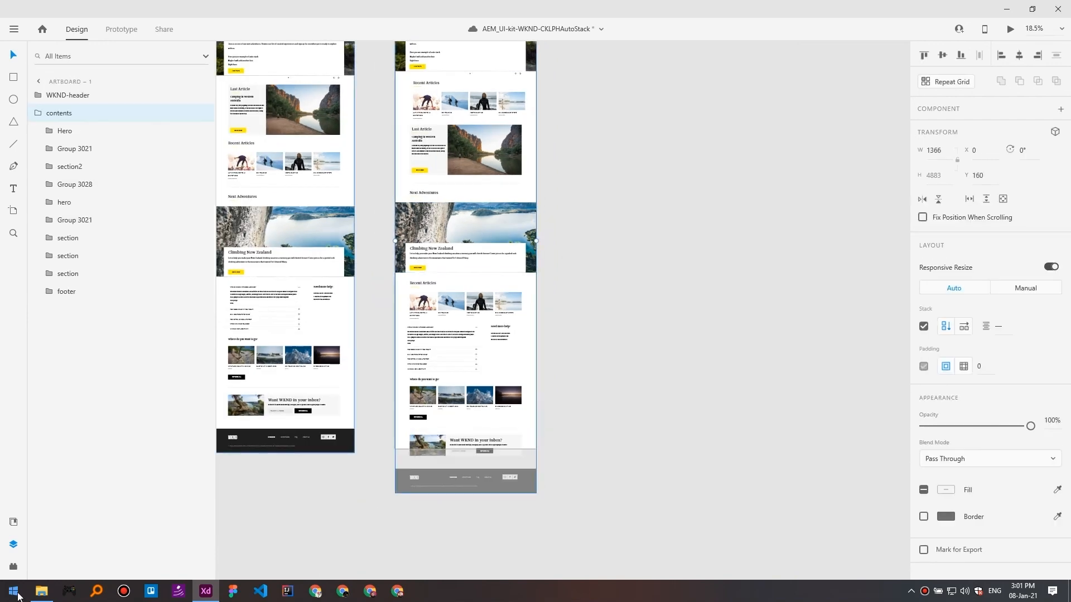
left_click(13, 568)
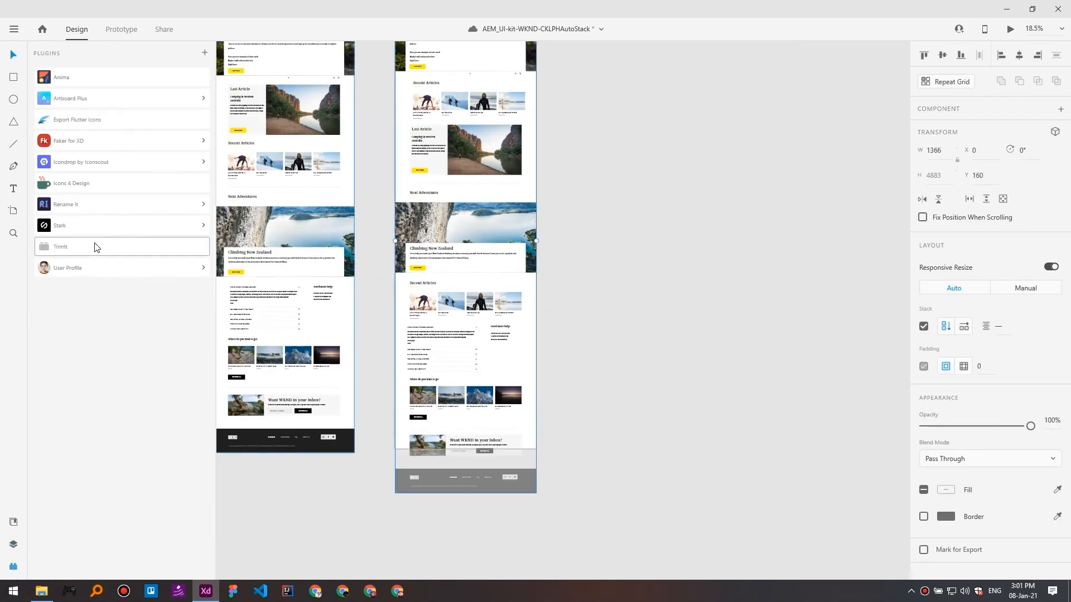
left_click(96, 247)
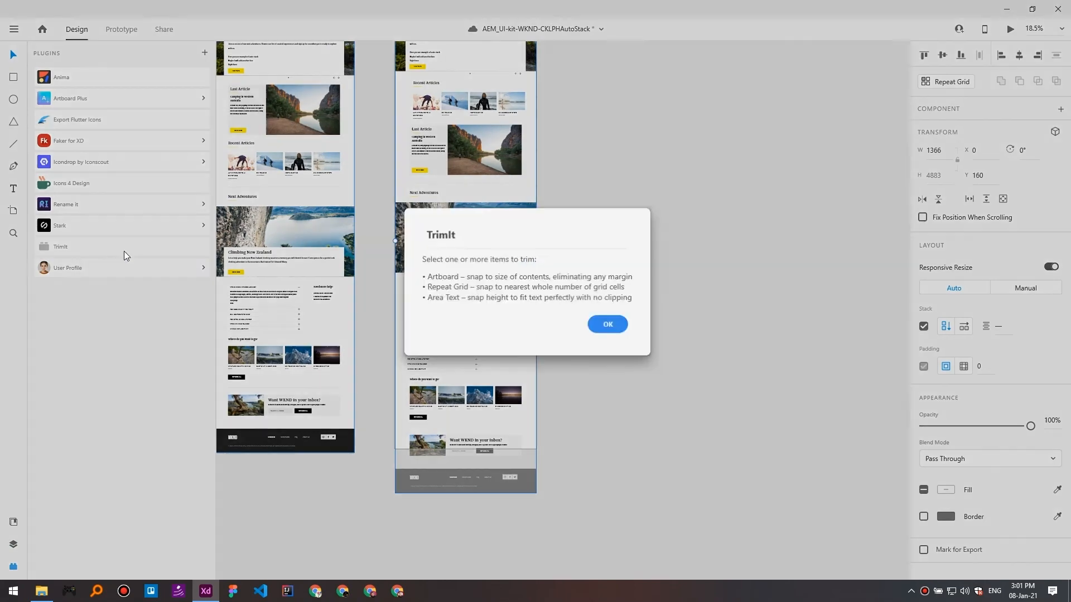
left_click(601, 324)
Trim Artboard – 1 itself to the size of its rearranged contents with TrimIt and clear the selection.
scroll(612, 296, "up", 10)
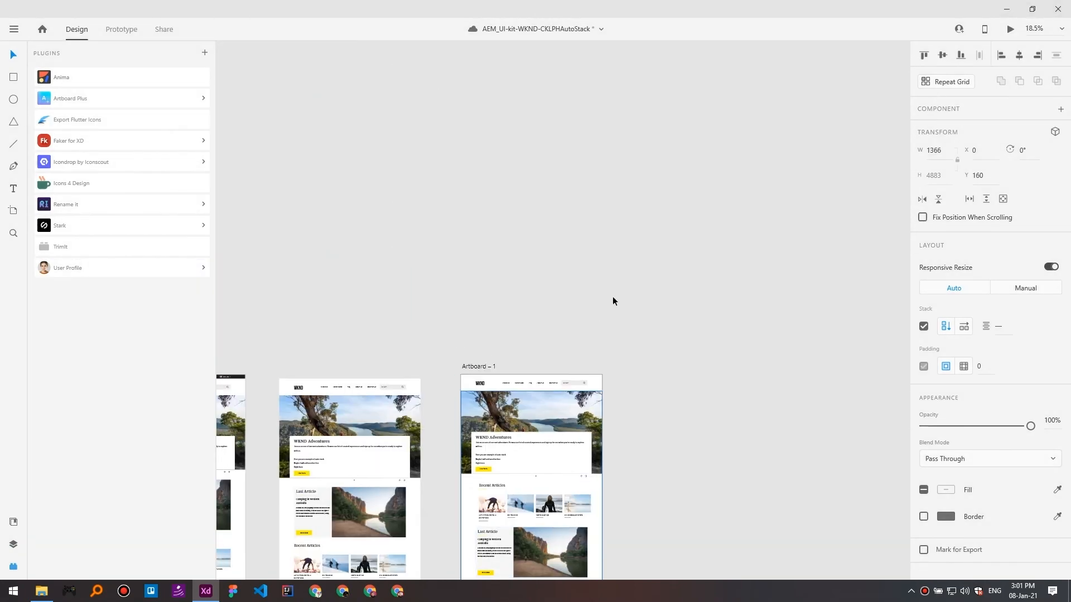
left_click(484, 363)
left_click_drag(487, 323, 299, 5)
left_click(101, 247)
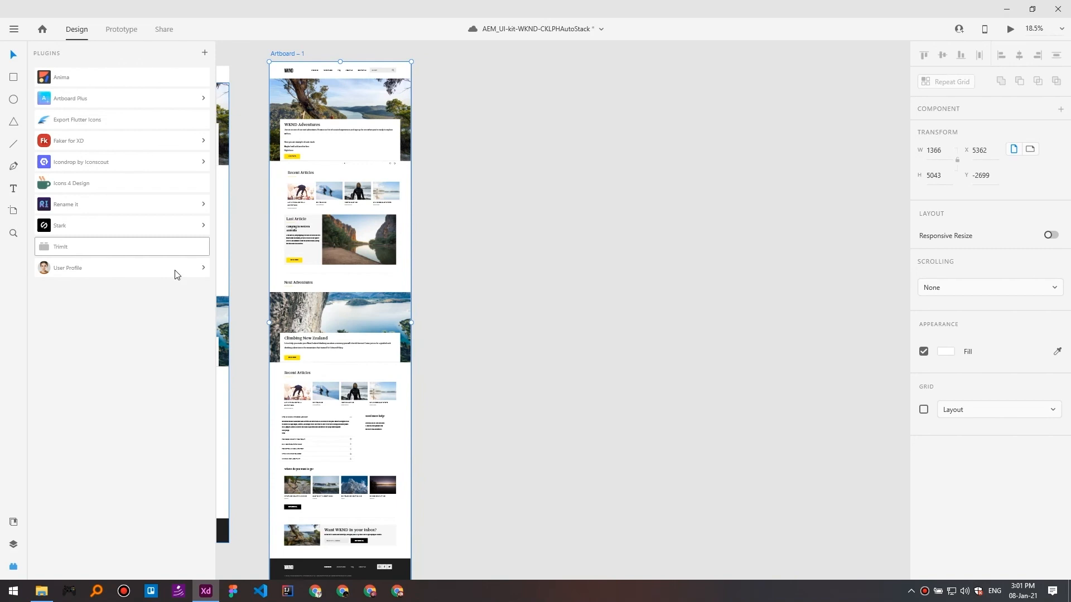
left_click_drag(521, 423, 634, 209)
left_click(634, 212)
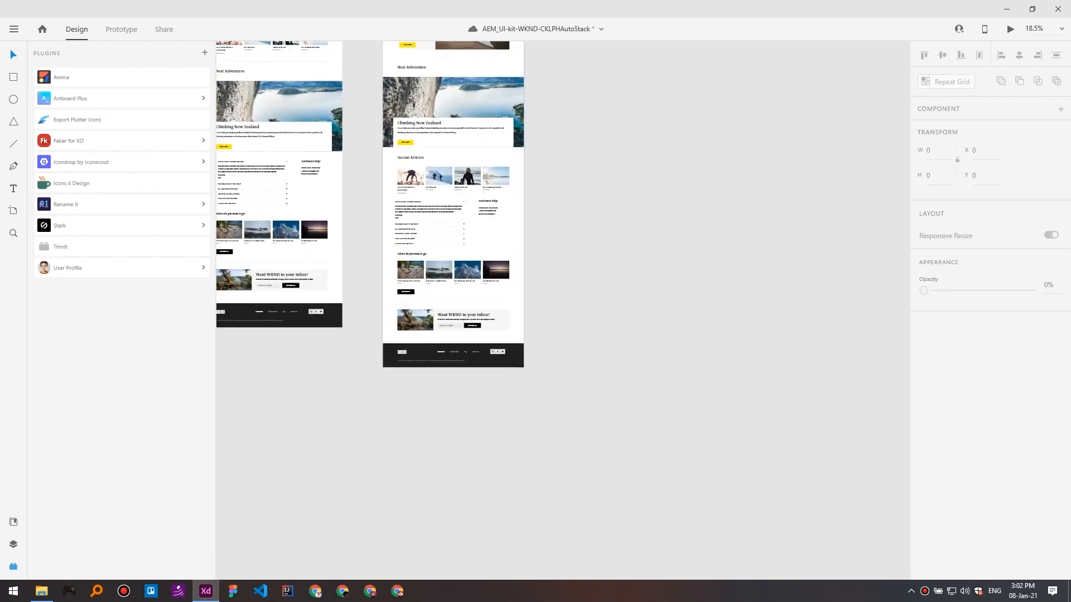